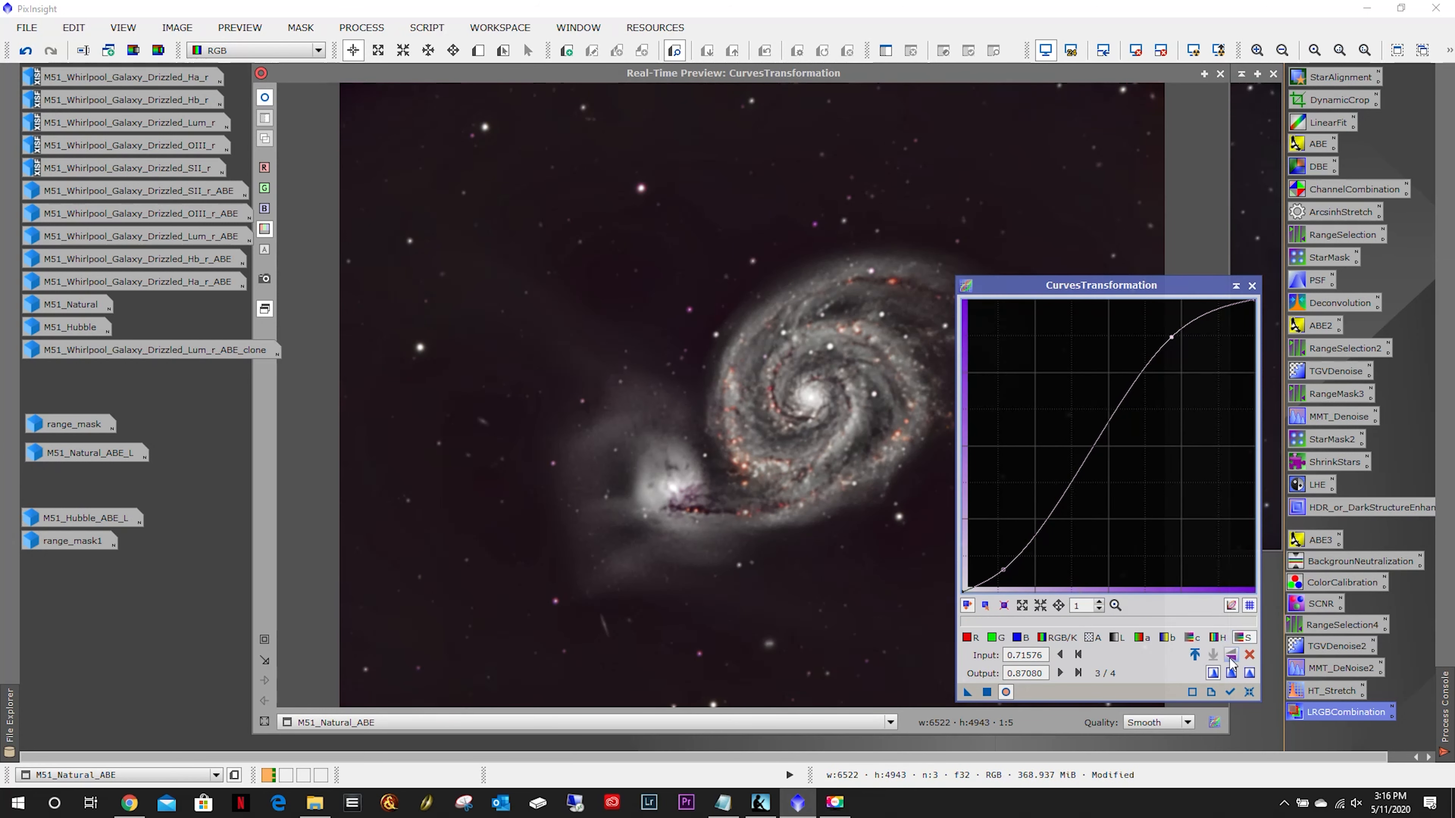
# Apply a saturation curve to M51_Natural_ABE with one point at input 0.45995, output 0.55039, and reset the curve.
pyautogui.click(1249, 692)
pyautogui.moveTo(1121, 434)
pyautogui.mouseDown()
pyautogui.moveTo(1104, 373)
pyautogui.moveTo(1017, 351)
pyautogui.moveTo(1095, 430)
pyautogui.mouseUp()
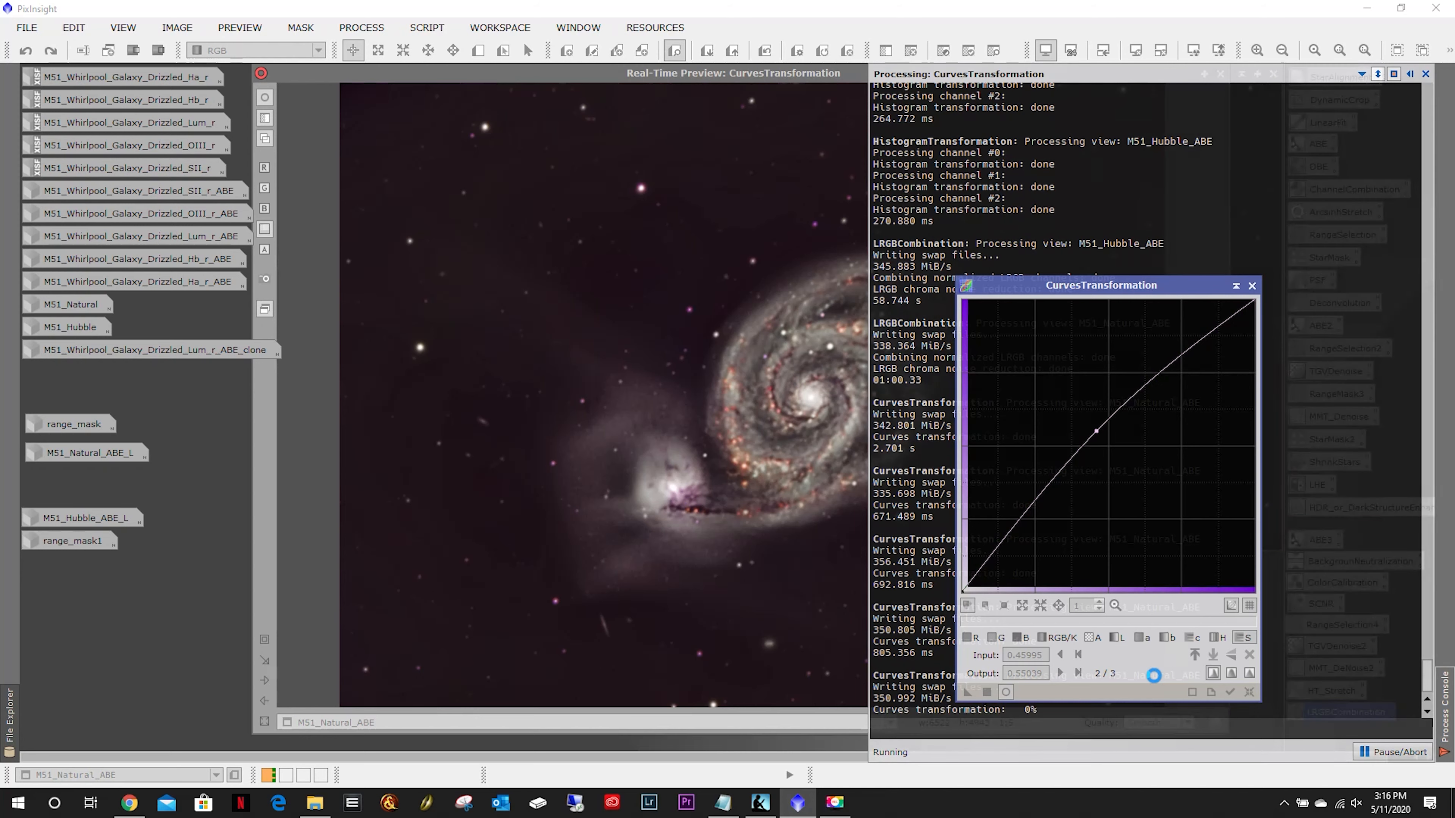
pyautogui.click(1245, 694)
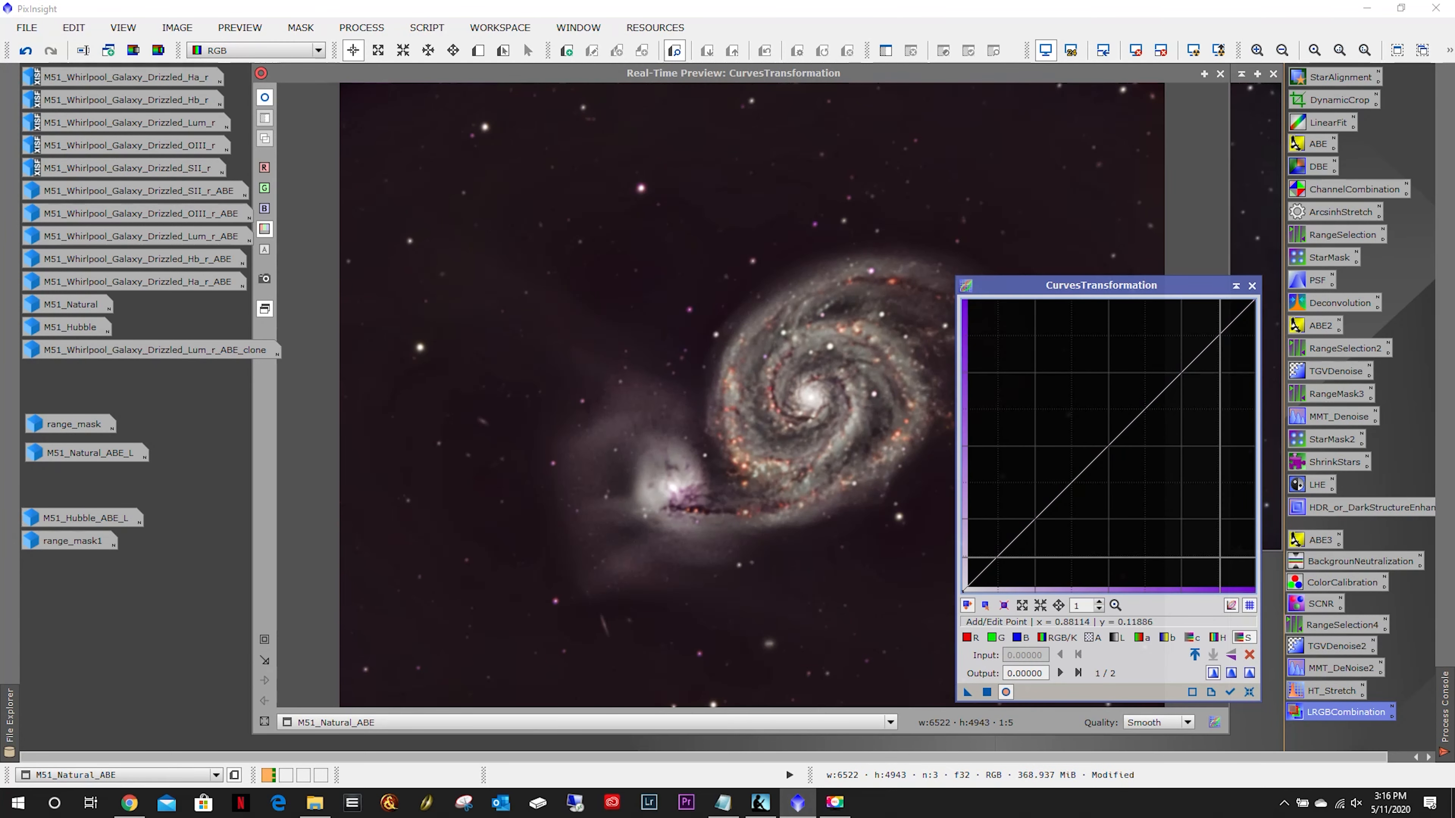
# Try chrominance curve adjustments on M51_Natural_ABE, including an upper point at input 0.80620, output 0.74160, and reset the curve.
pyautogui.click(1192, 637)
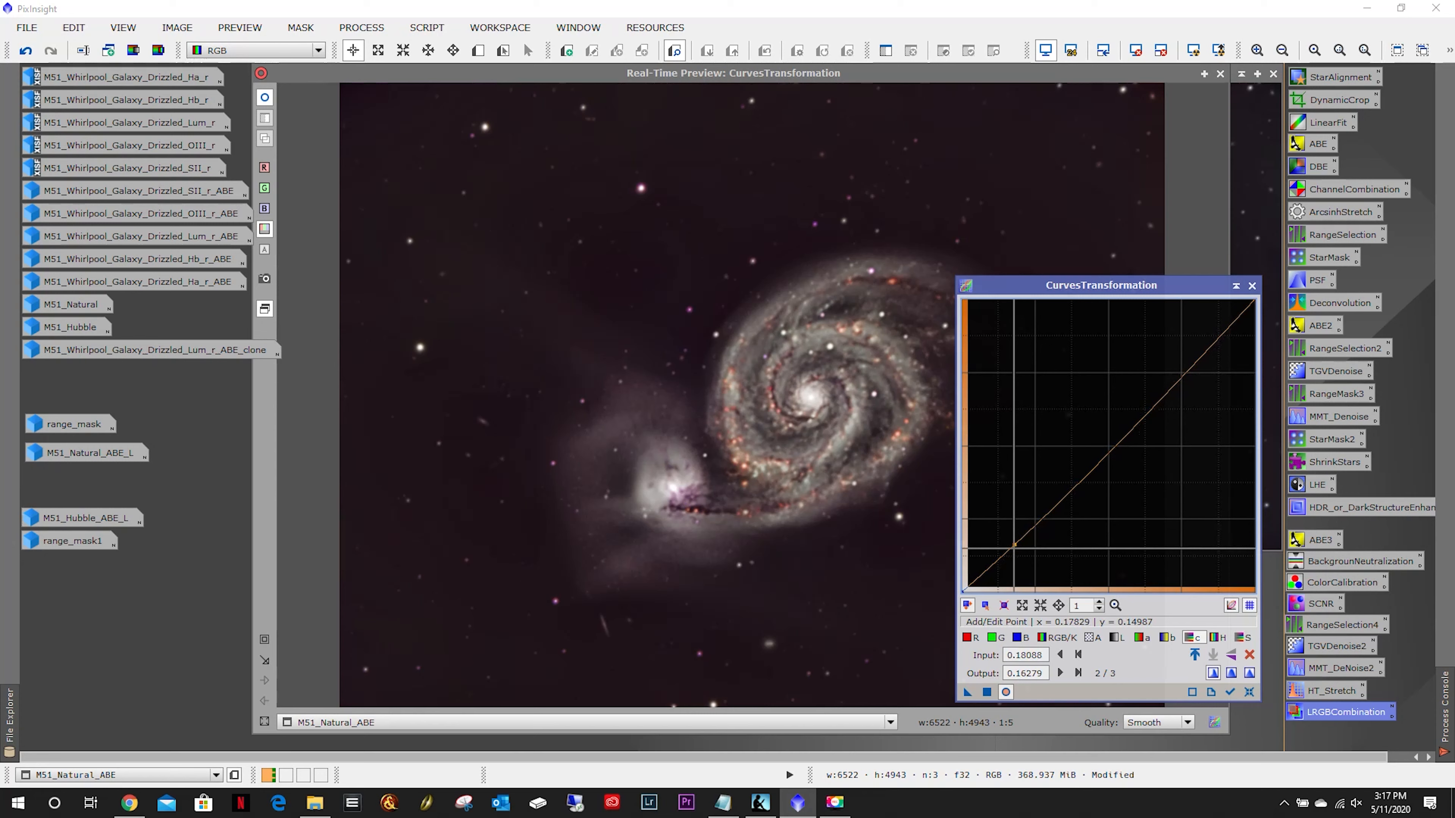
pyautogui.click(1017, 562)
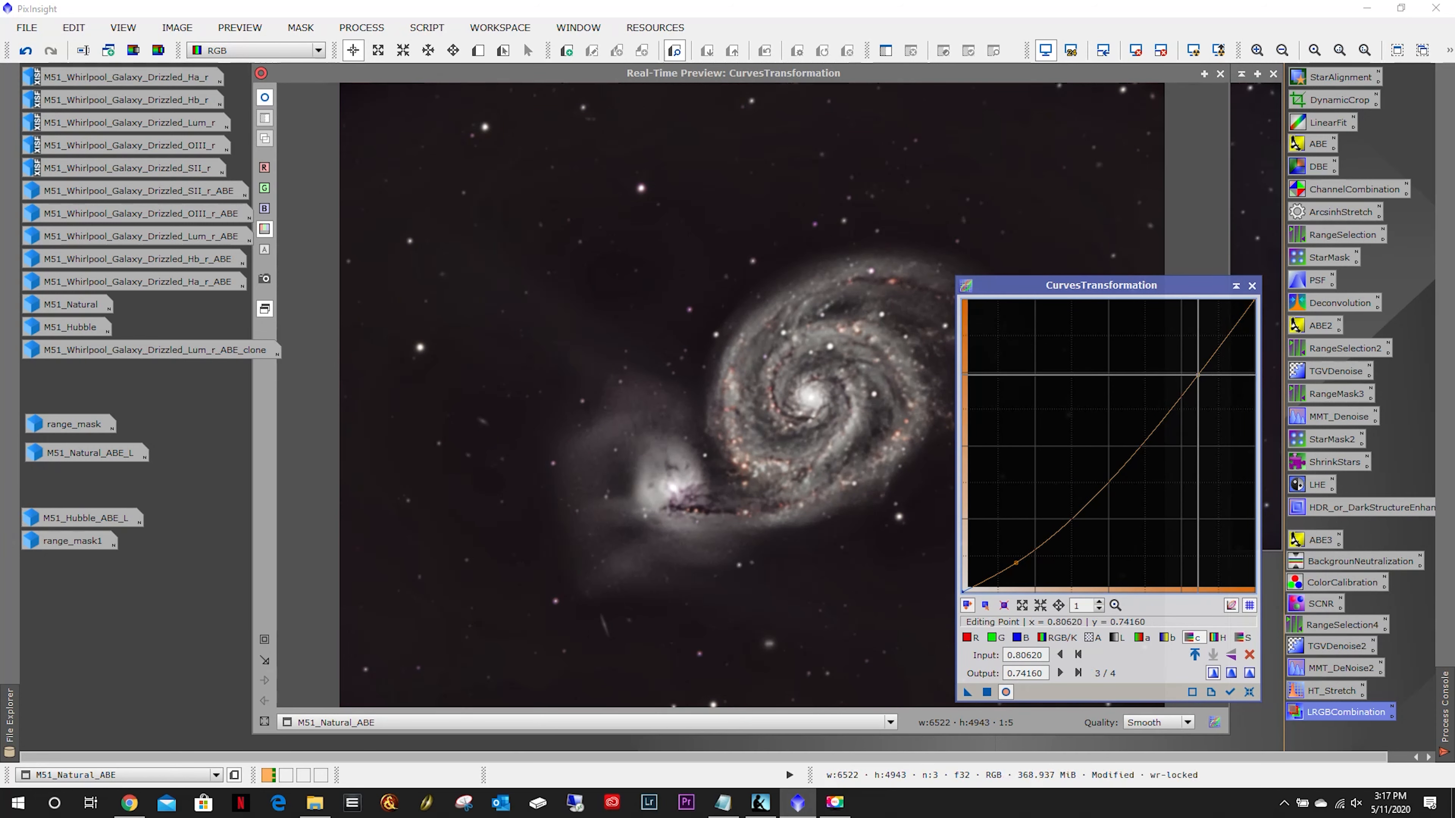
pyautogui.moveTo(1179, 398); pyautogui.dragTo(1201, 370)
pyautogui.click(1248, 654)
pyautogui.moveTo(1007, 527); pyautogui.dragTo(1001, 544)
pyautogui.click(1246, 691)
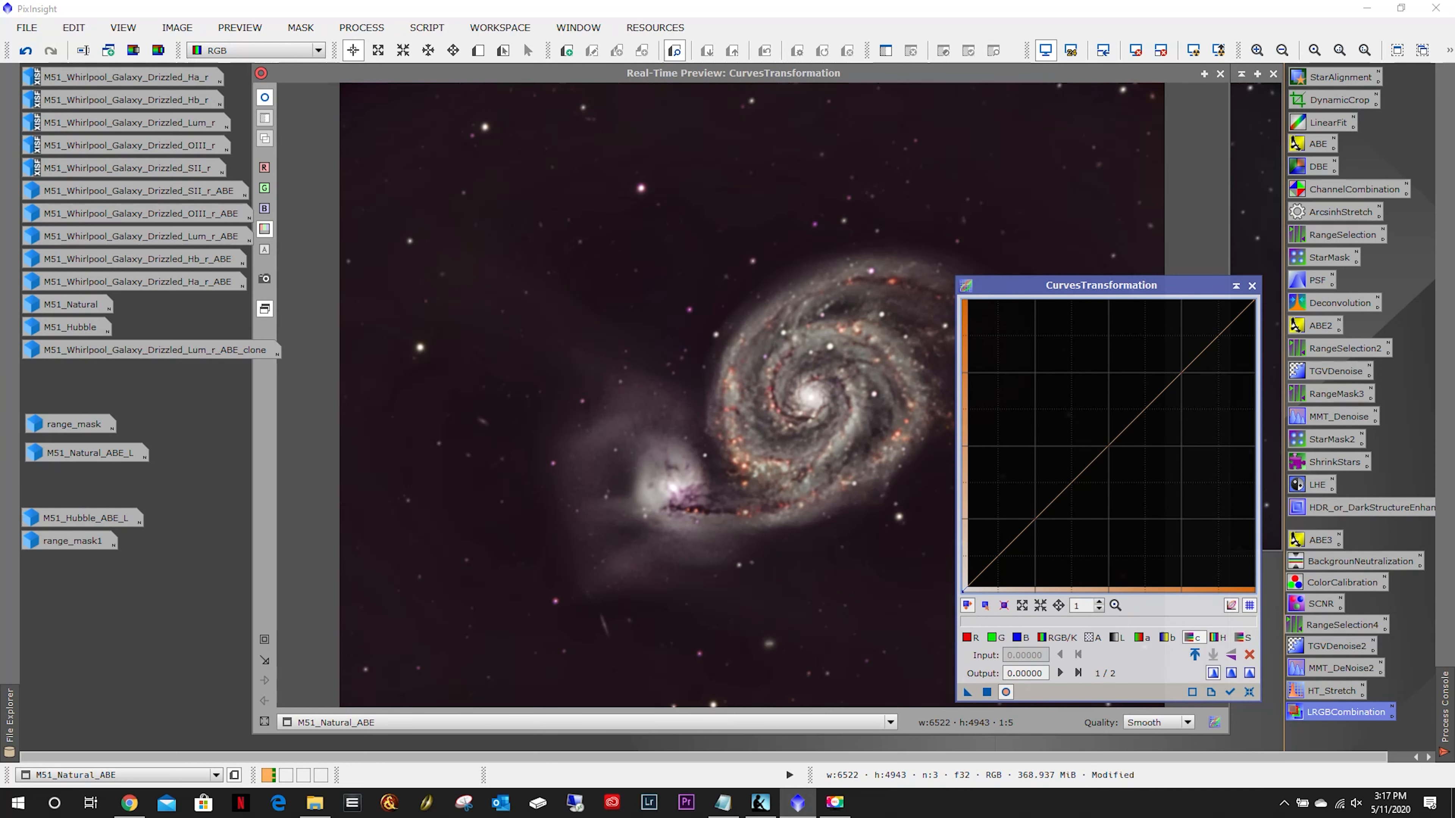
# Close the M51_Natural_ABE preview and start a real-time CurvesTransformation preview of M51_Hubble_ABE with the lightness curve selected.
pyautogui.click(1219, 74)
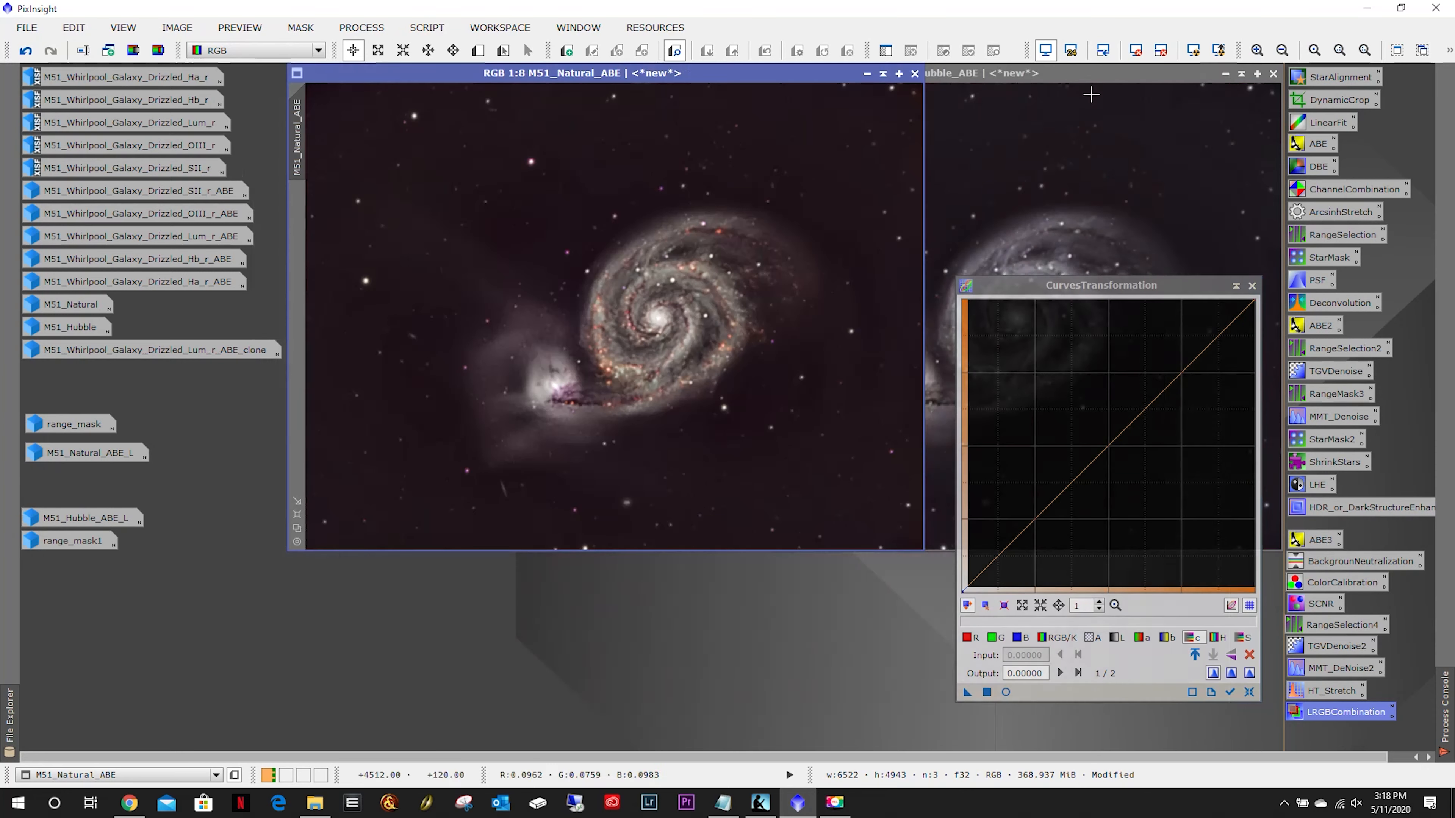
pyautogui.click(1014, 74)
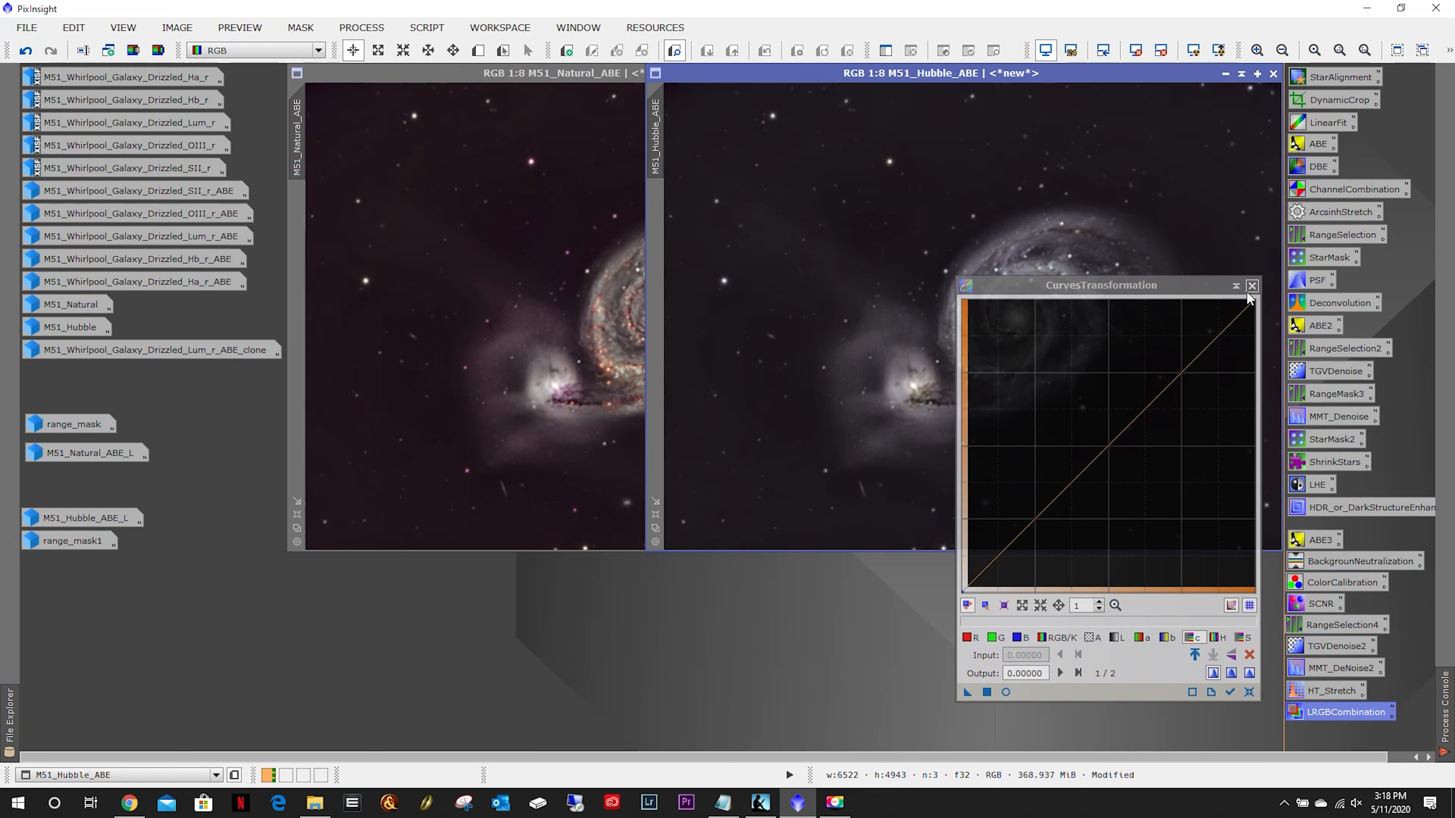
pyautogui.click(1250, 691)
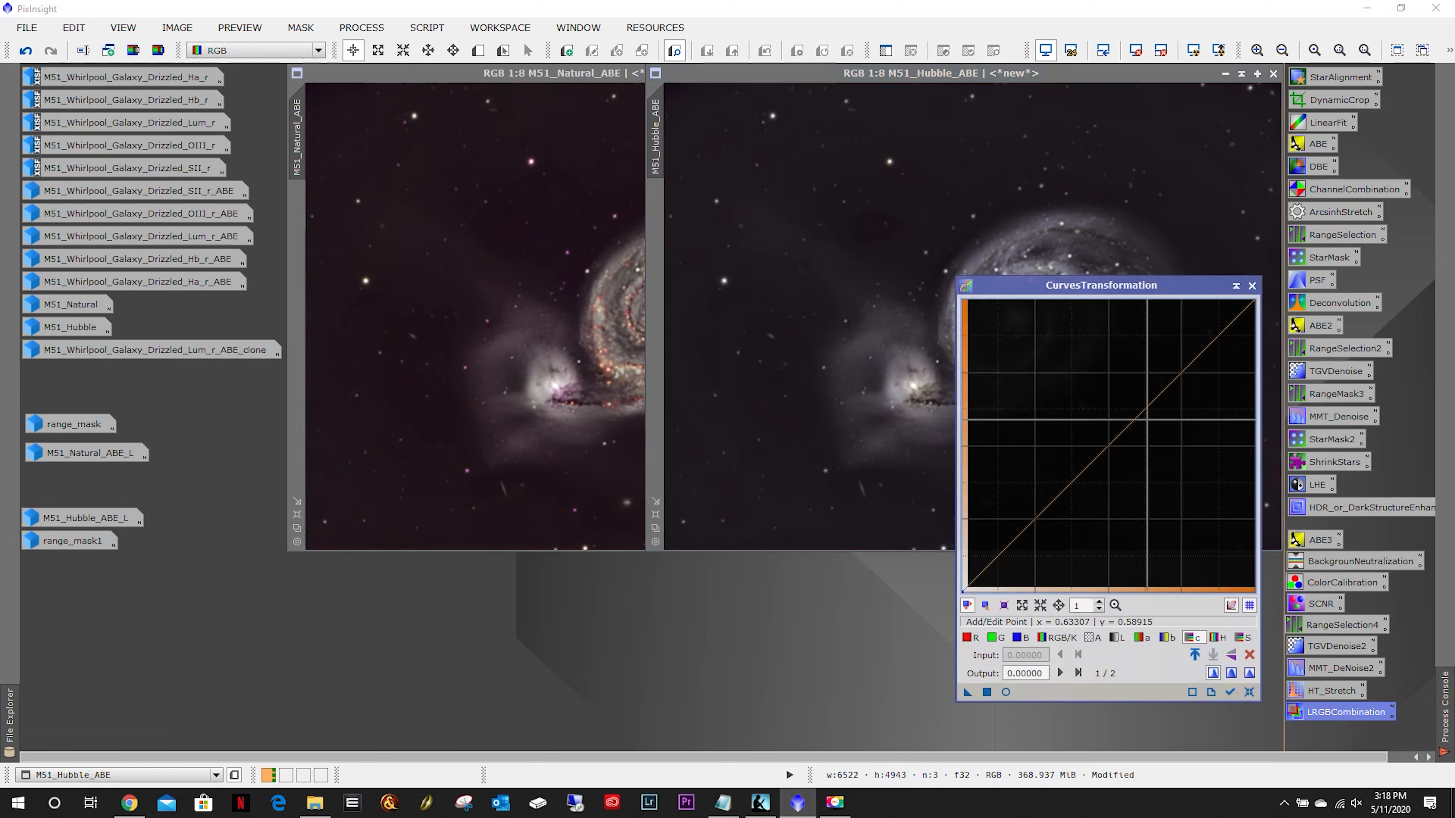
pyautogui.click(1116, 639)
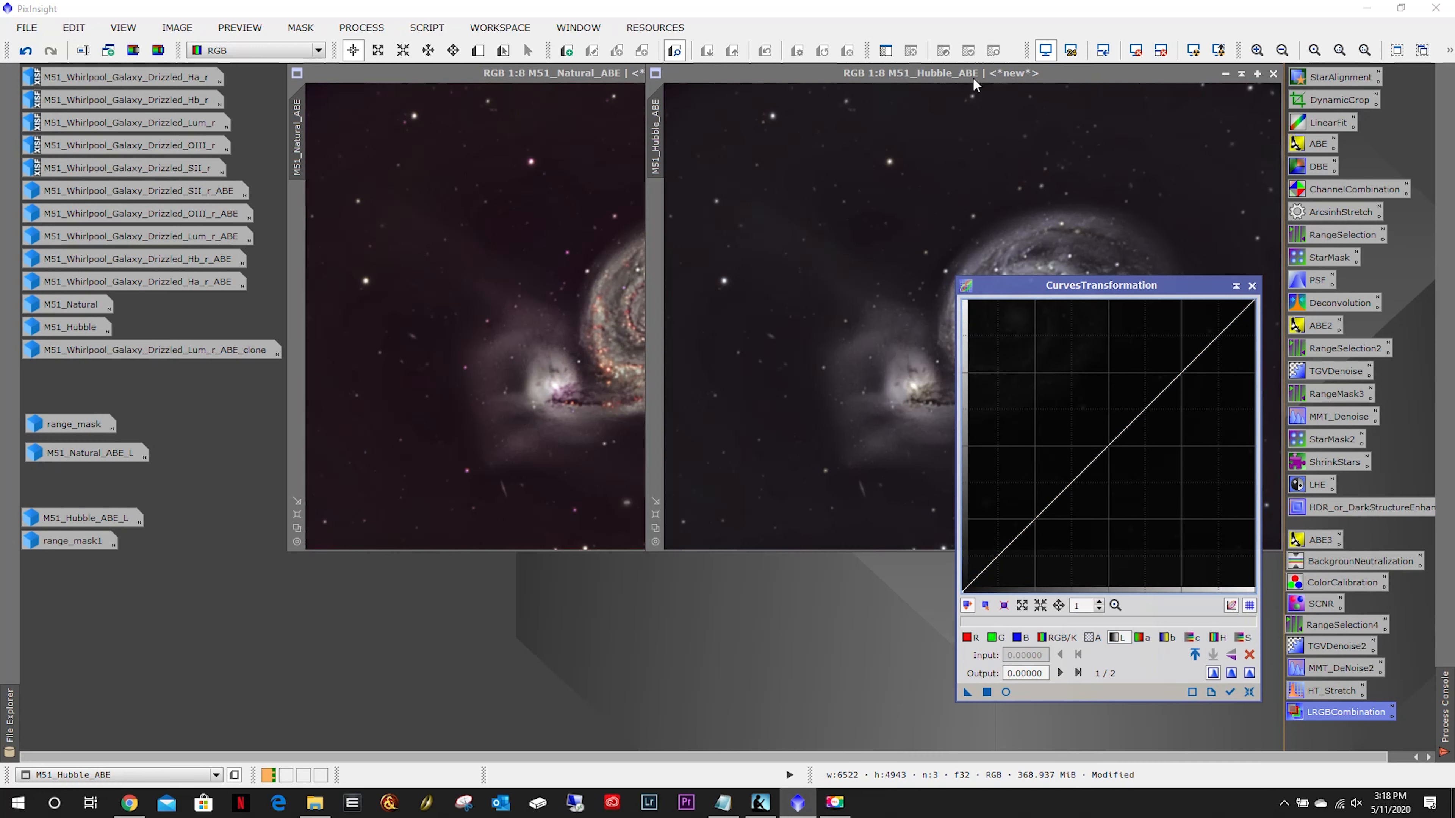
pyautogui.click(1006, 692)
pyautogui.moveTo(1092, 277); pyautogui.dragTo(1222, 235)
# Apply an S-shaped lightness curve to M51_Hubble_ABE with points at 0.17829/0.10594 and 0.75711/0.80879, and reset it.
pyautogui.moveTo(1144, 502); pyautogui.dragTo(1143, 523)
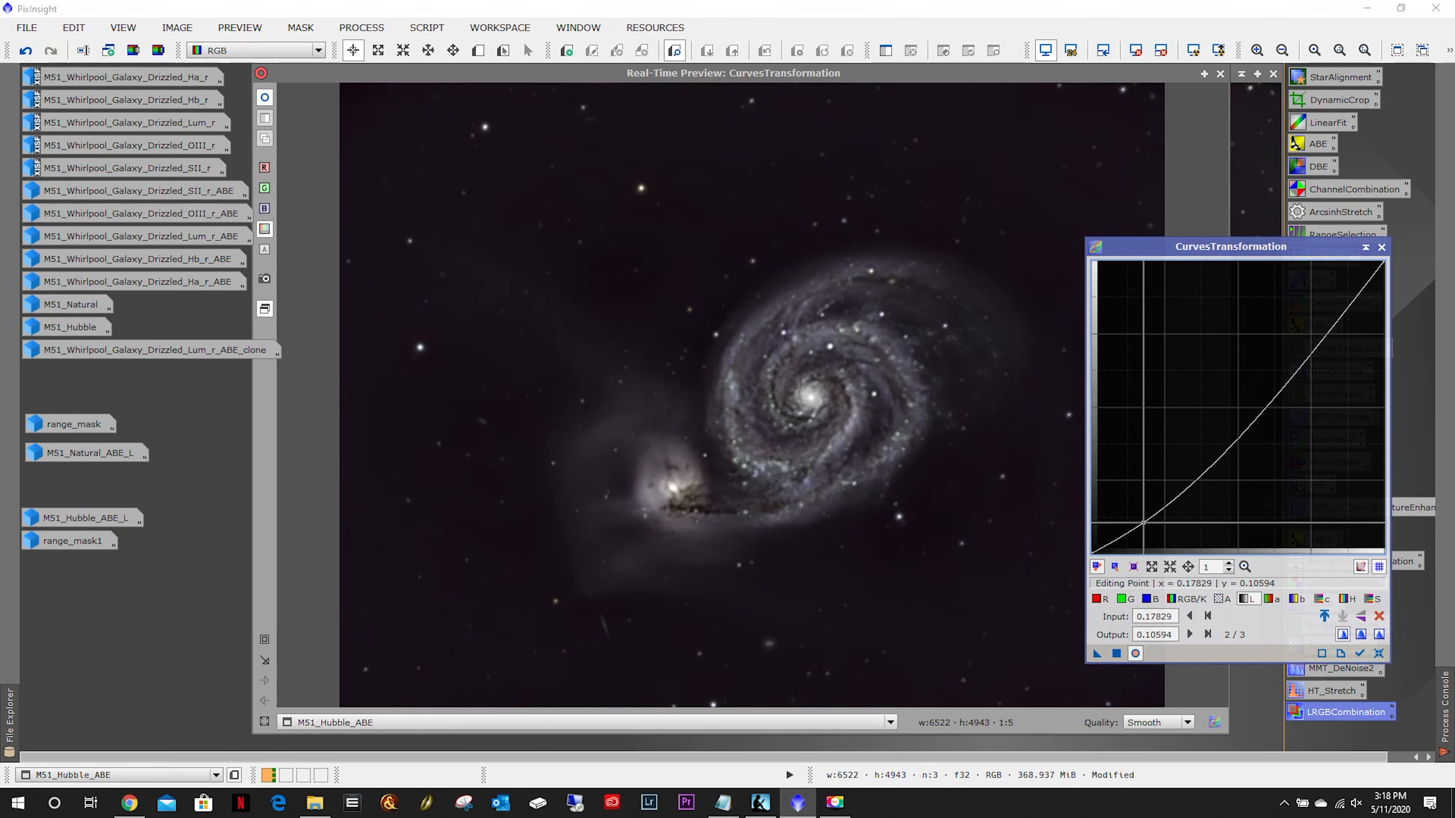
pyautogui.moveTo(1313, 355); pyautogui.dragTo(1313, 316)
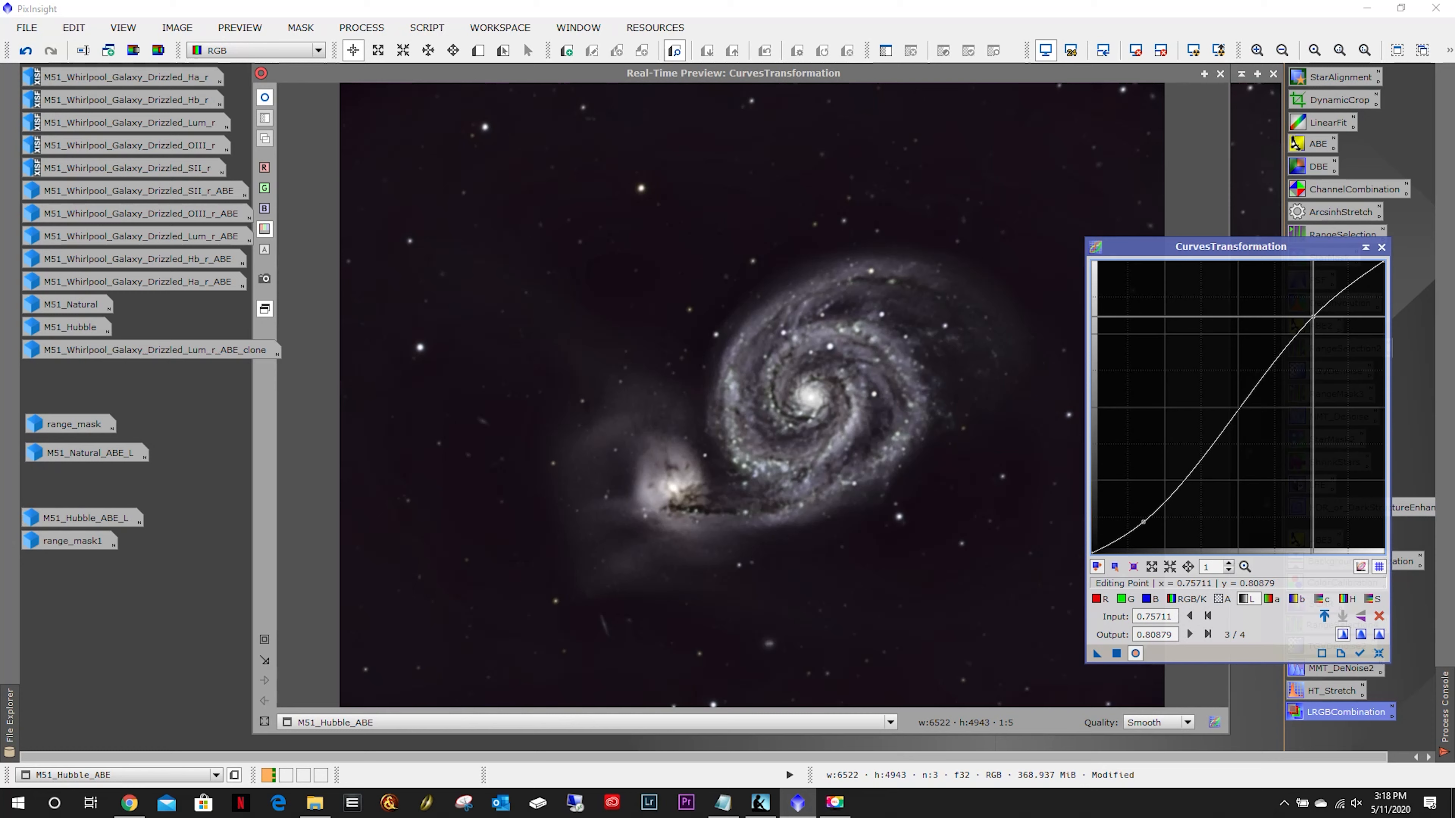
pyautogui.click(1117, 654)
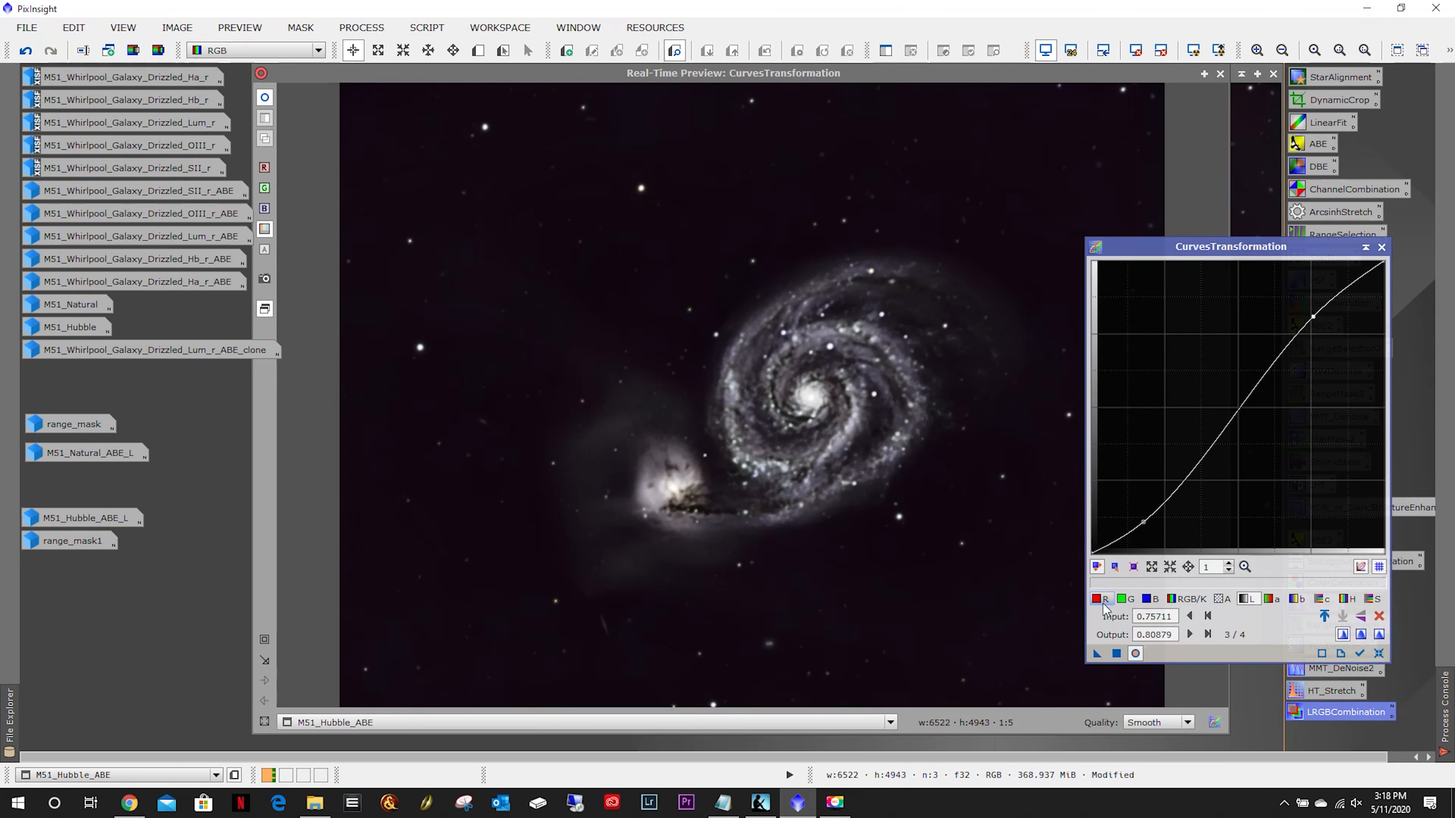
pyautogui.click(1097, 599)
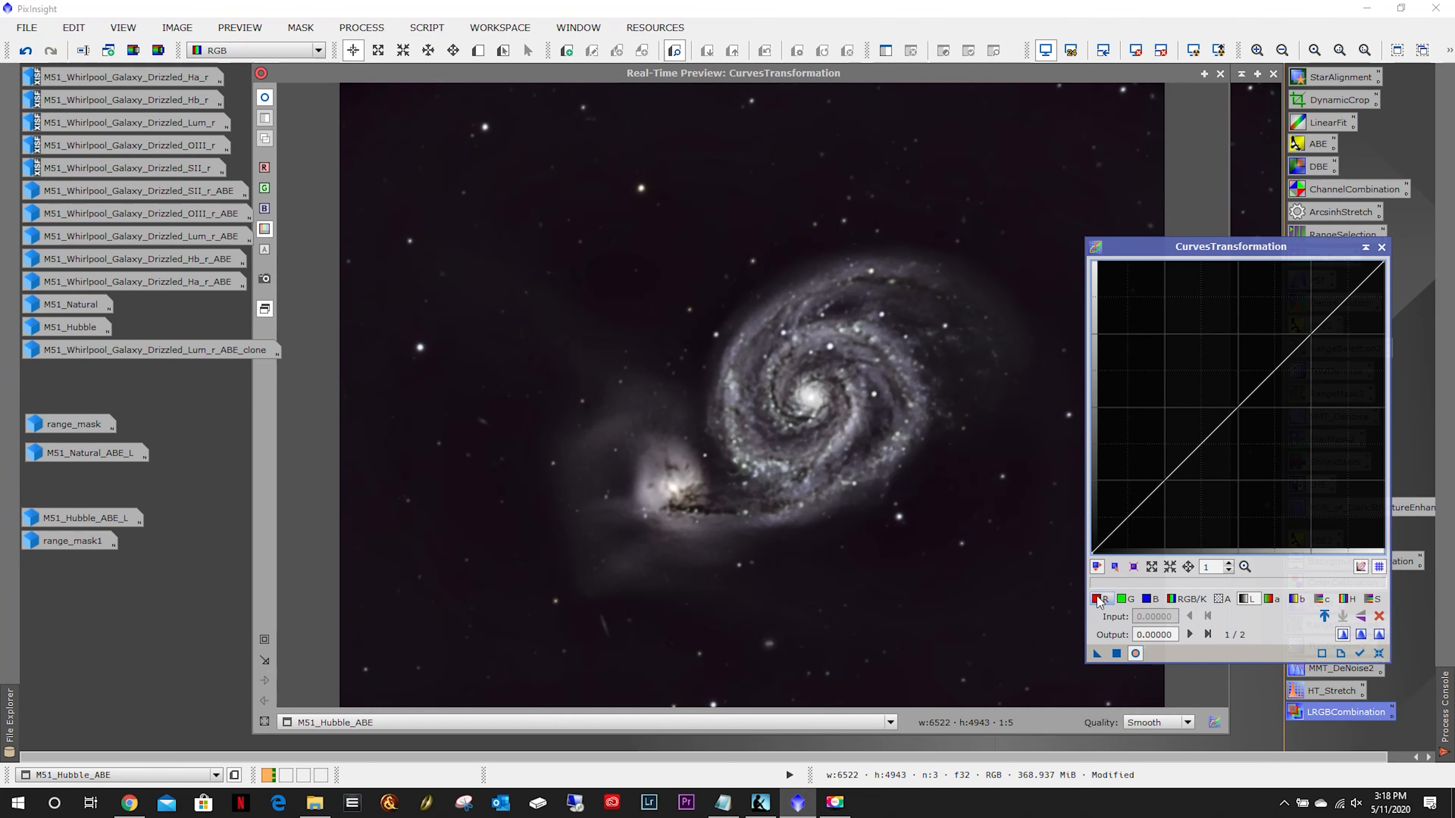
# Apply a red channel curve to M51_Hubble_ABE with one point at input 0.47804, output 0.52196, and reset it.
pyautogui.click(1097, 599)
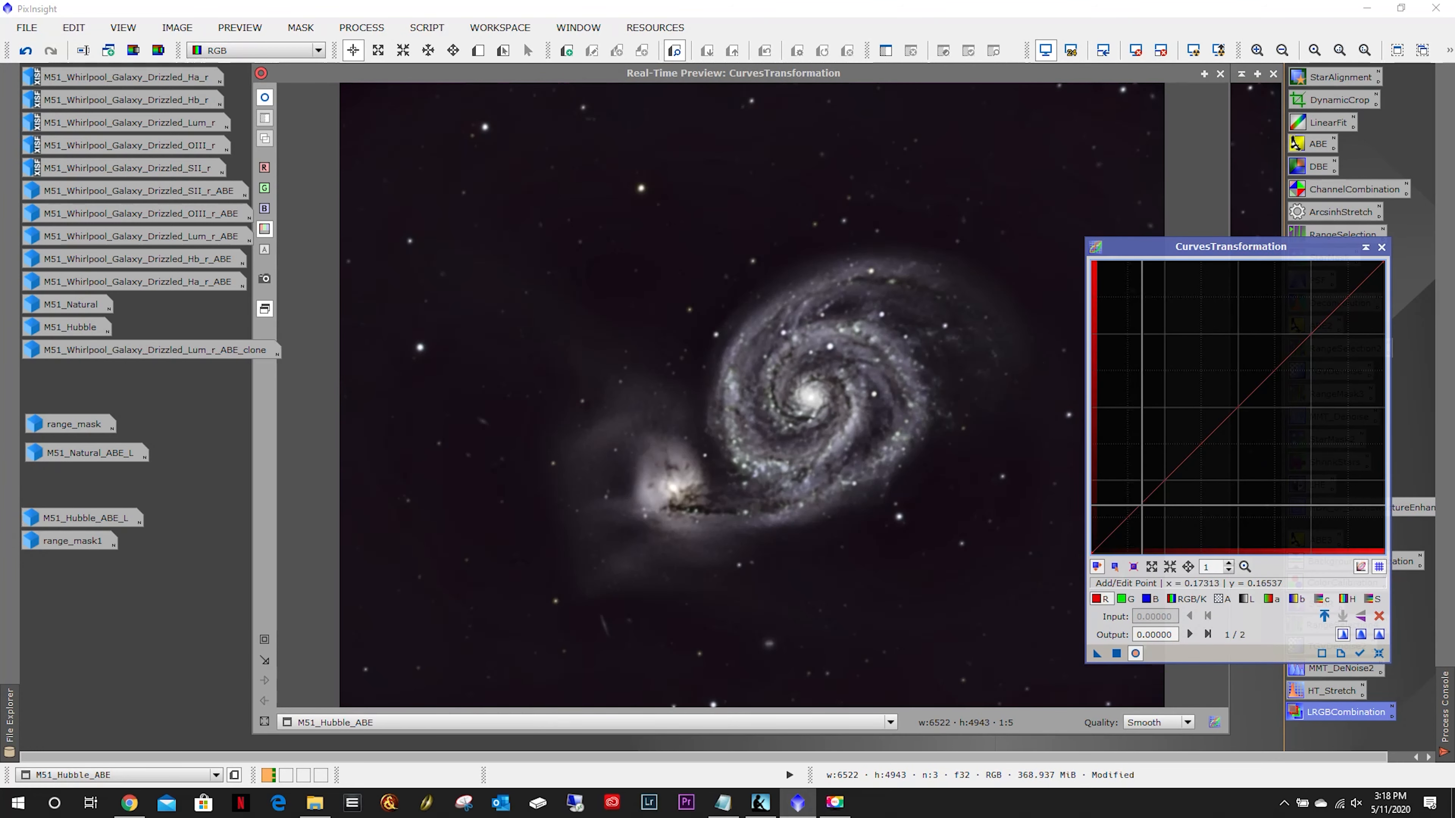
pyautogui.moveTo(1237, 407); pyautogui.dragTo(1231, 400)
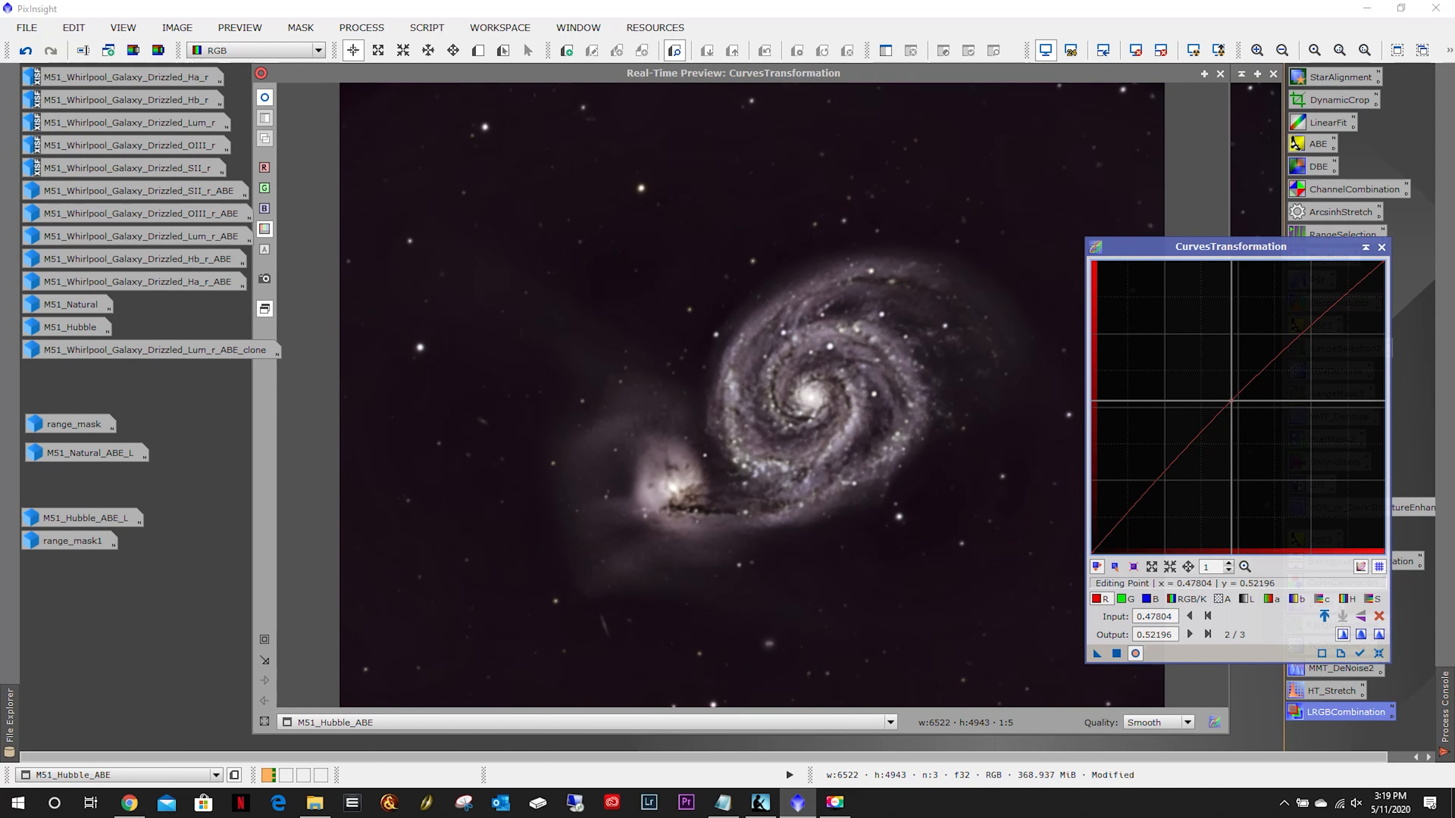
pyautogui.click(1115, 653)
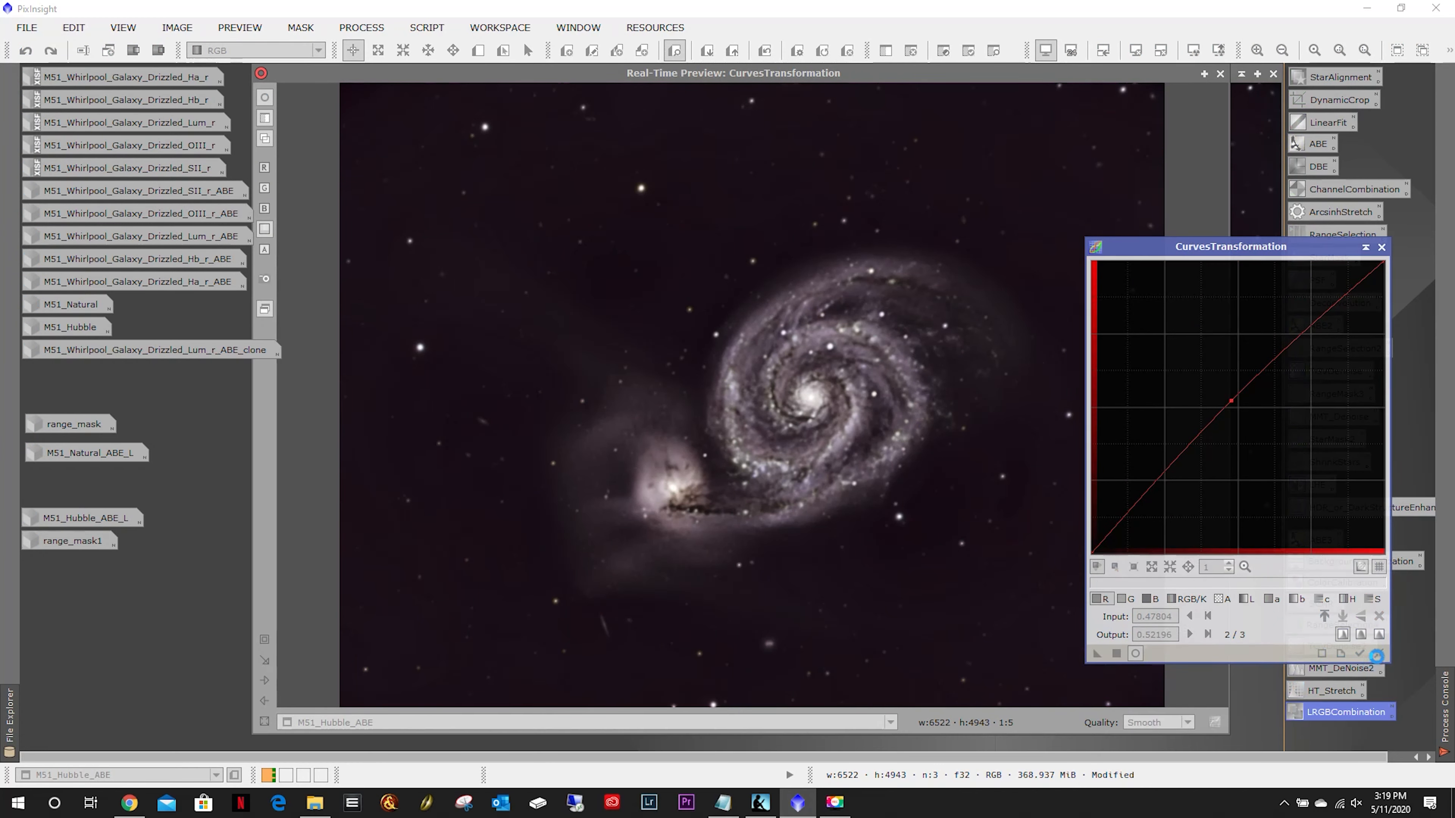
pyautogui.click(1378, 653)
# Apply a saturation curve to M51_Hubble_ABE with points at 0.10078/0.21705, 0.40827/0.56848 and 0.77261/0.81654.
pyautogui.click(1126, 599)
pyautogui.click(1373, 599)
pyautogui.moveTo(1237, 407); pyautogui.dragTo(1211, 387)
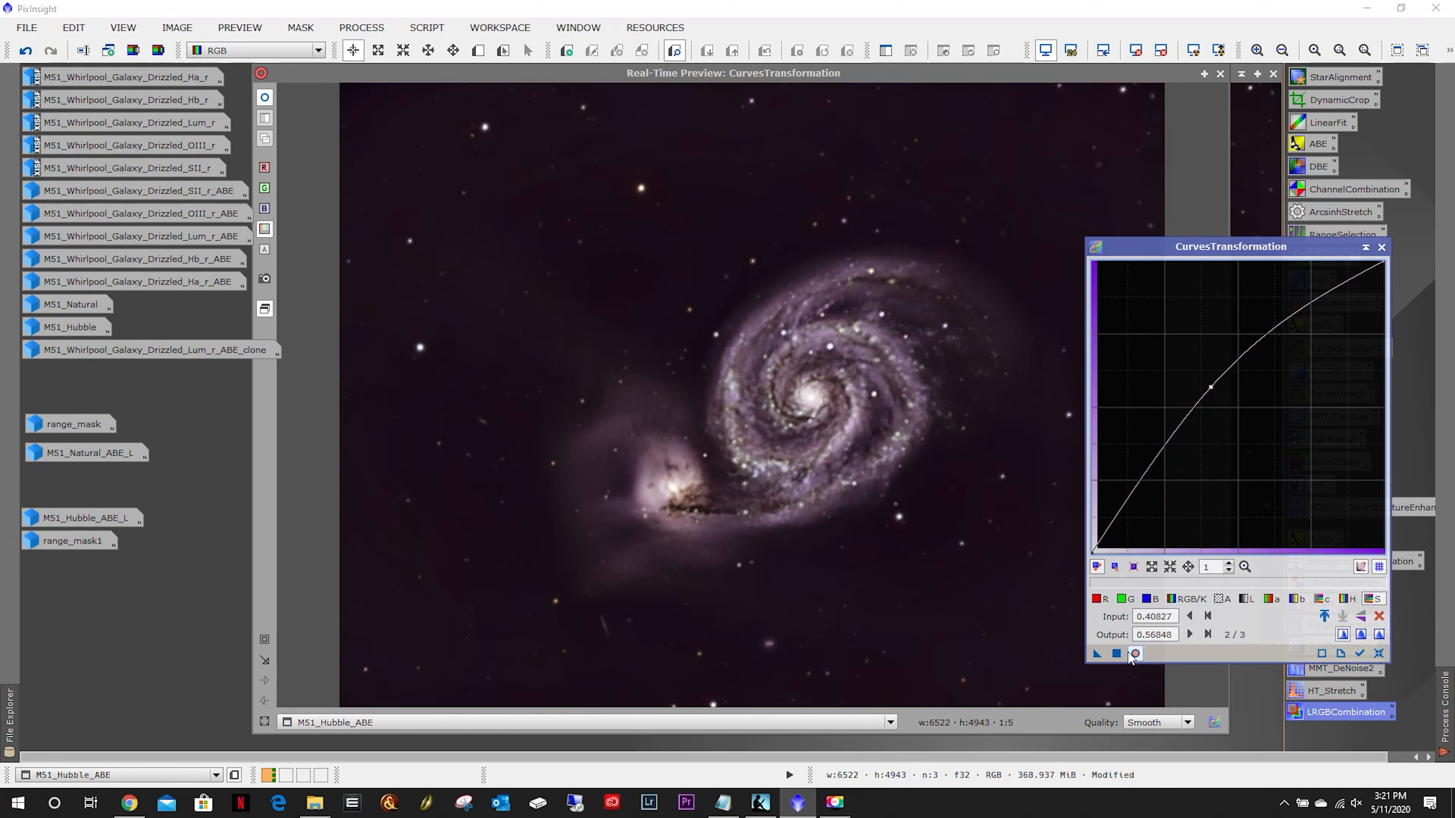
pyautogui.moveTo(1127, 514)
pyautogui.mouseDown()
pyautogui.moveTo(1118, 458)
pyautogui.moveTo(1120, 490)
pyautogui.mouseUp()
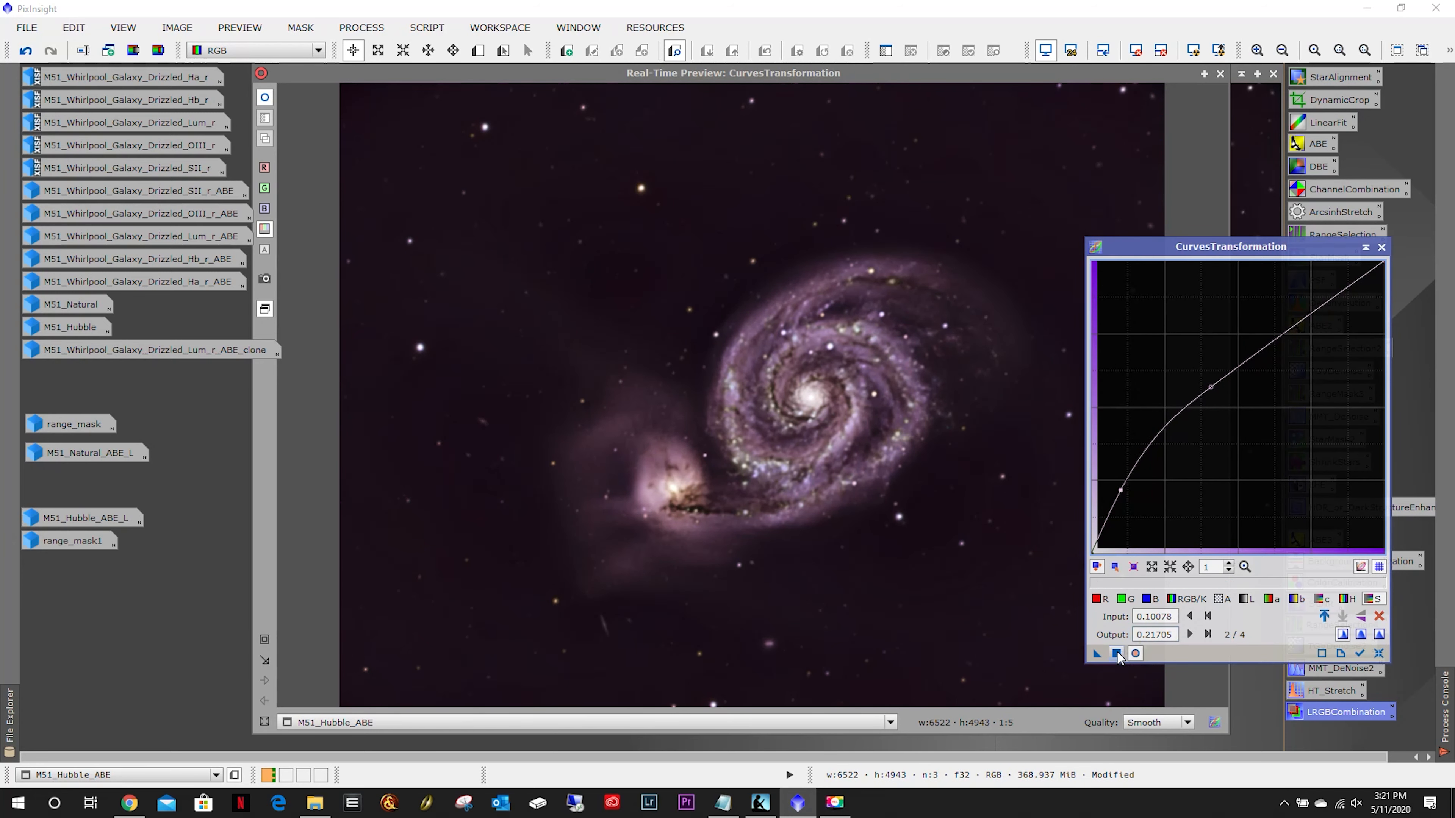
pyautogui.click(1318, 314)
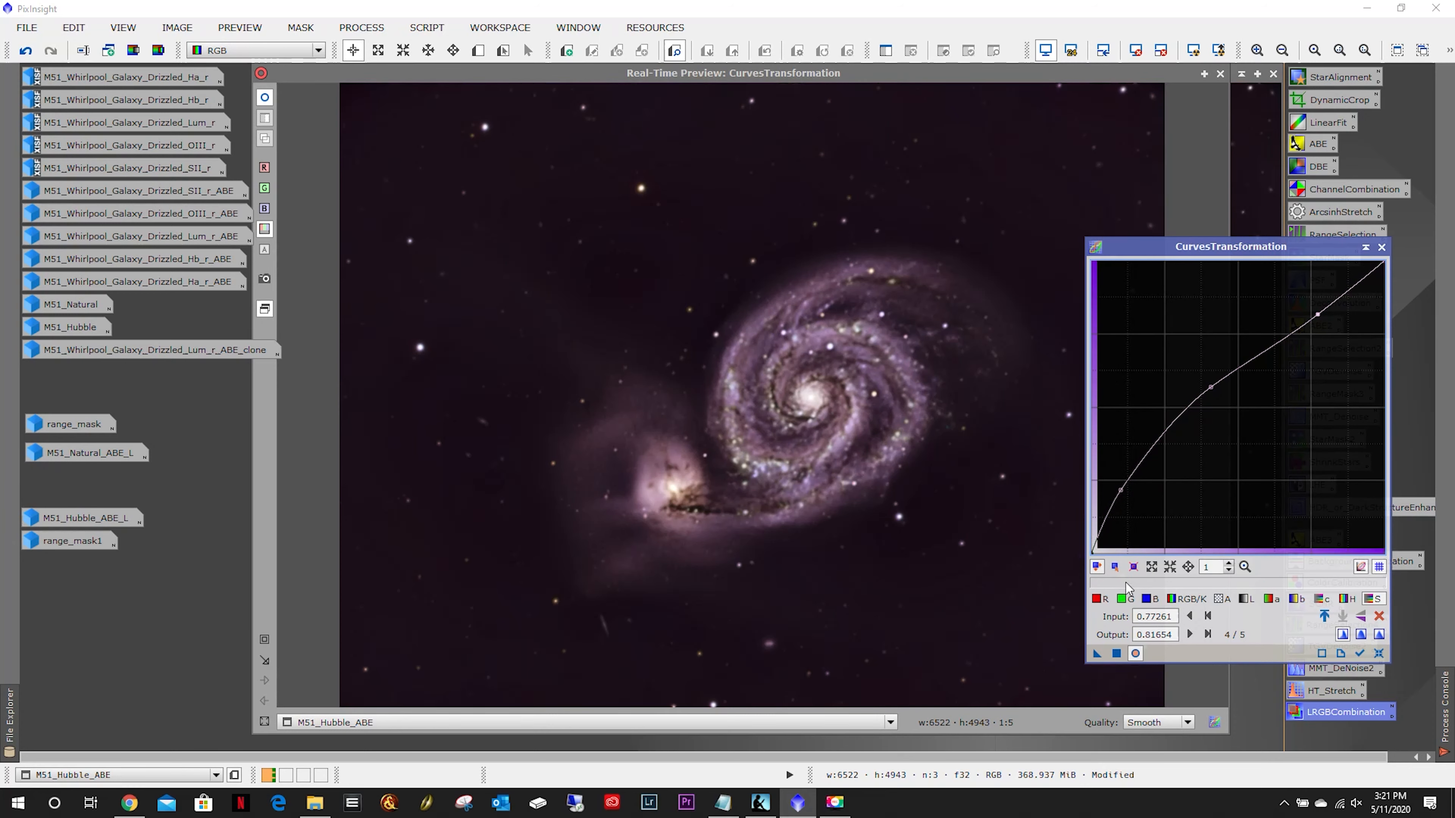
pyautogui.click(1117, 654)
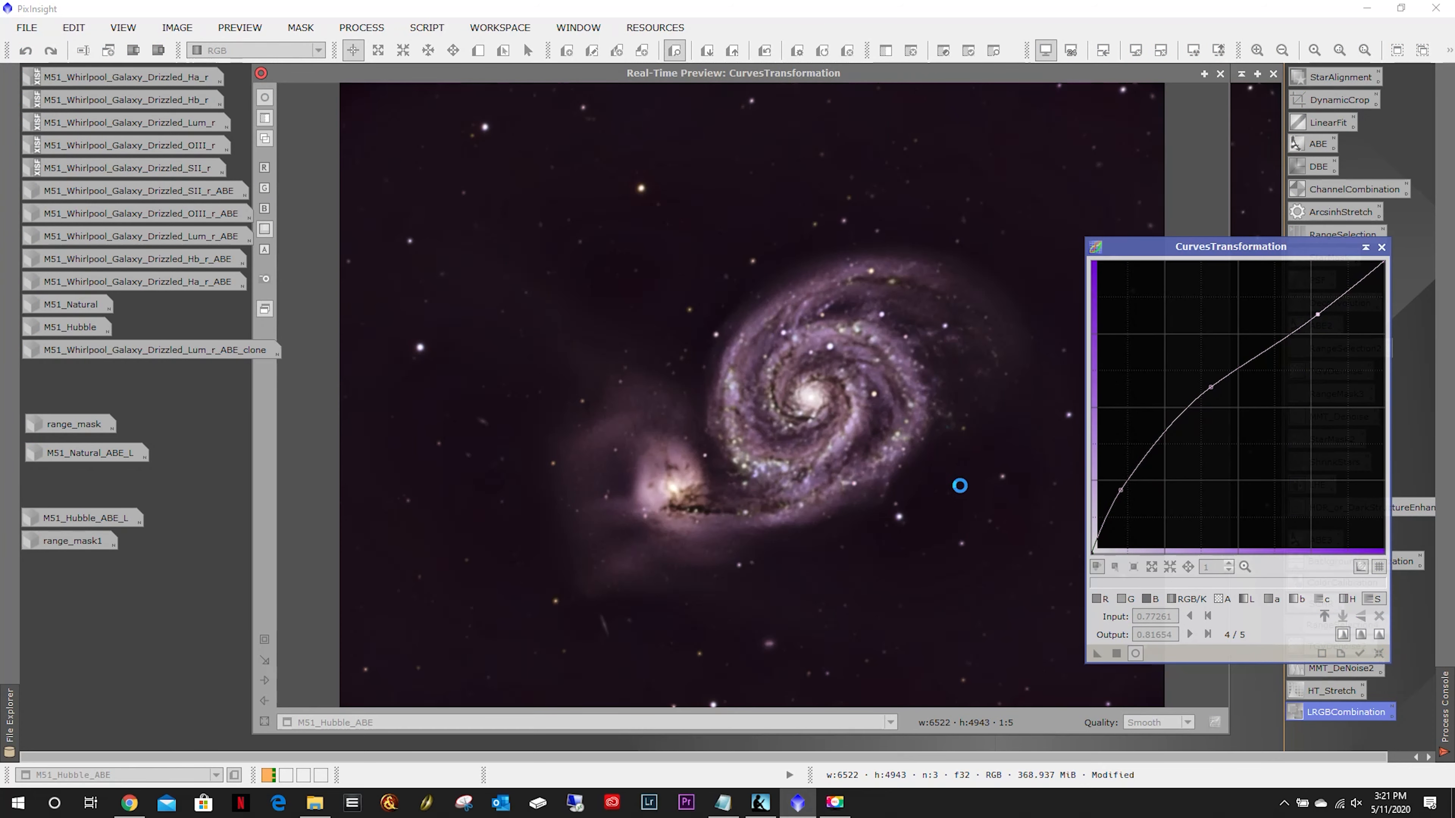
# Apply a chrominance curve to M51_Hubble_ABE with one point at input 0.48320, output 0.52972, and close the real-time preview.
pyautogui.click(1323, 599)
pyautogui.moveTo(1237, 407); pyautogui.dragTo(1321, 535)
pyautogui.click(1378, 616)
pyautogui.click(1232, 405)
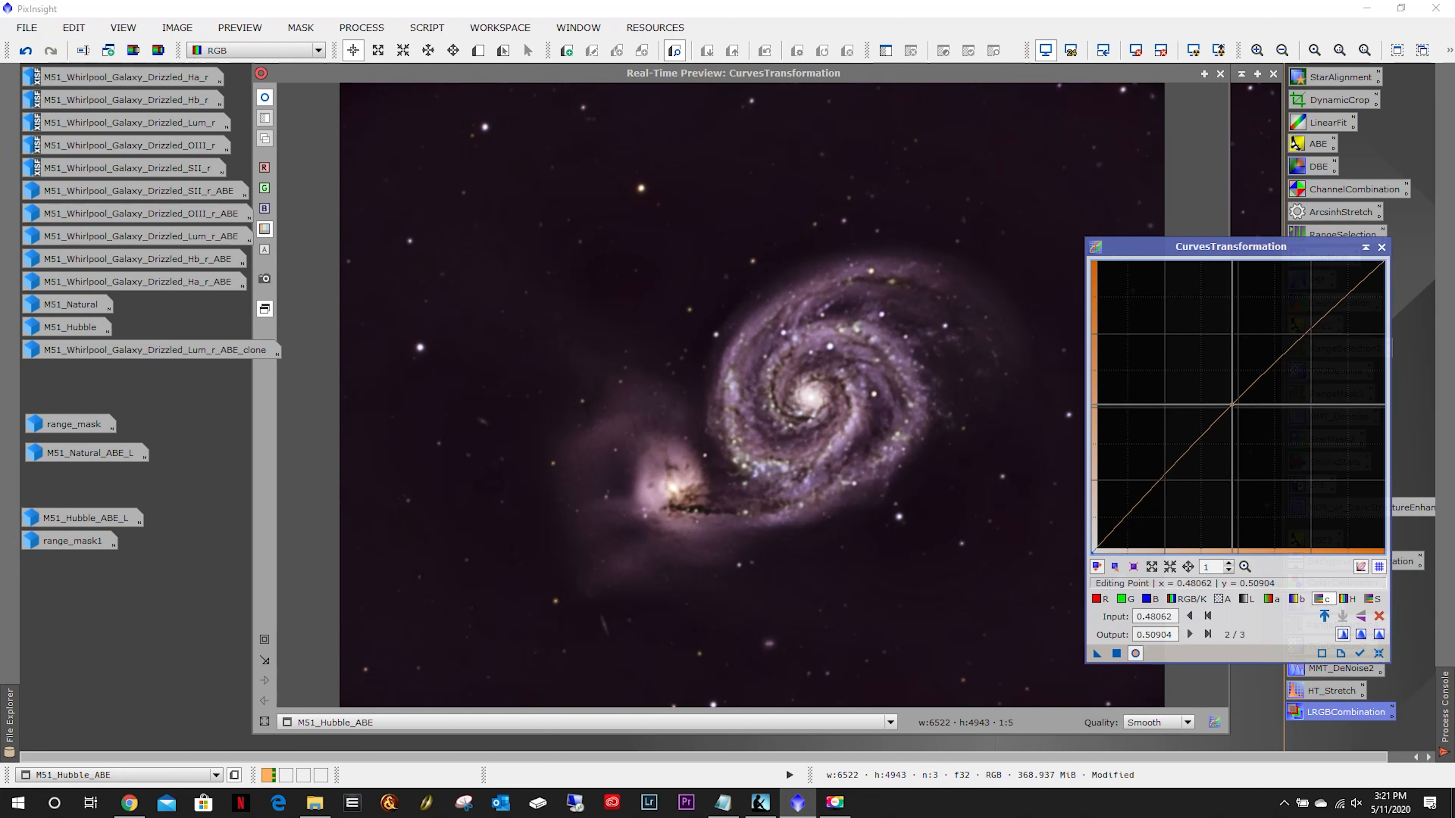
pyautogui.moveTo(1232, 404); pyautogui.dragTo(1233, 398)
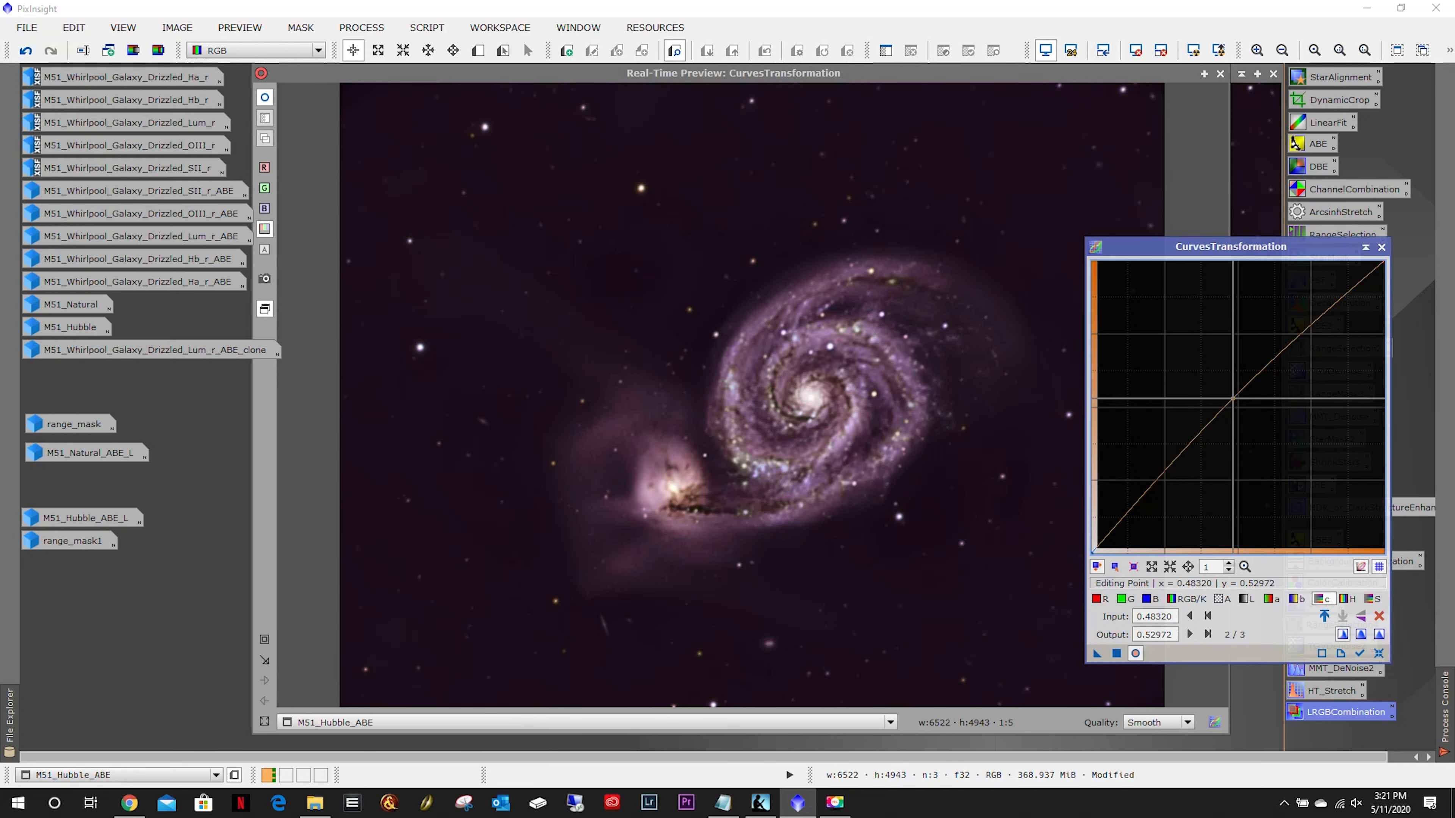
pyautogui.click(1116, 653)
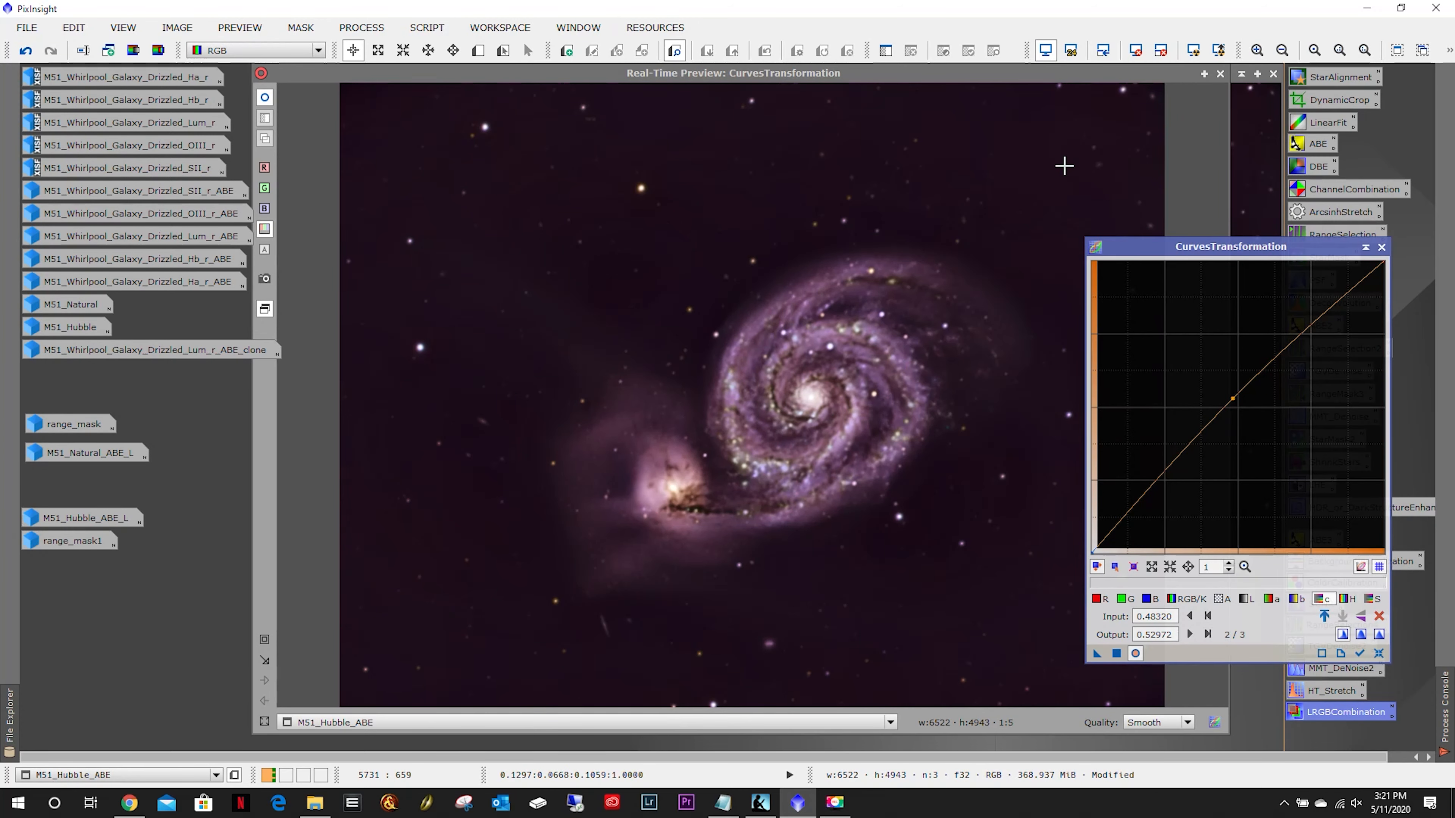
pyautogui.click(1219, 73)
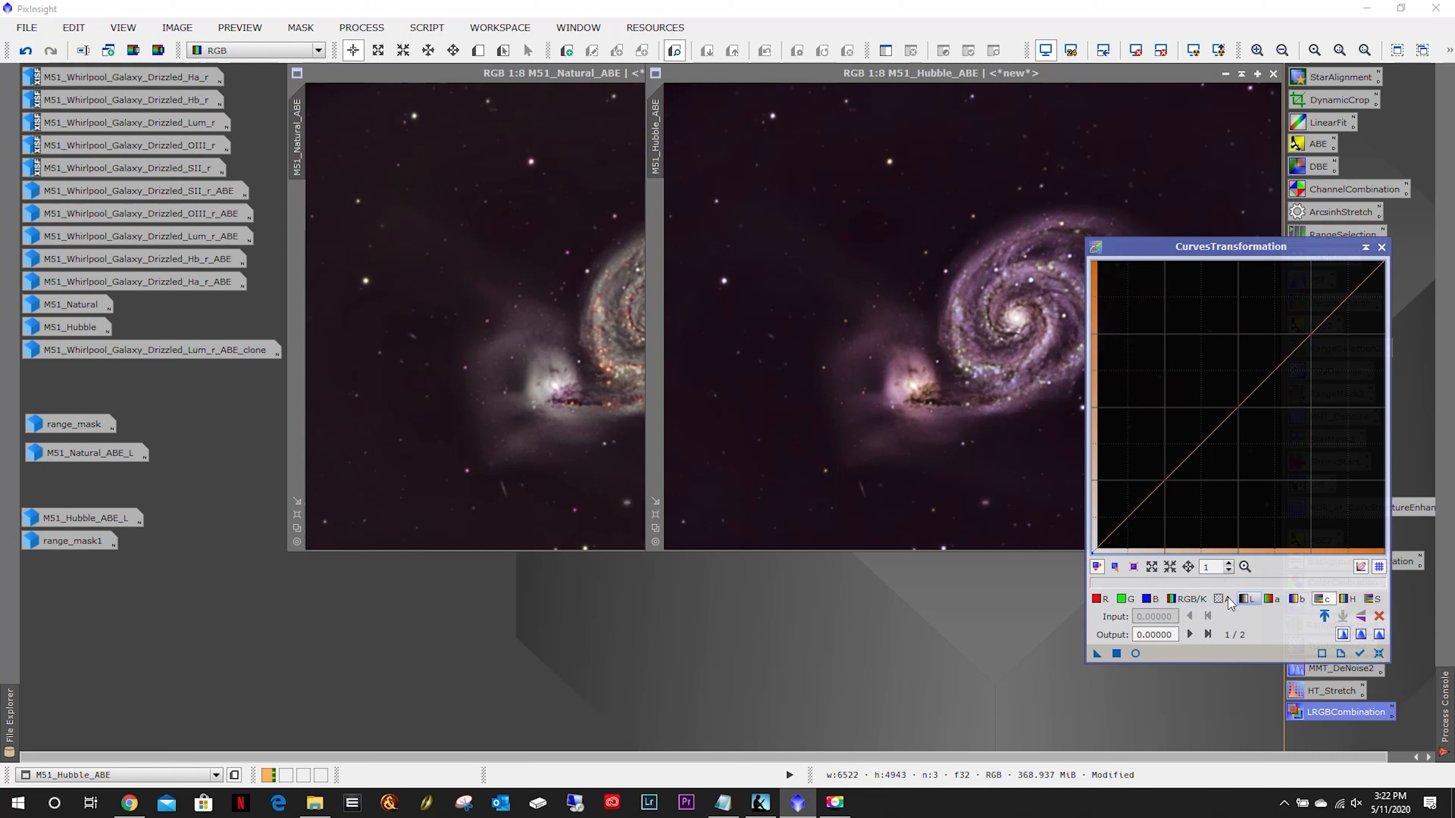
# Save the CurvesTransformation with the lightness curve selected as a workspace process icon and set its identifier to Curves.
pyautogui.click(1245, 599)
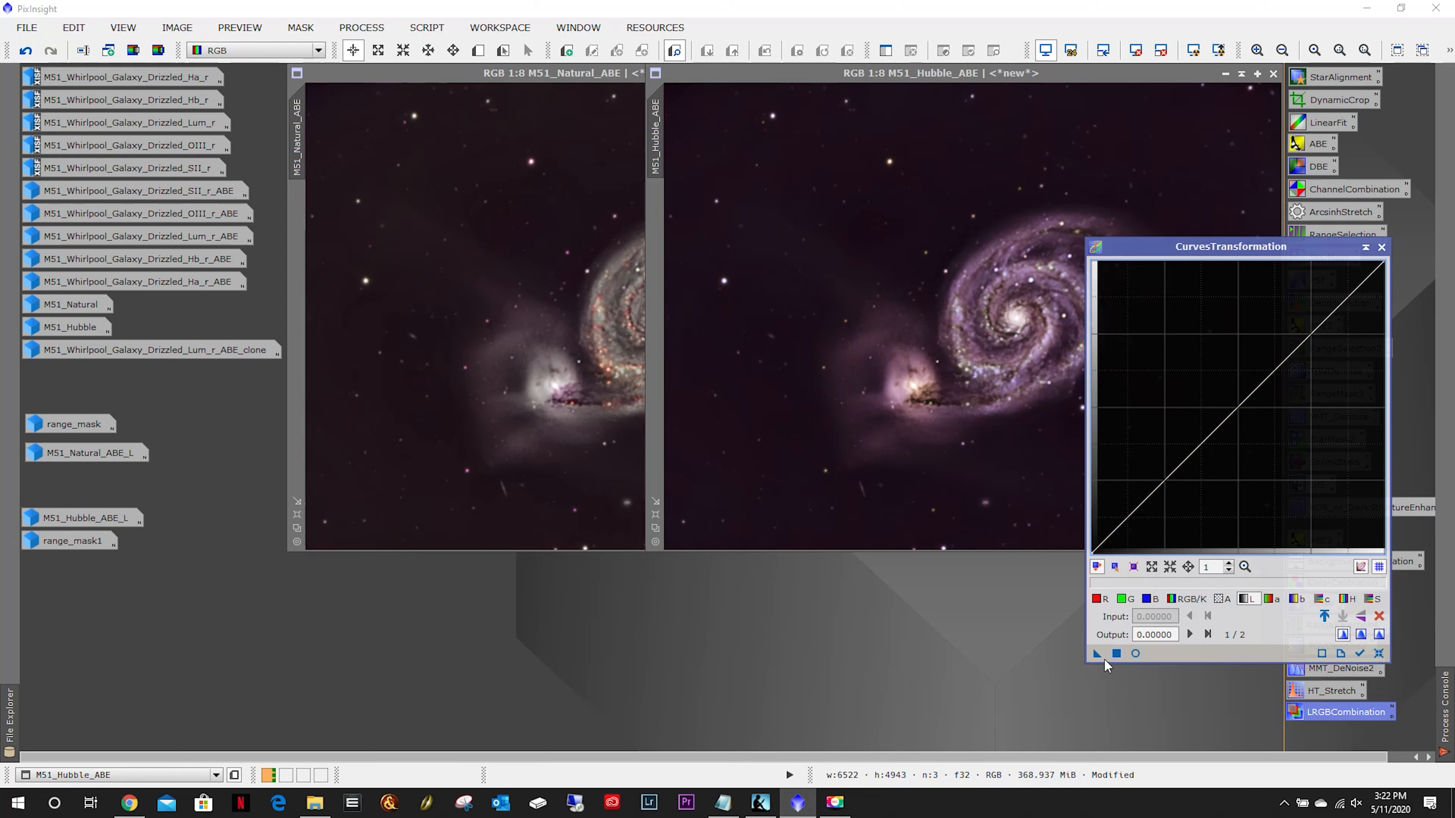
pyautogui.moveTo(1096, 654); pyautogui.dragTo(907, 653)
pyautogui.rightClick(907, 653)
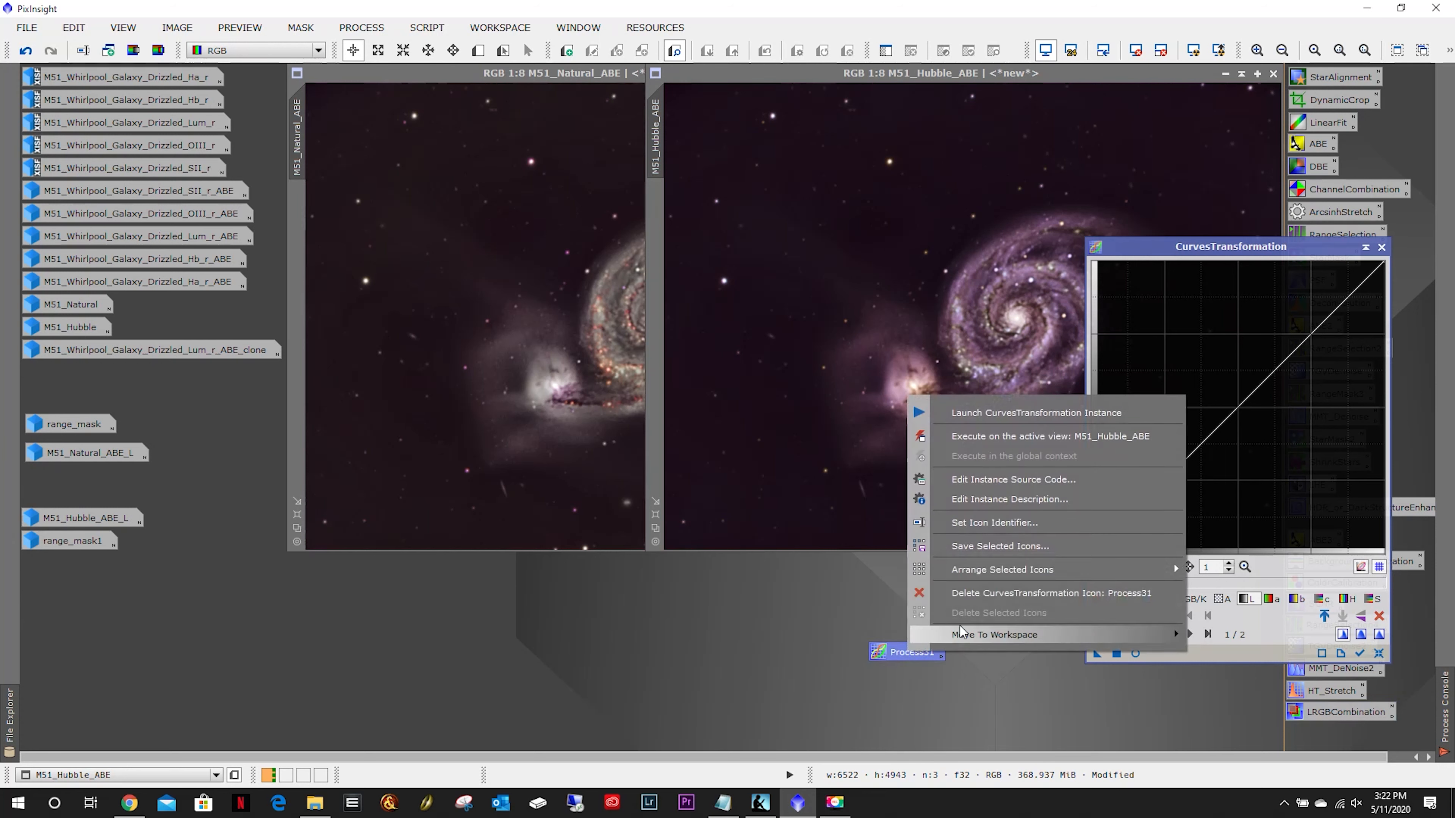
pyautogui.click(963, 520)
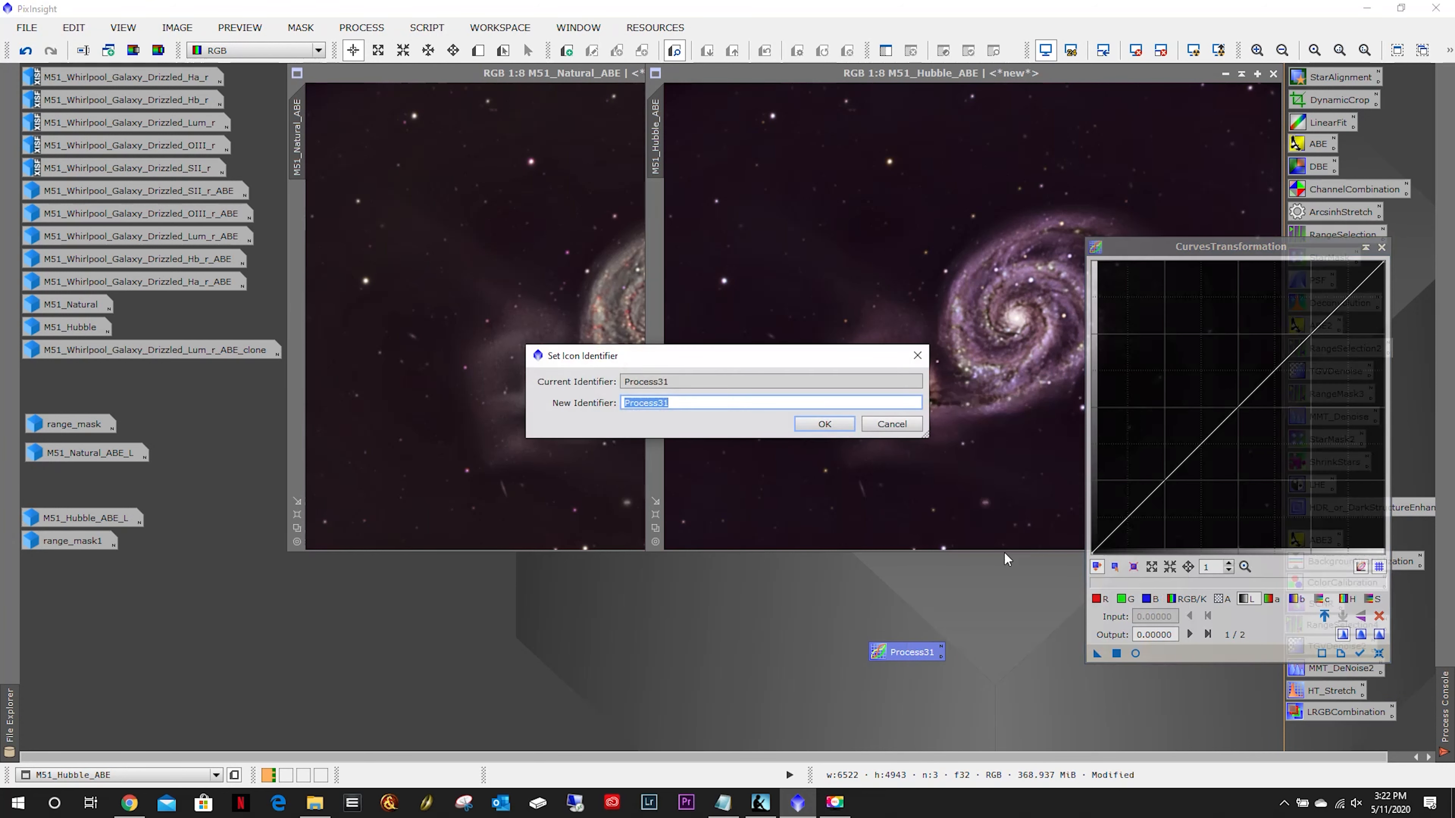
pyautogui.write('Curves')
pyautogui.press('Return')
# Place the Curves icon below LRGBCombination, and clear the workspace by closing CurvesTransformation and moving the M51_Natural_ABE window off M51_Hubble_ABE.
pyautogui.moveTo(904, 654); pyautogui.dragTo(1311, 736)
pyautogui.moveTo(1312, 734); pyautogui.dragTo(1313, 739)
pyautogui.click(1381, 247)
pyautogui.moveTo(467, 73); pyautogui.dragTo(313, 265)
# Start opening an image file and browse the network backup drive to the AstroImaging, Targets, With FR, T6i folder.
pyautogui.hotkey('ctrl', 'o')
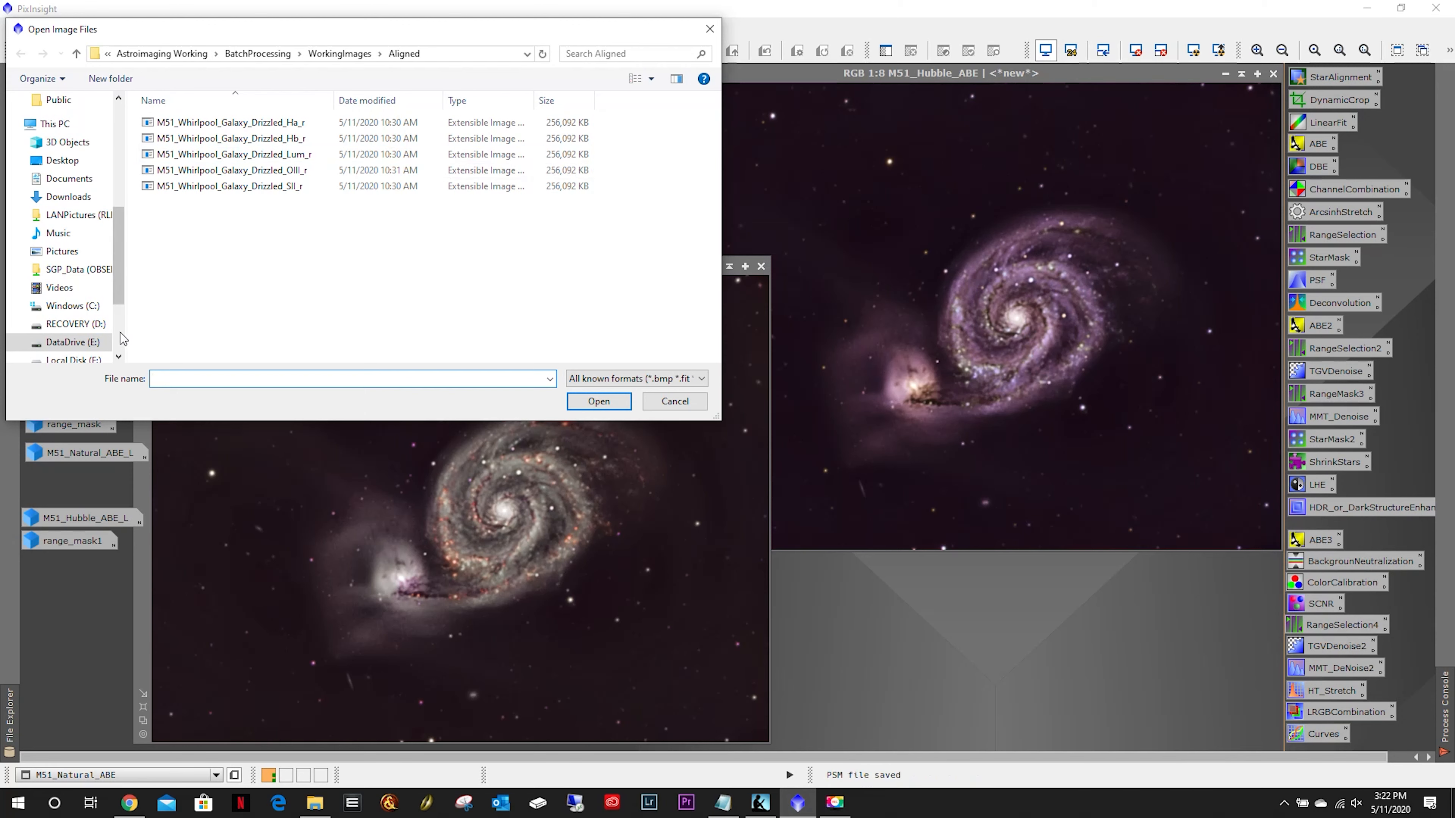
pyautogui.scroll(-3, 100, 291)
pyautogui.click(101, 282)
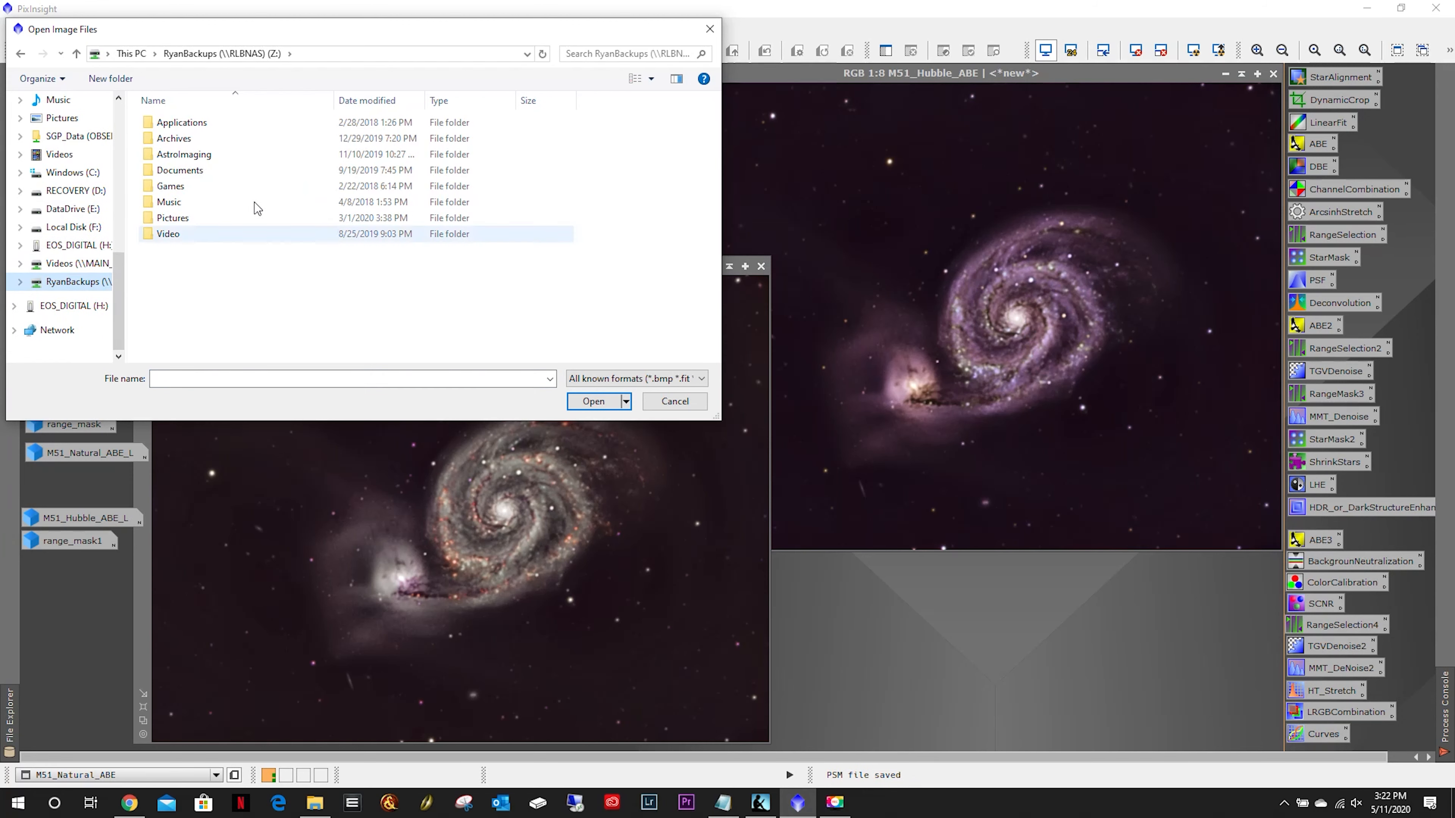
pyautogui.doubleClick(197, 158)
pyautogui.doubleClick(195, 154)
pyautogui.doubleClick(190, 138)
pyautogui.doubleClick(186, 128)
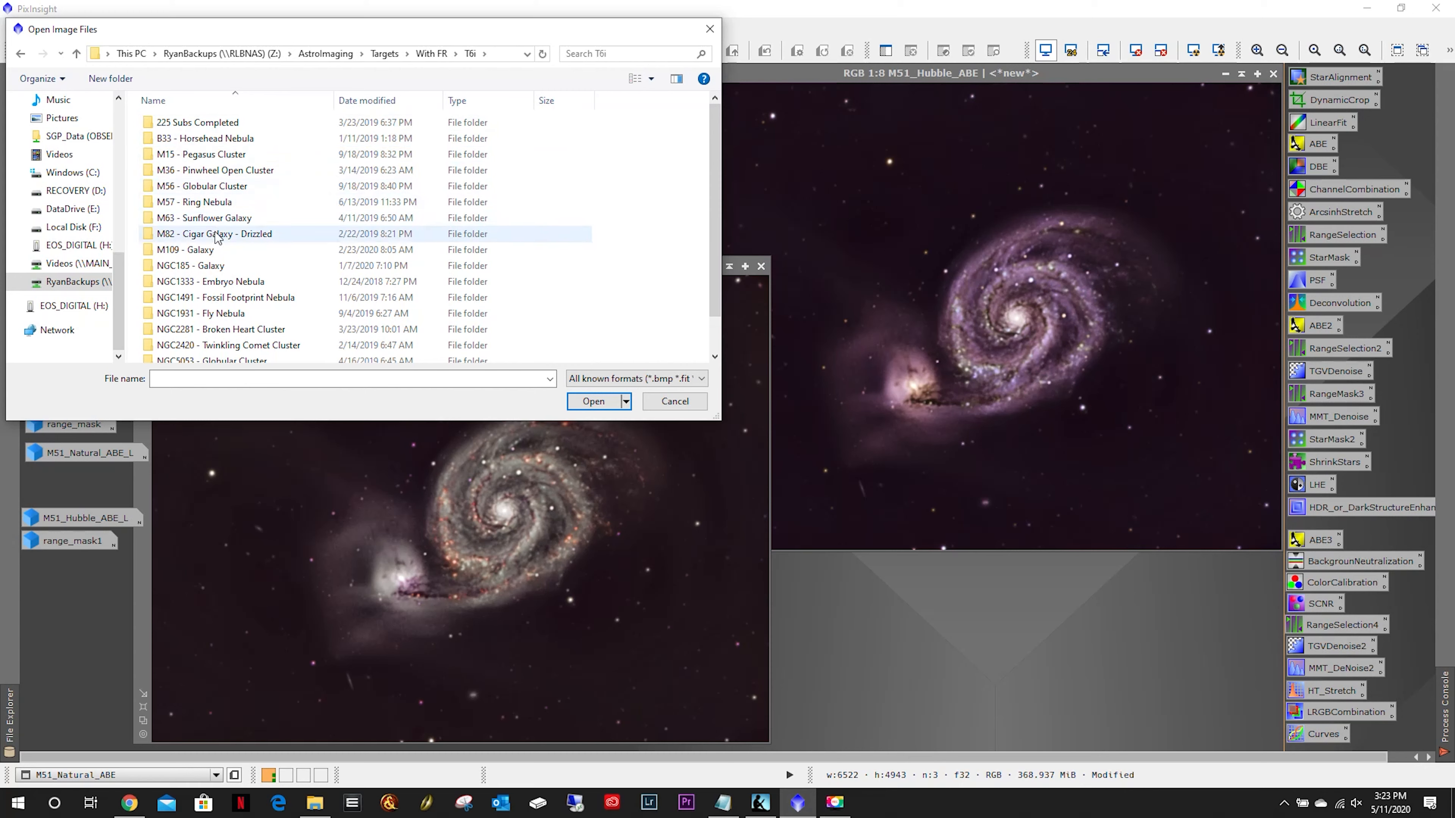
# Open the XISF image M51_Whirlpool_Galaxy_Final from the LVA Processed folder under T6i, 2MinuteSubs, ISO800, BlinkGood.
pyautogui.scroll(-1, 211, 249)
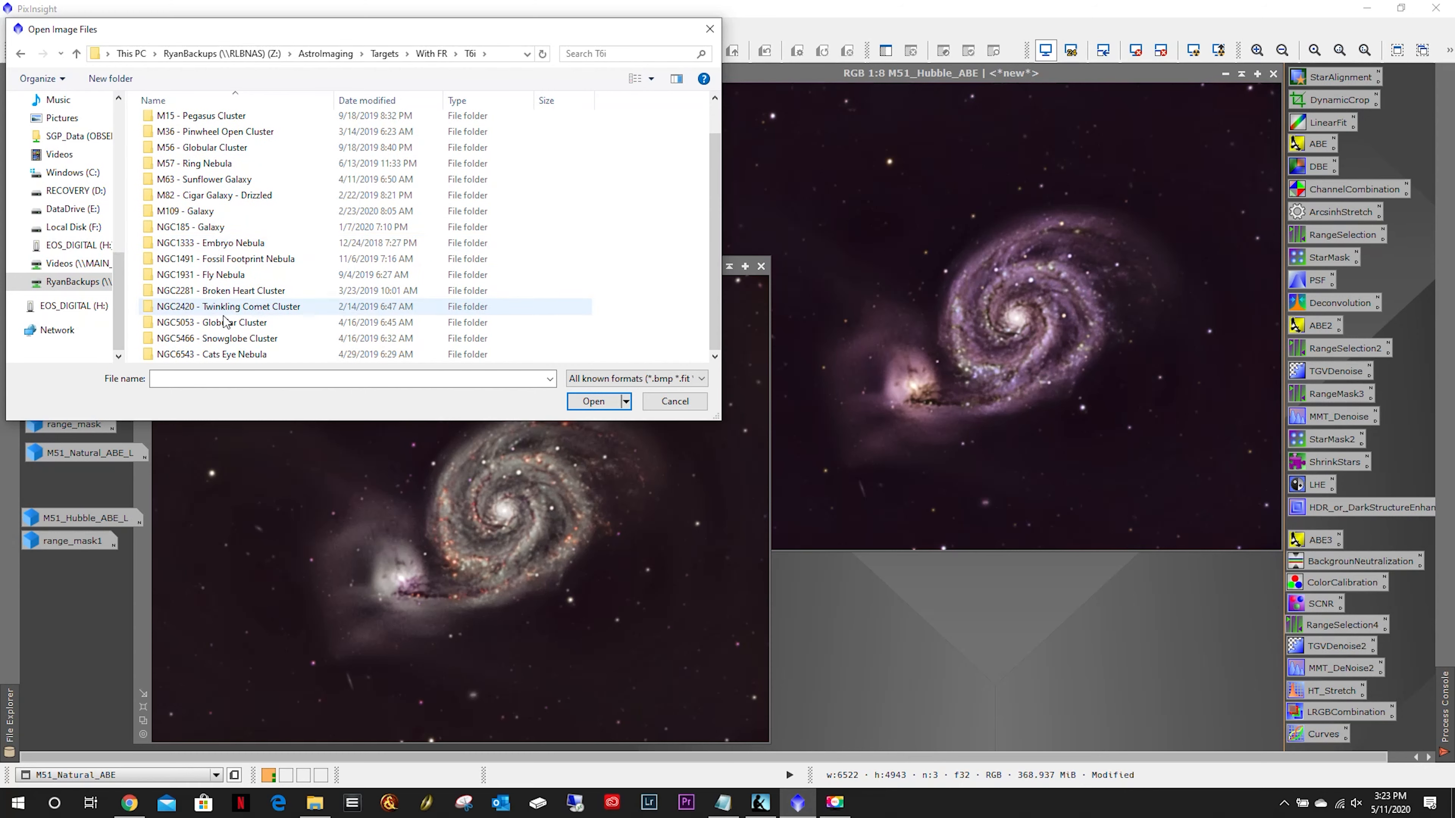
pyautogui.scroll(1, 221, 183)
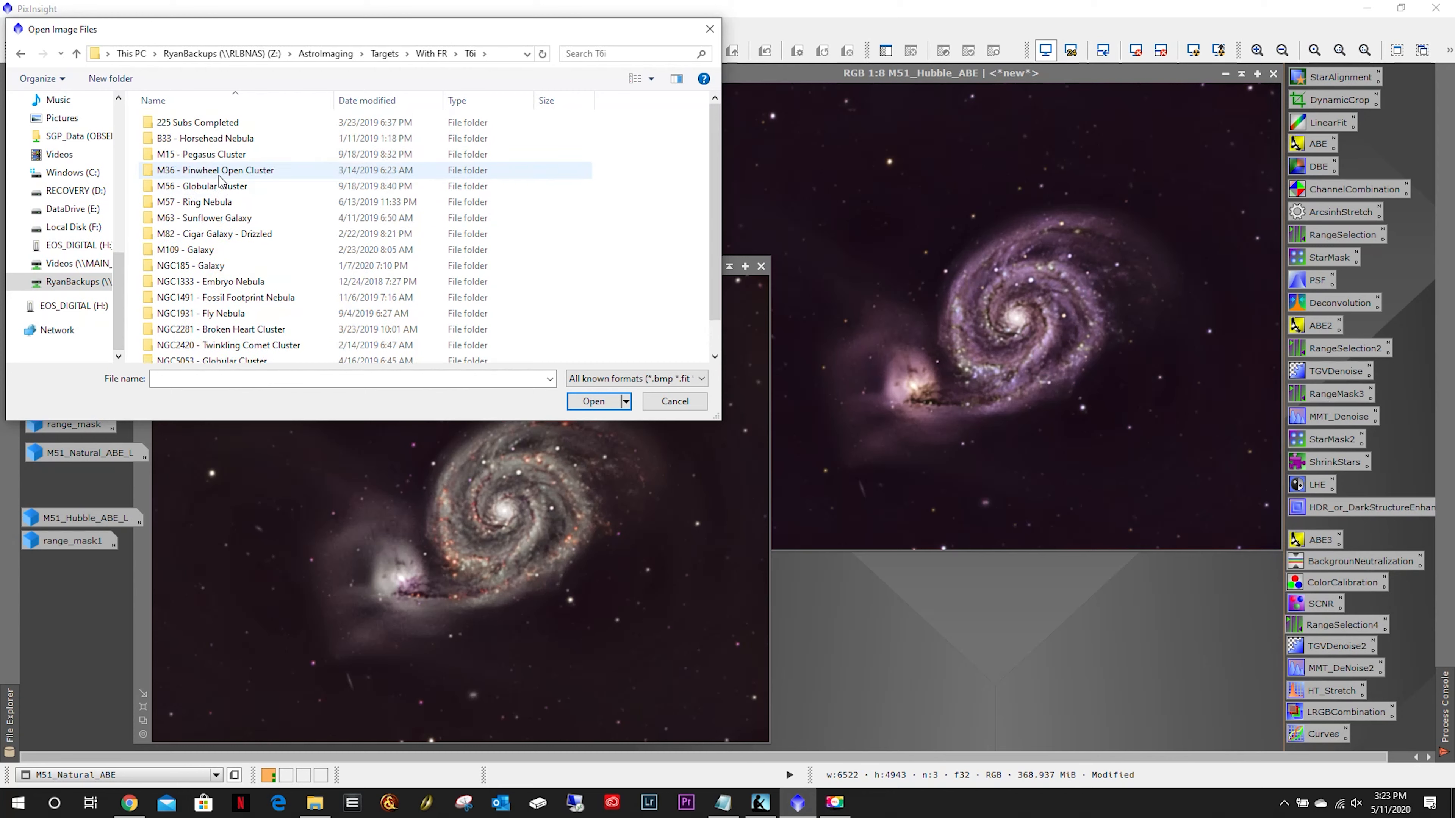
pyautogui.doubleClick(203, 123)
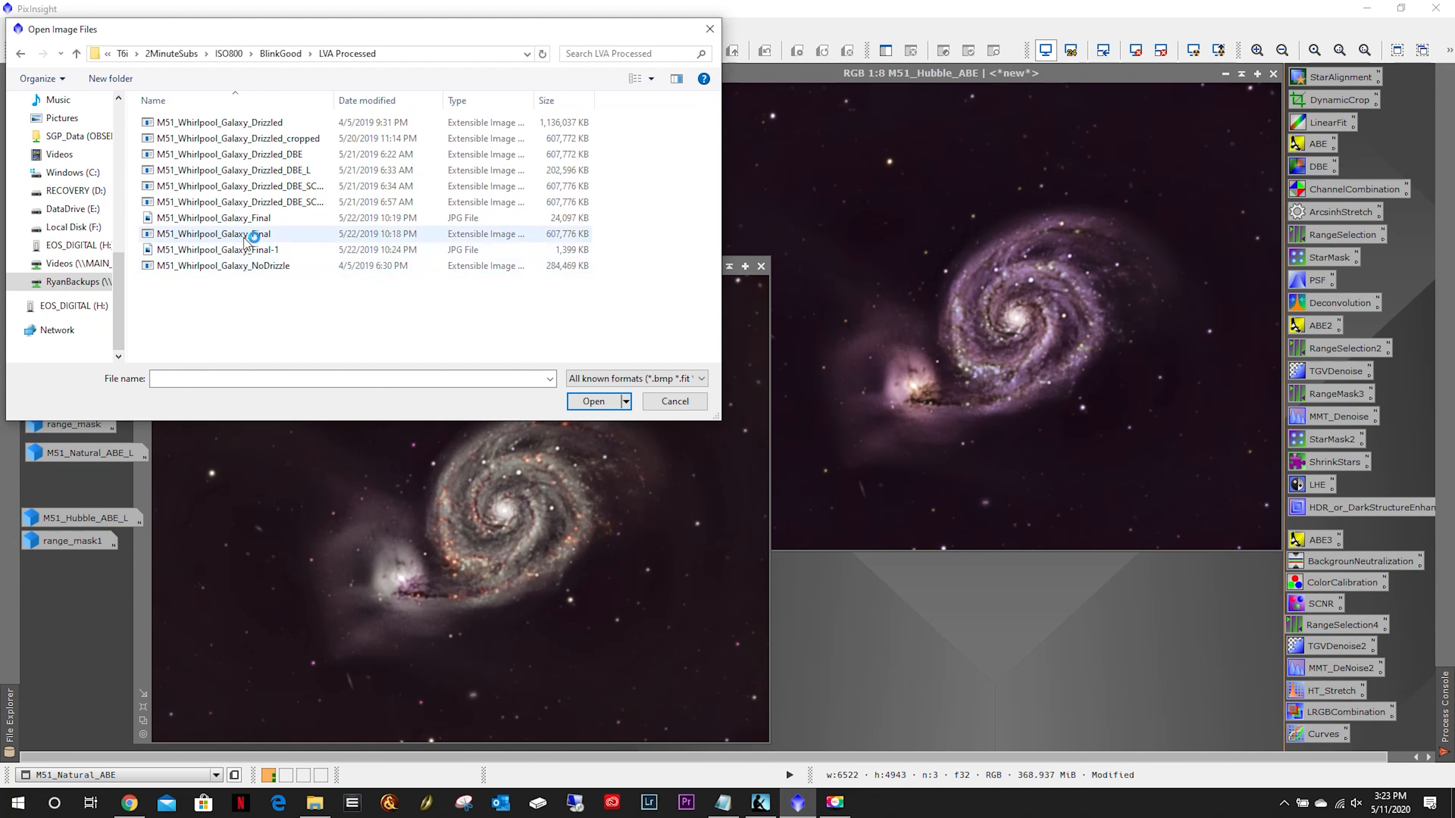
pyautogui.click(232, 233)
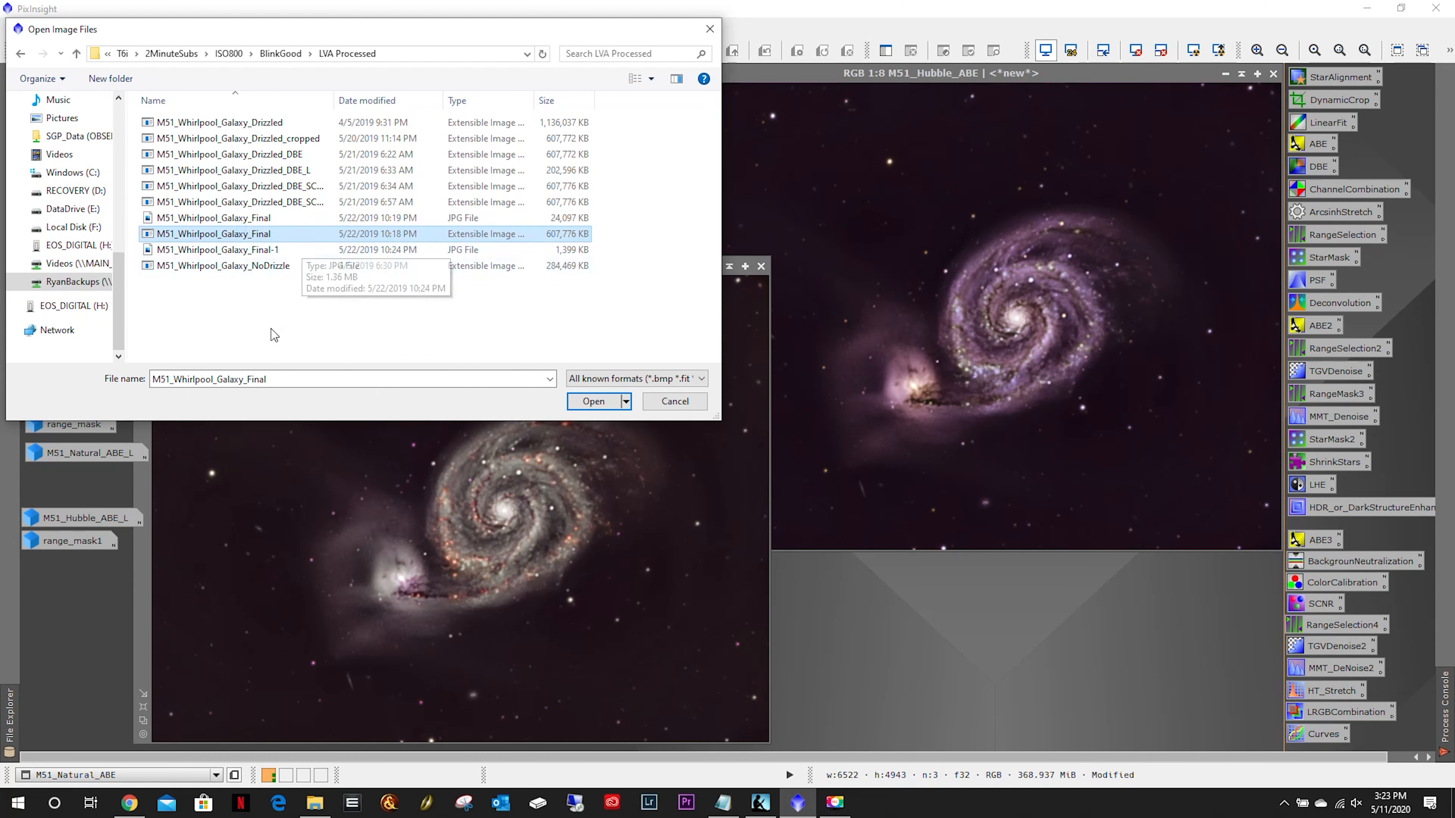
pyautogui.click(593, 401)
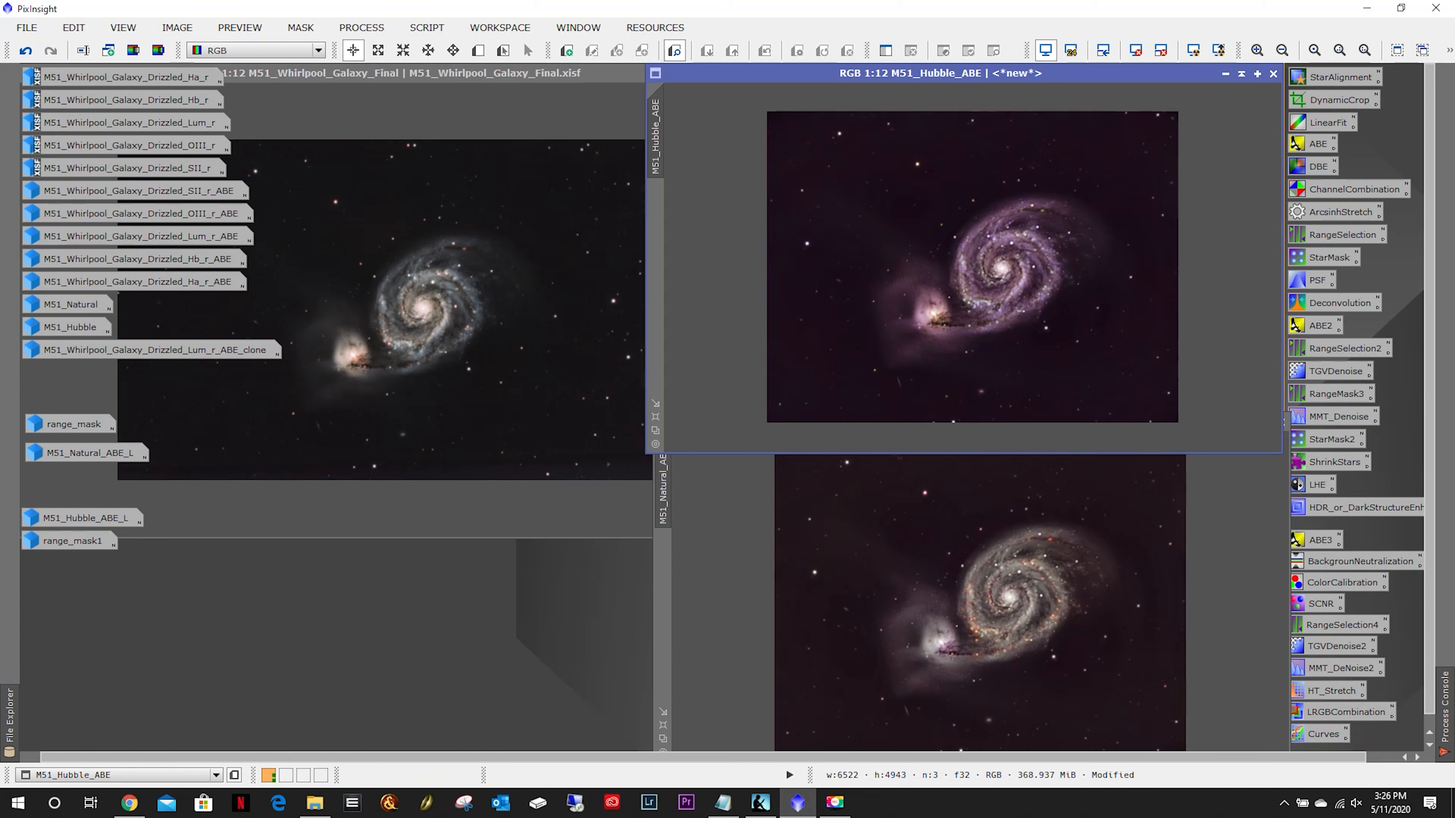
# Move the M51_Natural_ABE window clear and save it as M51_WhirlPool_Galaxy_Natural_Final.xisf in BatchProcessing, WorkingImages, Final on the E: drive.
pyautogui.click(864, 554)
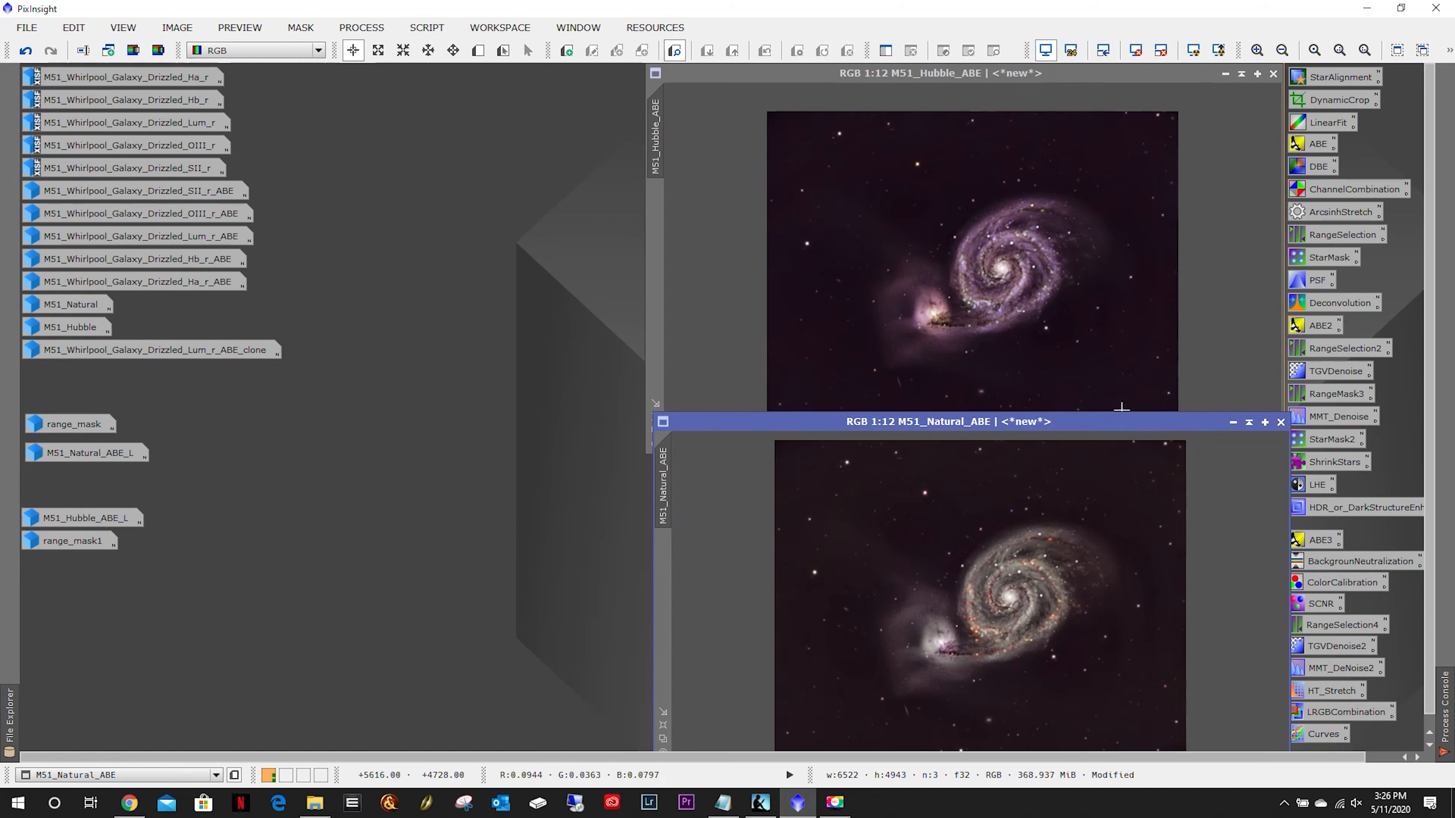
pyautogui.moveTo(1108, 424); pyautogui.dragTo(780, 228)
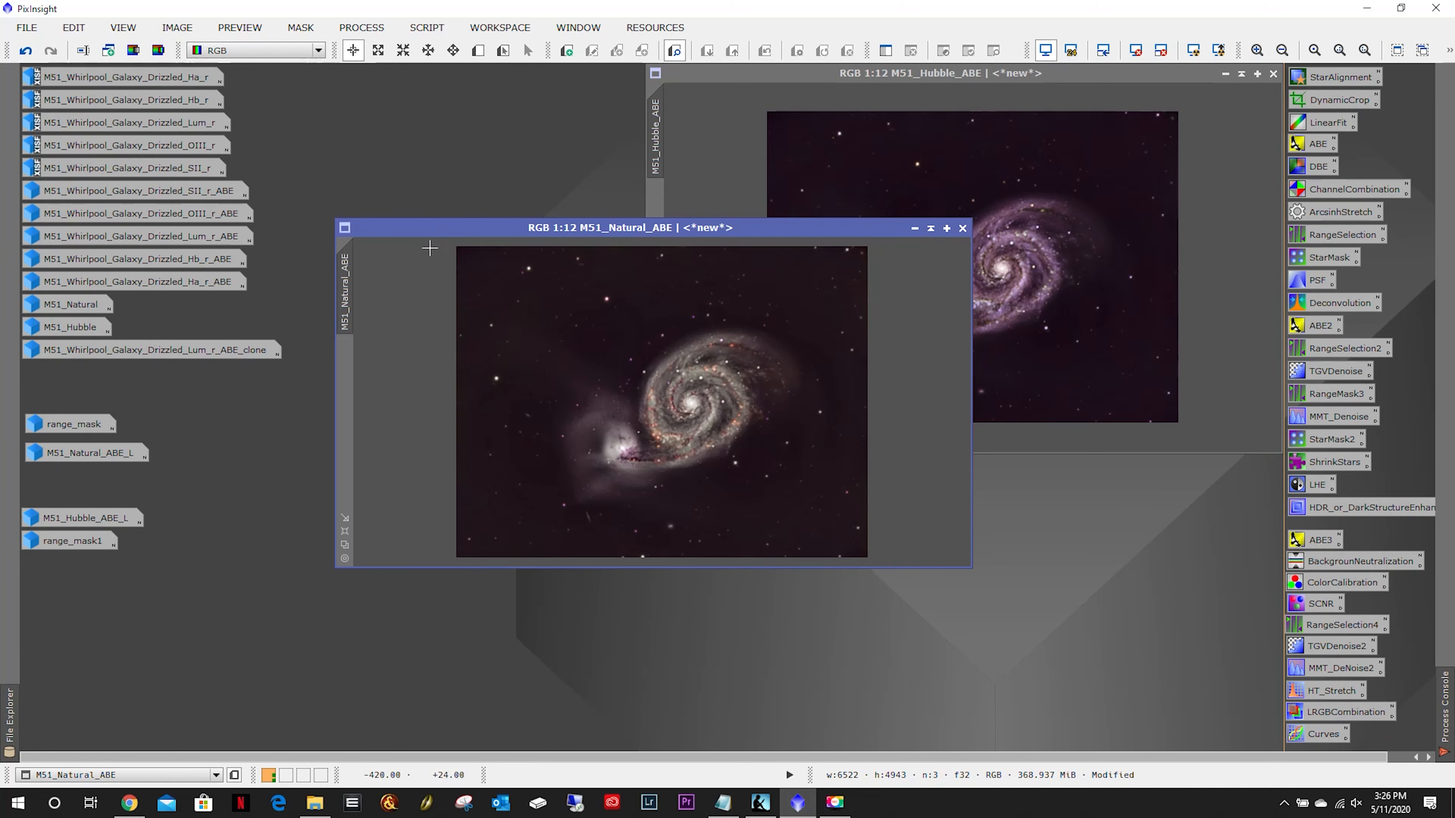
pyautogui.click(26, 28)
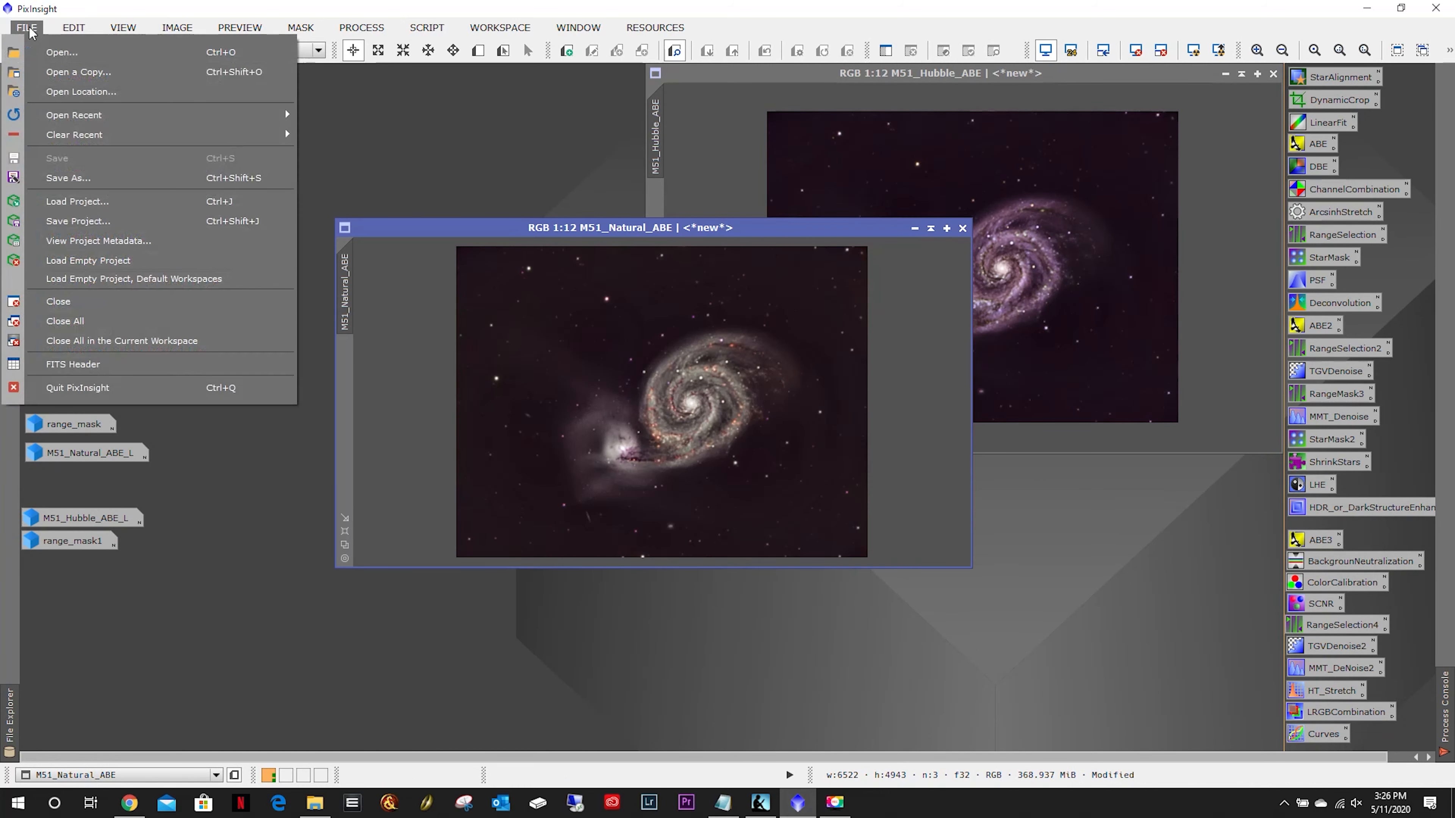
pyautogui.click(90, 179)
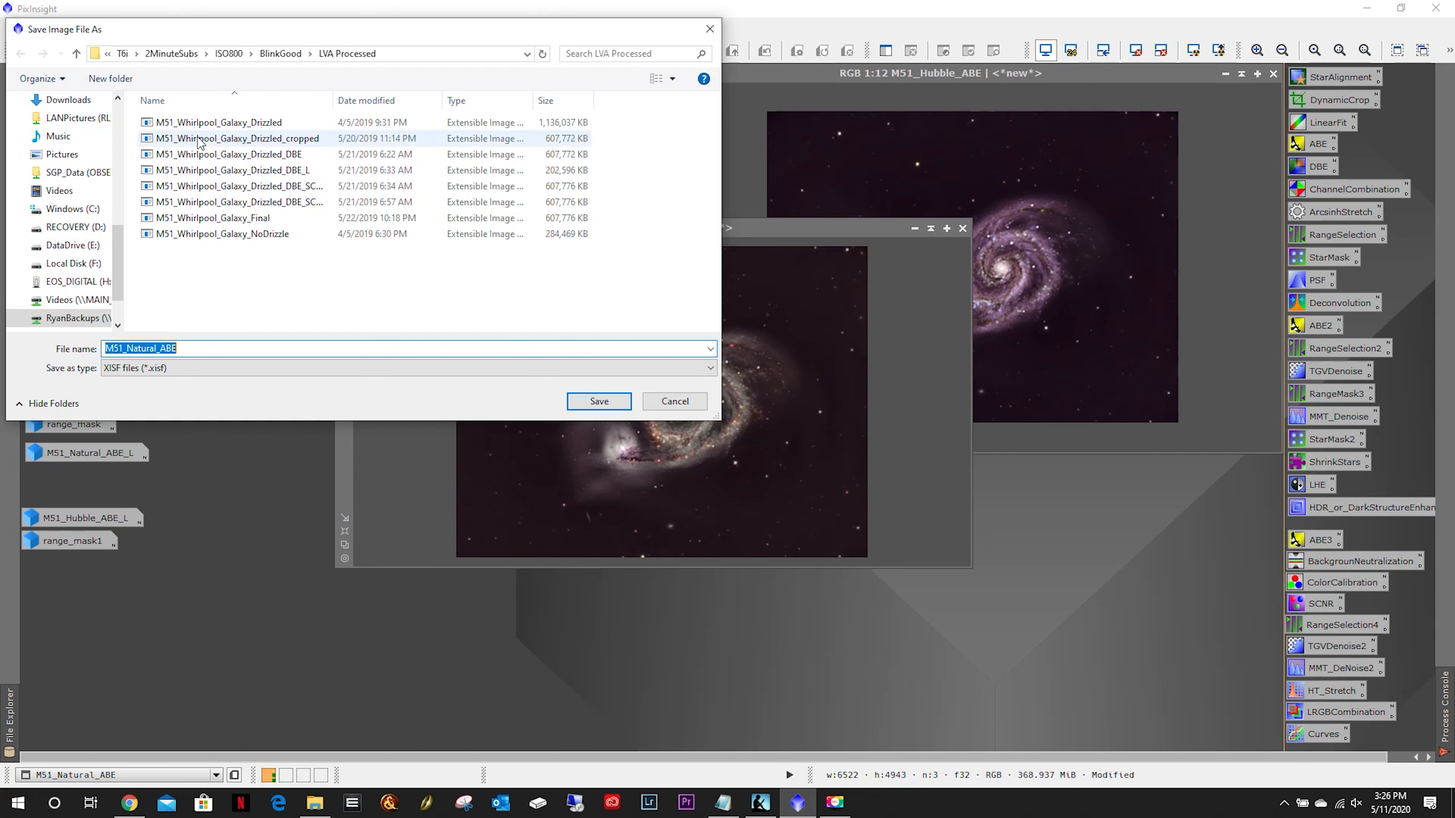
pyautogui.click(81, 245)
pyautogui.click(220, 123)
pyautogui.doubleClick(220, 123)
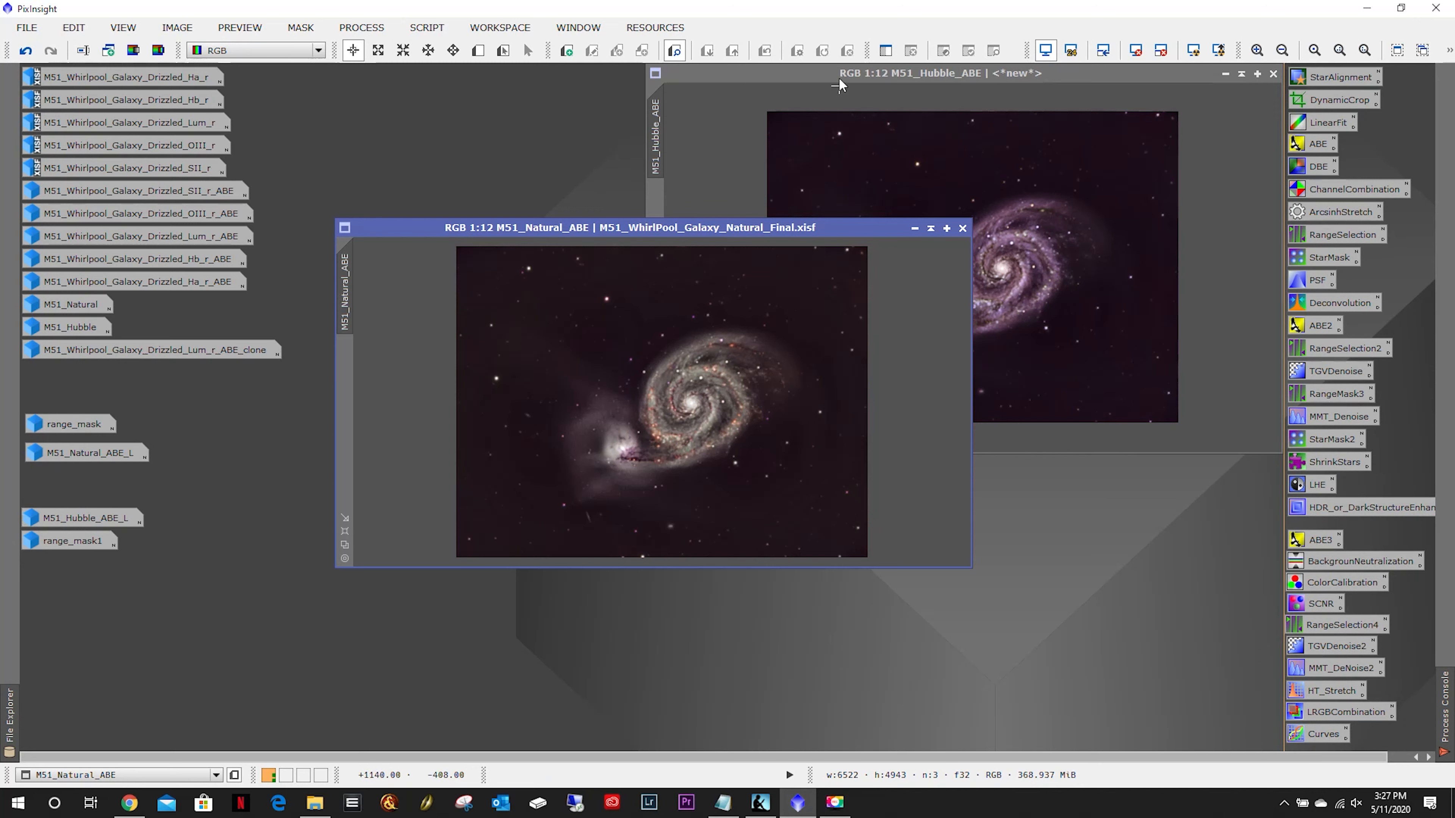
# Save the M51_Hubble_ABE image in the Final folder as M51_WhirlPool_Galaxy_Hubble_Final.xisf.
pyautogui.click(841, 77)
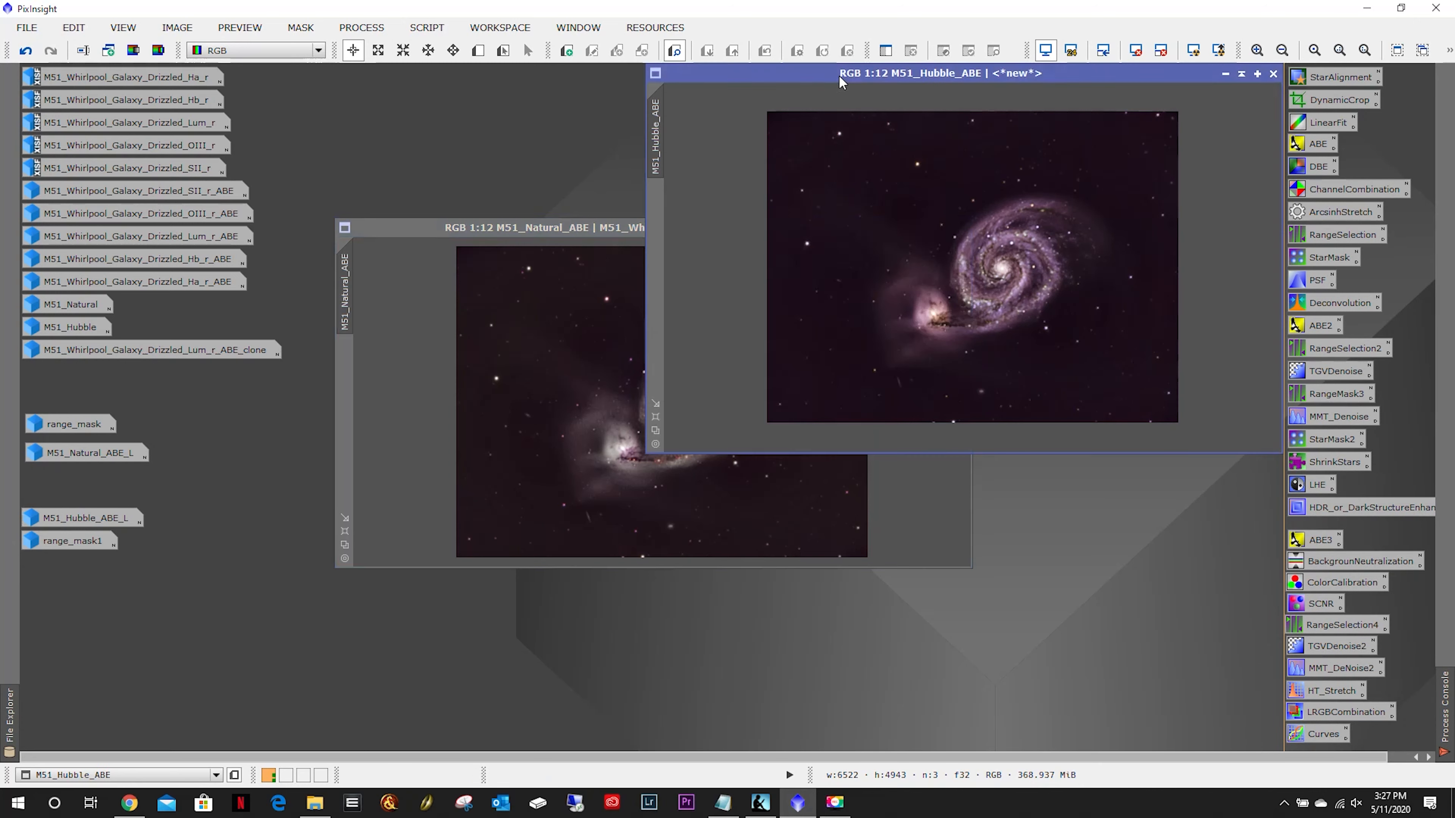
pyautogui.click(26, 27)
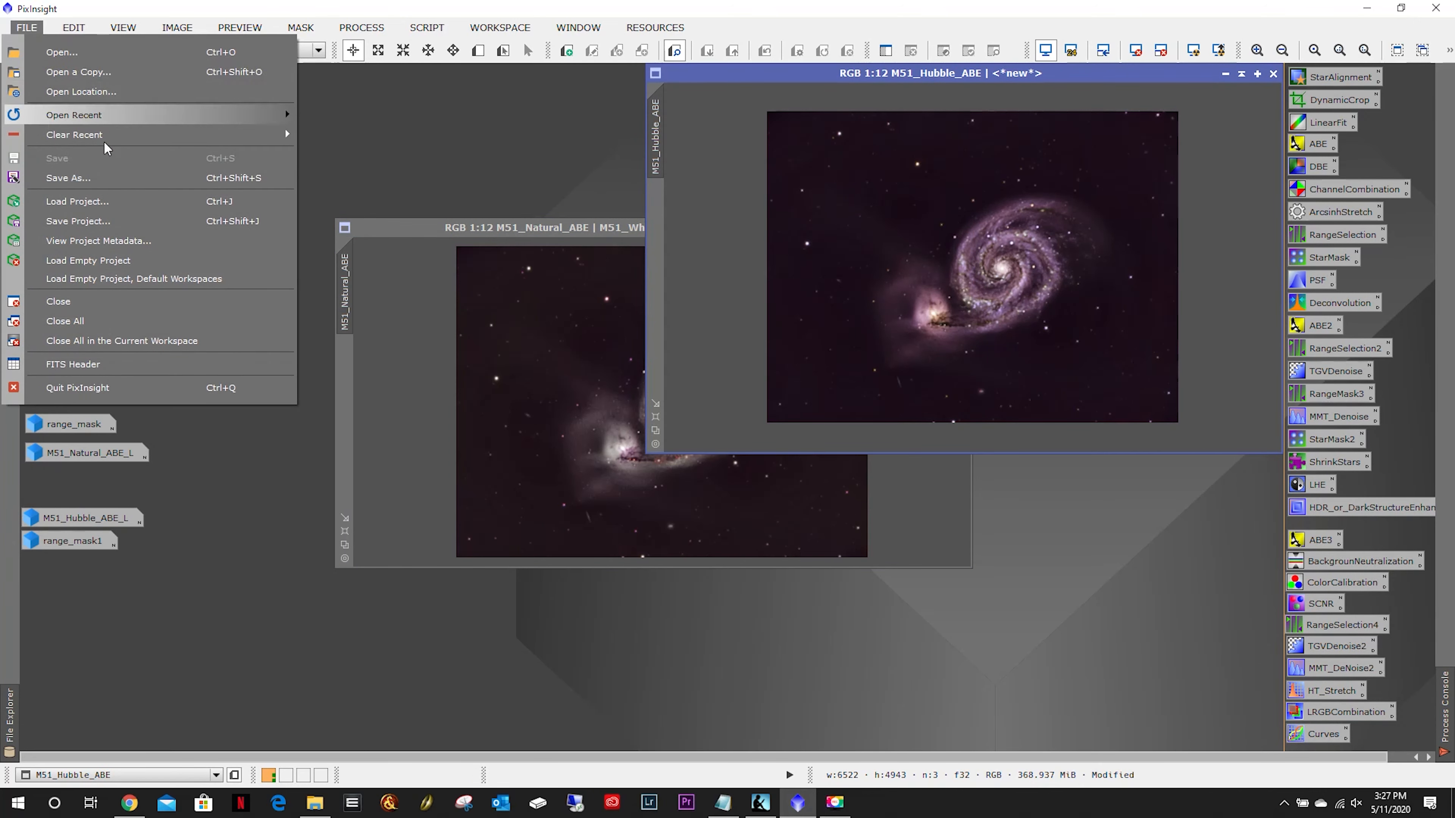
pyautogui.click(113, 182)
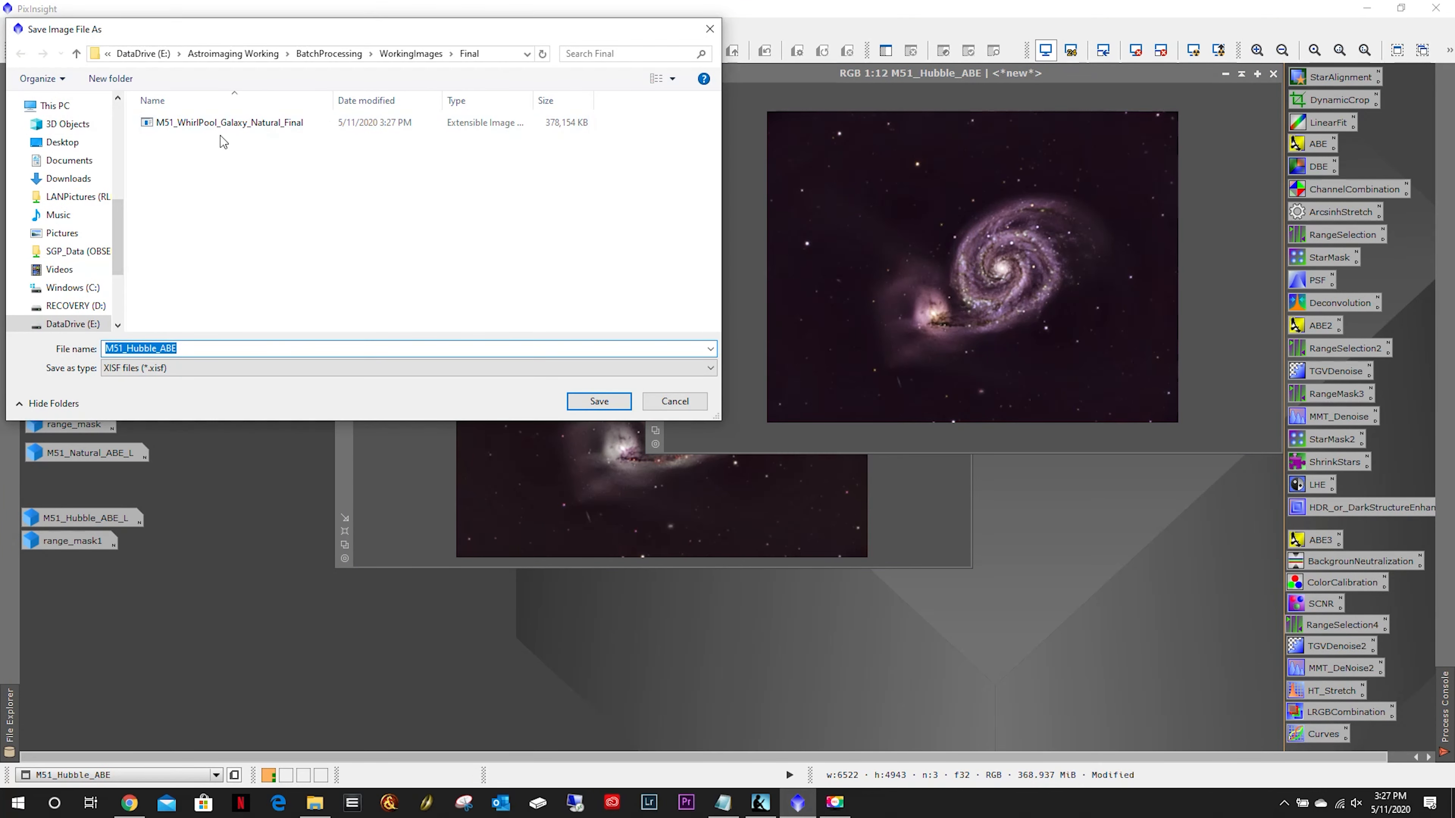
pyautogui.click(268, 128)
pyautogui.doubleClick(210, 351)
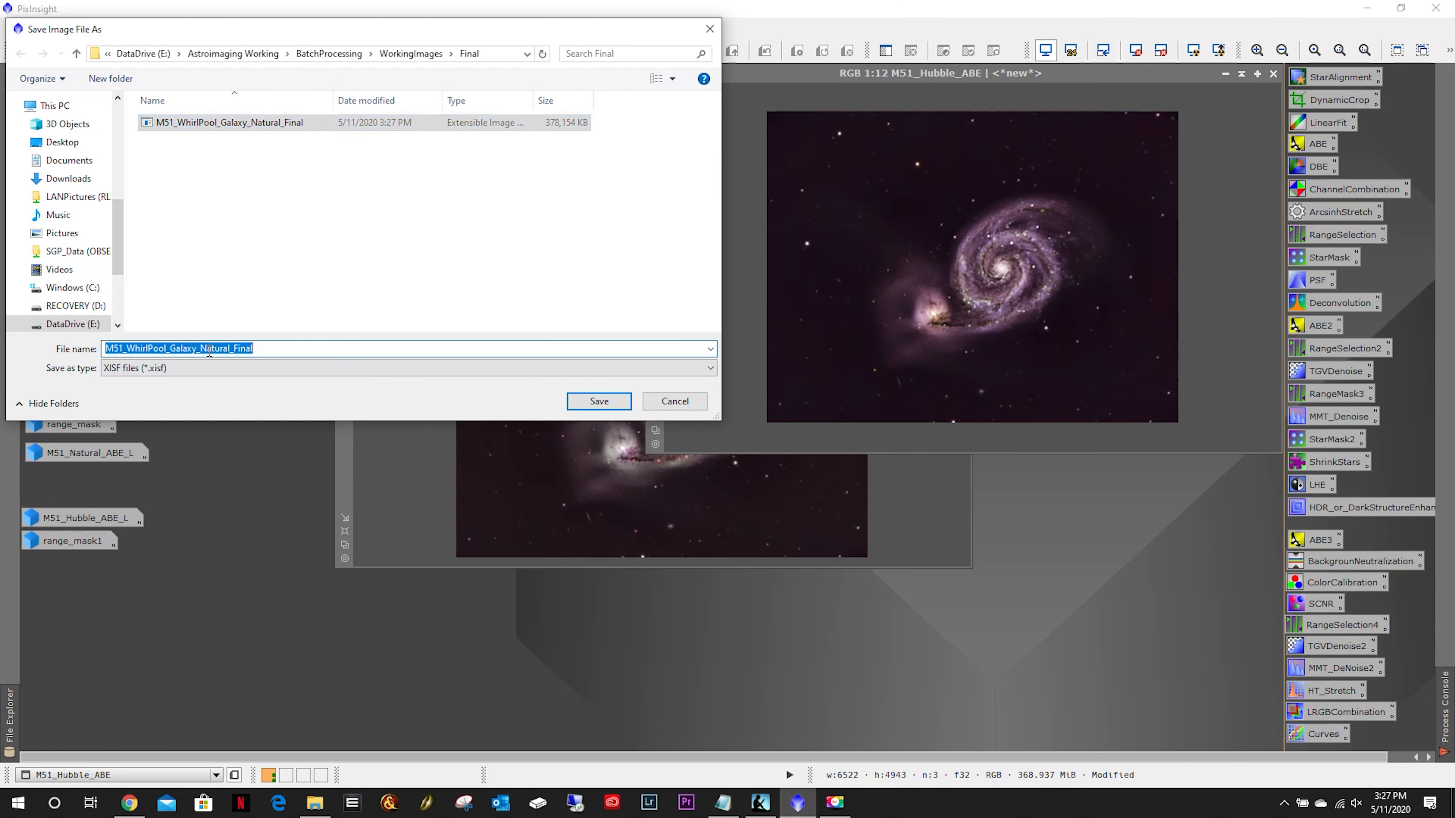
pyautogui.moveTo(200, 348); pyautogui.dragTo(204, 348)
pyautogui.moveTo(204, 347); pyautogui.dragTo(220, 347)
# Move the M51_Natural_ABE window away and save M51_Hubble_ABE as the JPEG file M51_WhirlPool_Galaxy_Hubble_Final.jpg.
pyautogui.moveTo(750, 228); pyautogui.dragTo(596, 255)
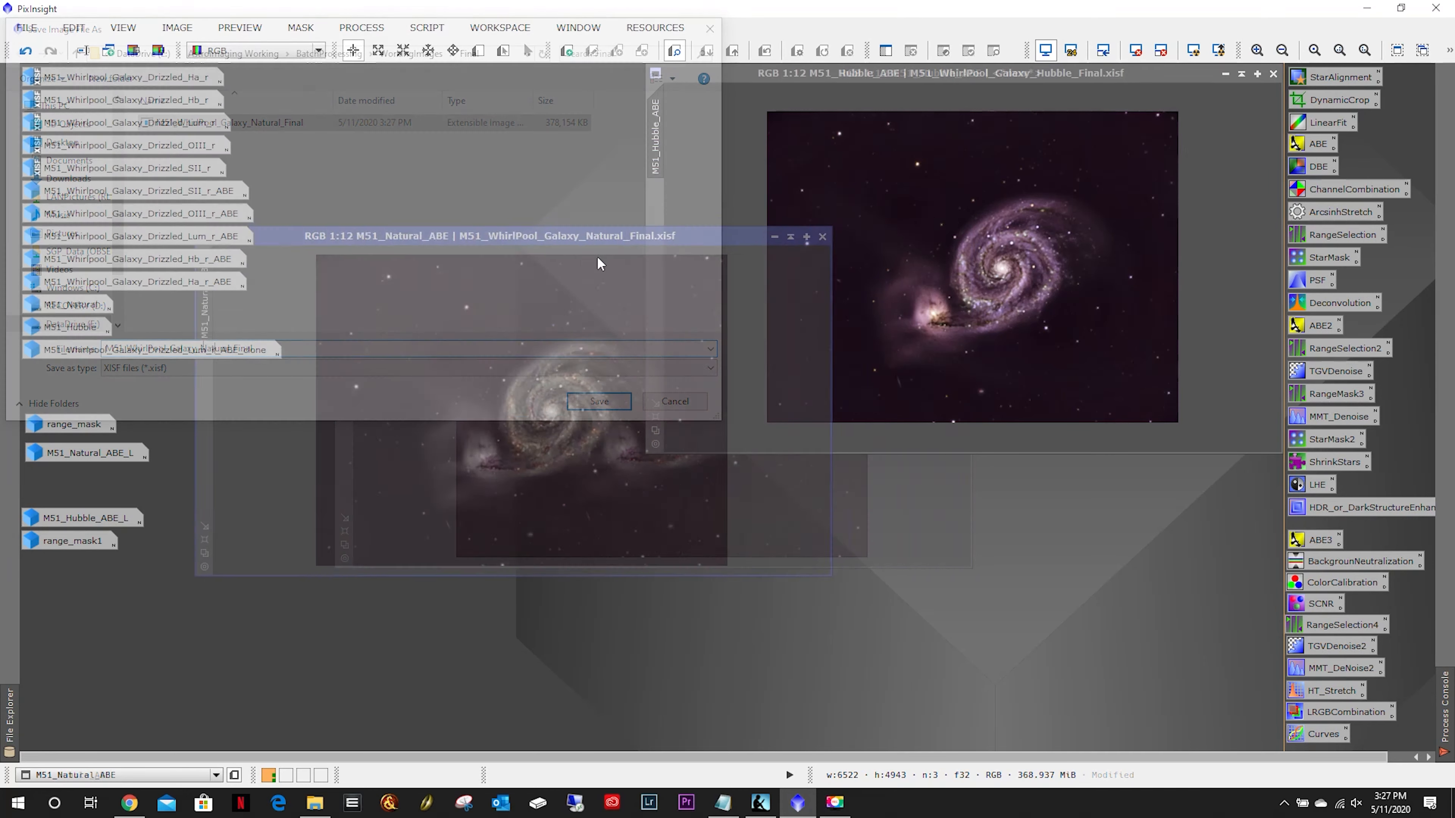
pyautogui.moveTo(597, 256); pyautogui.dragTo(607, 316)
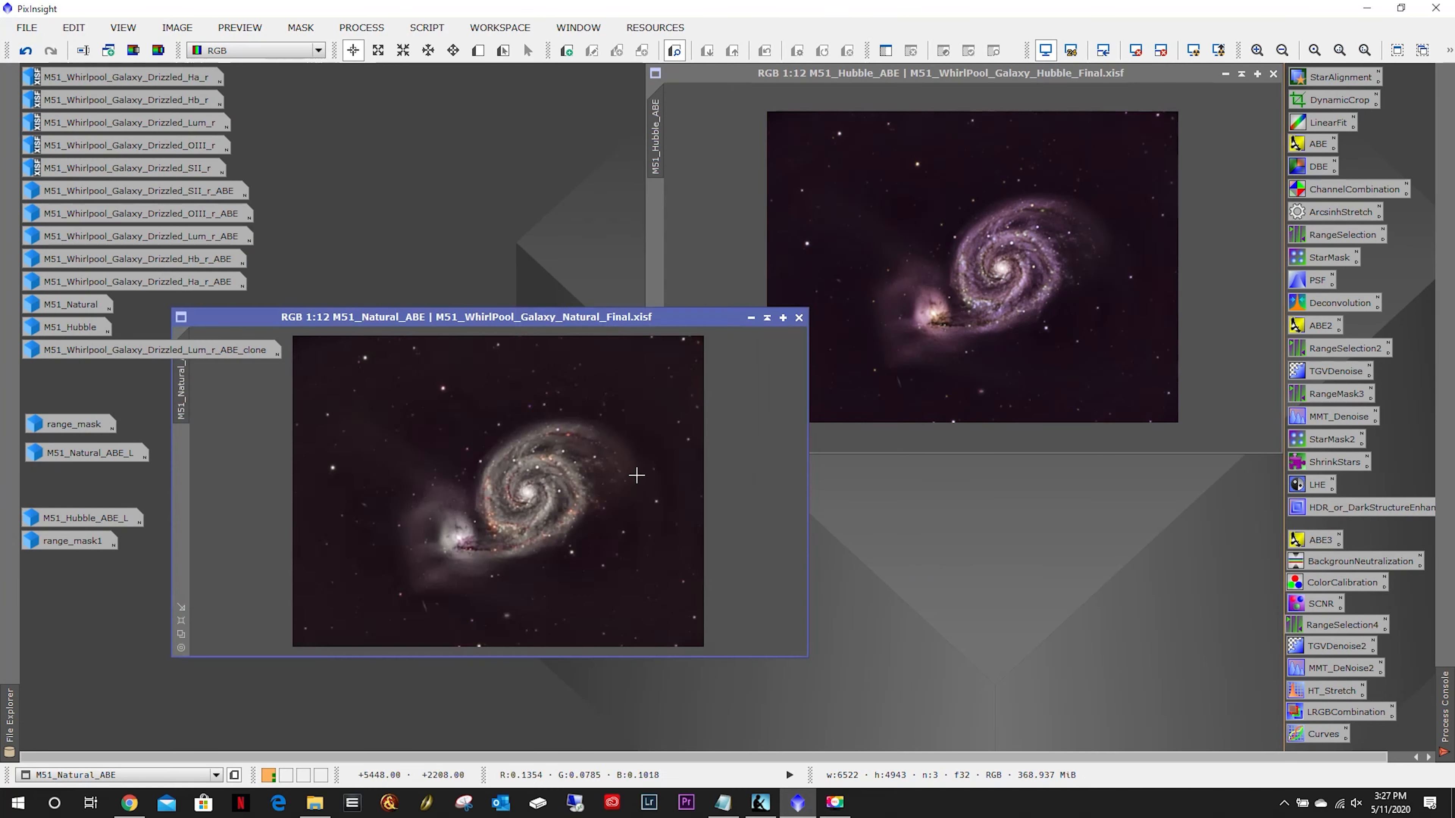
pyautogui.click(939, 73)
pyautogui.click(26, 28)
pyautogui.click(116, 177)
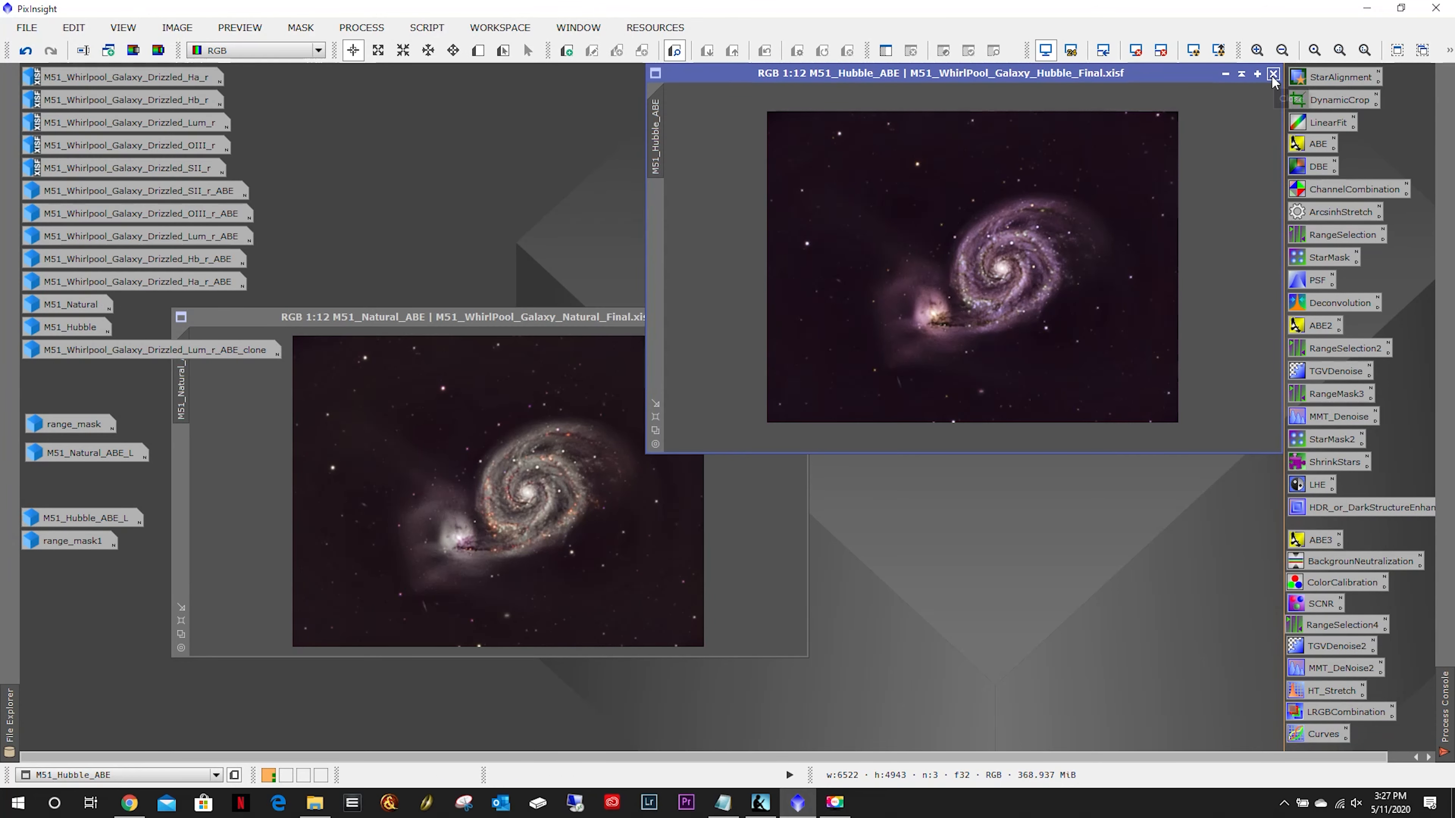
# With the M51_Hubble_ABE window closed, enlarge M51_Natural_ABE to 1:6 and reposition its window on the workspace.
pyautogui.moveTo(859, 208); pyautogui.dragTo(886, 109)
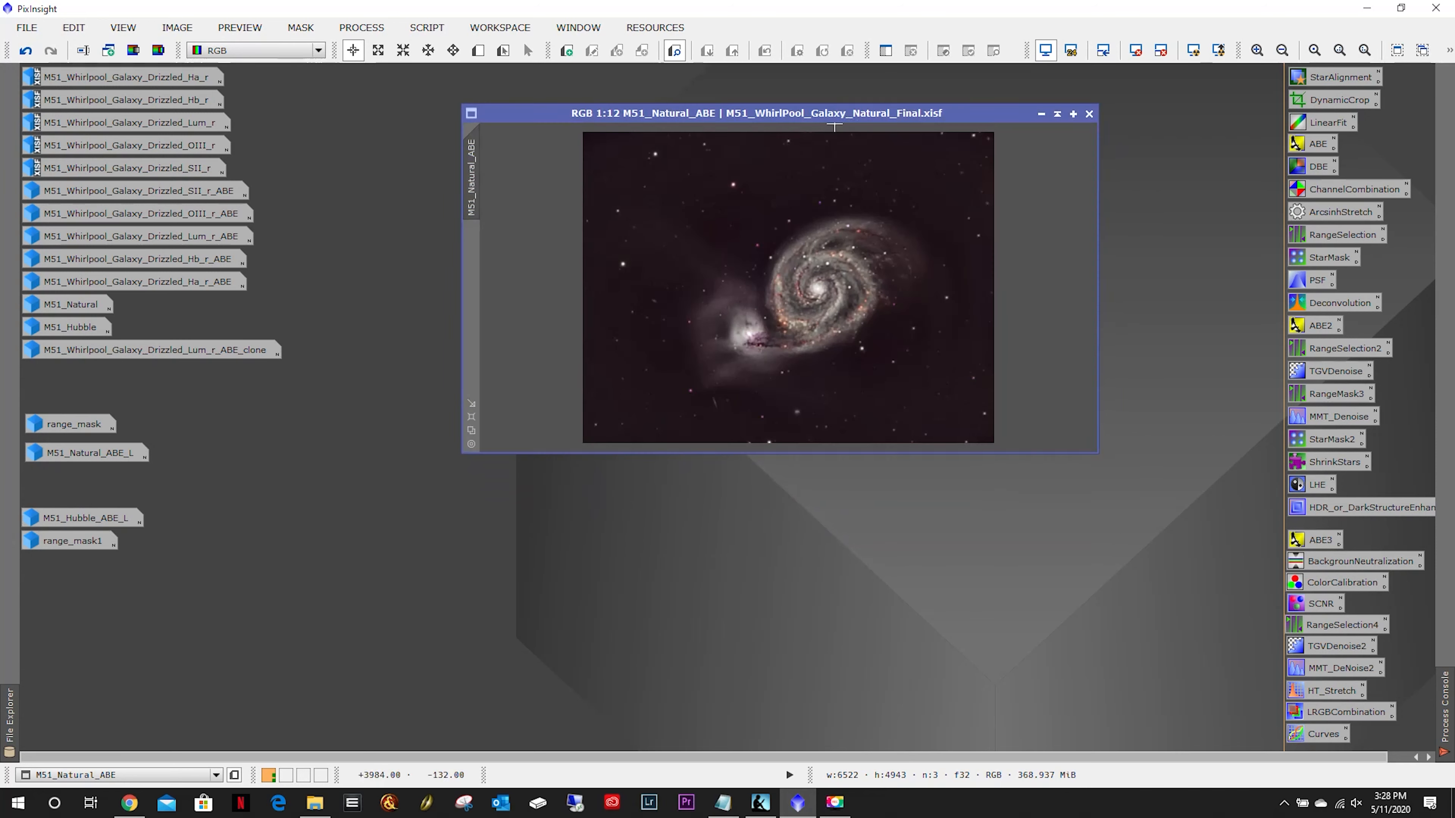
pyautogui.click(471, 417)
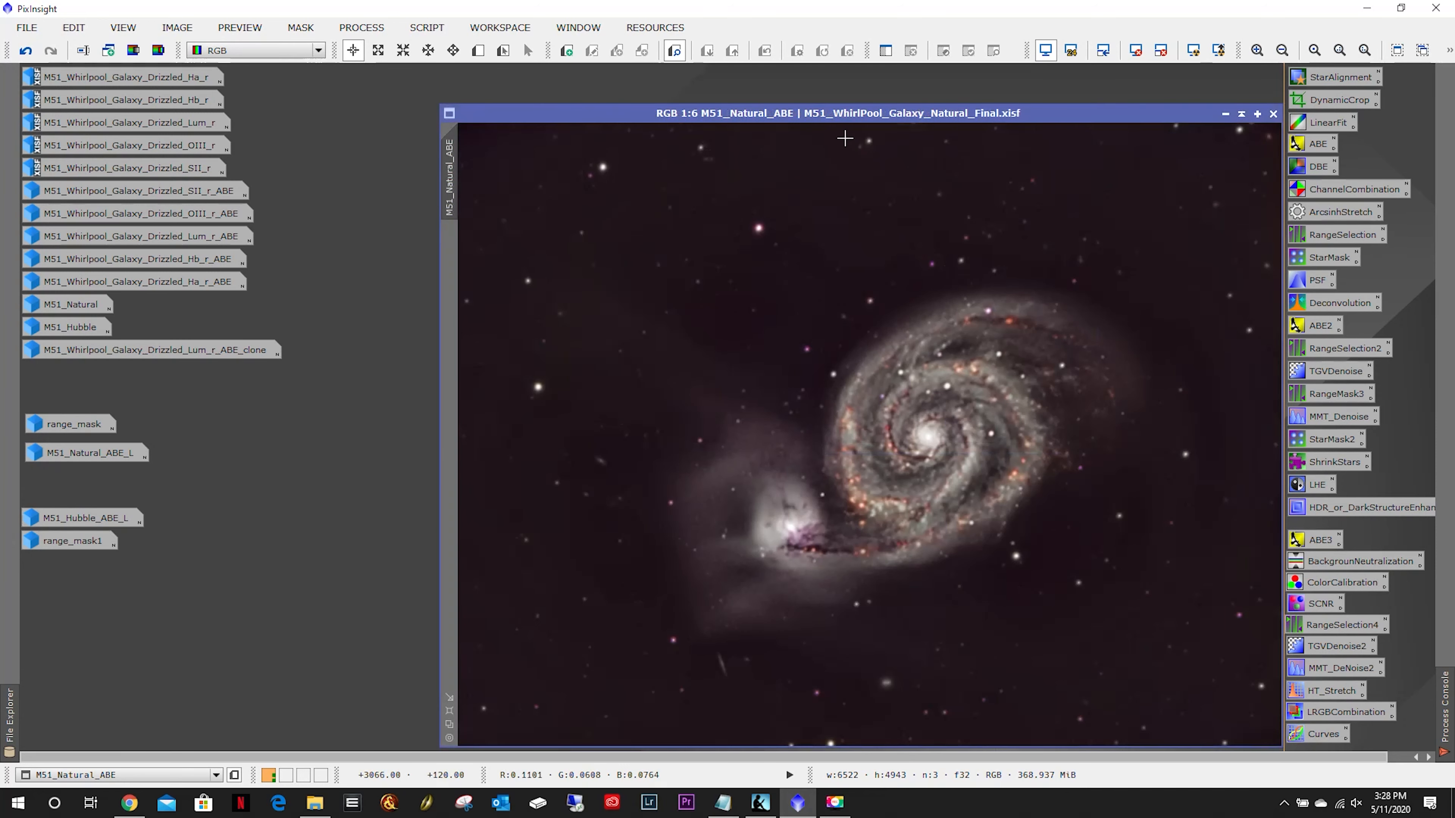
pyautogui.moveTo(809, 113); pyautogui.dragTo(648, 79)
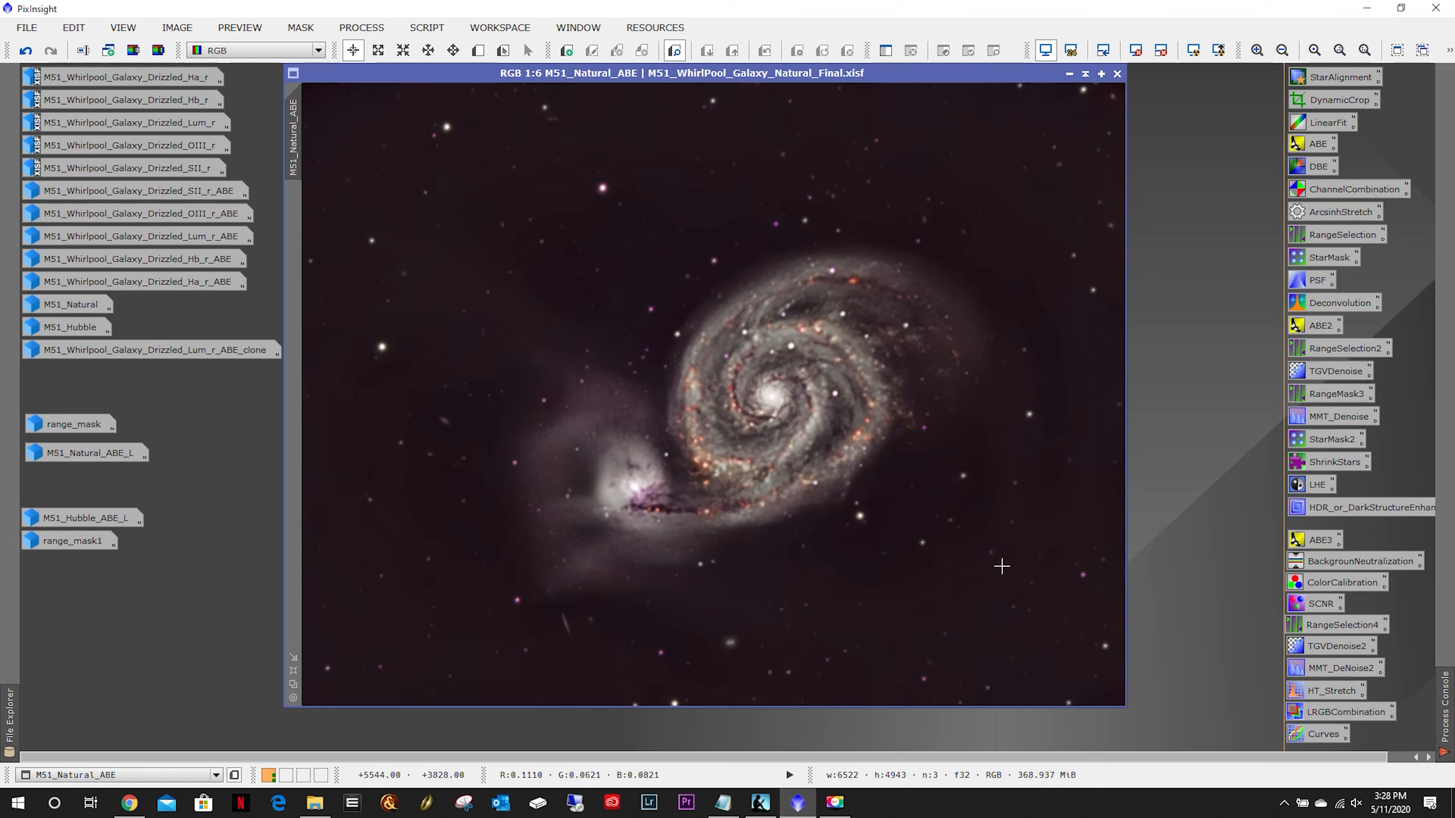
# Save the M51_Natural_ABE image as the JPEG file M51_WhirlPool_Galaxy_Natural_Final.jpg.
pyautogui.click(26, 28)
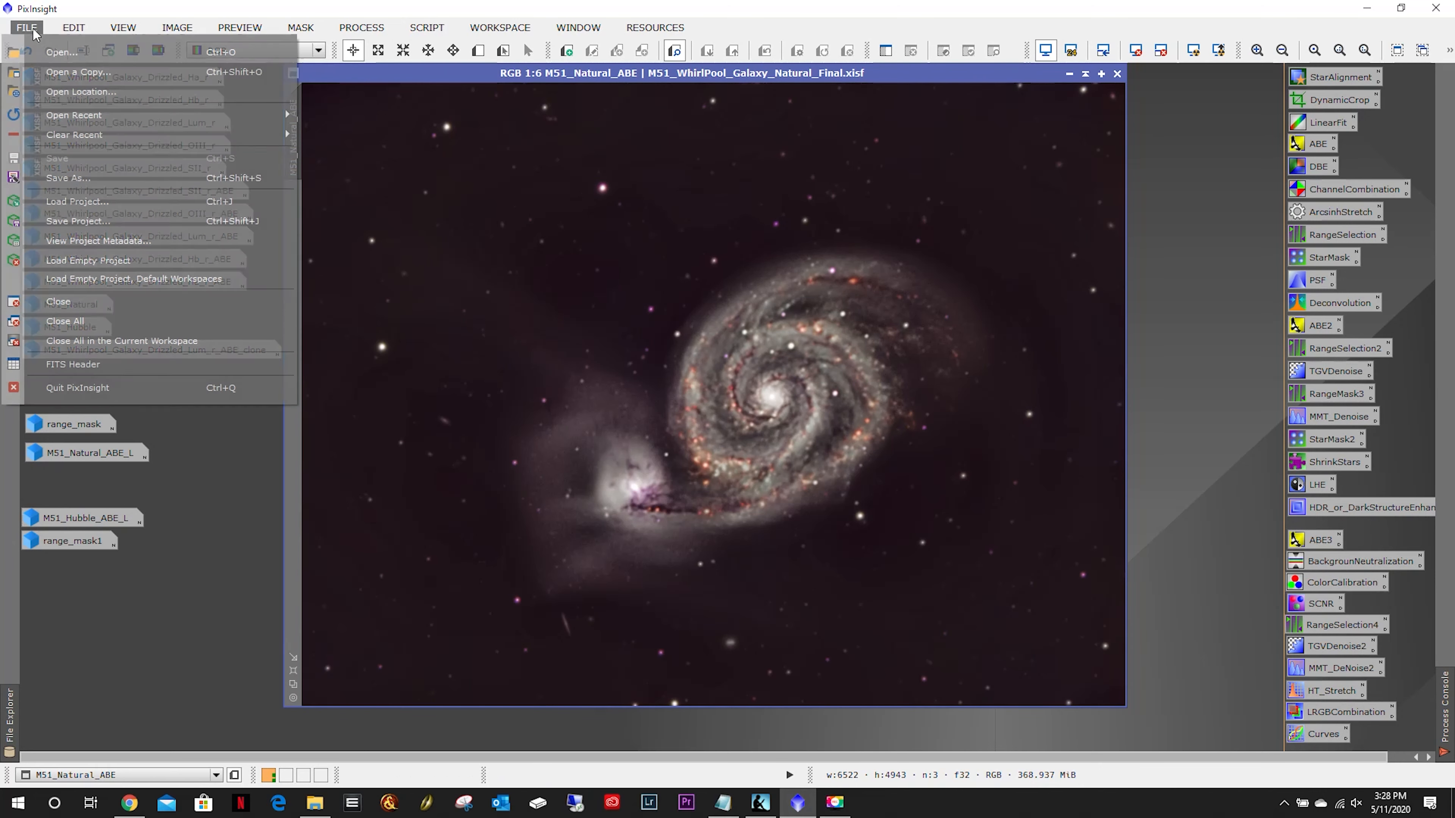
pyautogui.click(104, 154)
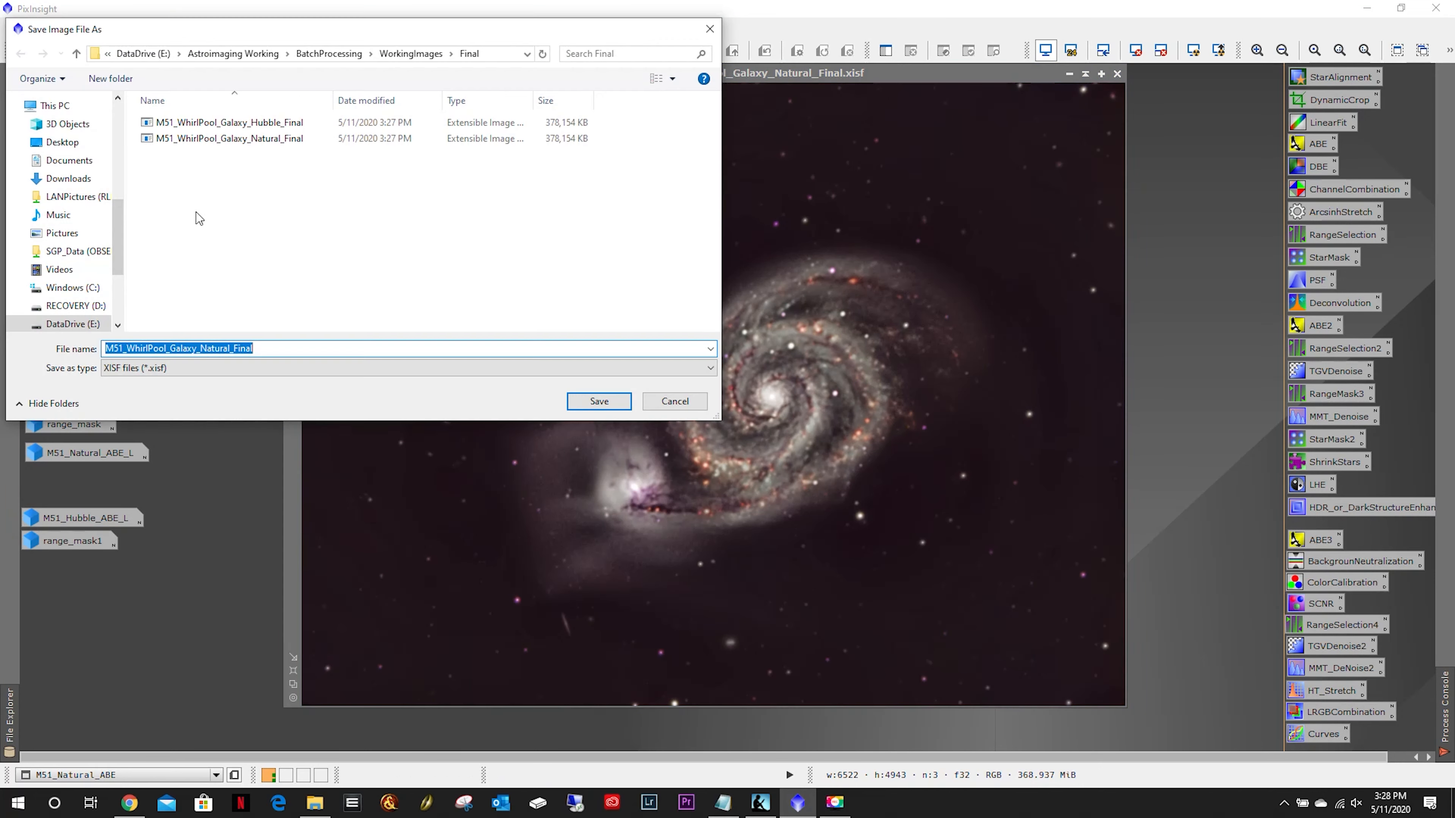
pyautogui.press('Return')
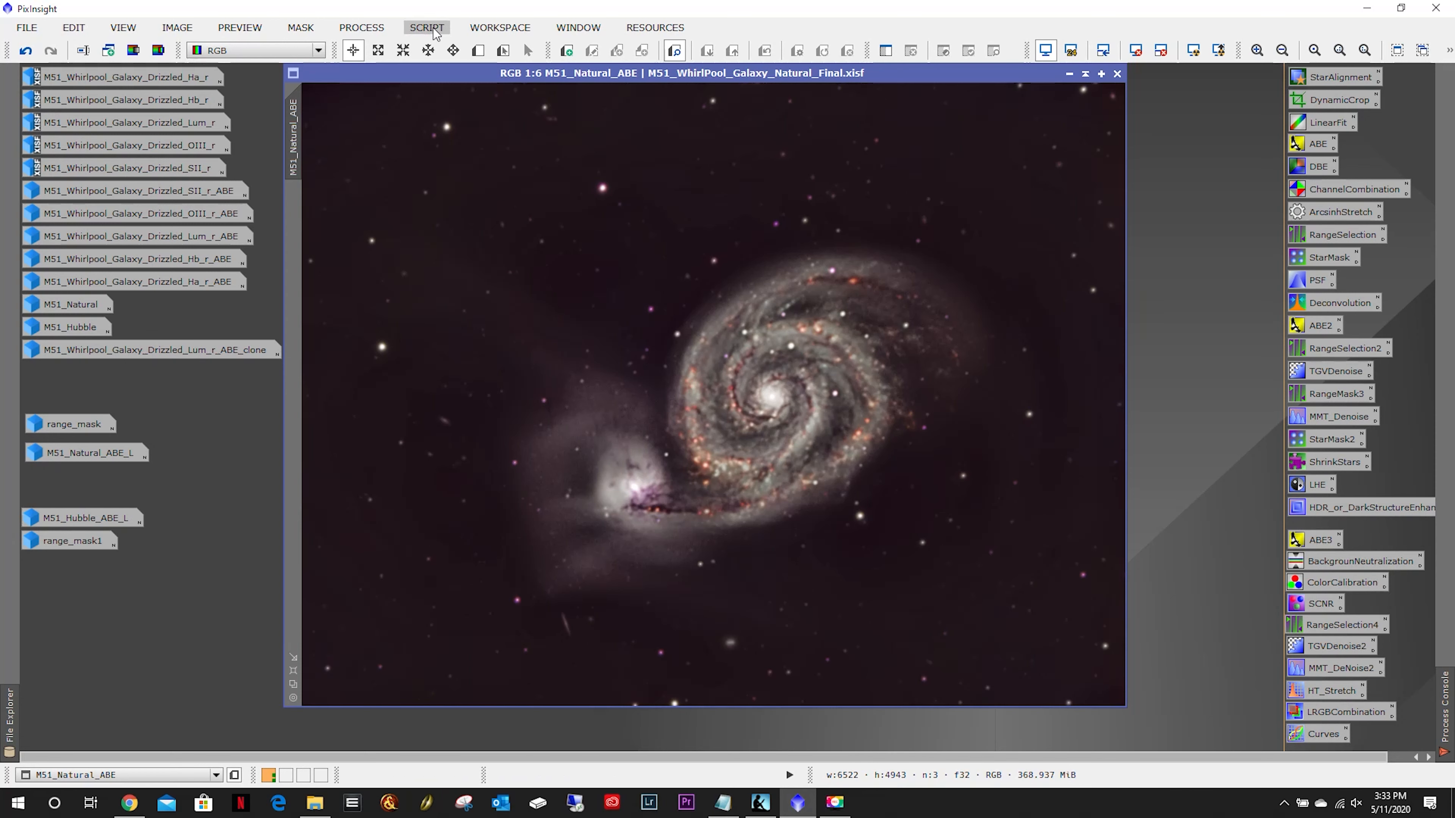
# Start the ImageSolver script for M51_Natural_ABE and fill in the target coordinates by searching for M51.
pyautogui.click(431, 32)
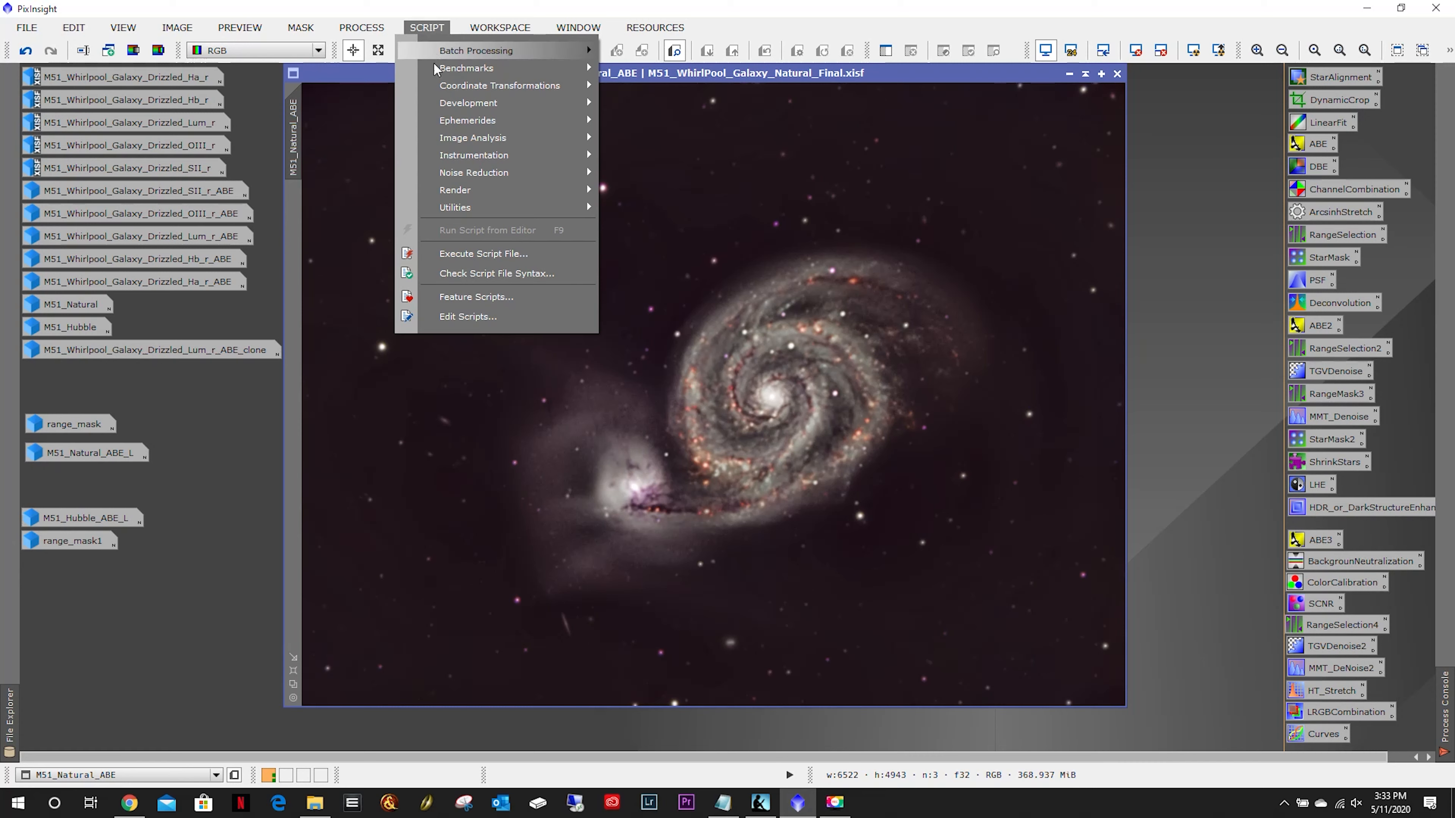
pyautogui.moveTo(459, 137)
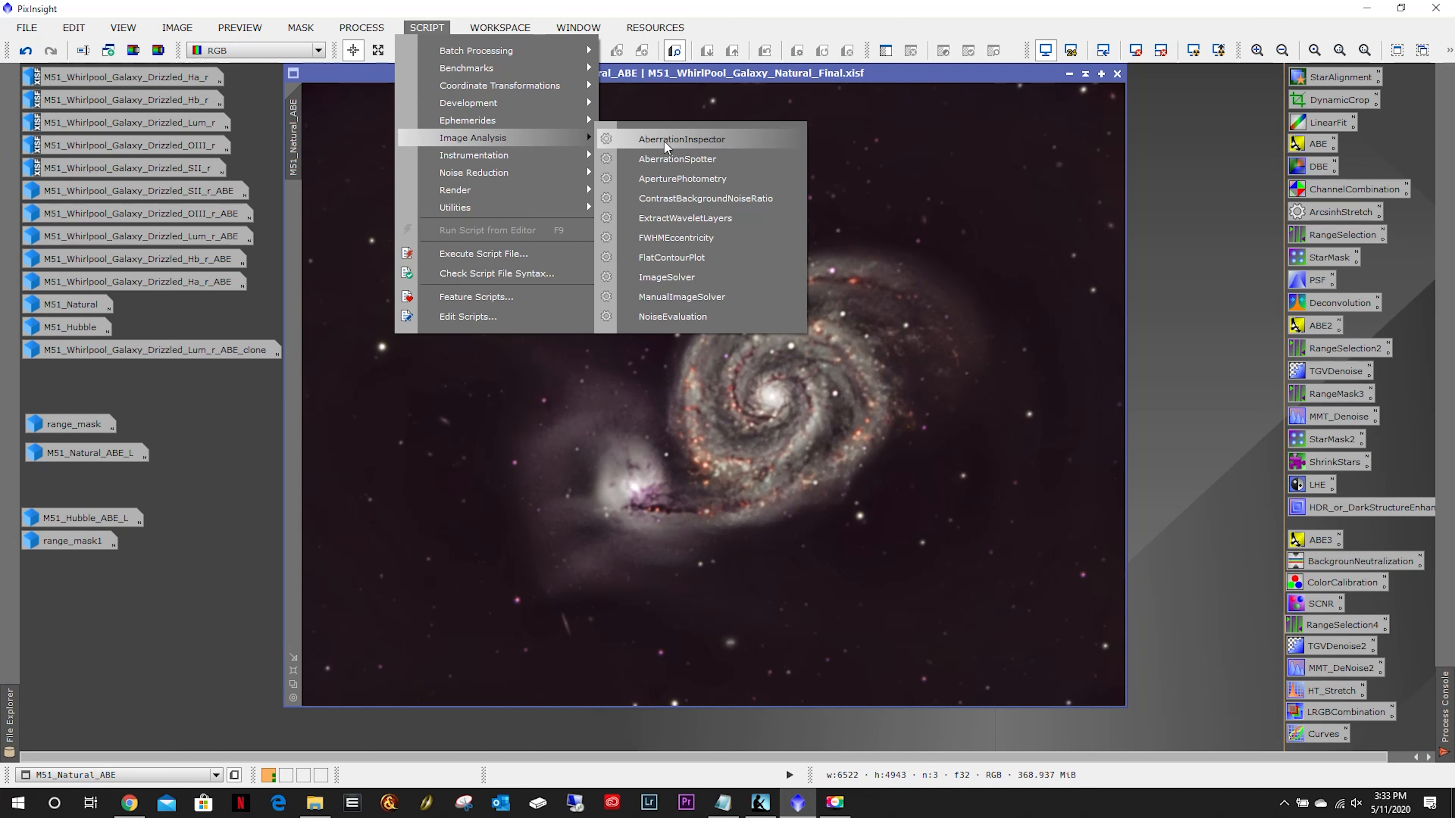
pyautogui.click(672, 277)
pyautogui.click(871, 333)
pyautogui.write('M51')
pyautogui.press('Return')
# Set the plate solver's focal distance to 1960 mm and the pixel size to 3.8 um.
pyautogui.moveTo(837, 379); pyautogui.dragTo(778, 382)
pyautogui.write('1960')
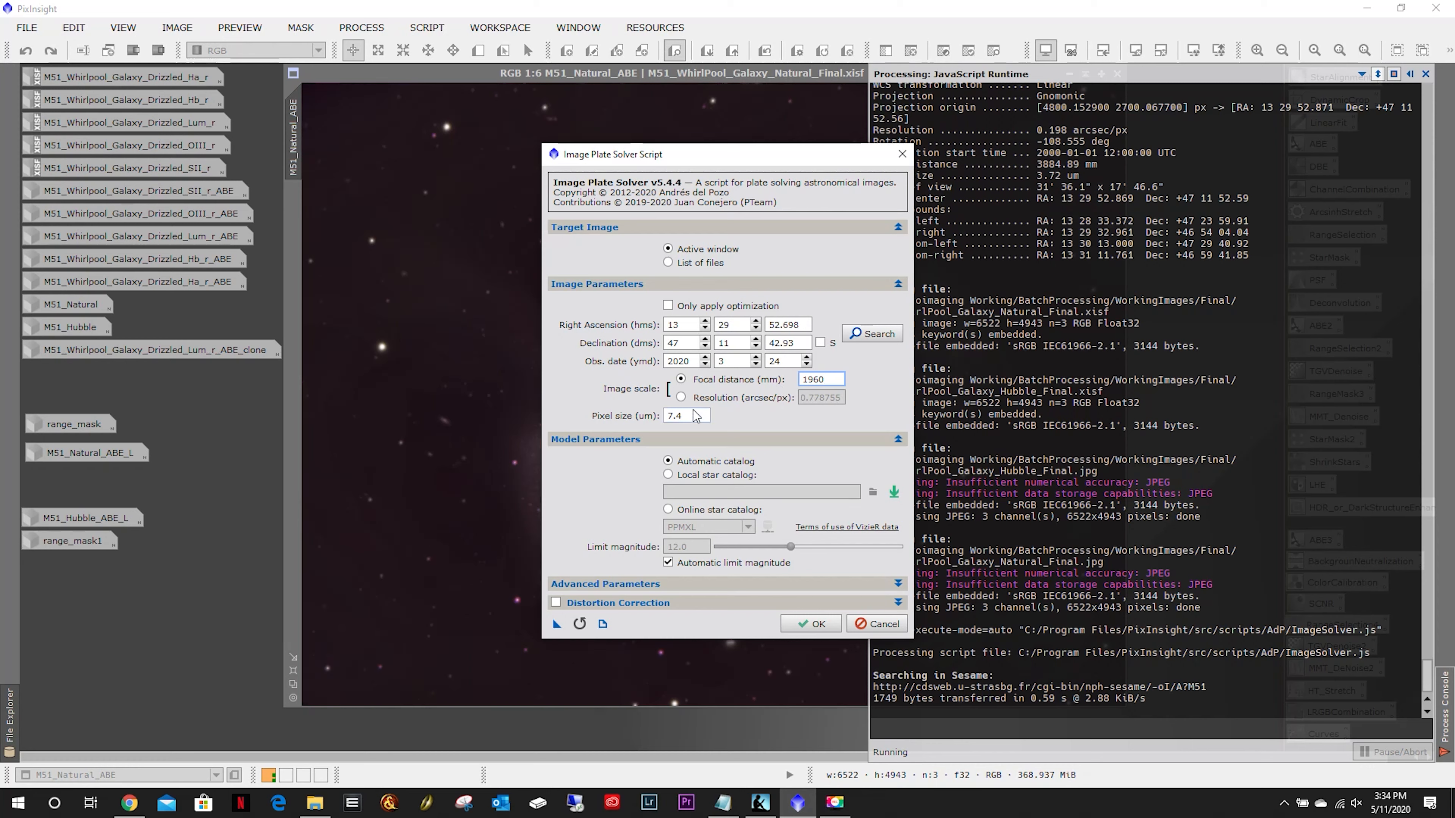
pyautogui.doubleClick(699, 422)
pyautogui.write('3.8')
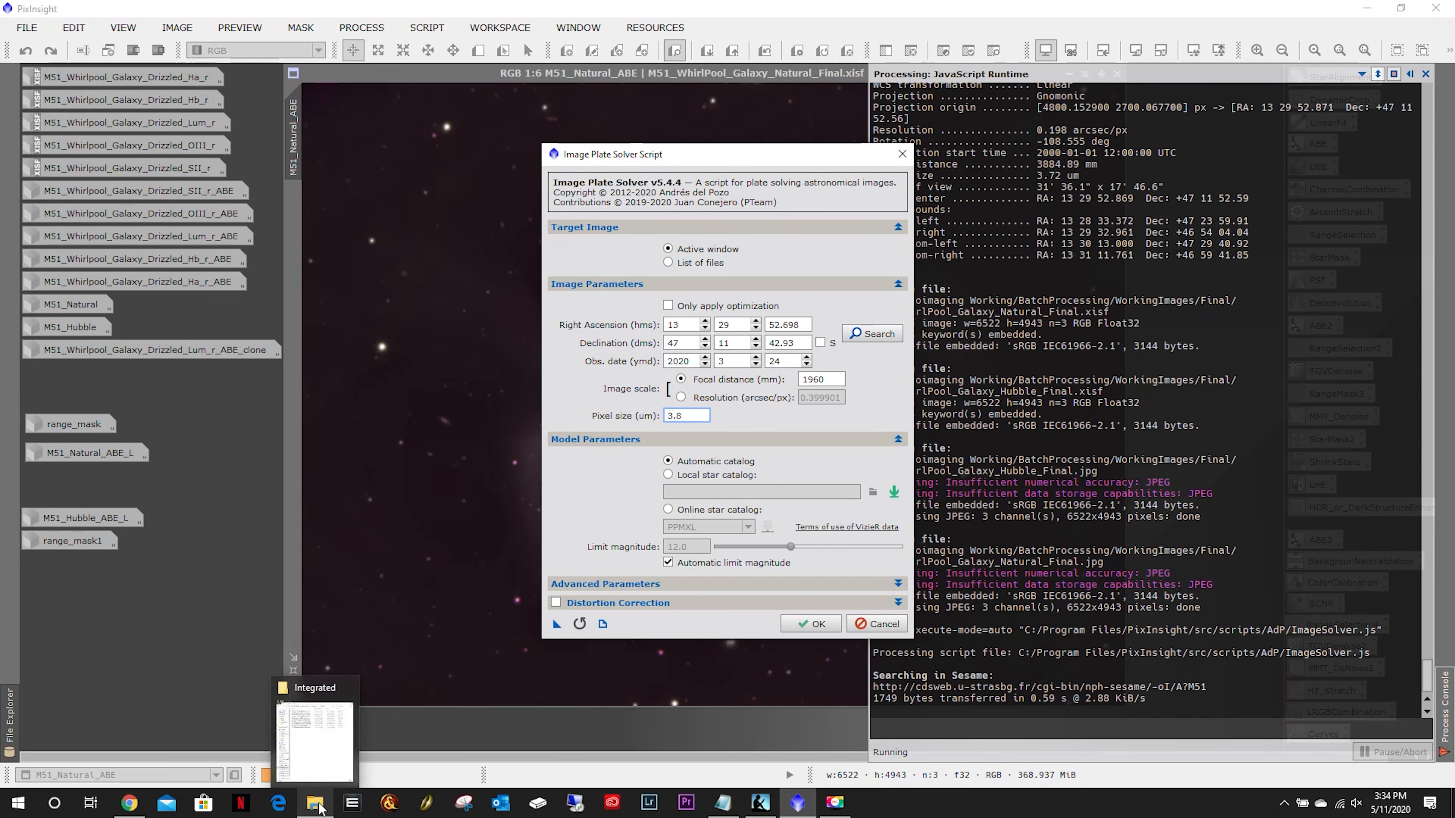
# Switch to File Explorer and check the capture dates of the Ha originals in the approved M51 - Whirlpool Galaxy folder.
pyautogui.click(332, 802)
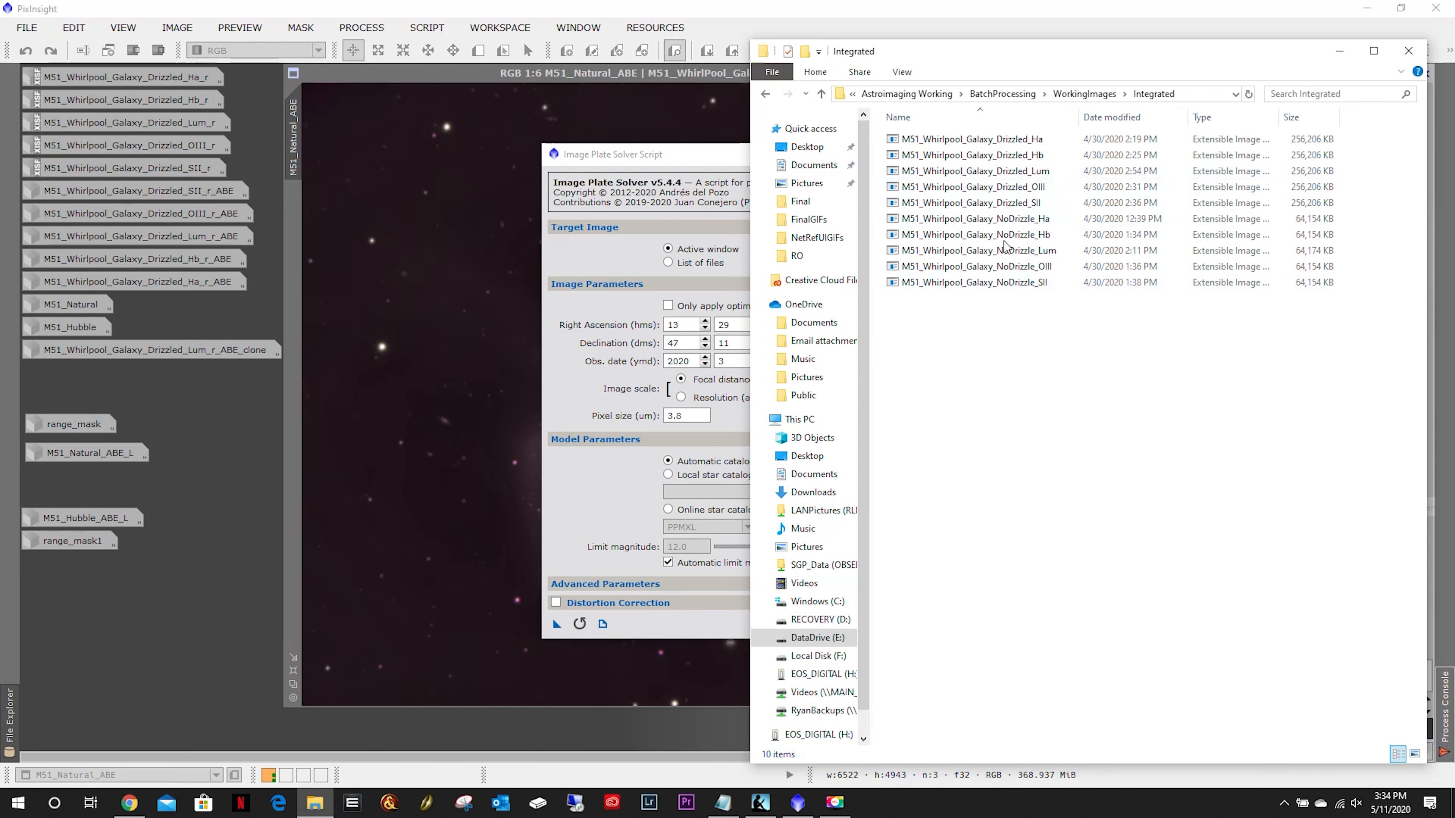
pyautogui.click(1022, 94)
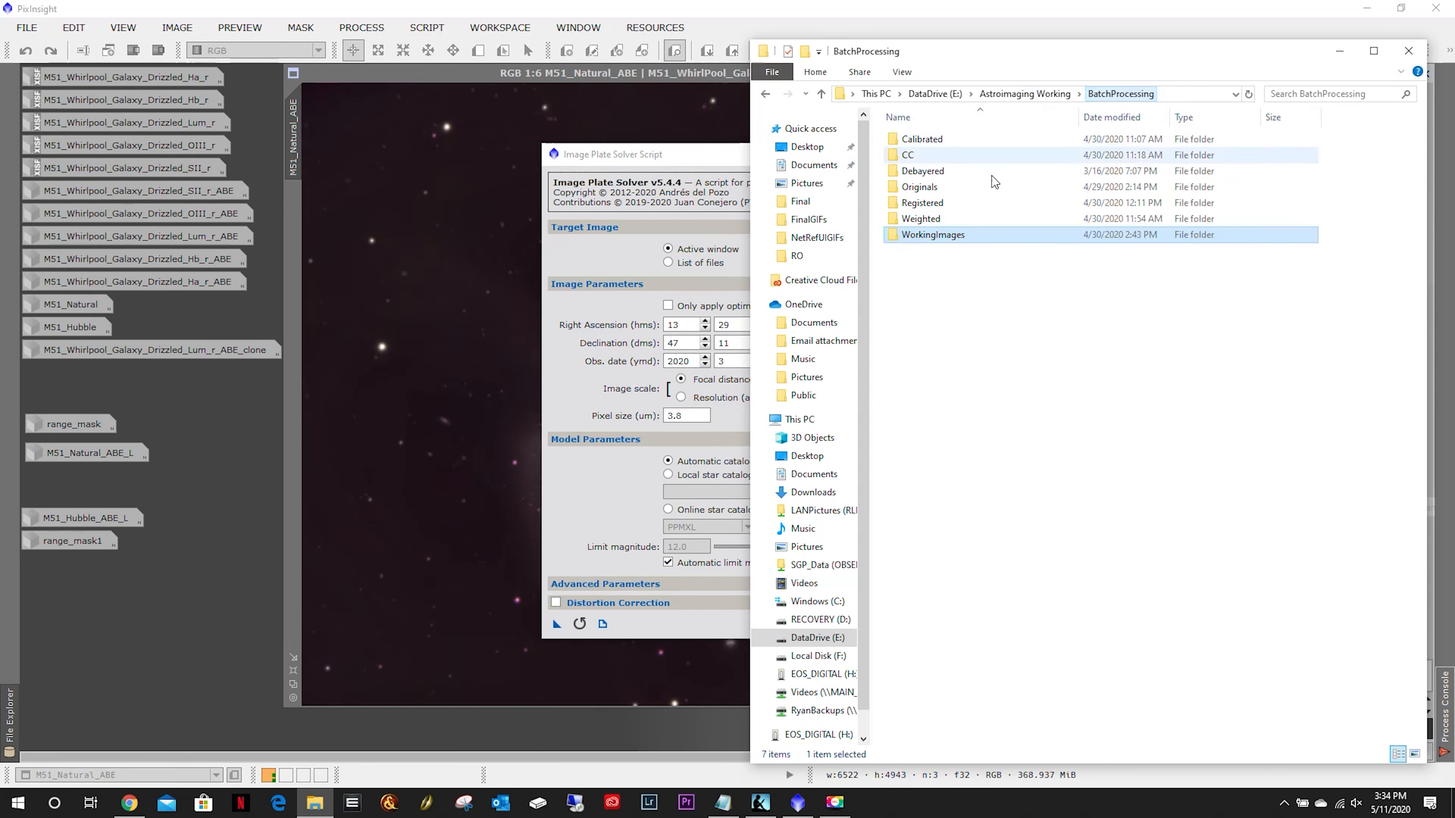
pyautogui.doubleClick(933, 185)
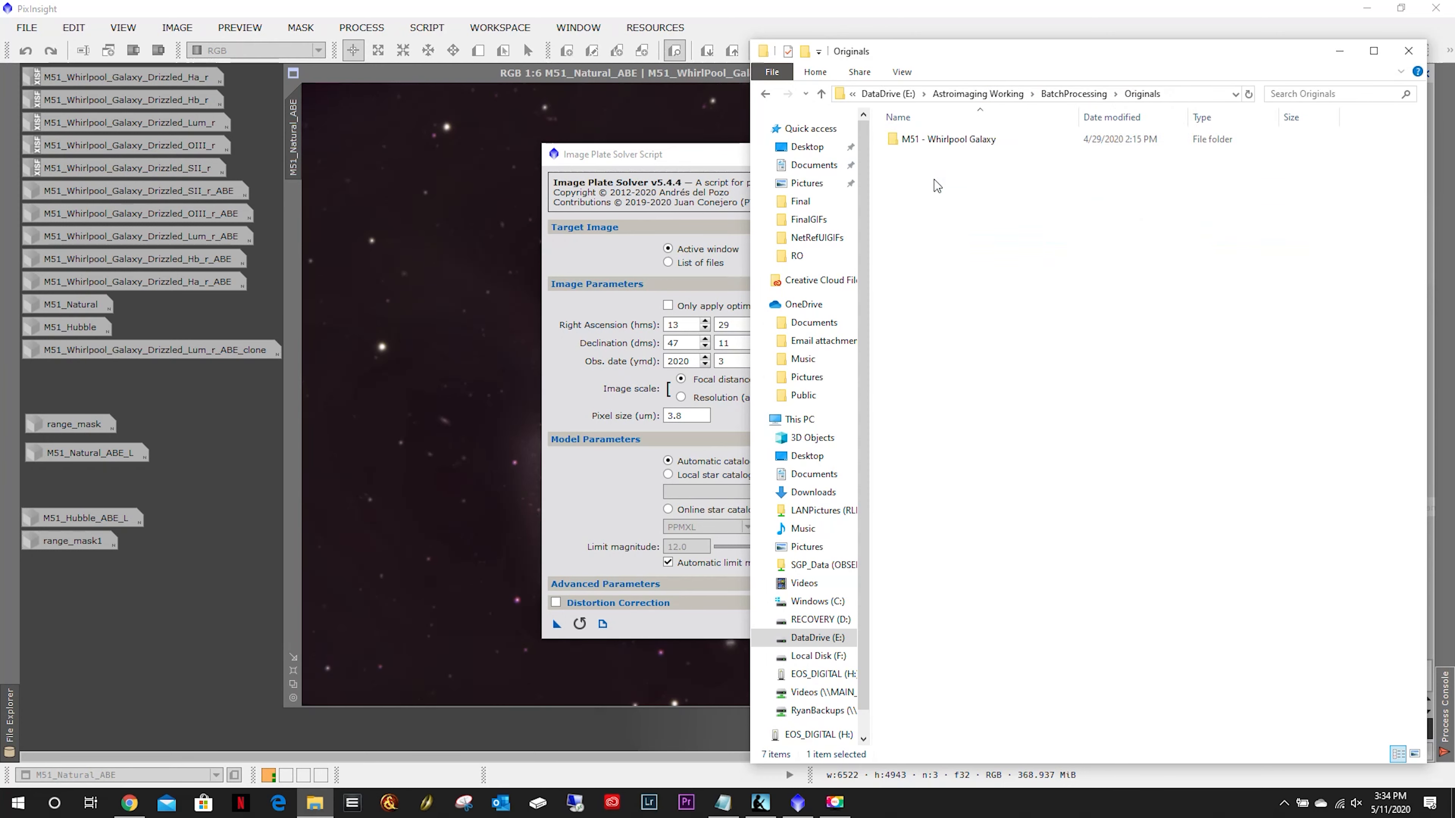
pyautogui.doubleClick(950, 140)
pyautogui.doubleClick(950, 142)
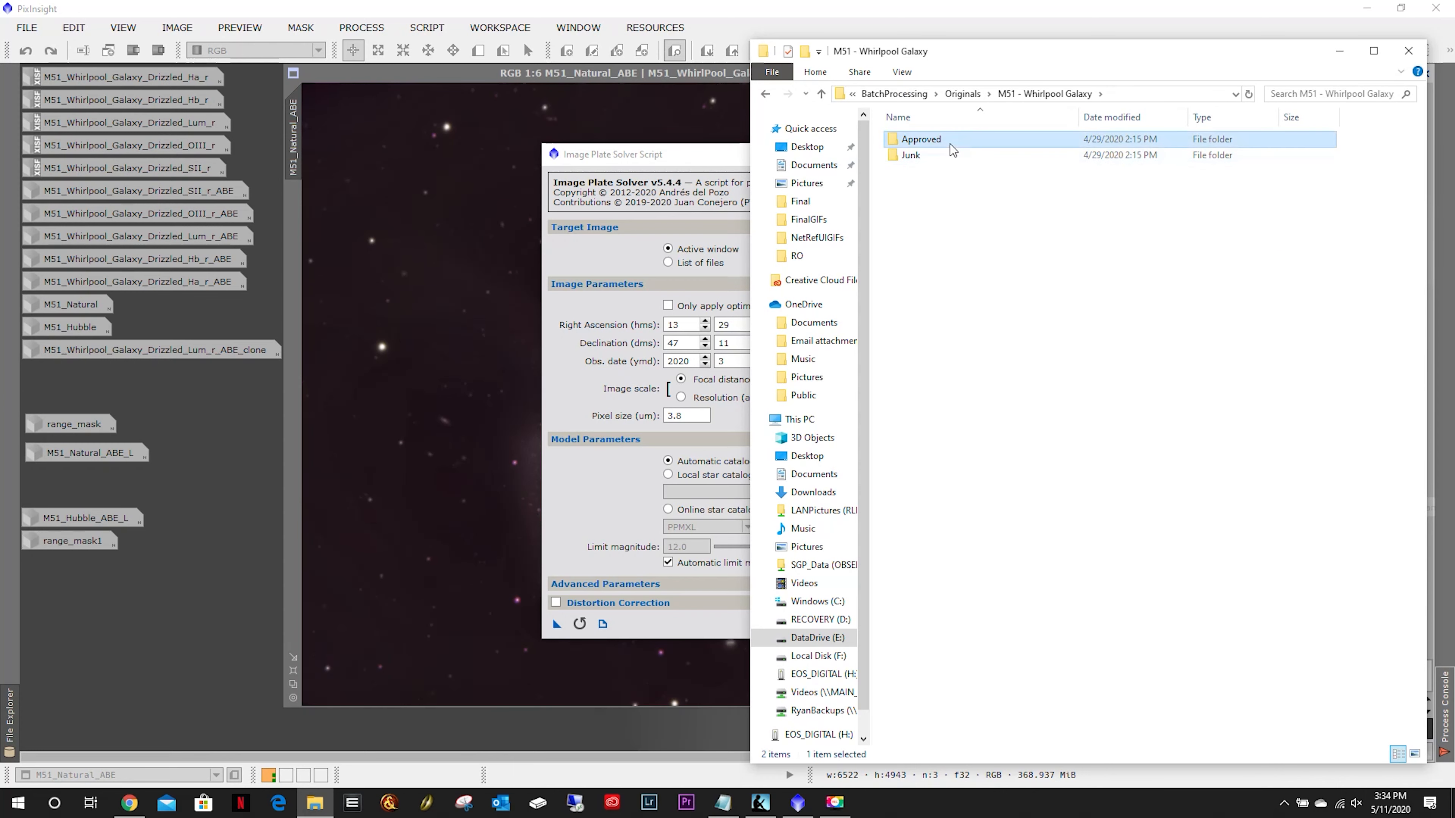
pyautogui.doubleClick(916, 139)
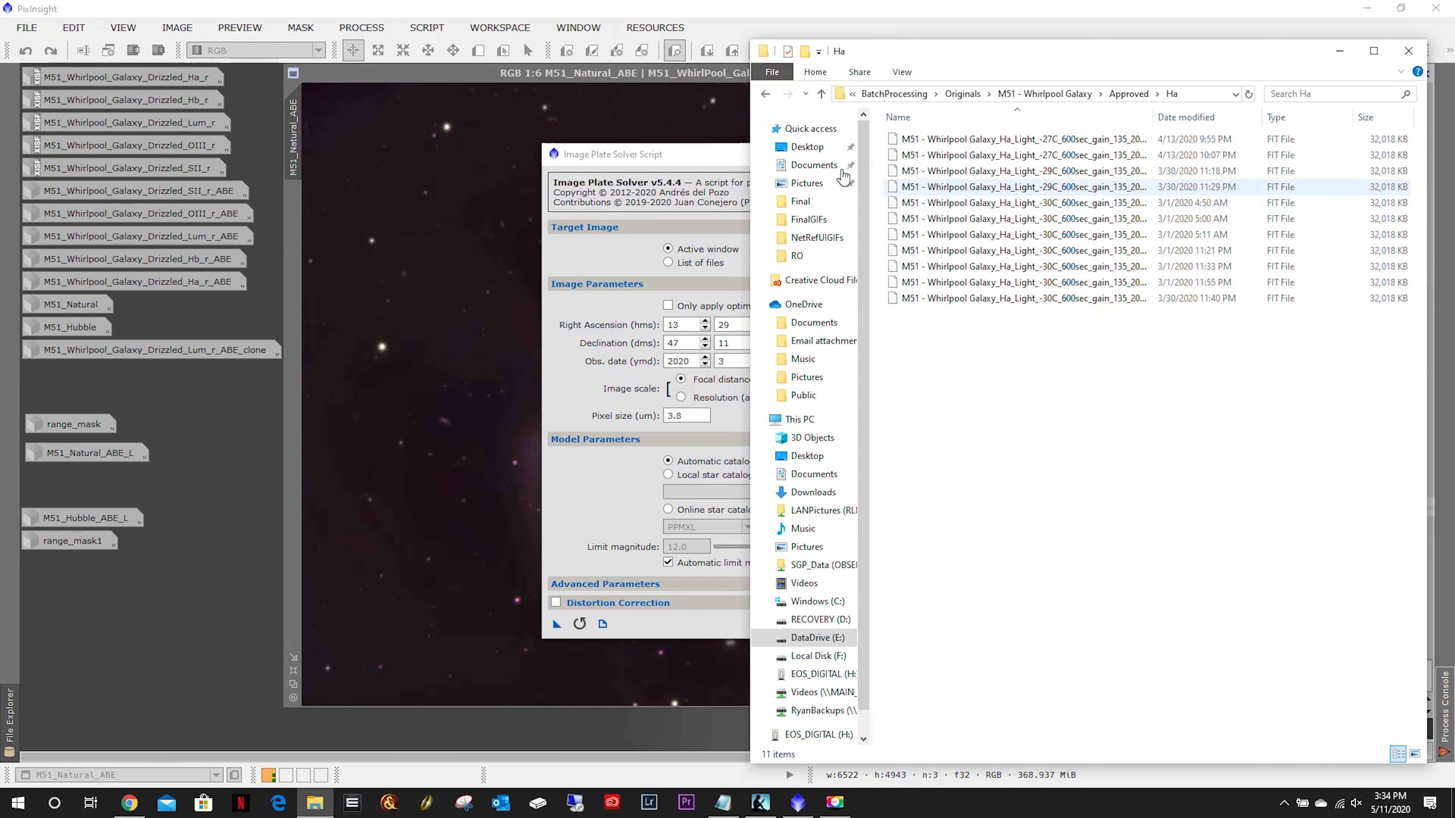
# Set the observation day to 1 in the plate solver, keep the advanced parameters, and try to solve M51_Natural_ABE.
pyautogui.click(677, 160)
pyautogui.click(807, 364)
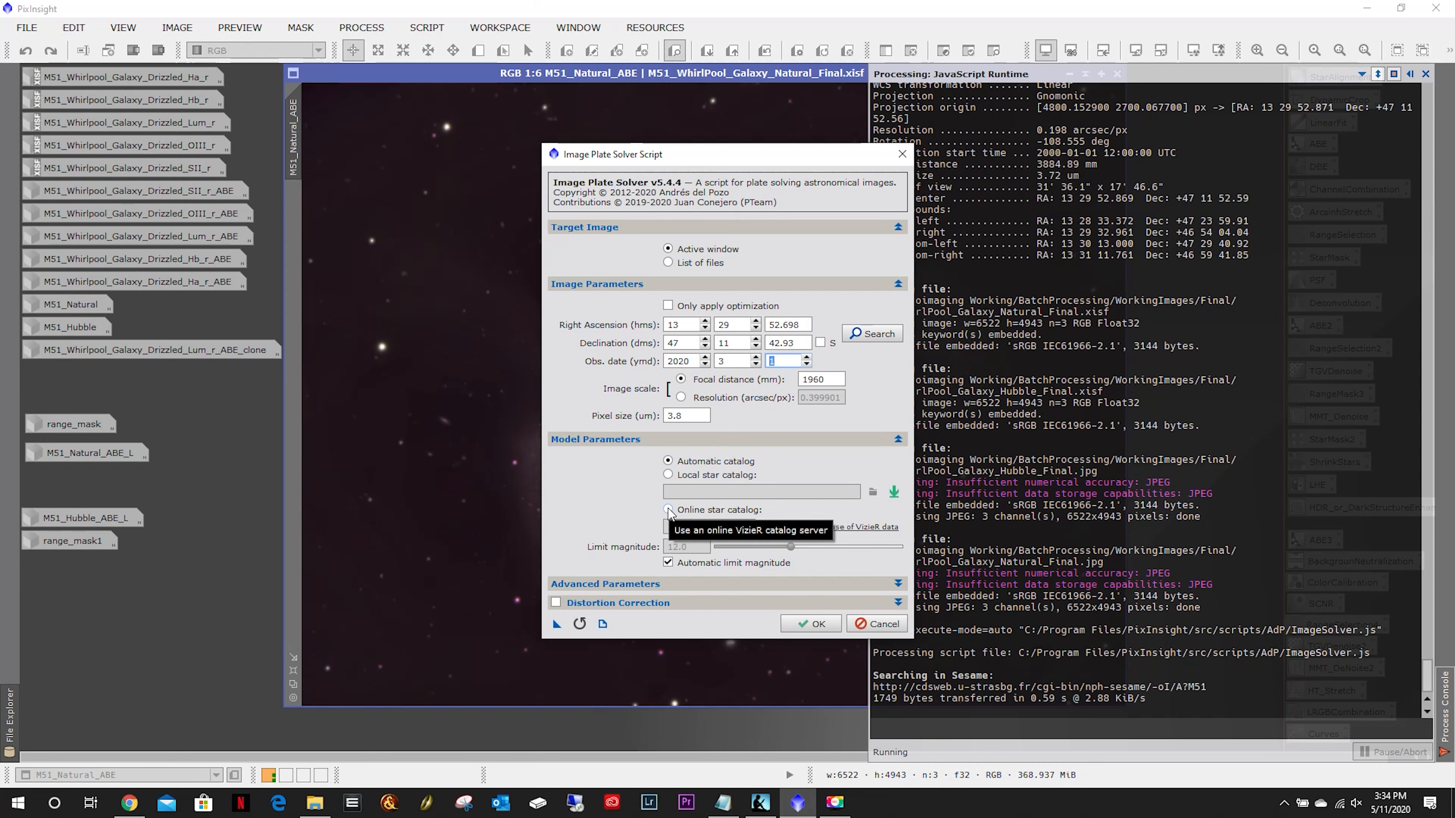
pyautogui.click(722, 584)
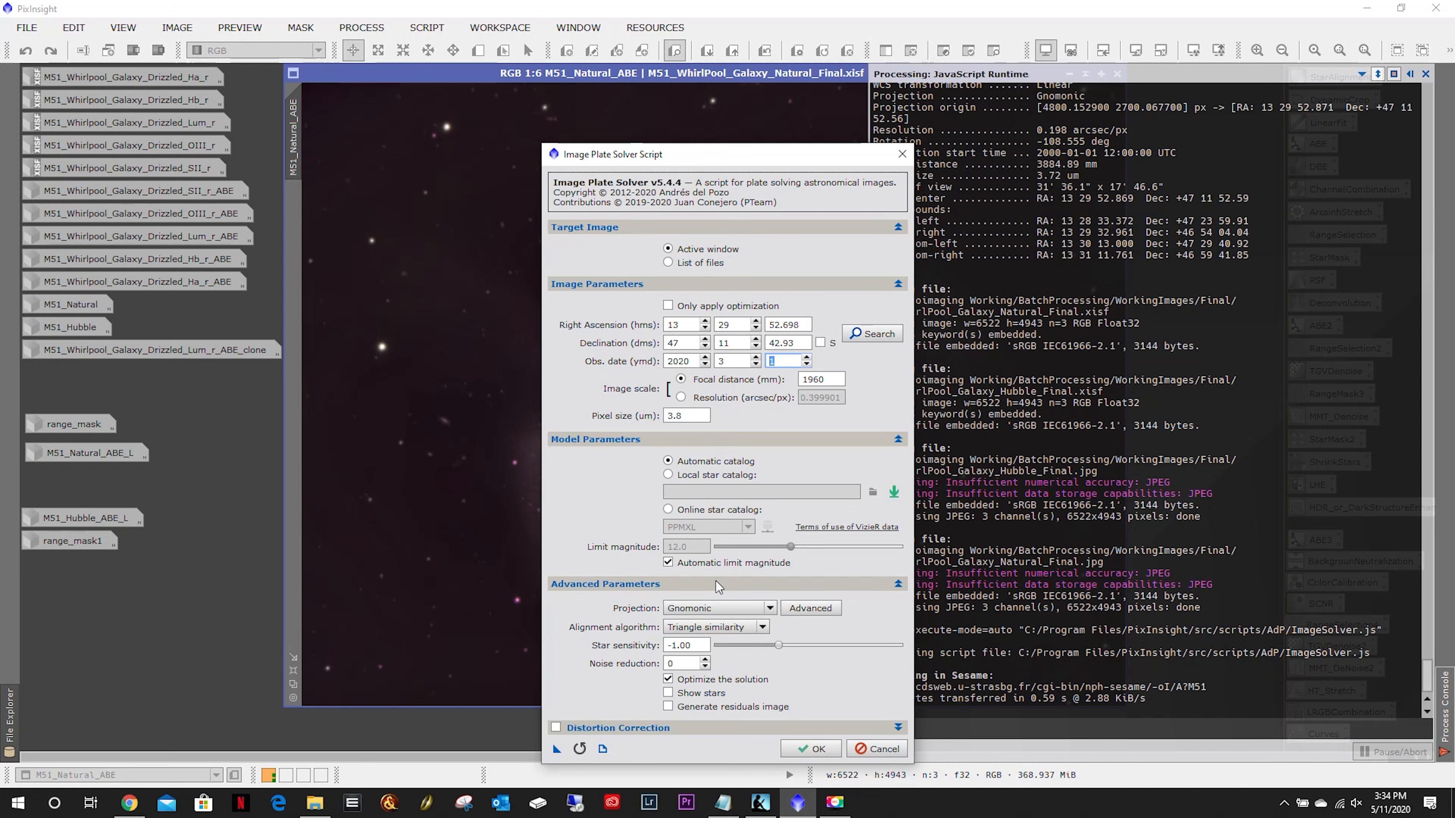
pyautogui.click(716, 587)
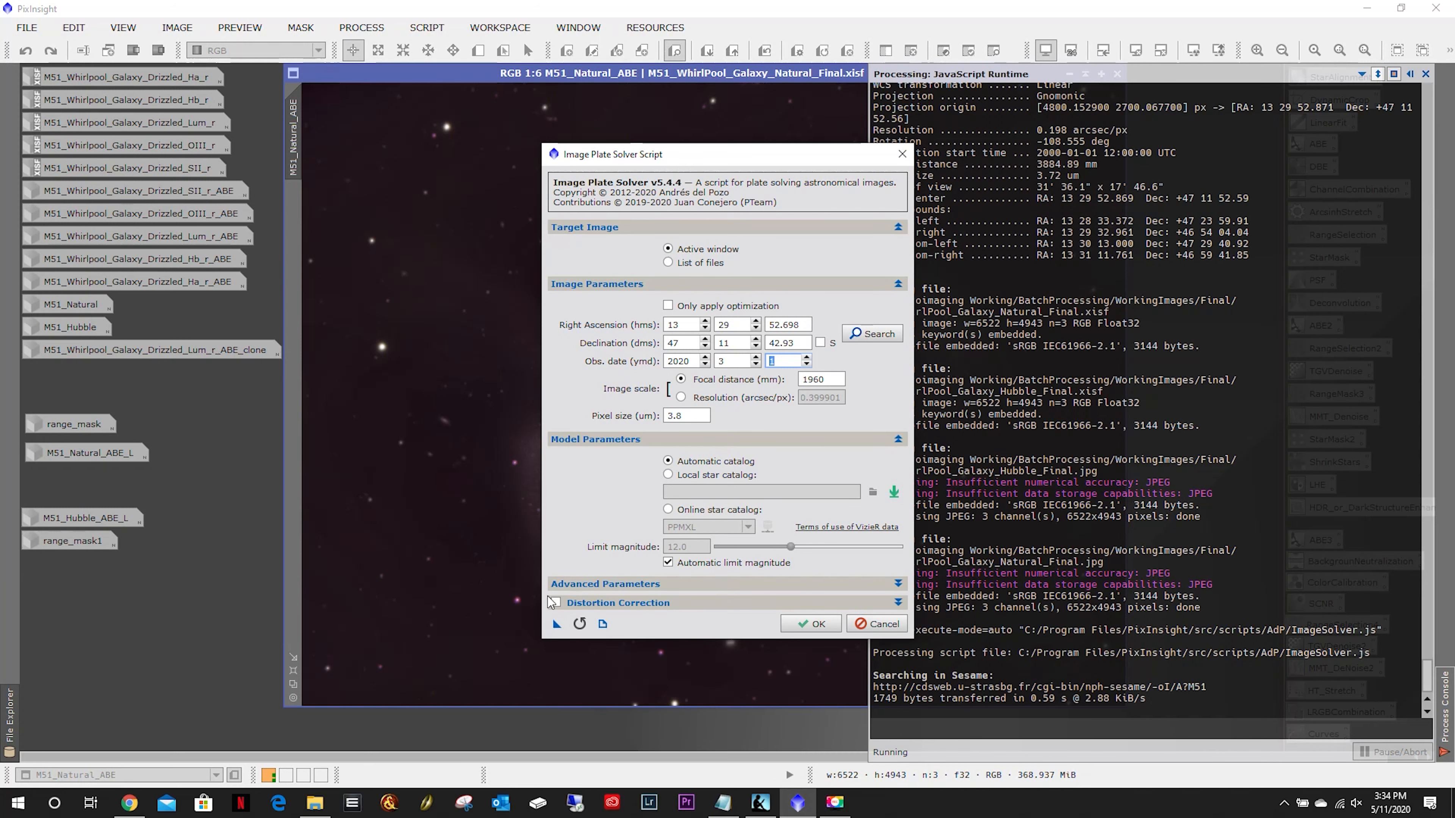
pyautogui.click(800, 623)
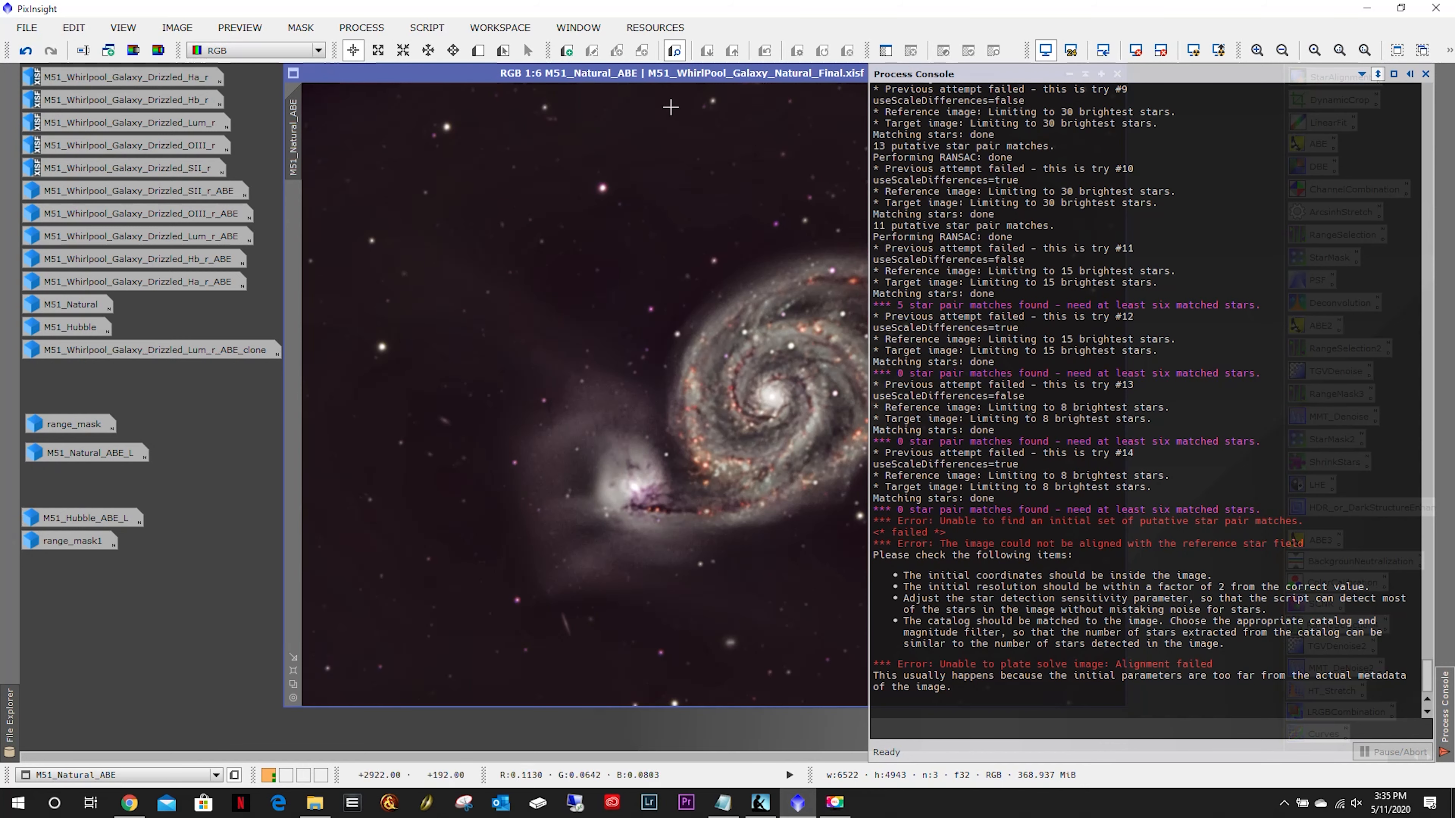
# Rerun the ImageSolver script on M51_Natural_ABE with the focal distance set to 3920 mm.
pyautogui.click(426, 28)
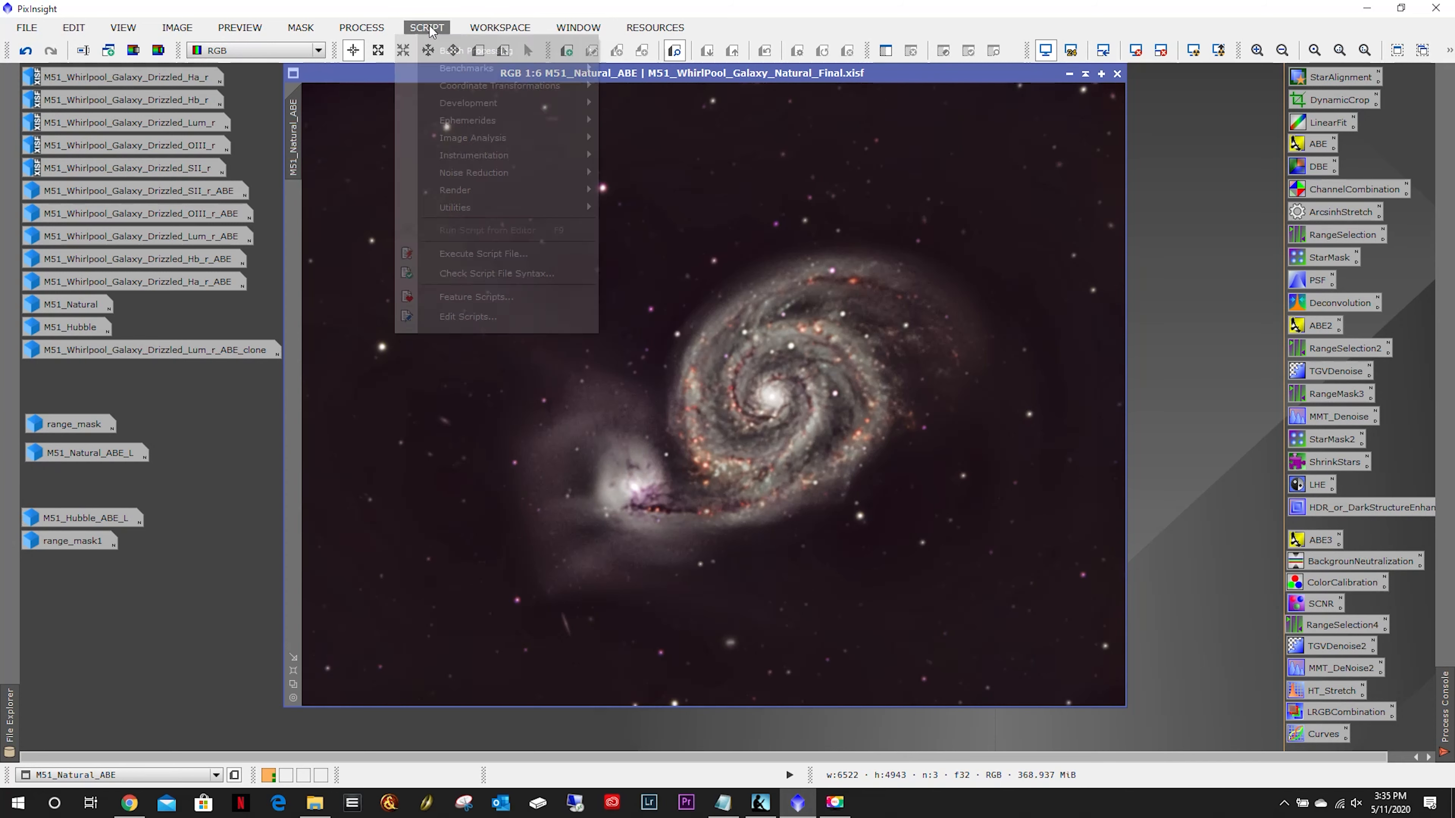
pyautogui.moveTo(588, 53)
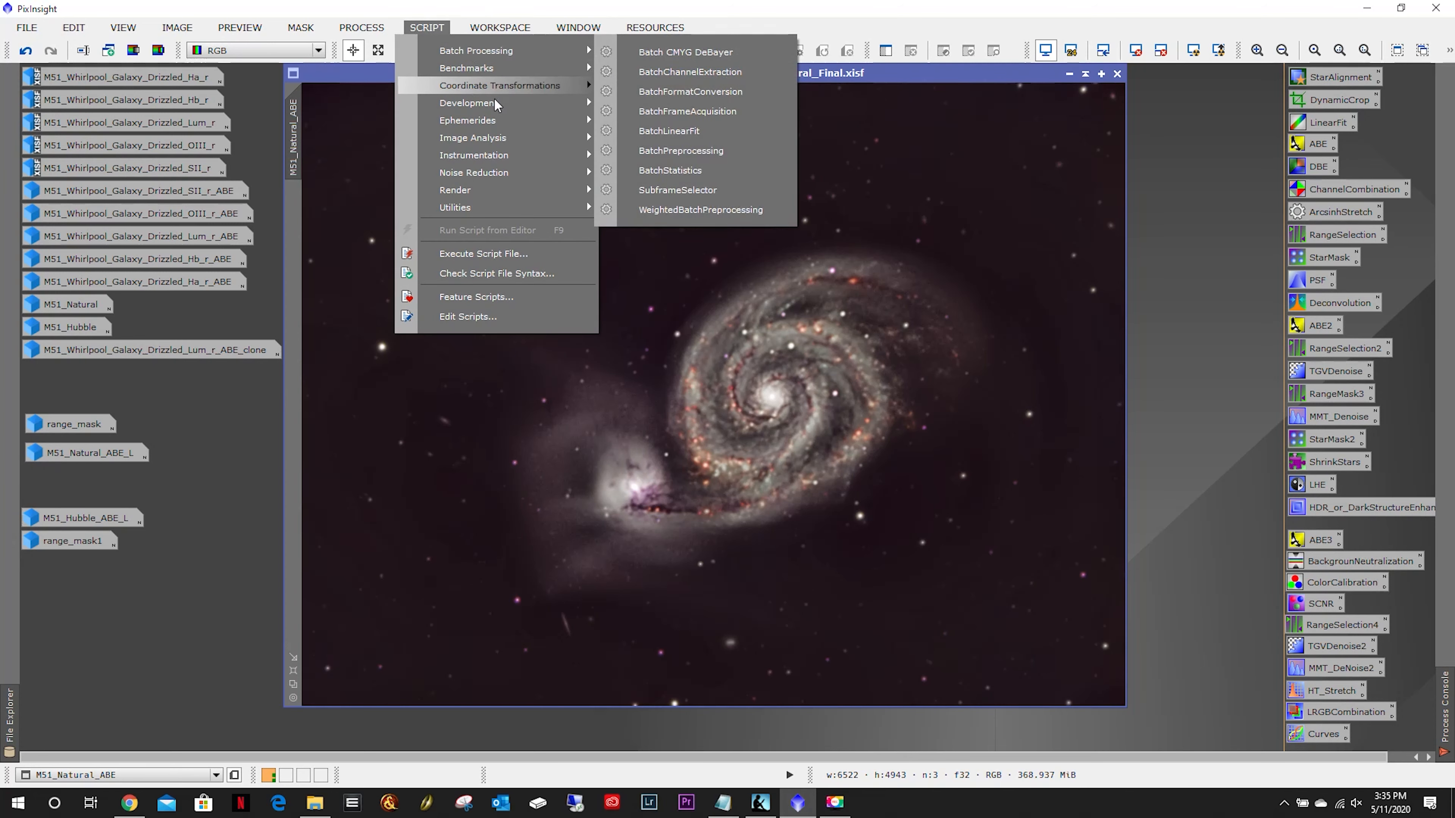
pyautogui.moveTo(510, 137)
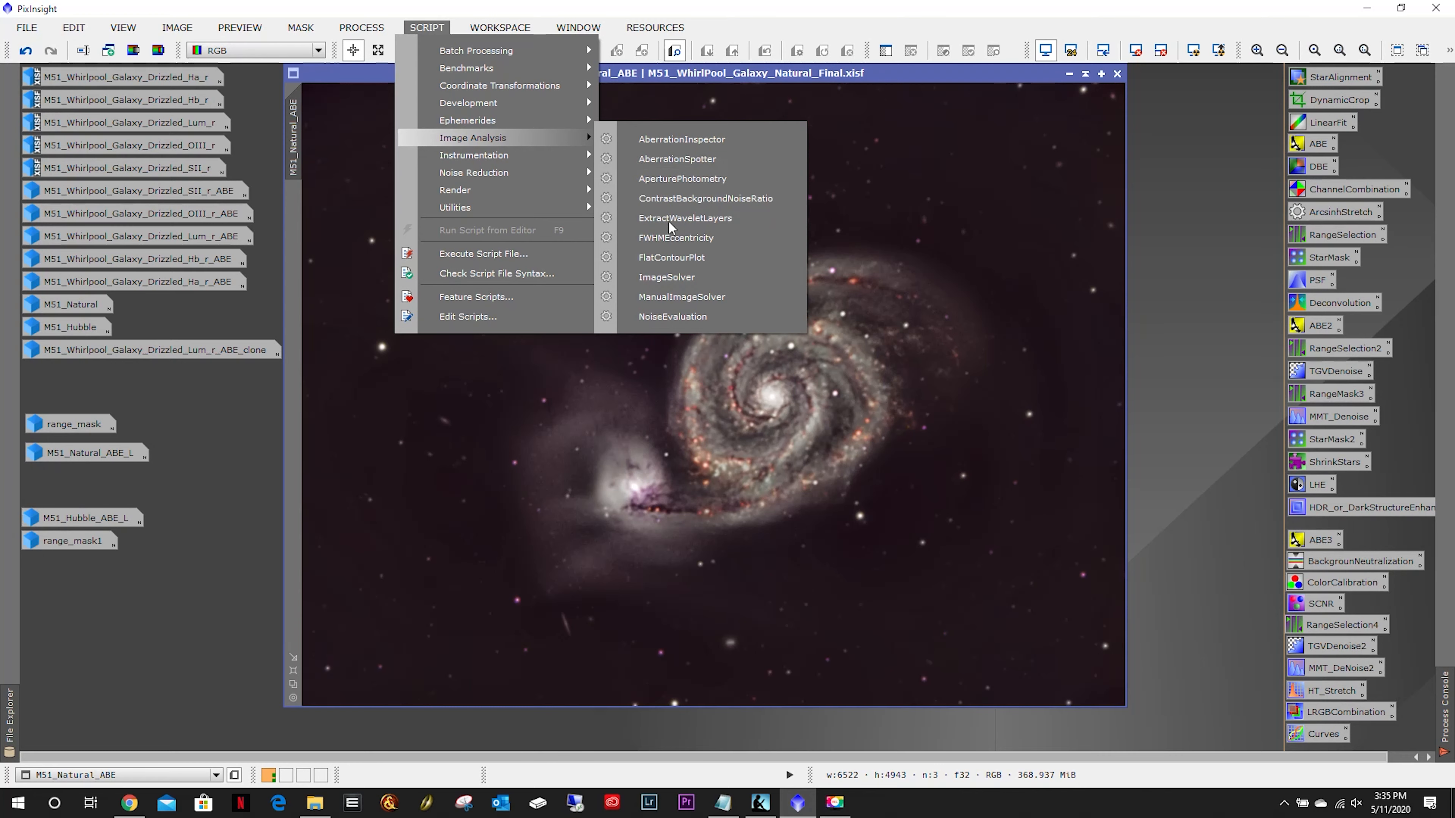
pyautogui.click(673, 276)
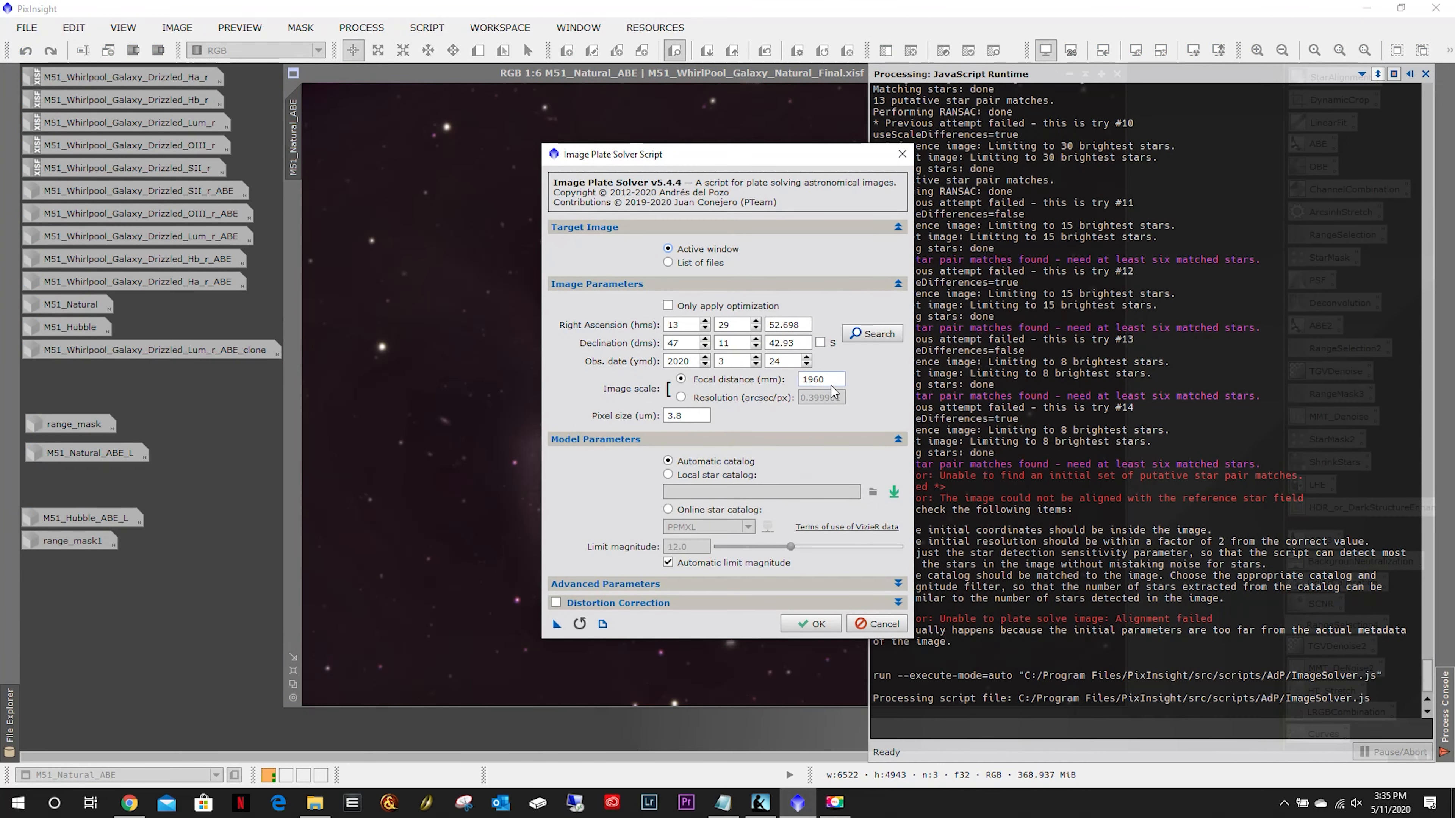
pyautogui.moveTo(834, 384)
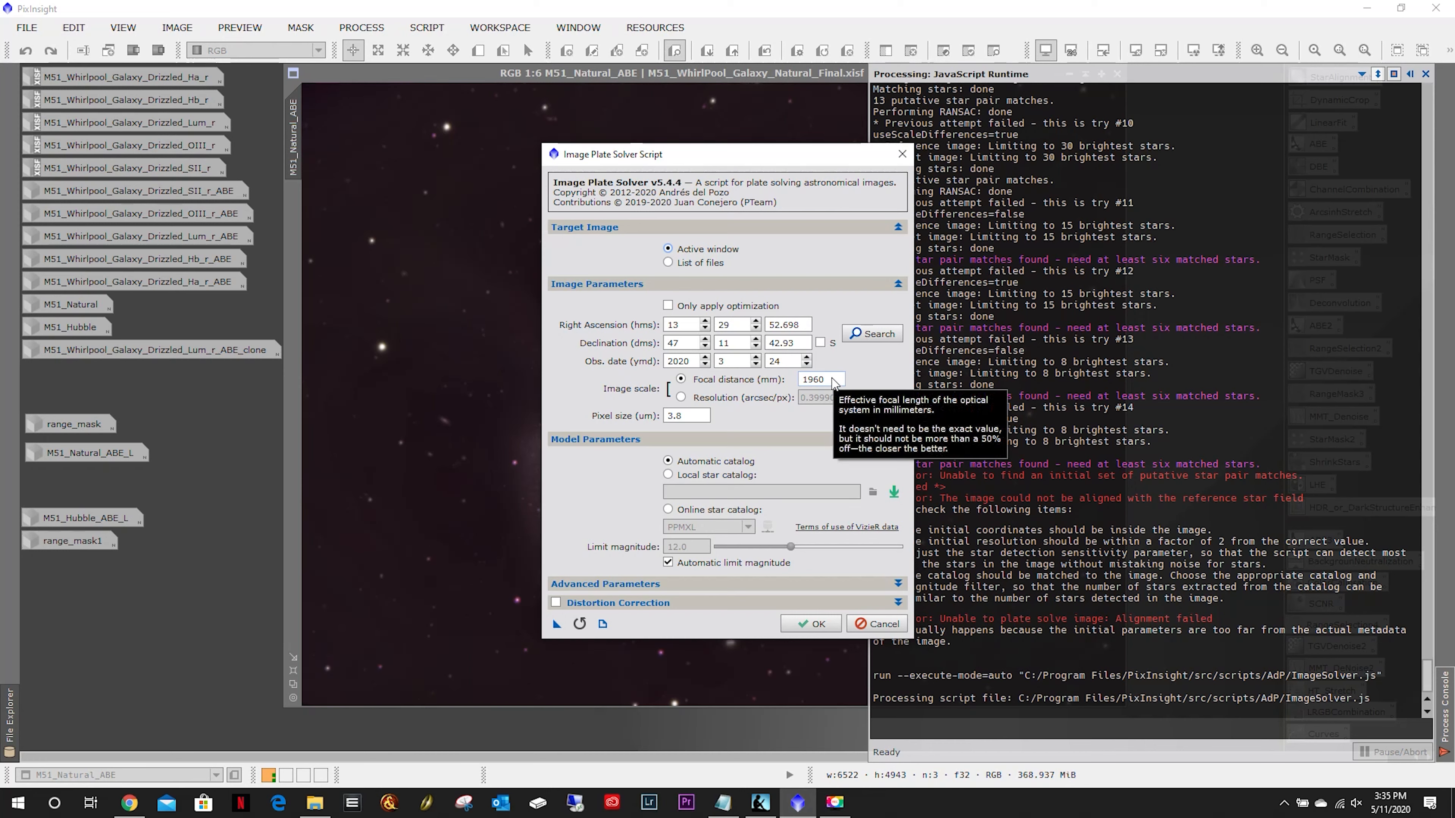
pyautogui.moveTo(834, 382); pyautogui.dragTo(758, 383)
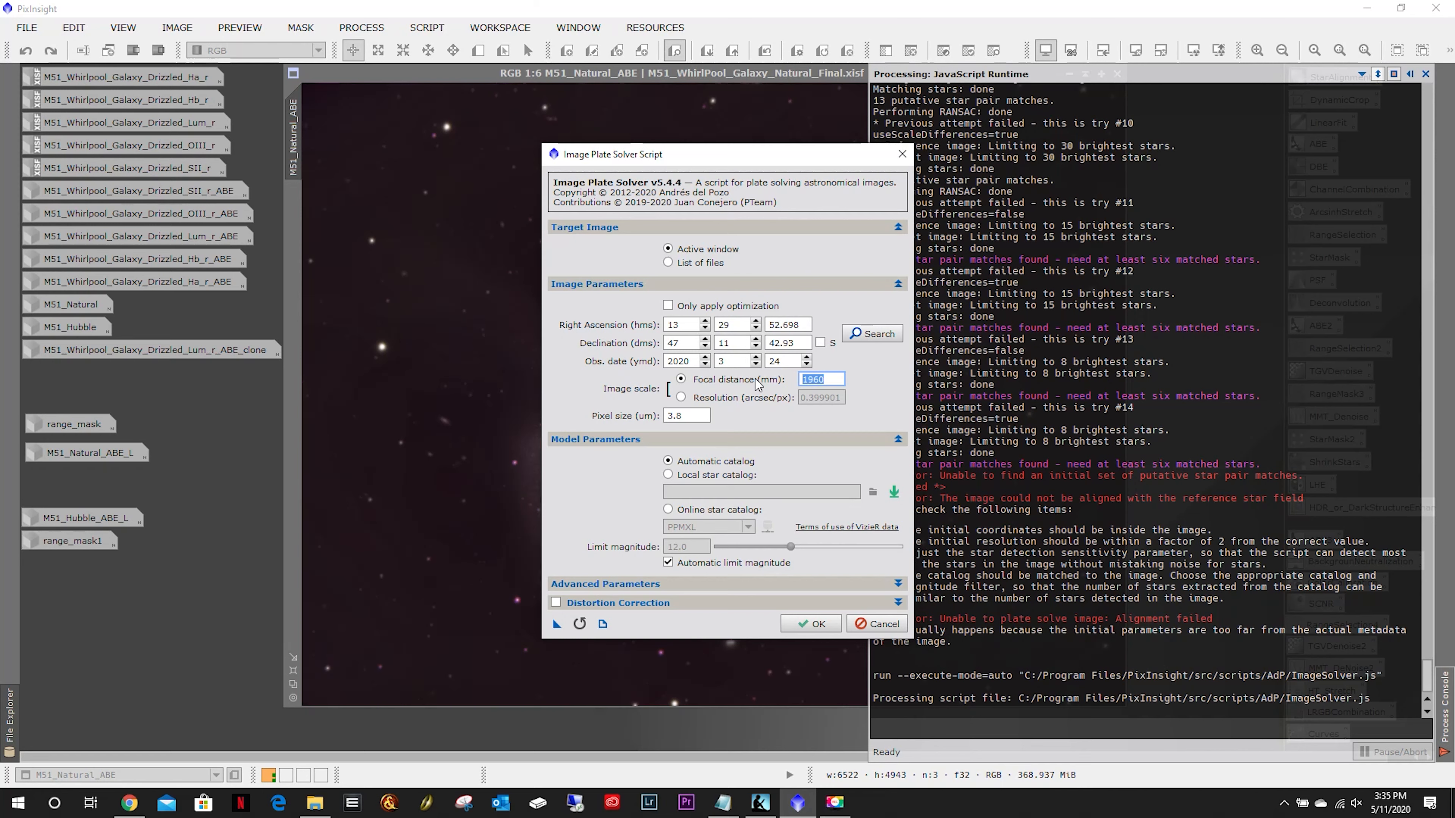
pyautogui.write('3920')
pyautogui.click(810, 623)
# Reopen ImageSolver to check the solved focal distance and resolution of M51_Natural_ABE, and close it without solving again.
pyautogui.click(427, 27)
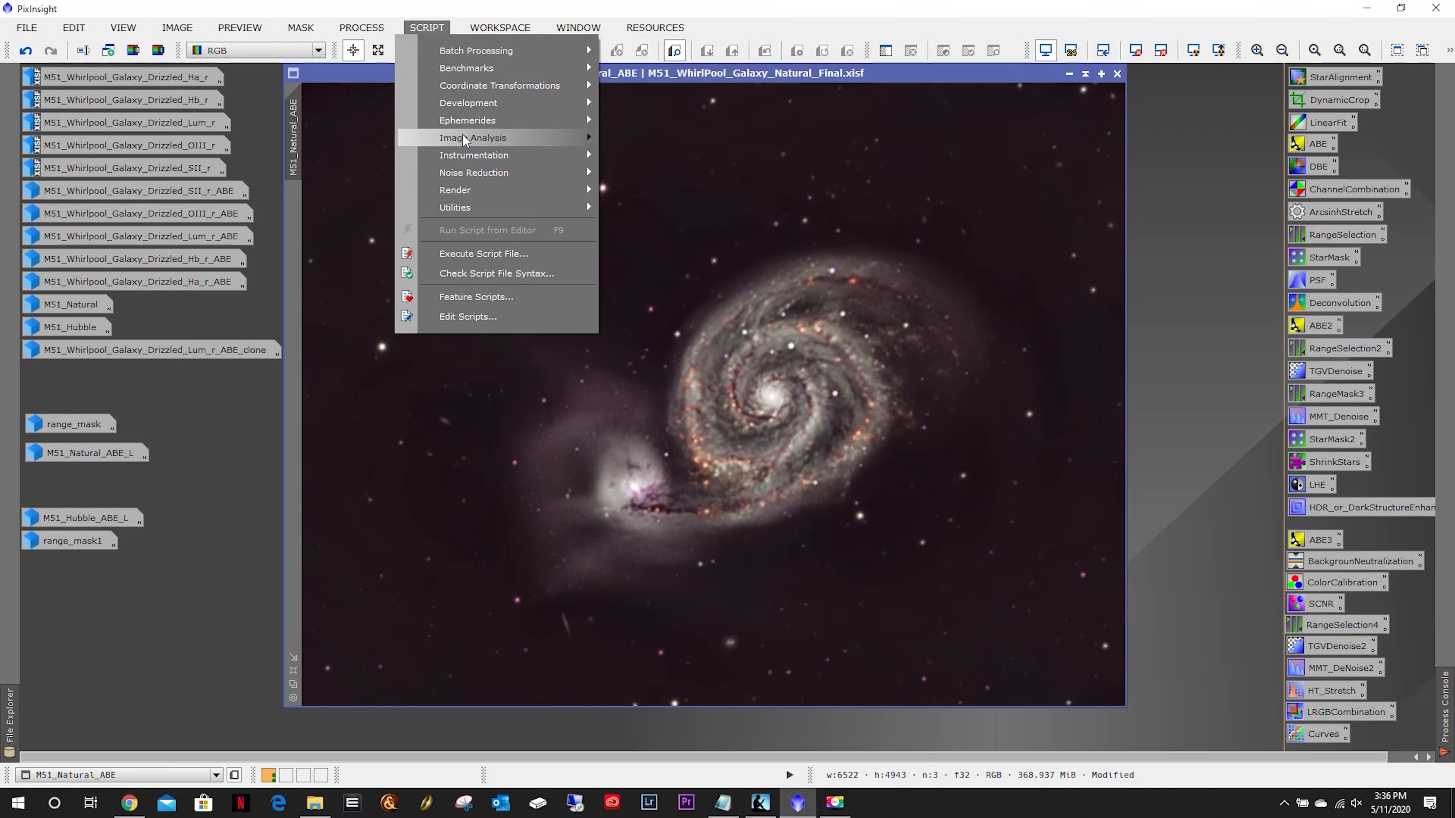
pyautogui.moveTo(465, 135)
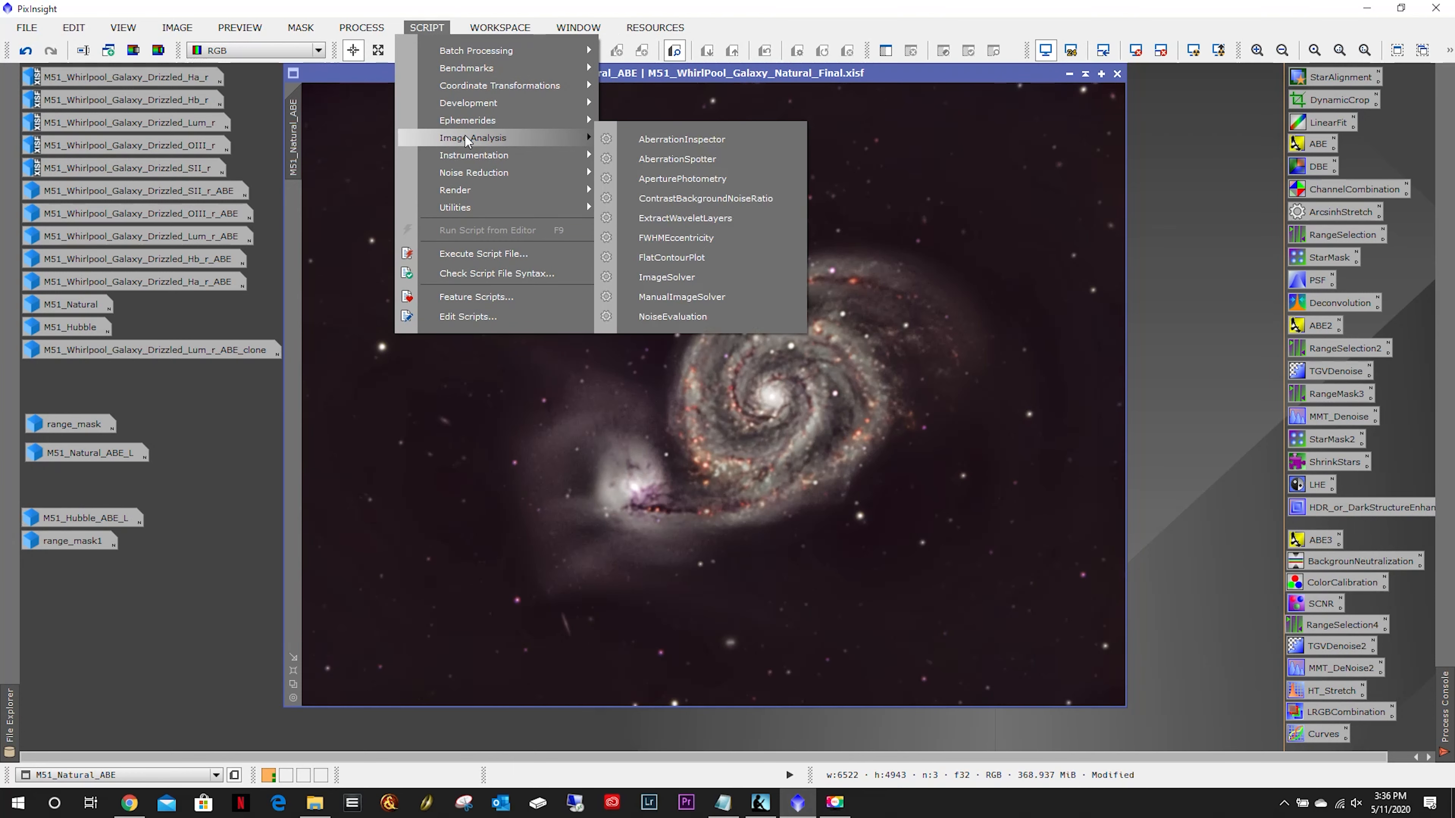
pyautogui.click(682, 283)
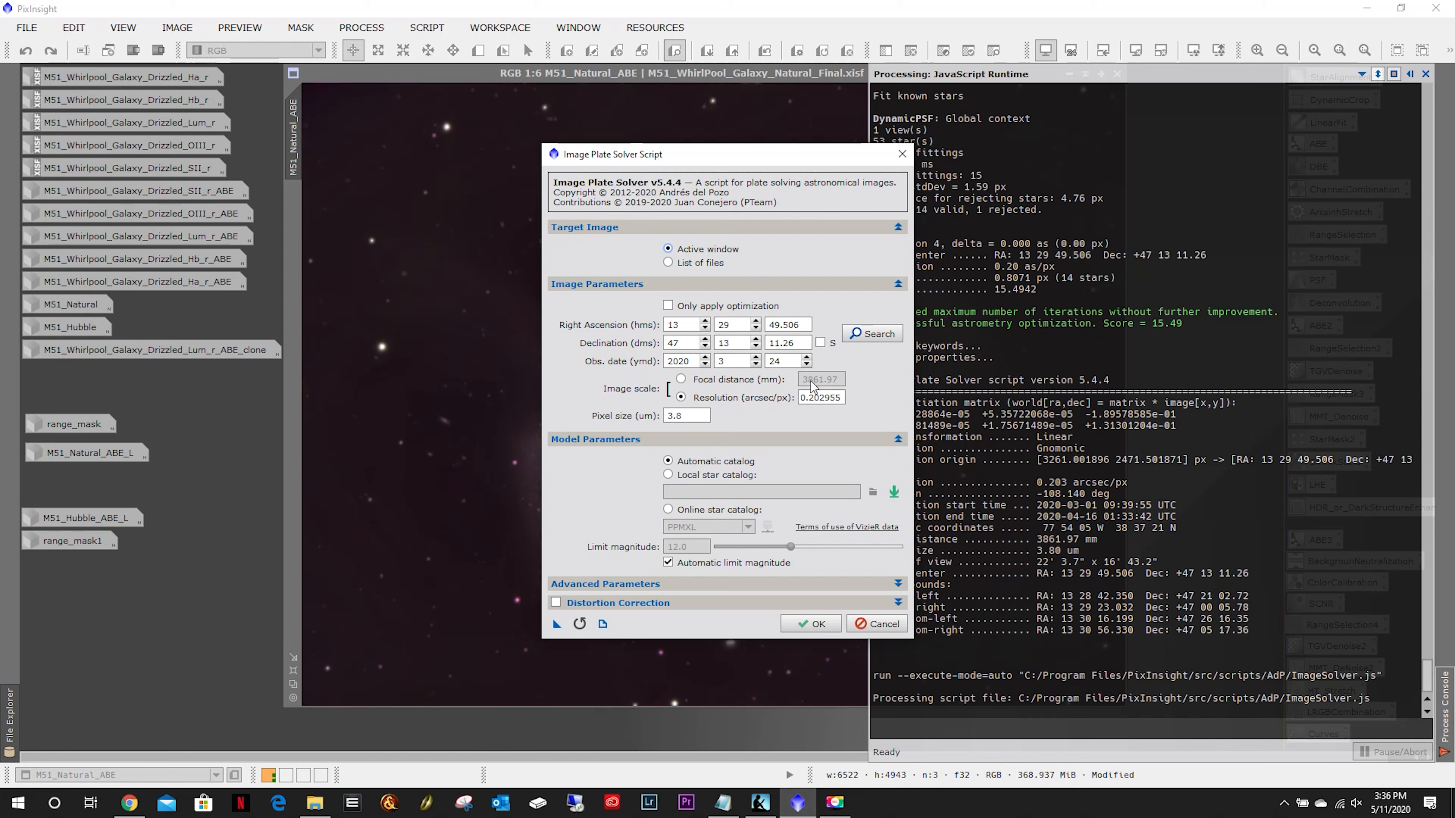
pyautogui.click(809, 397)
pyautogui.click(895, 630)
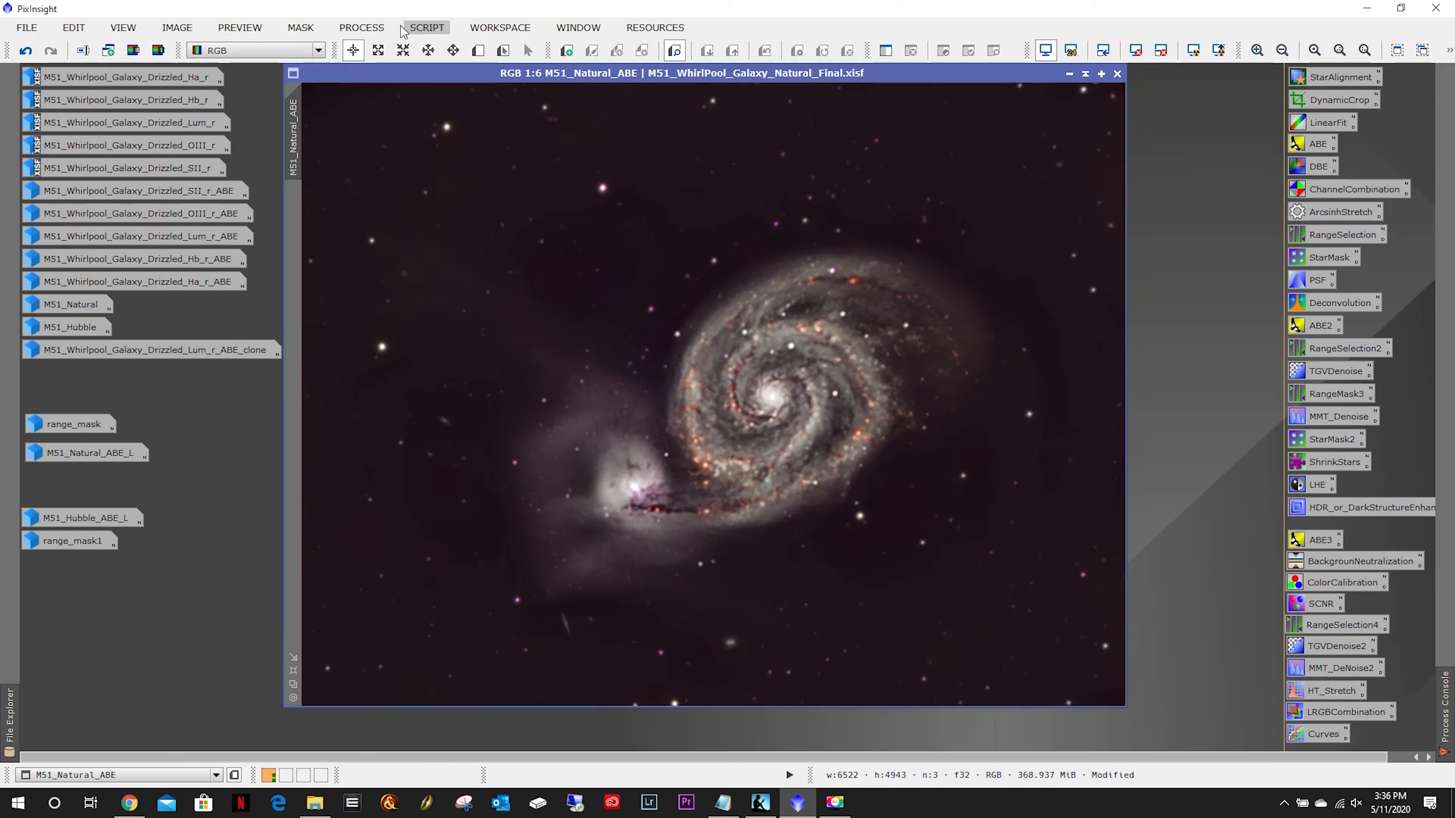
# Start the AnnotateImage script for M51_Natural_ABE and move its dialog aside to uncover more of the image.
pyautogui.click(429, 32)
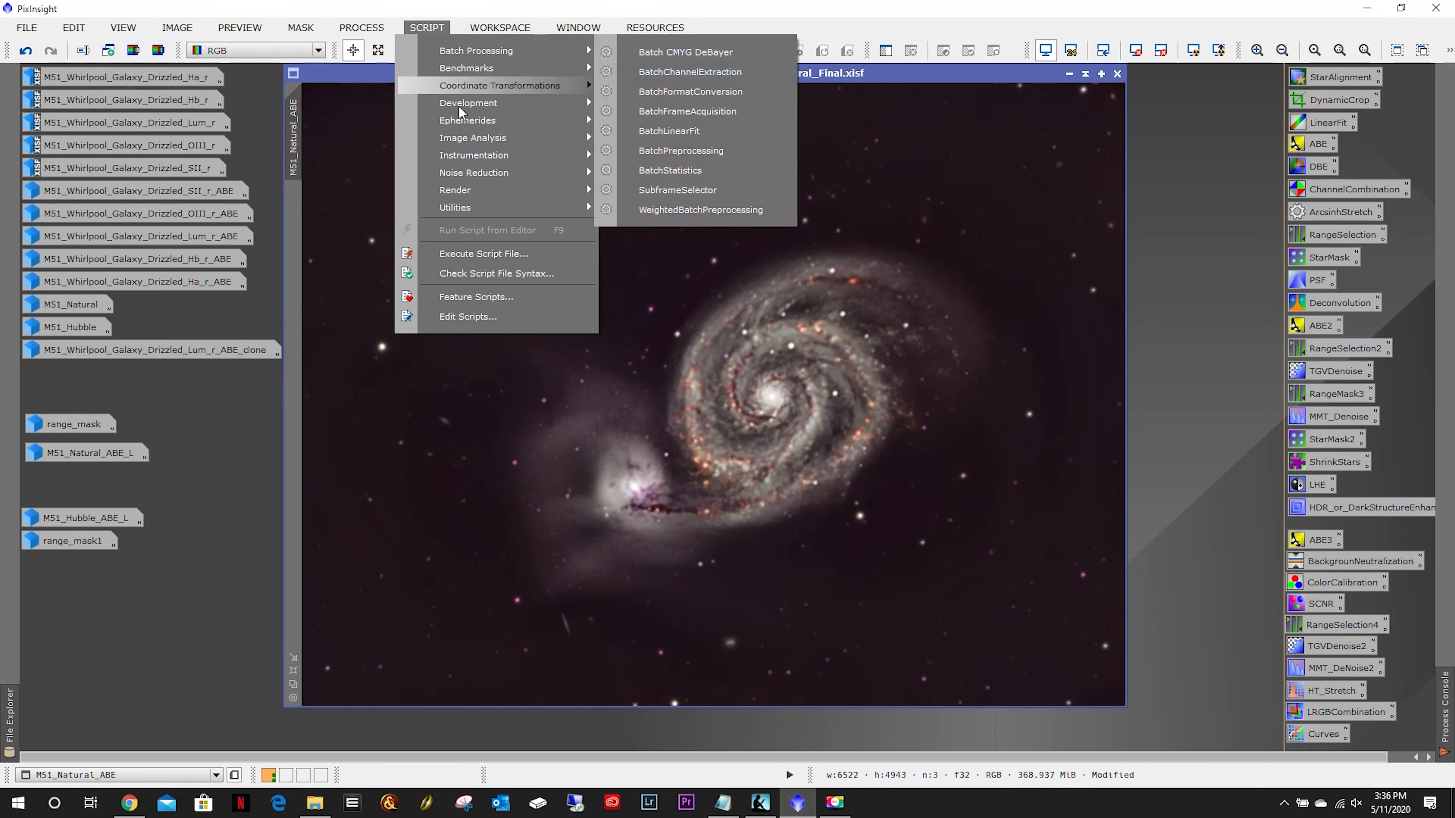
pyautogui.moveTo(488, 141)
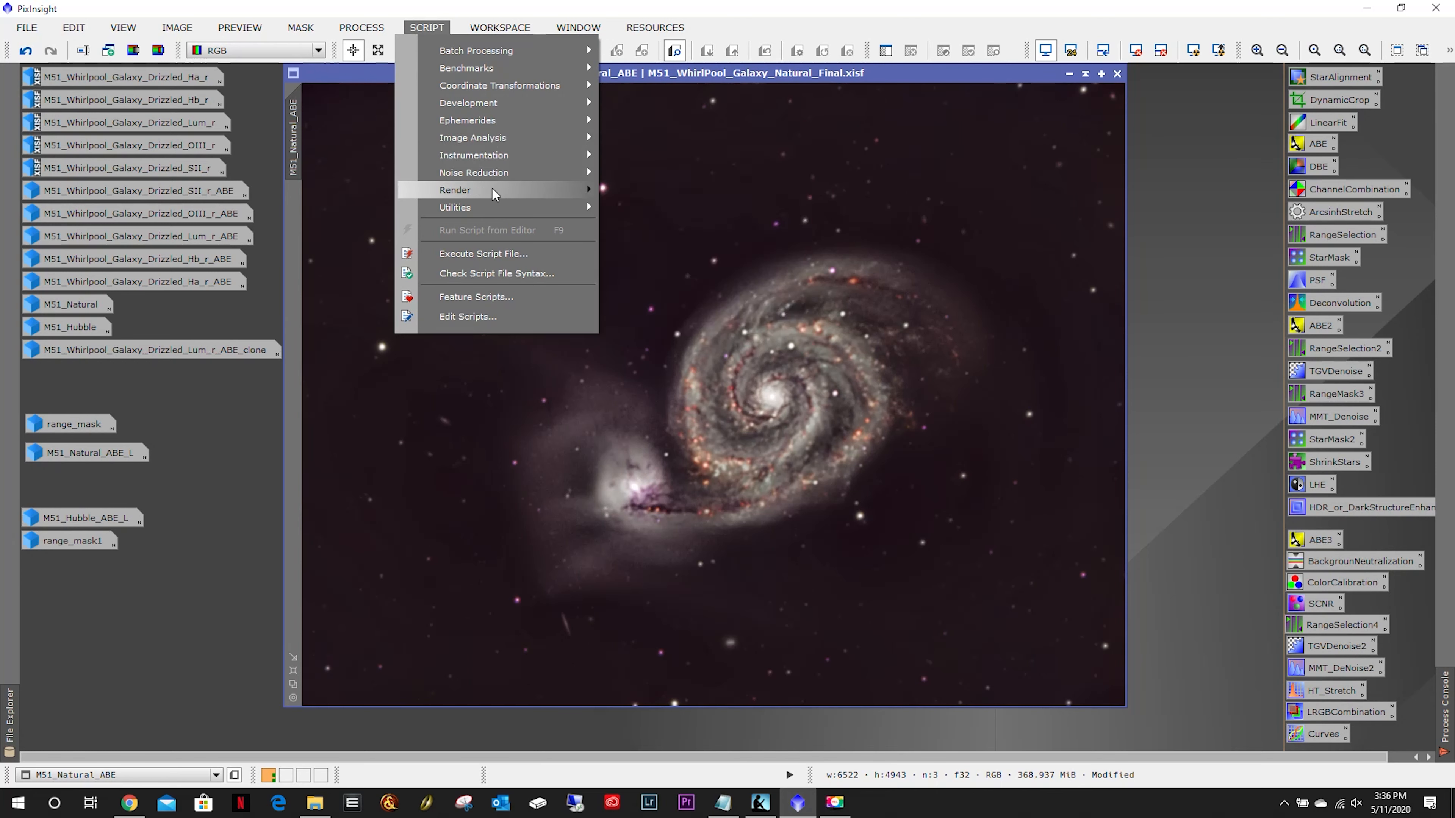
pyautogui.moveTo(492, 189)
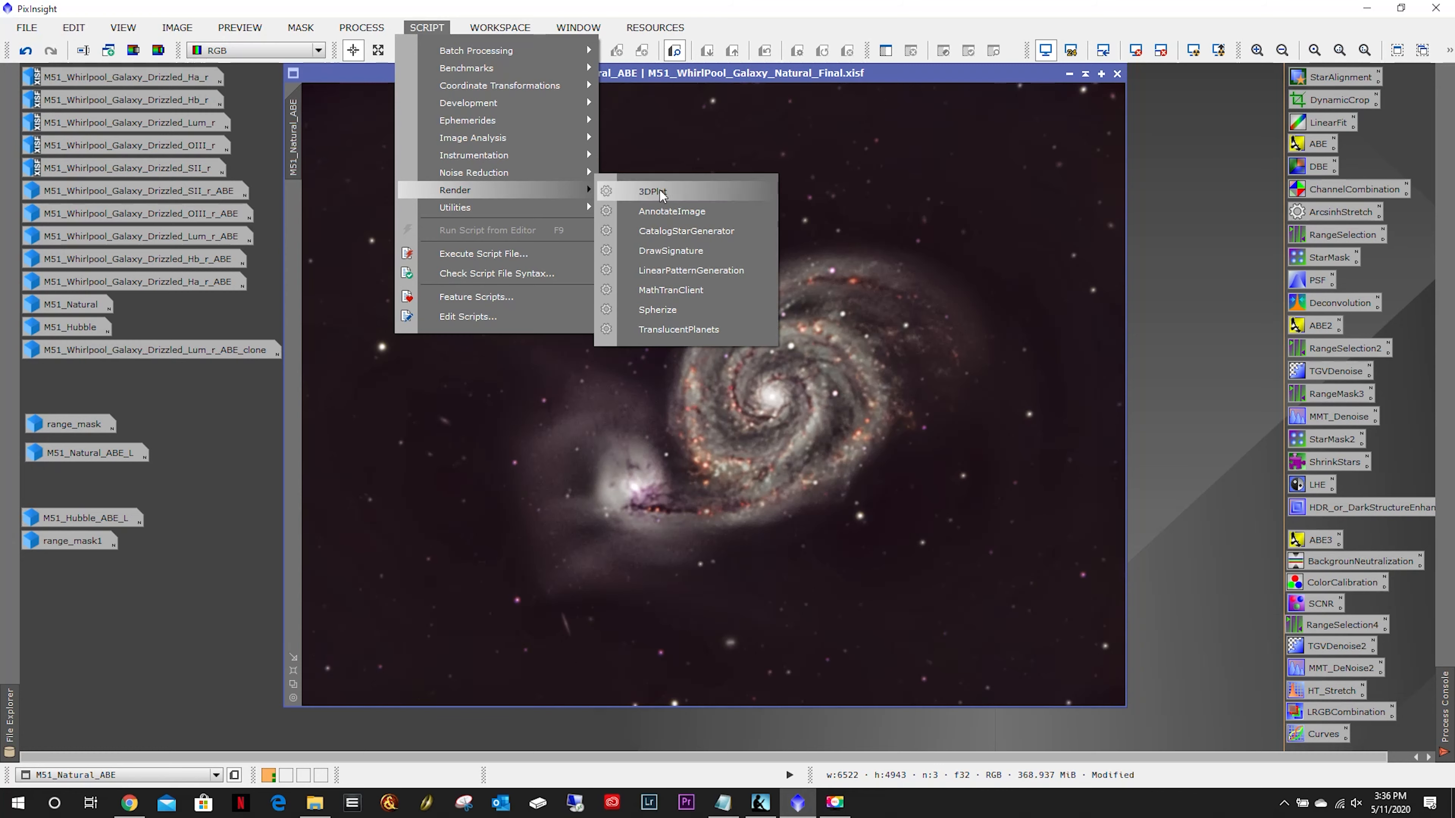
pyautogui.click(657, 215)
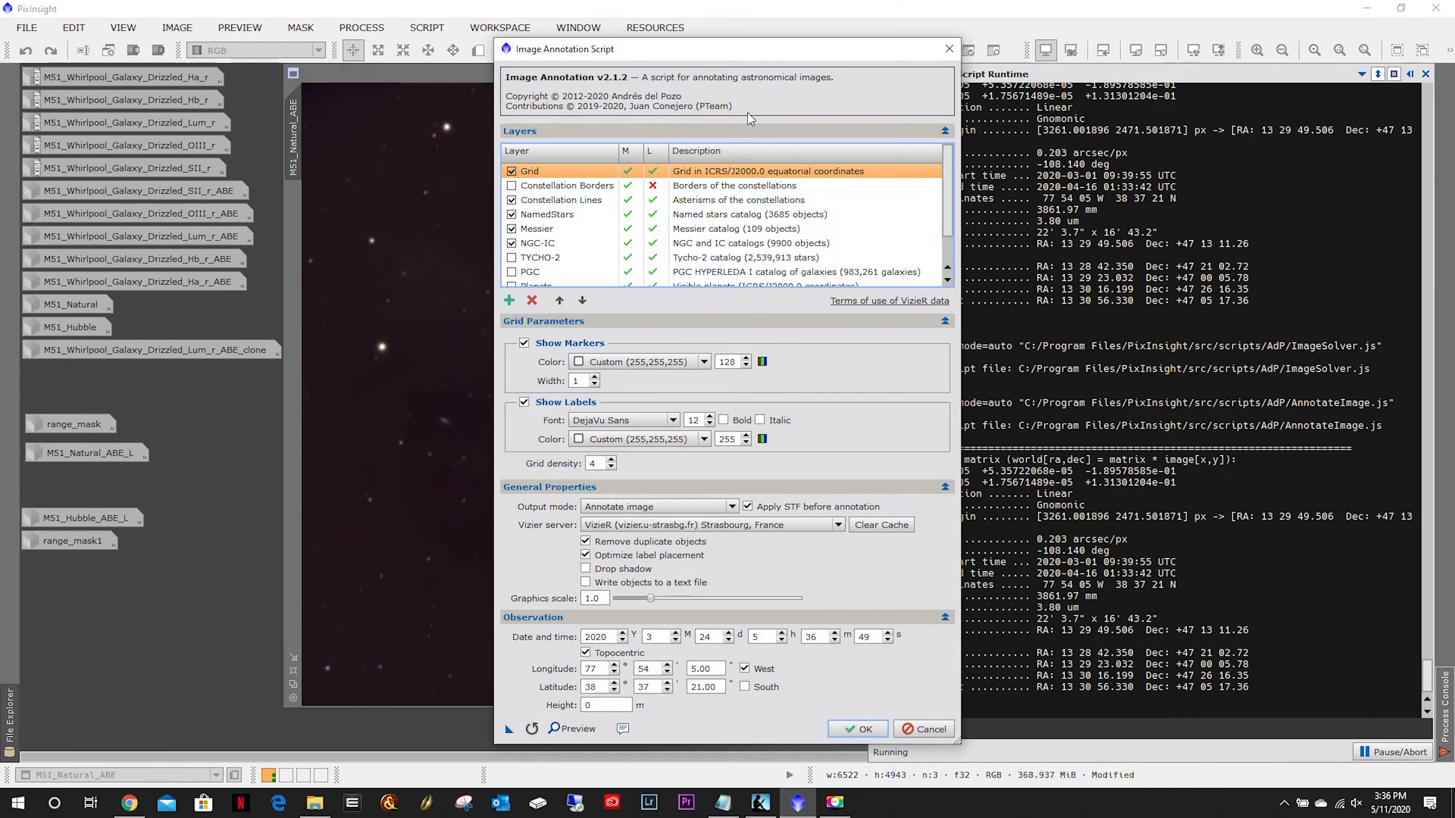
pyautogui.moveTo(675, 57); pyautogui.dragTo(995, 40)
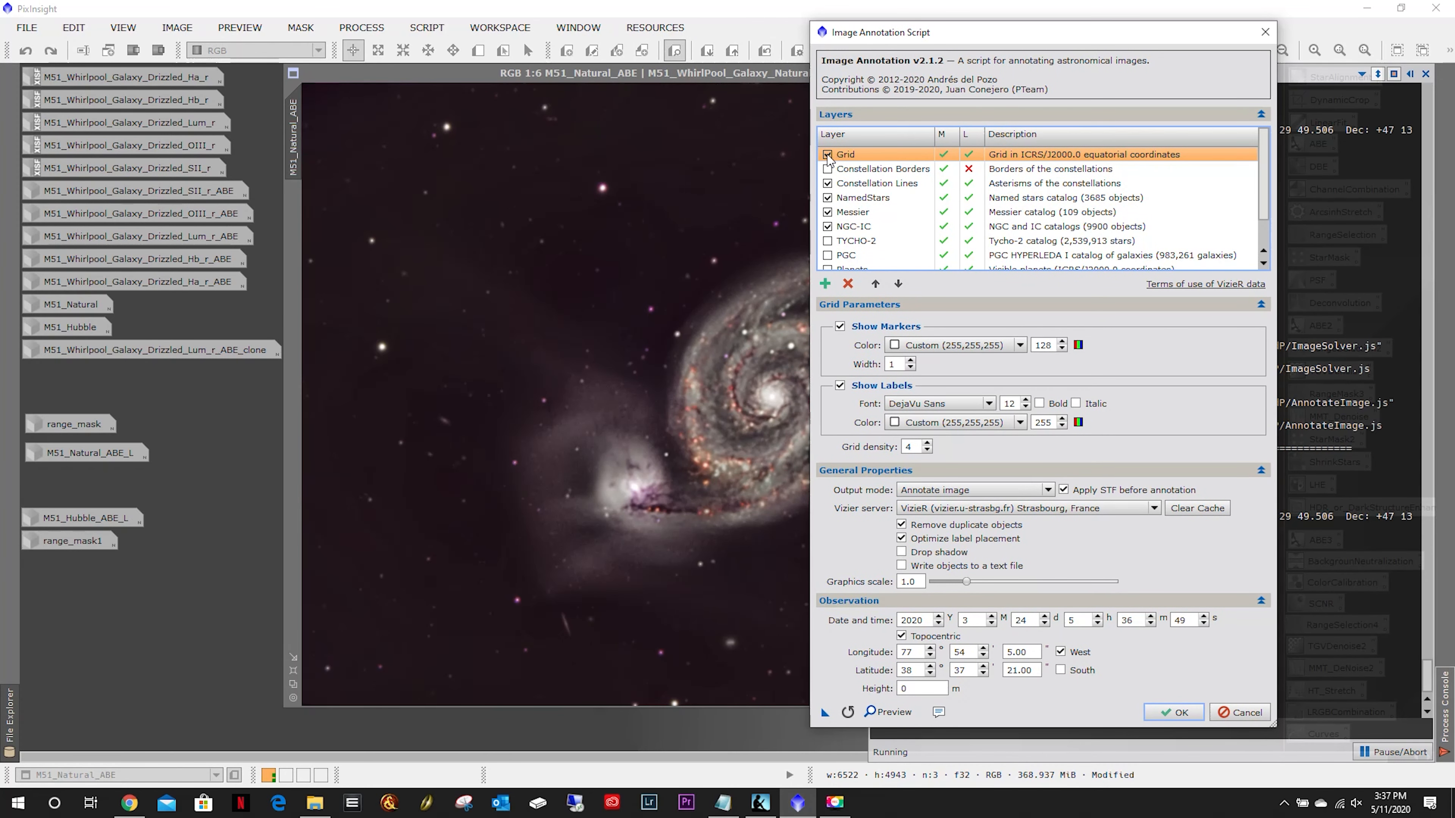
# Exclude the Constellation Lines layer from the annotation, keep Planets off, and set the observation day to 1.
pyautogui.click(826, 184)
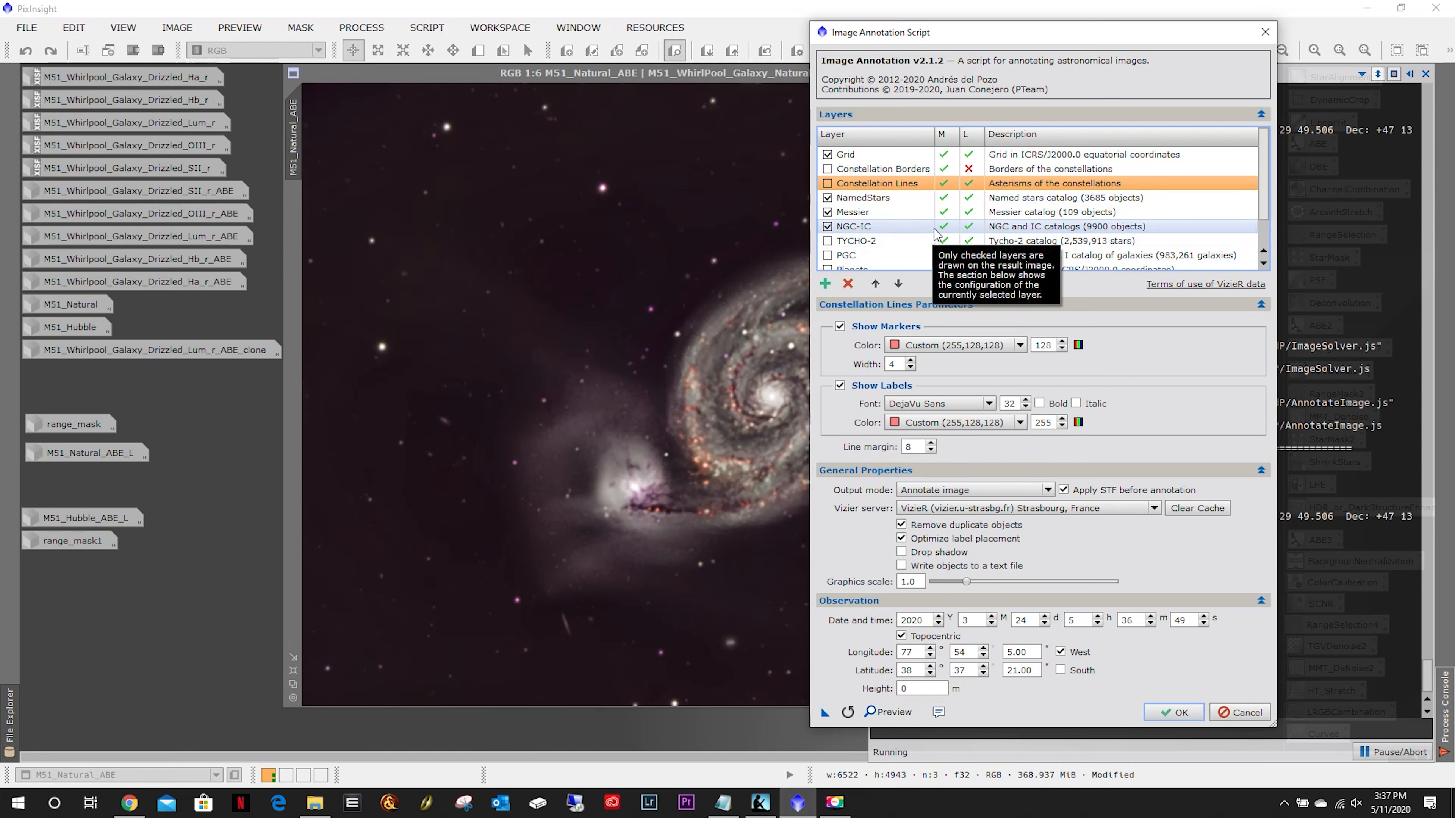
pyautogui.scroll(-1, 1140, 207)
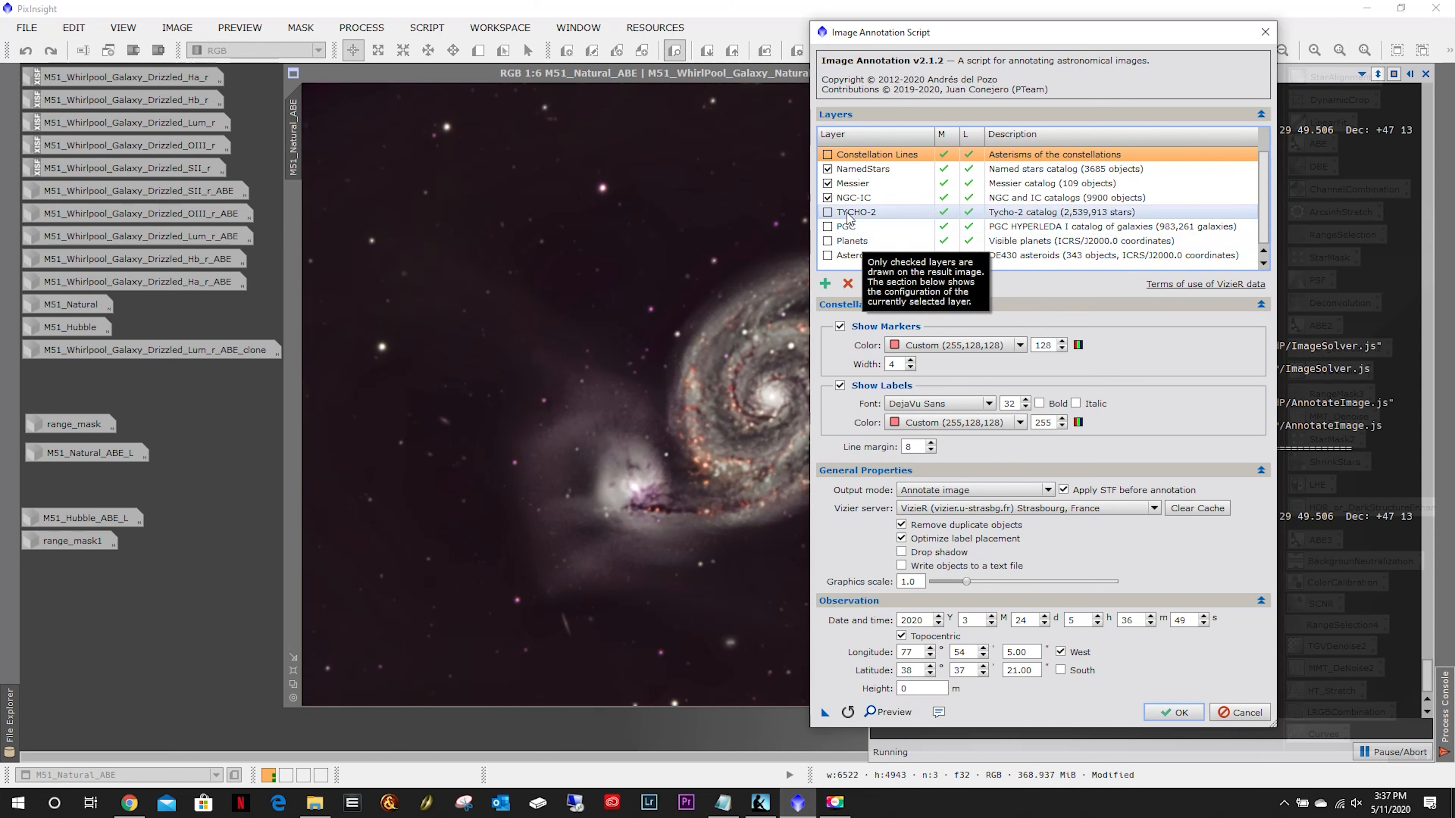
pyautogui.click(828, 241)
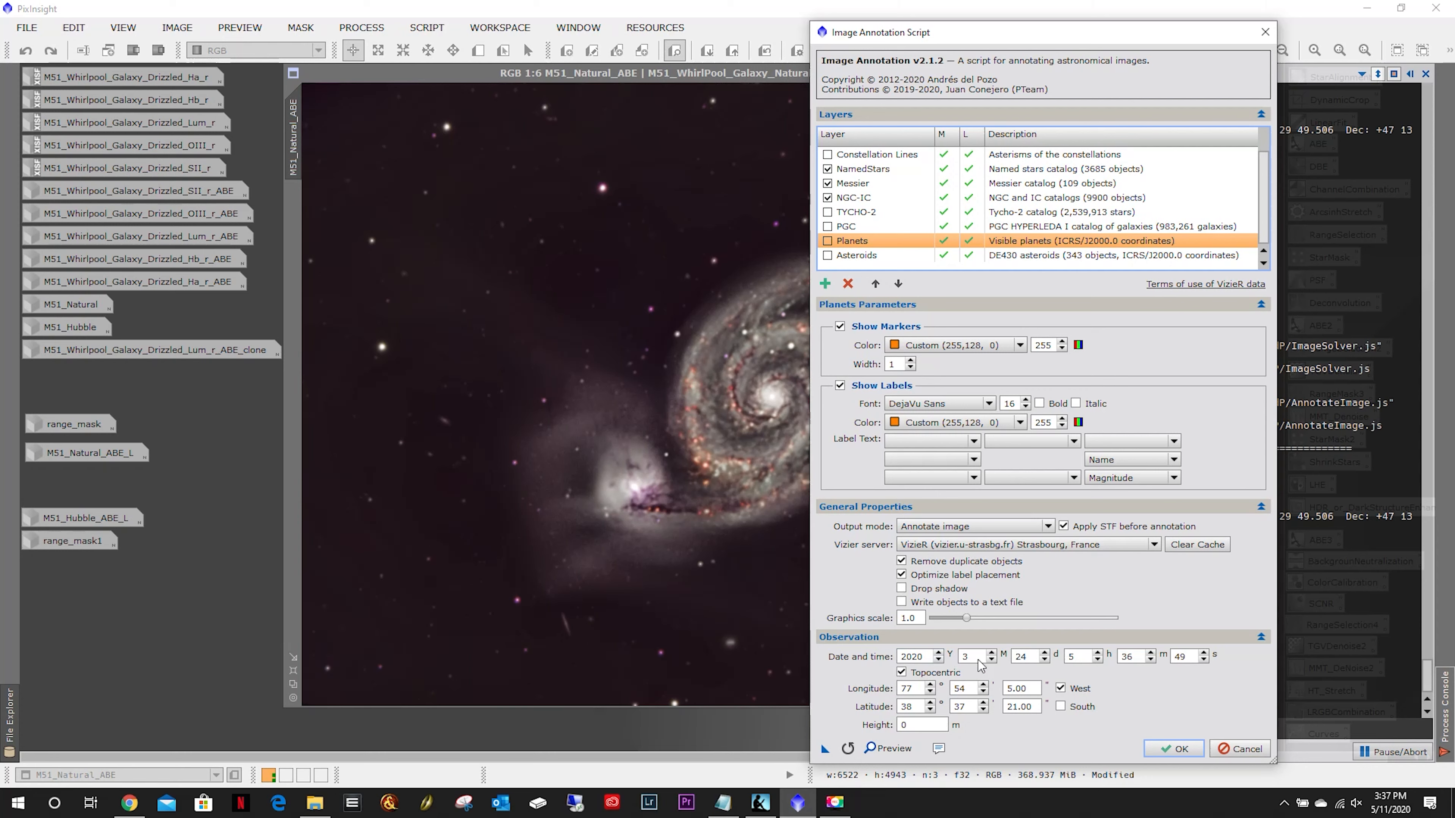
pyautogui.doubleClick(1011, 657)
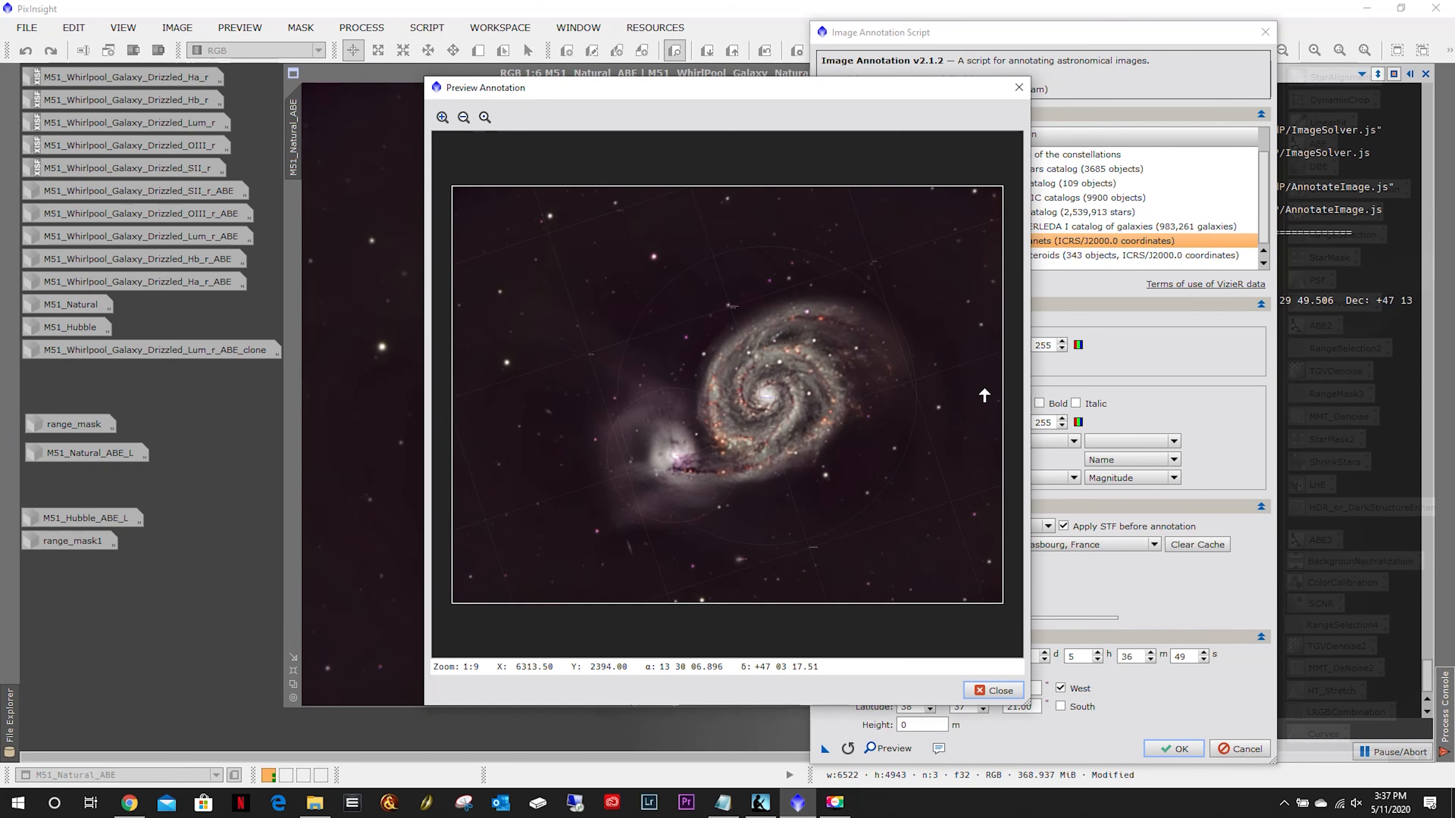
# Preview the annotation and examine the grid and object labels around M51, its companion and the faint background galaxies.
pyautogui.scroll(8, 810, 415)
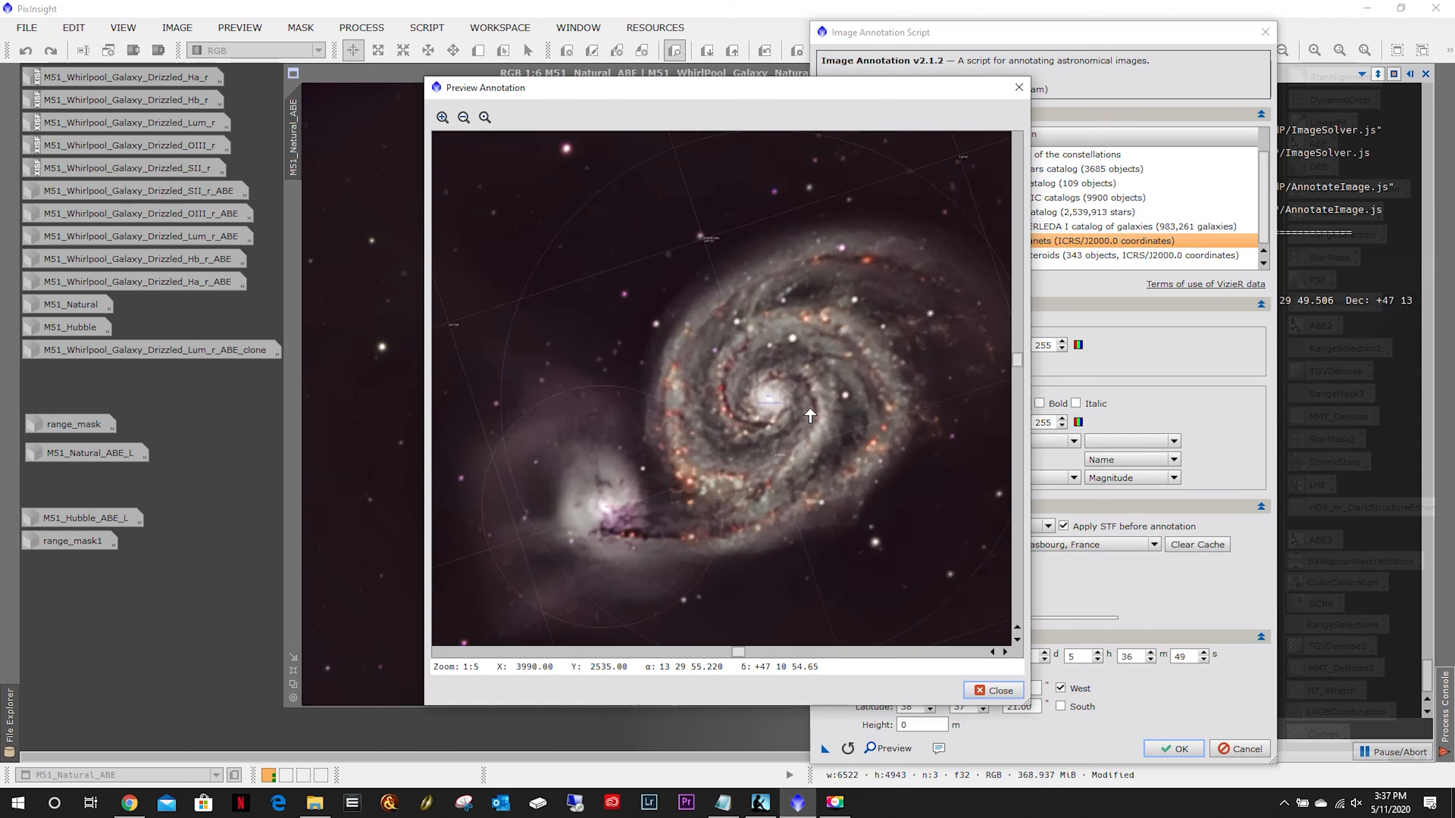
pyautogui.scroll(1, 809, 415)
pyautogui.scroll(-3, 809, 415)
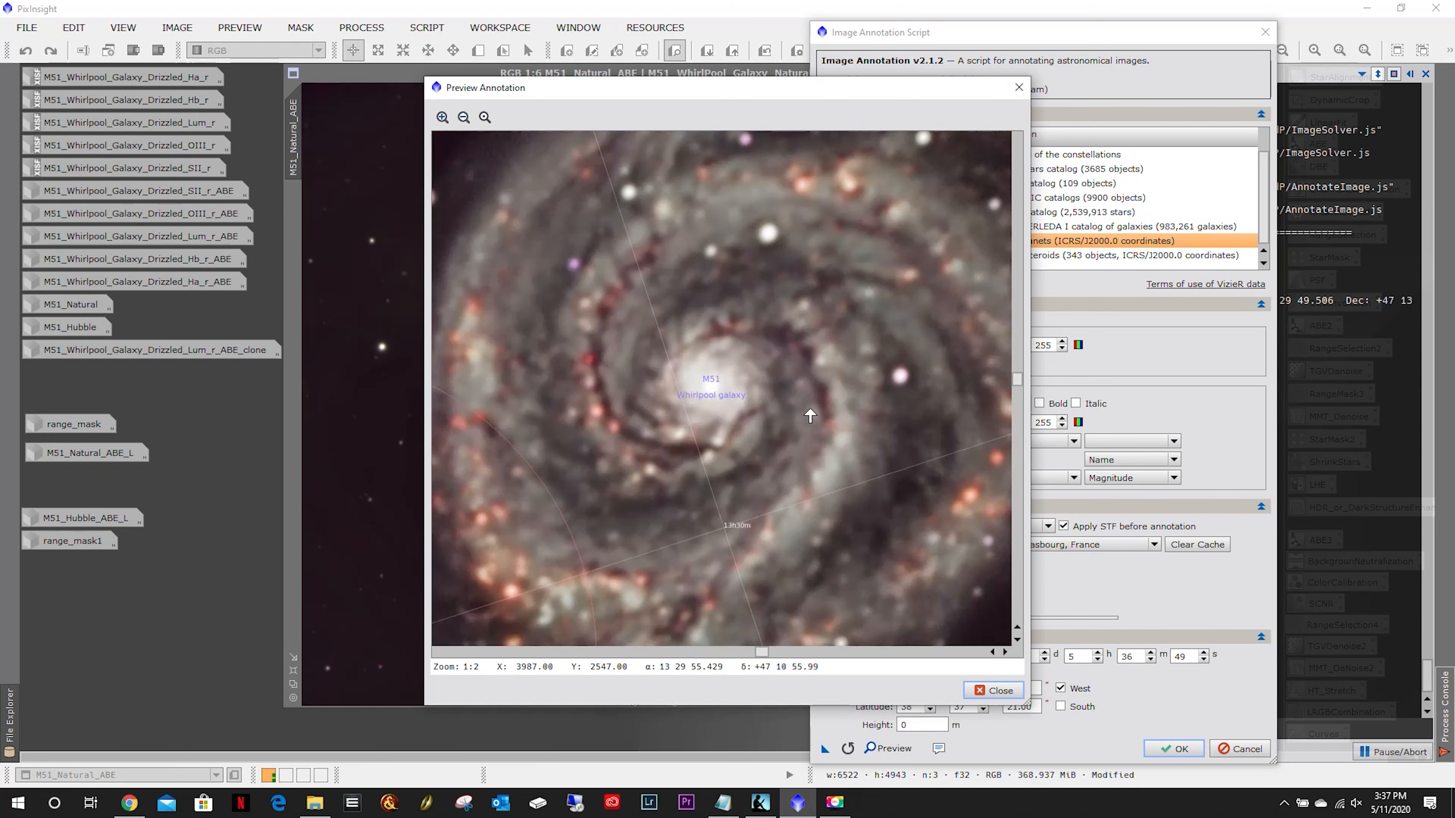
pyautogui.scroll(-1, 809, 414)
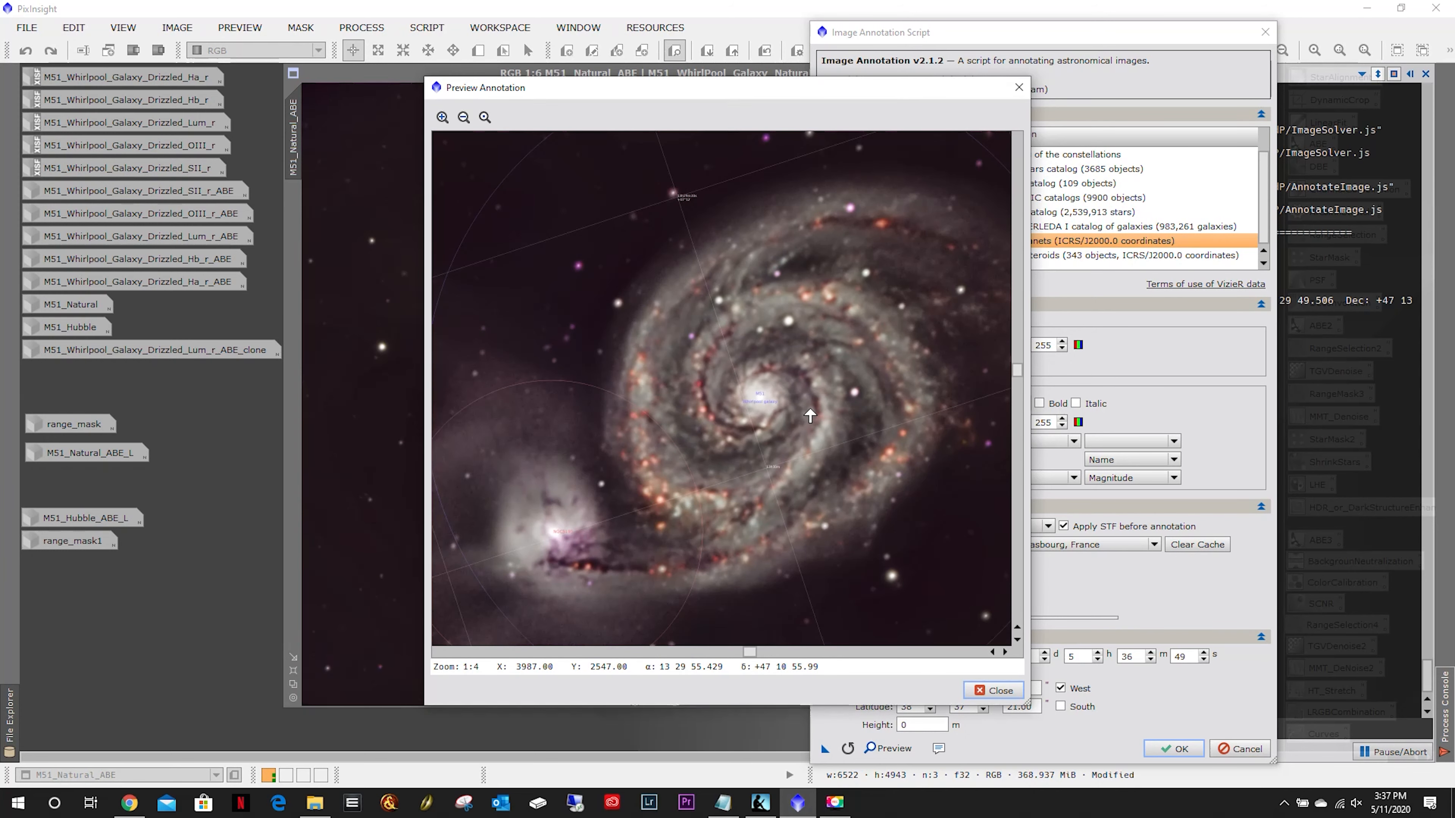
pyautogui.scroll(-2, 809, 415)
pyautogui.scroll(4, 810, 409)
pyautogui.moveTo(1017, 335); pyautogui.dragTo(1044, 614)
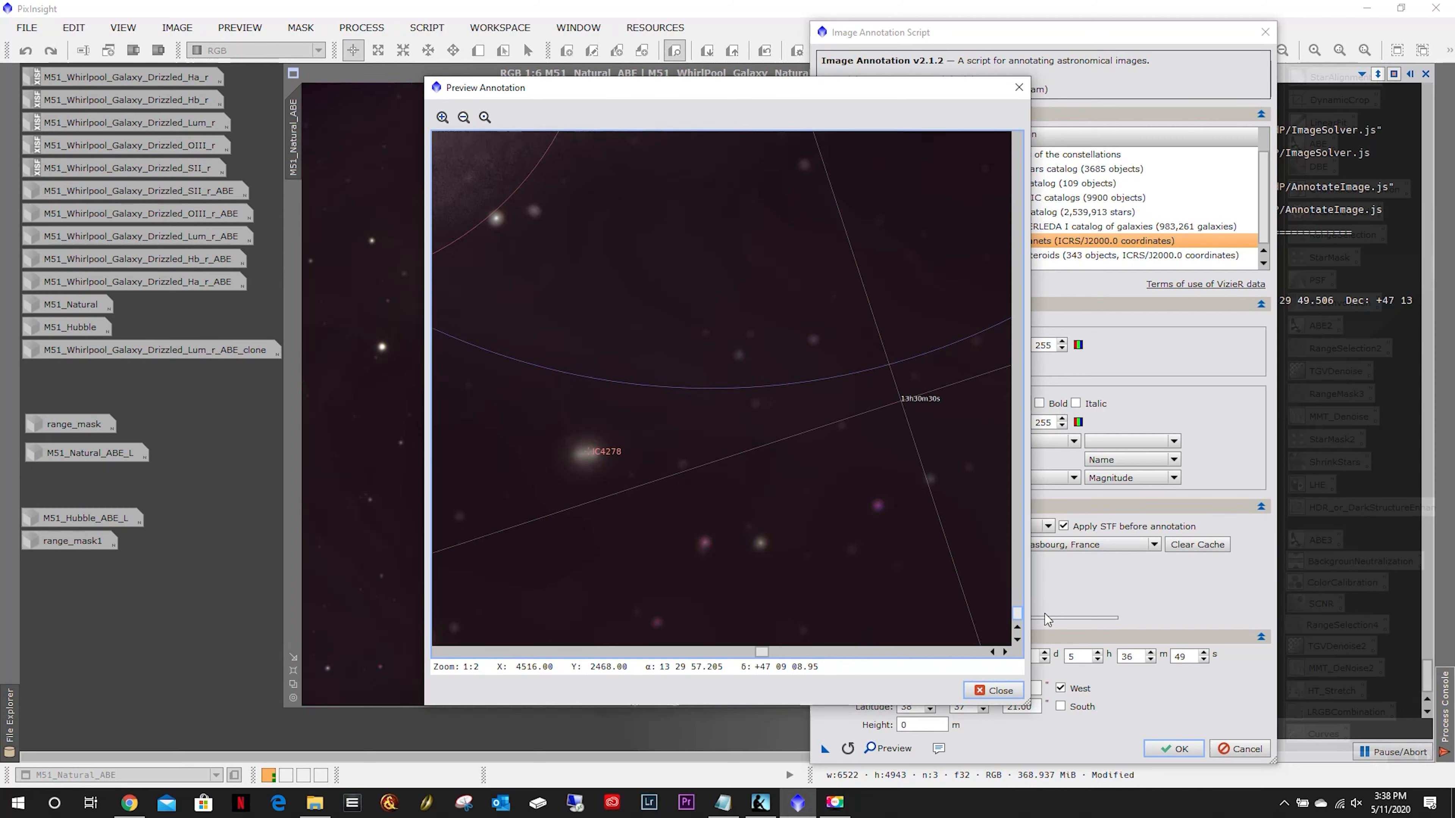
pyautogui.moveTo(765, 652)
pyautogui.mouseDown()
pyautogui.moveTo(533, 649)
pyautogui.moveTo(753, 626)
pyautogui.moveTo(461, 626)
pyautogui.moveTo(626, 627)
pyautogui.mouseUp()
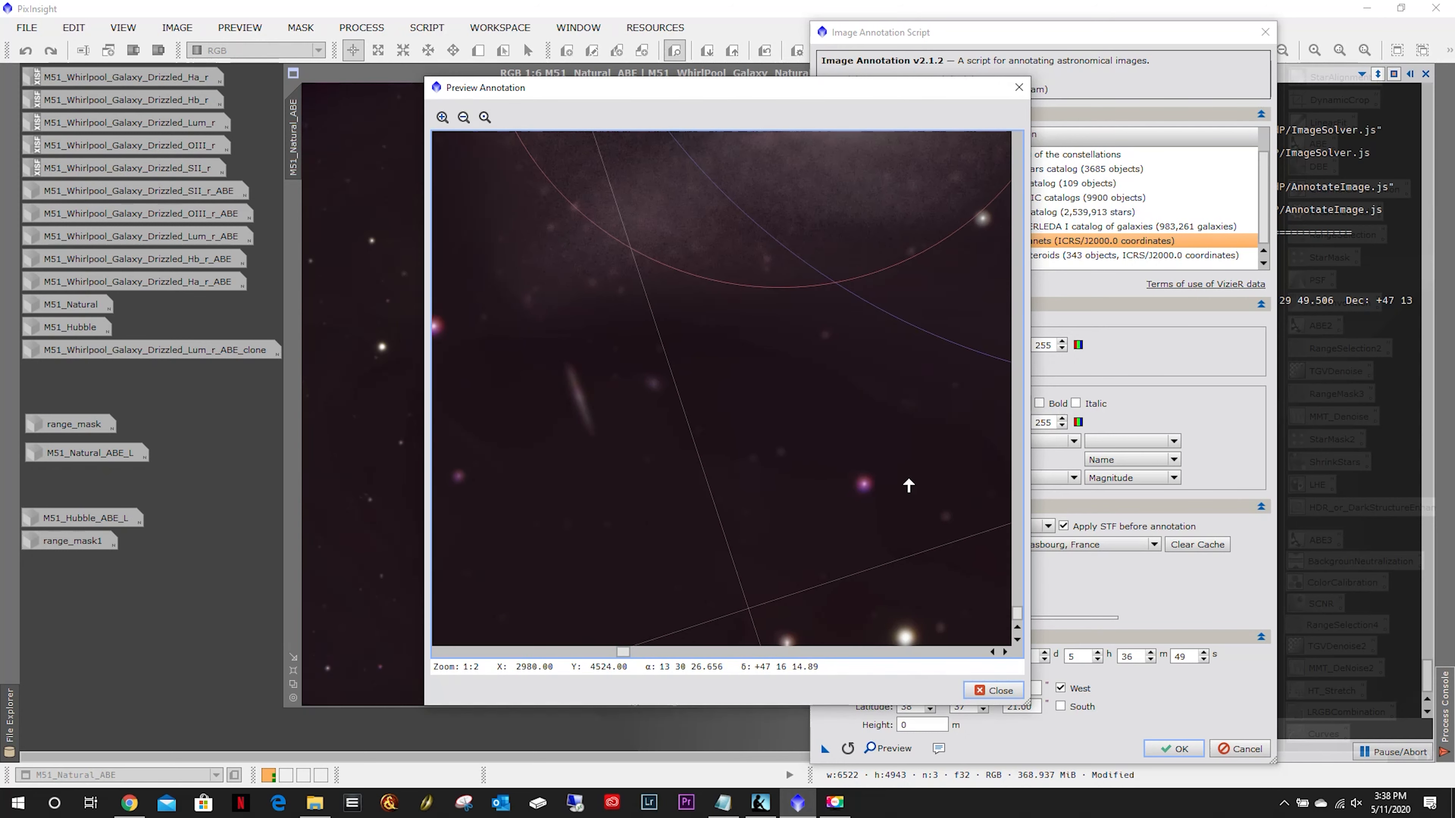
pyautogui.scroll(1, 904, 456)
pyautogui.scroll(-7, 904, 456)
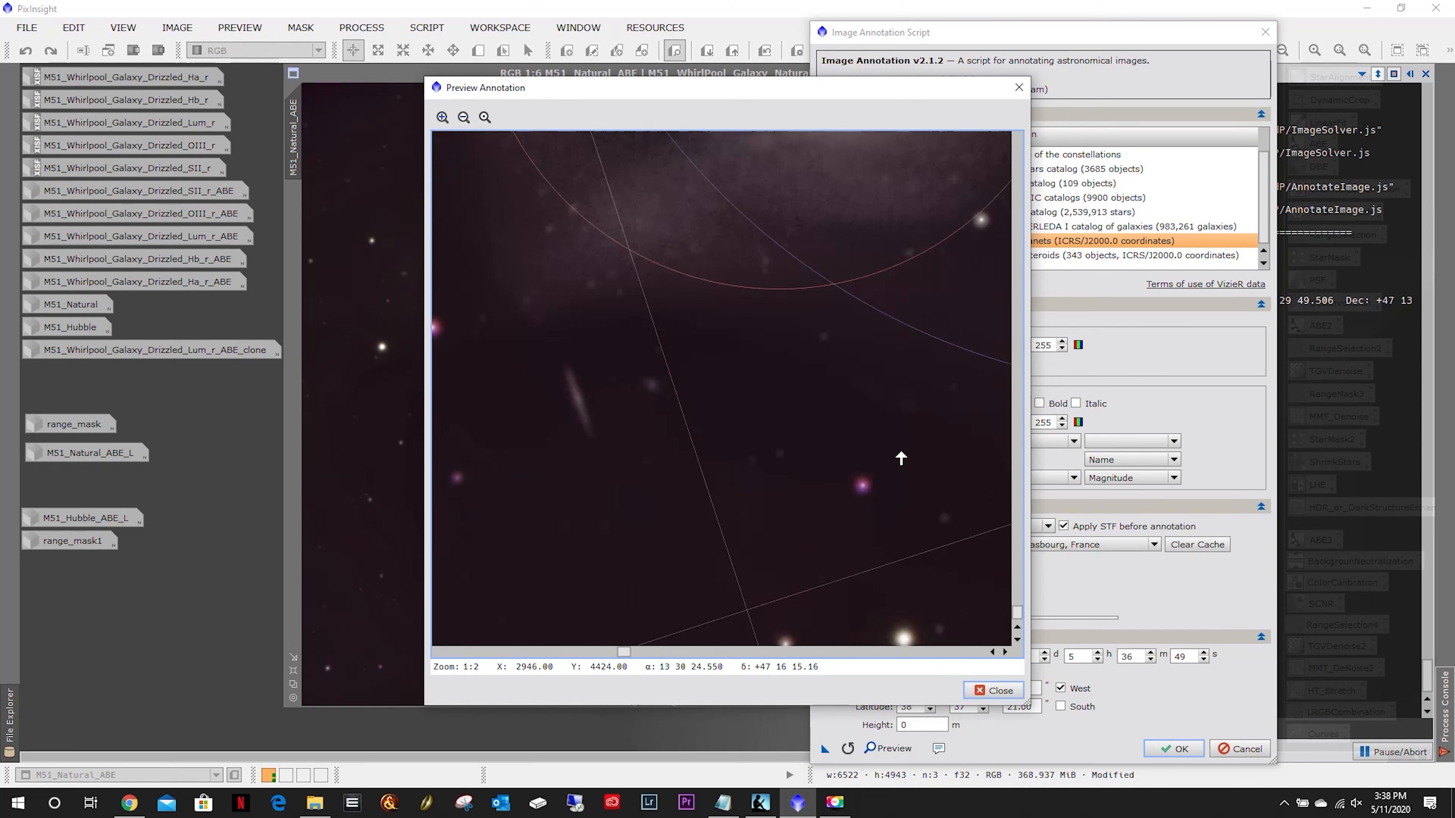
pyautogui.scroll(-1, 900, 458)
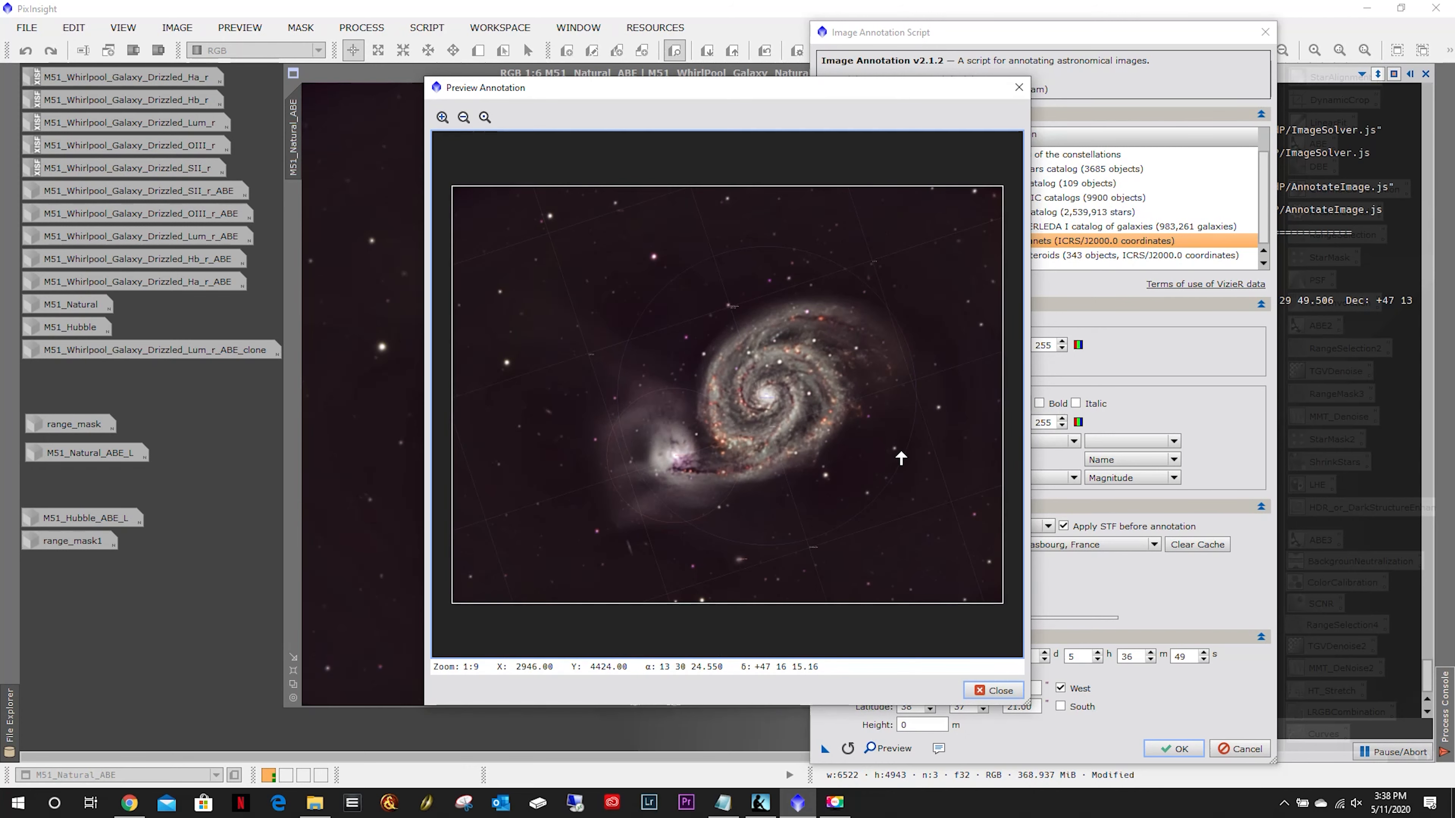
pyautogui.scroll(1, 901, 459)
pyautogui.click(1021, 687)
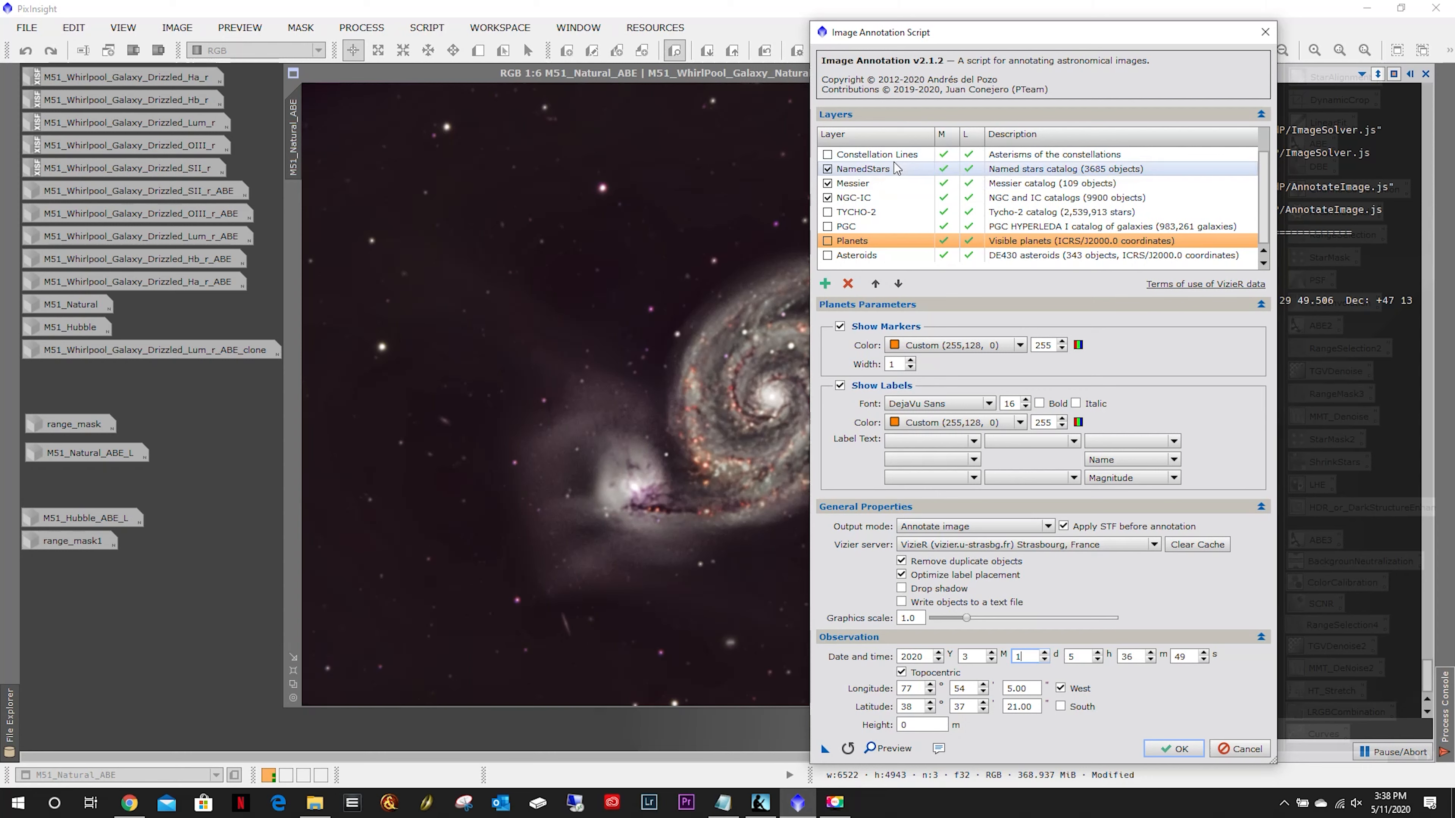
# Enable the TYCHO-2 and PGC layers and set the TYCHO-2 label font size to 24, keeping its label text fields.
pyautogui.click(827, 214)
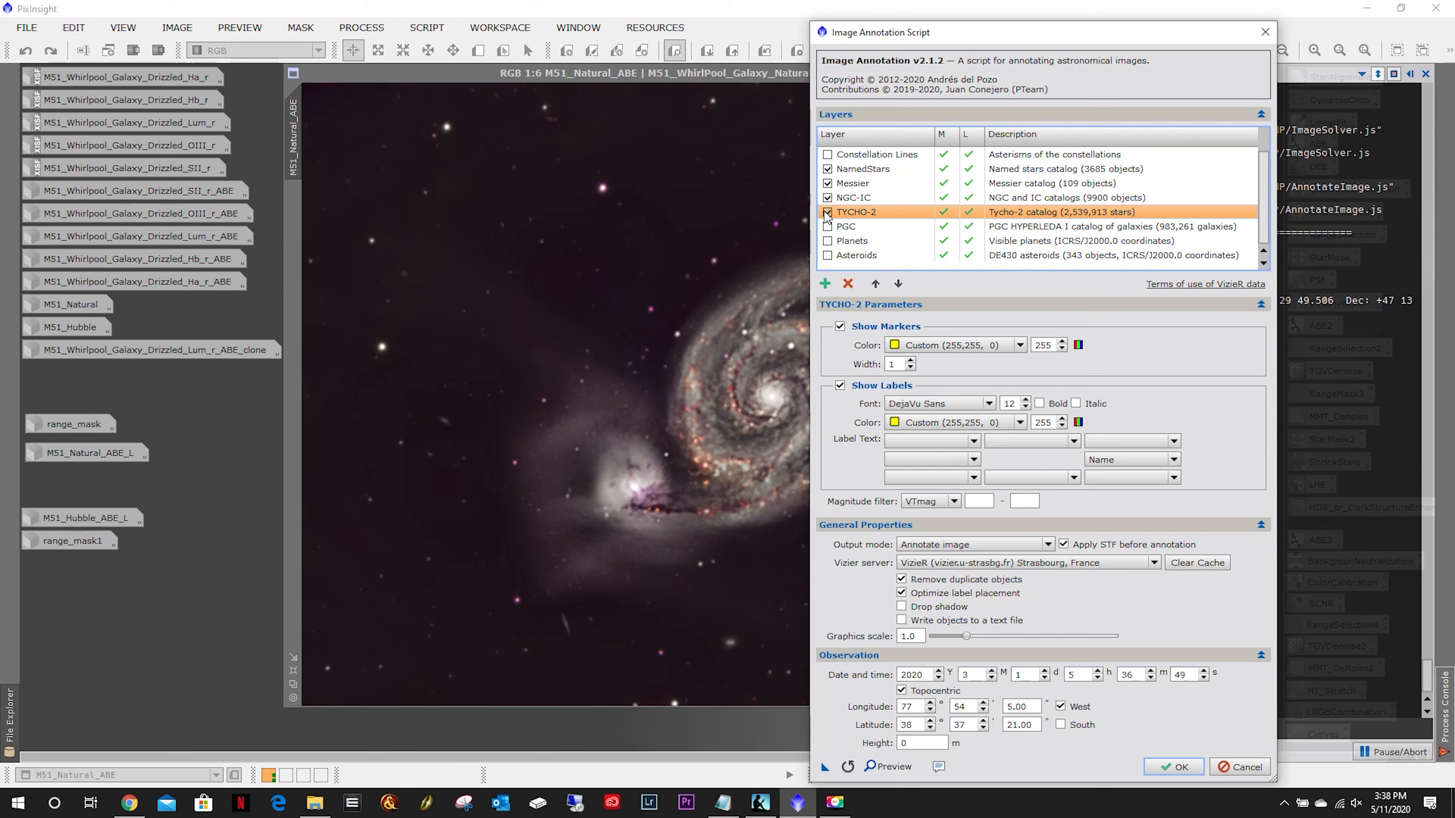
pyautogui.click(826, 213)
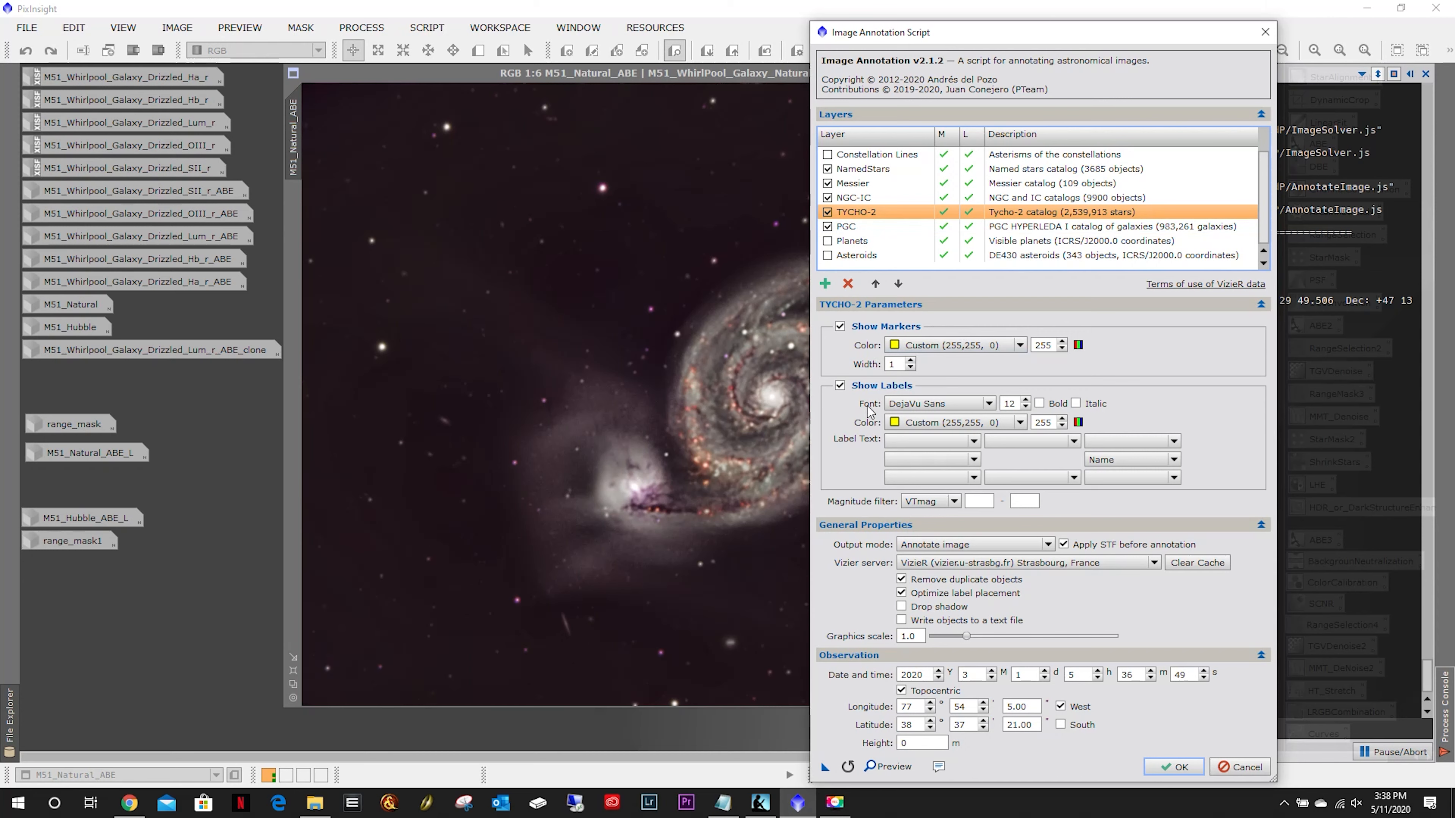
pyautogui.click(1025, 399)
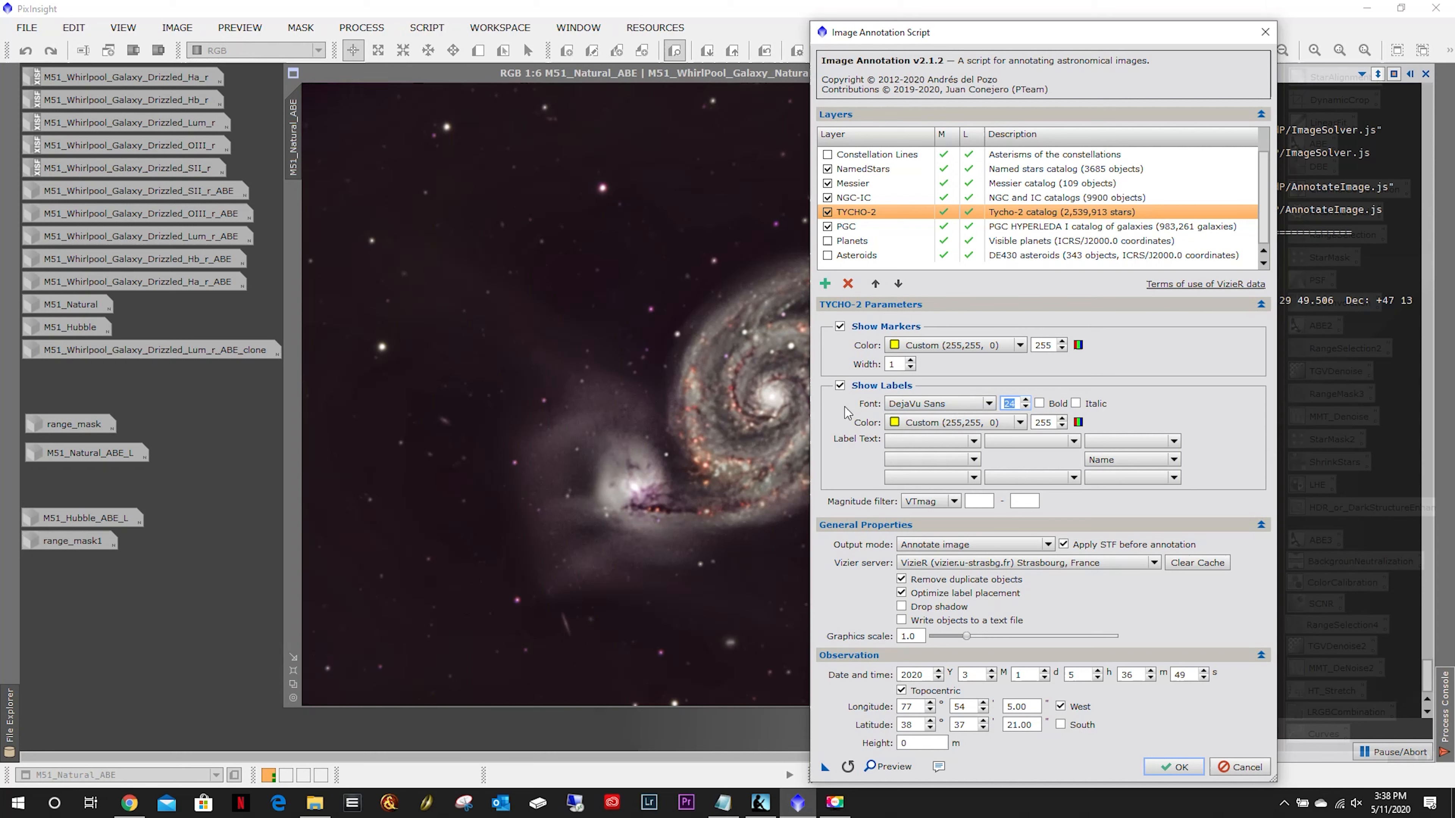
pyautogui.click(973, 444)
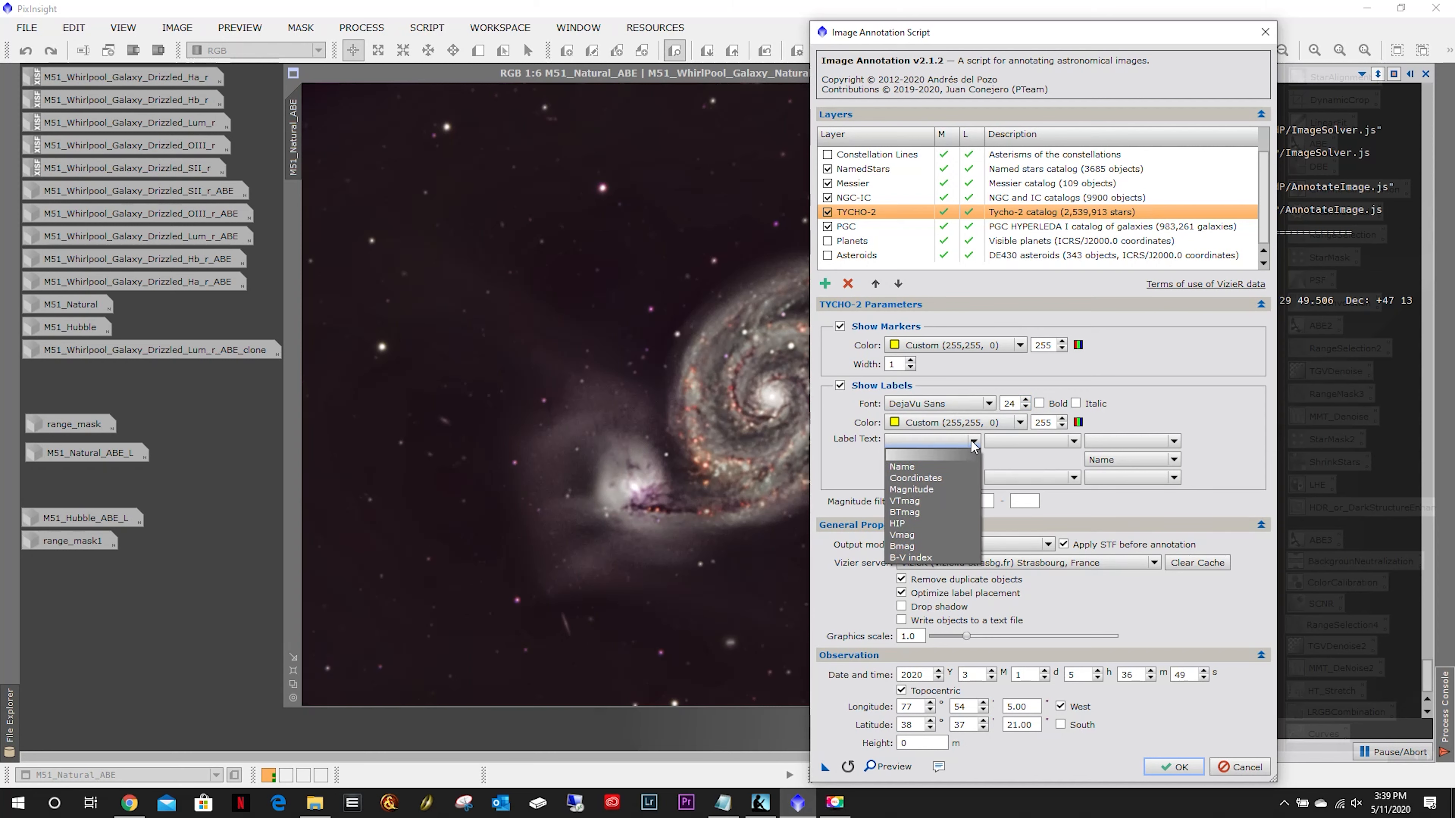
pyautogui.click(974, 446)
# Preview the annotation with the TYCHO-2 and PGC layers included, inspect the label sizes, and close the preview.
pyautogui.click(888, 766)
pyautogui.scroll(8, 782, 397)
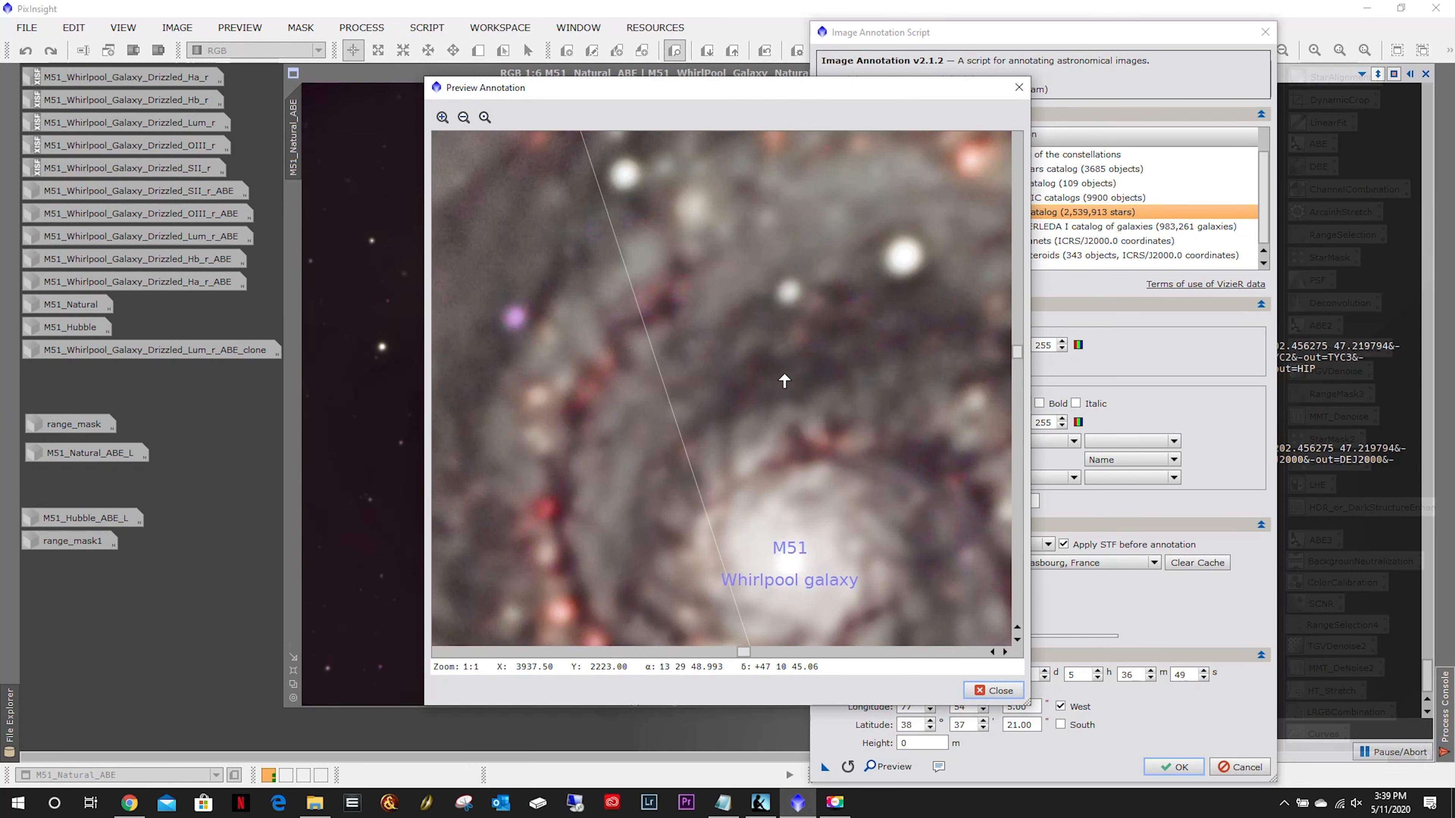
pyautogui.scroll(-5, 782, 381)
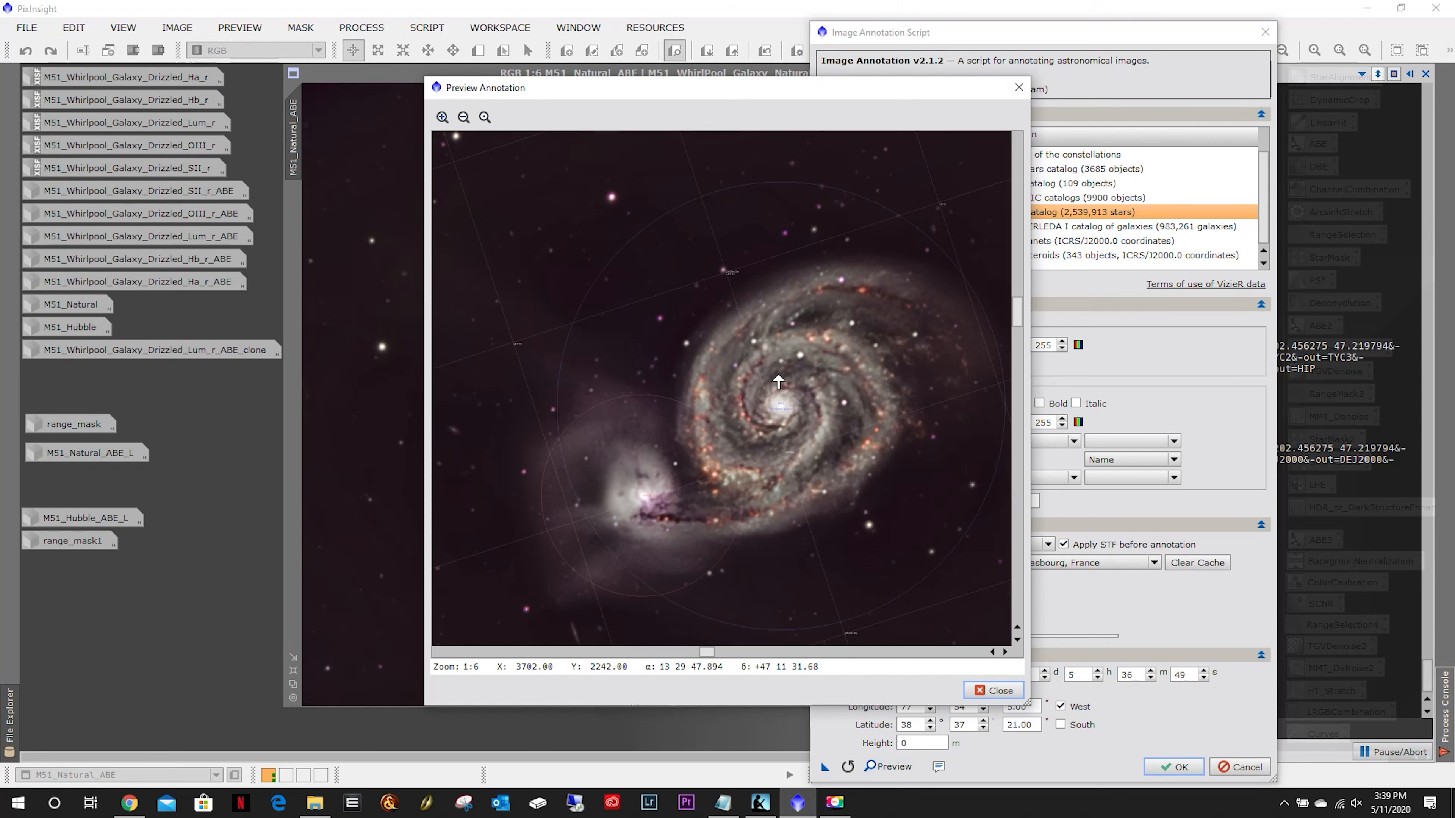
pyautogui.scroll(-1, 777, 381)
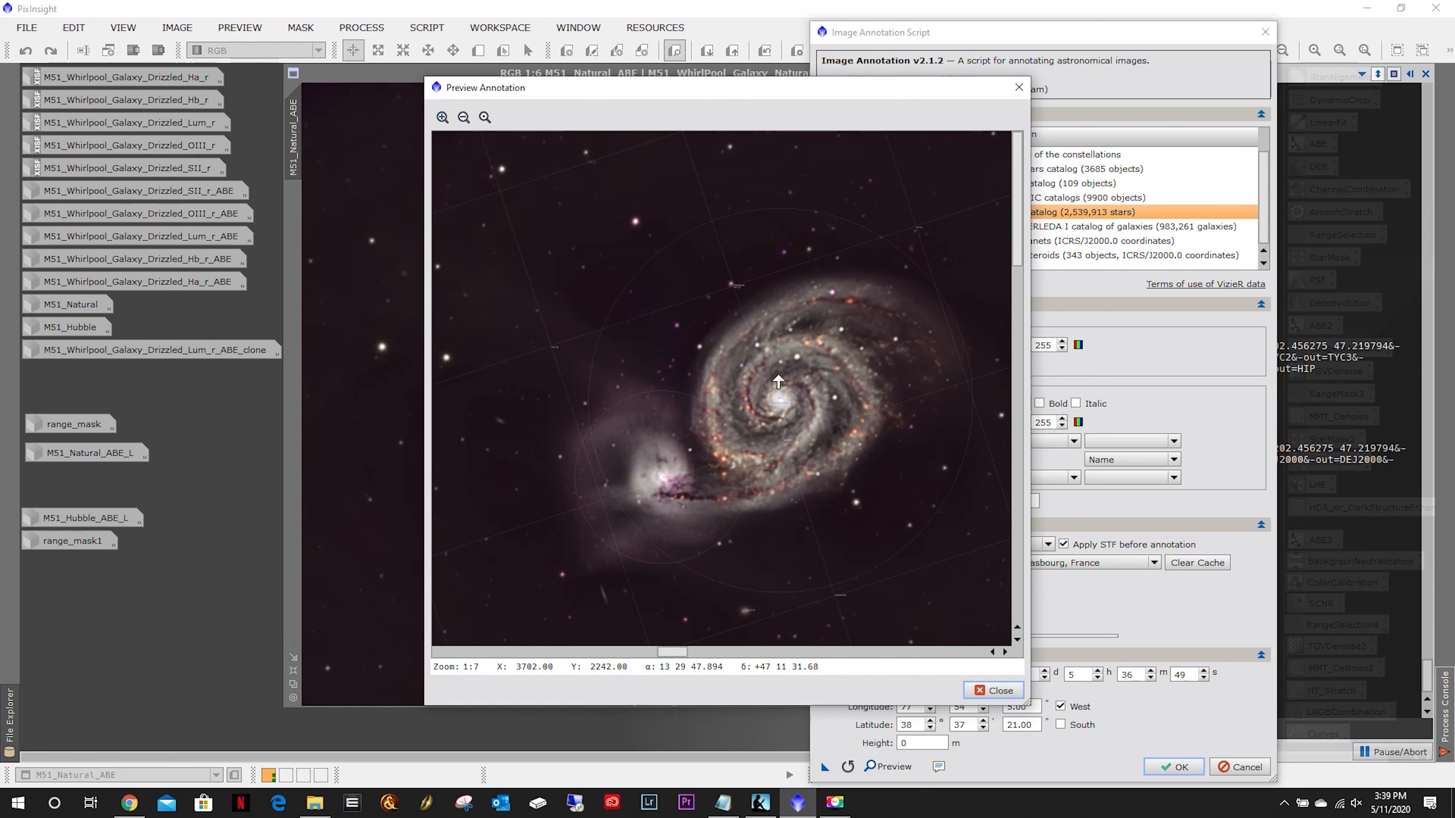
pyautogui.click(994, 690)
# Increase the label font size of the PGC layer and set the NGC-IC layer's label font size to 24.
pyautogui.click(863, 241)
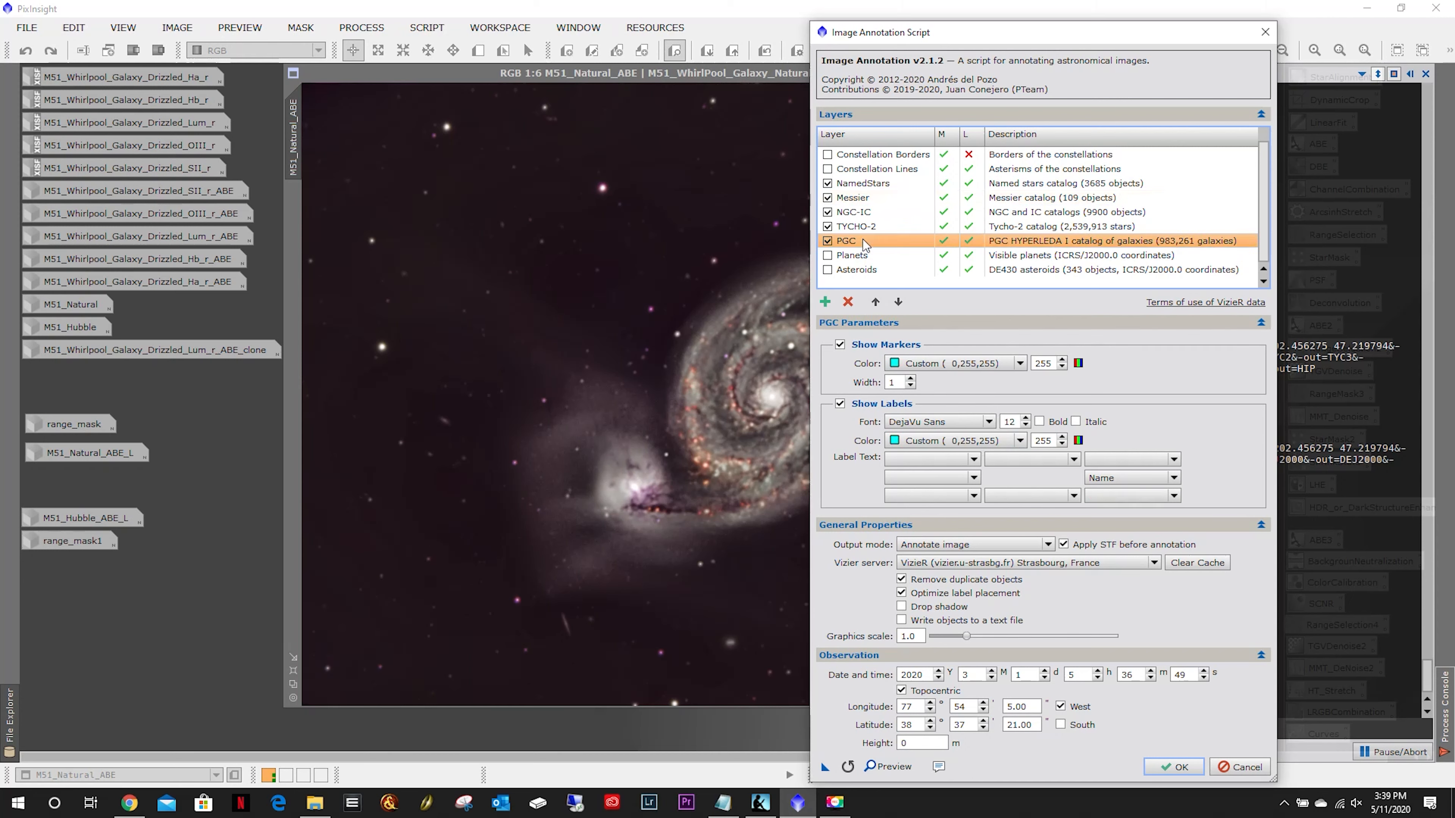
pyautogui.click(1026, 418)
pyautogui.click(1025, 418)
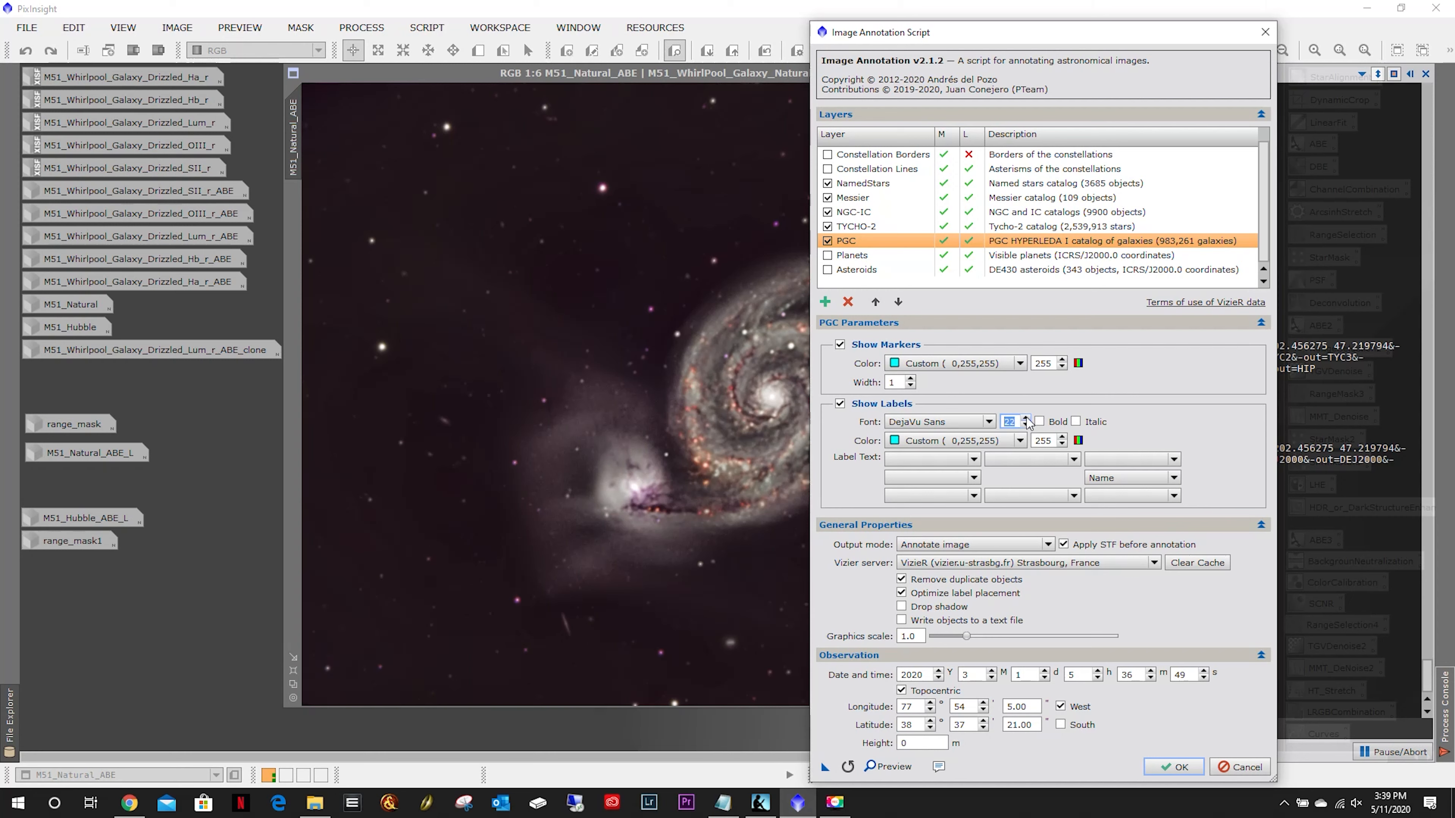
pyautogui.click(860, 212)
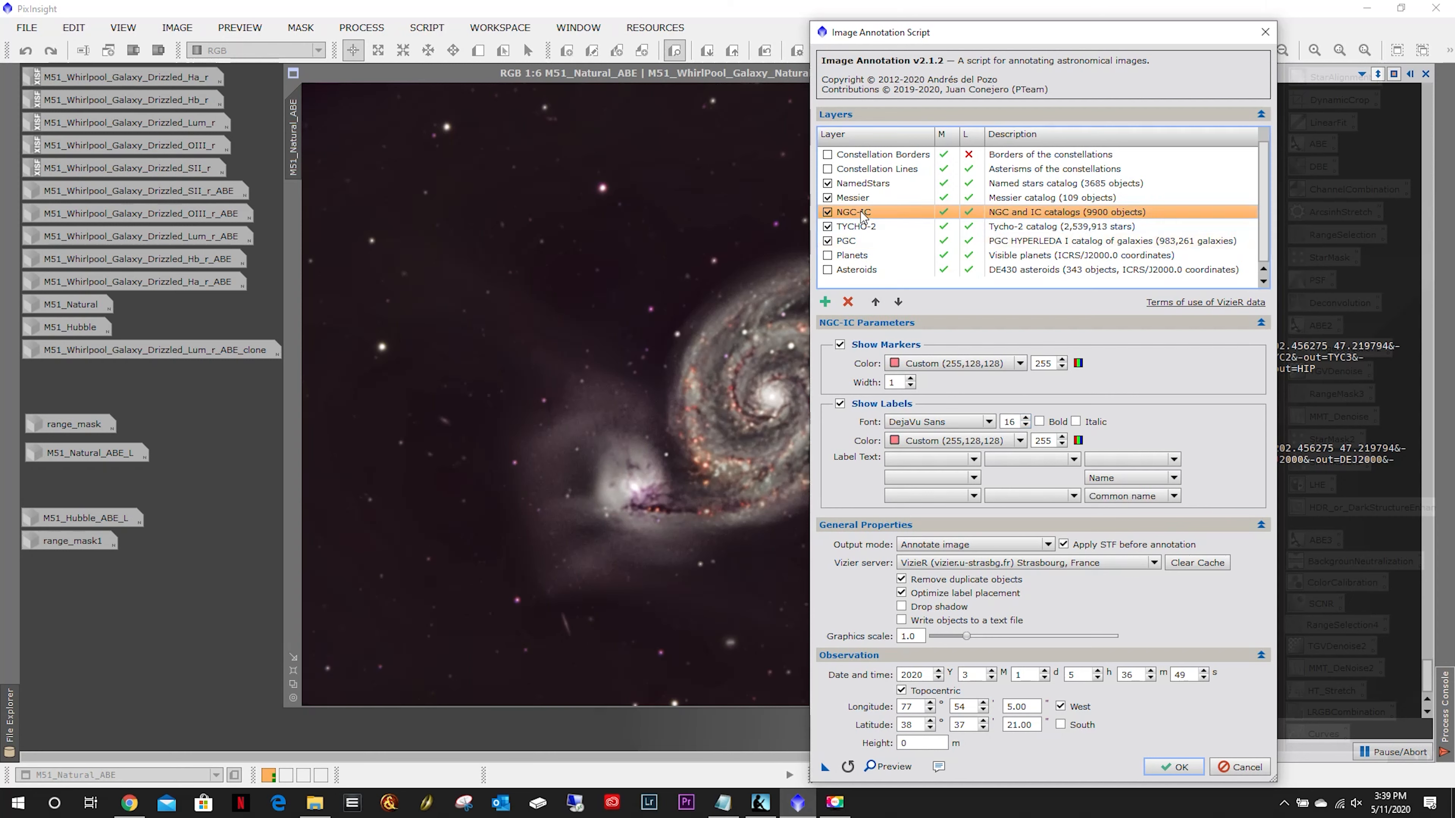
pyautogui.click(1025, 418)
pyautogui.click(1025, 418)
pyautogui.click(1025, 418)
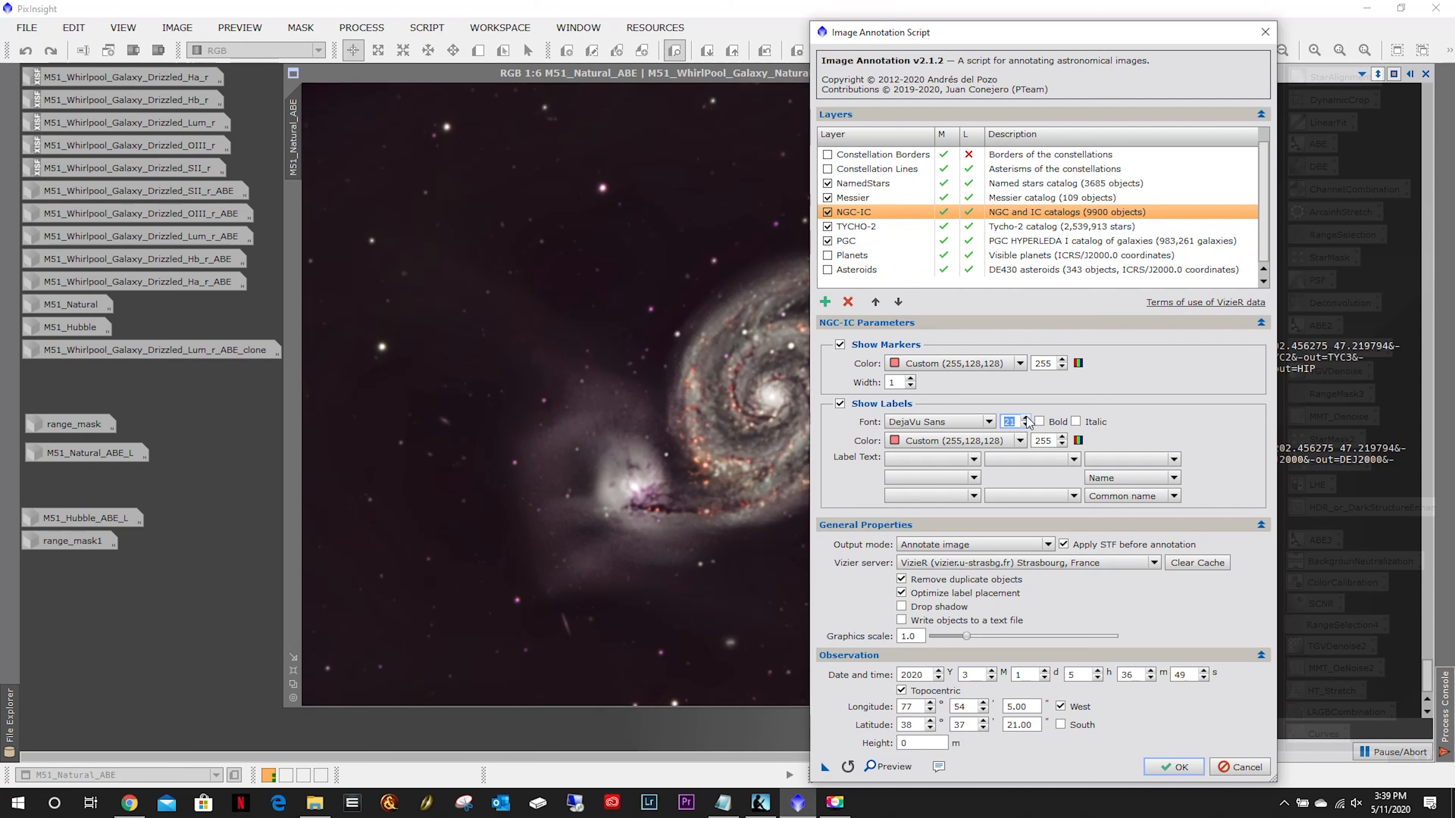
# Set the label font size of the Messier layer to 24.
pyautogui.click(888, 201)
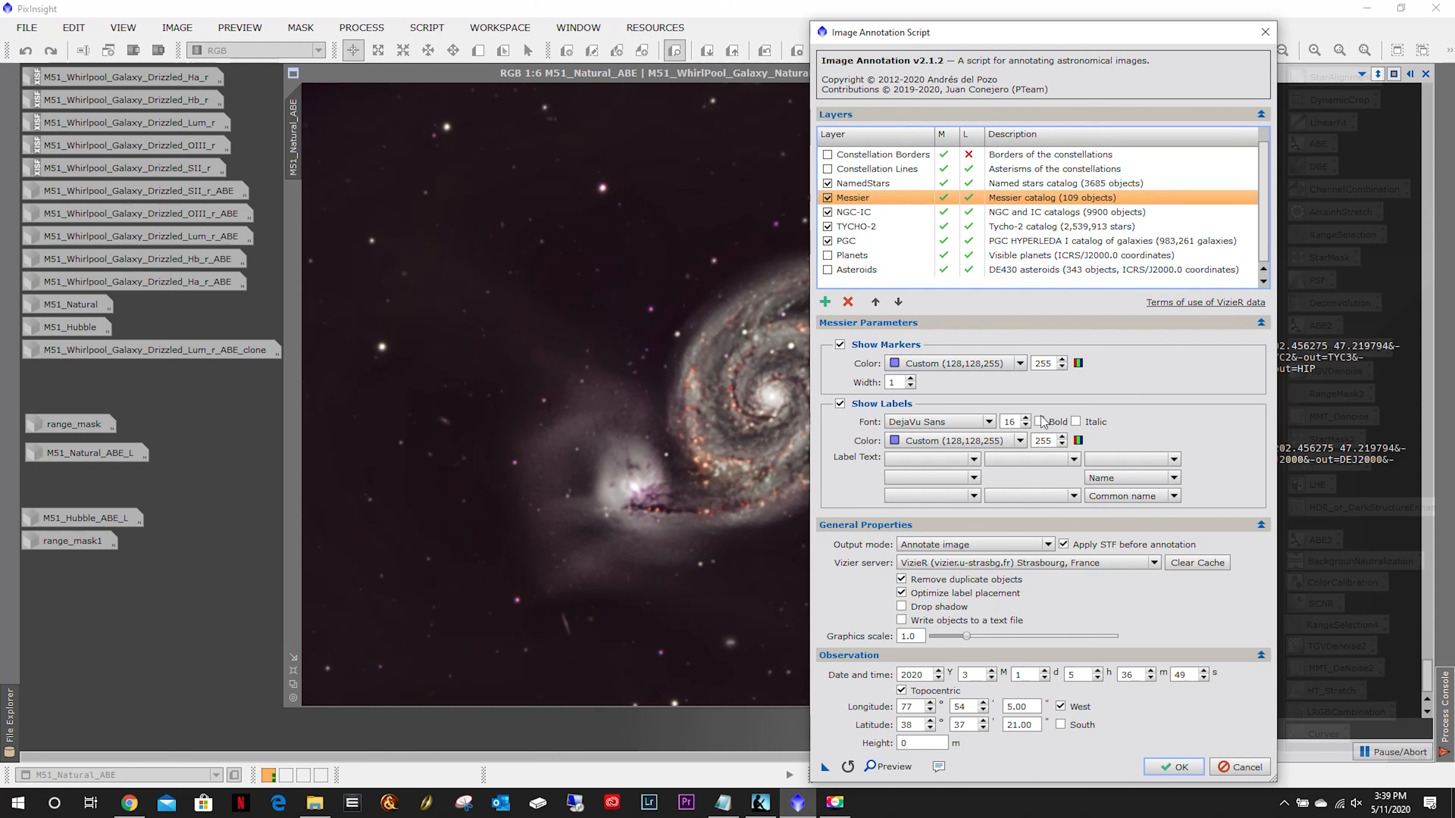
pyautogui.click(1025, 418)
pyautogui.click(1025, 418)
pyautogui.click(1025, 418)
pyautogui.click(1025, 418)
pyautogui.click(1025, 419)
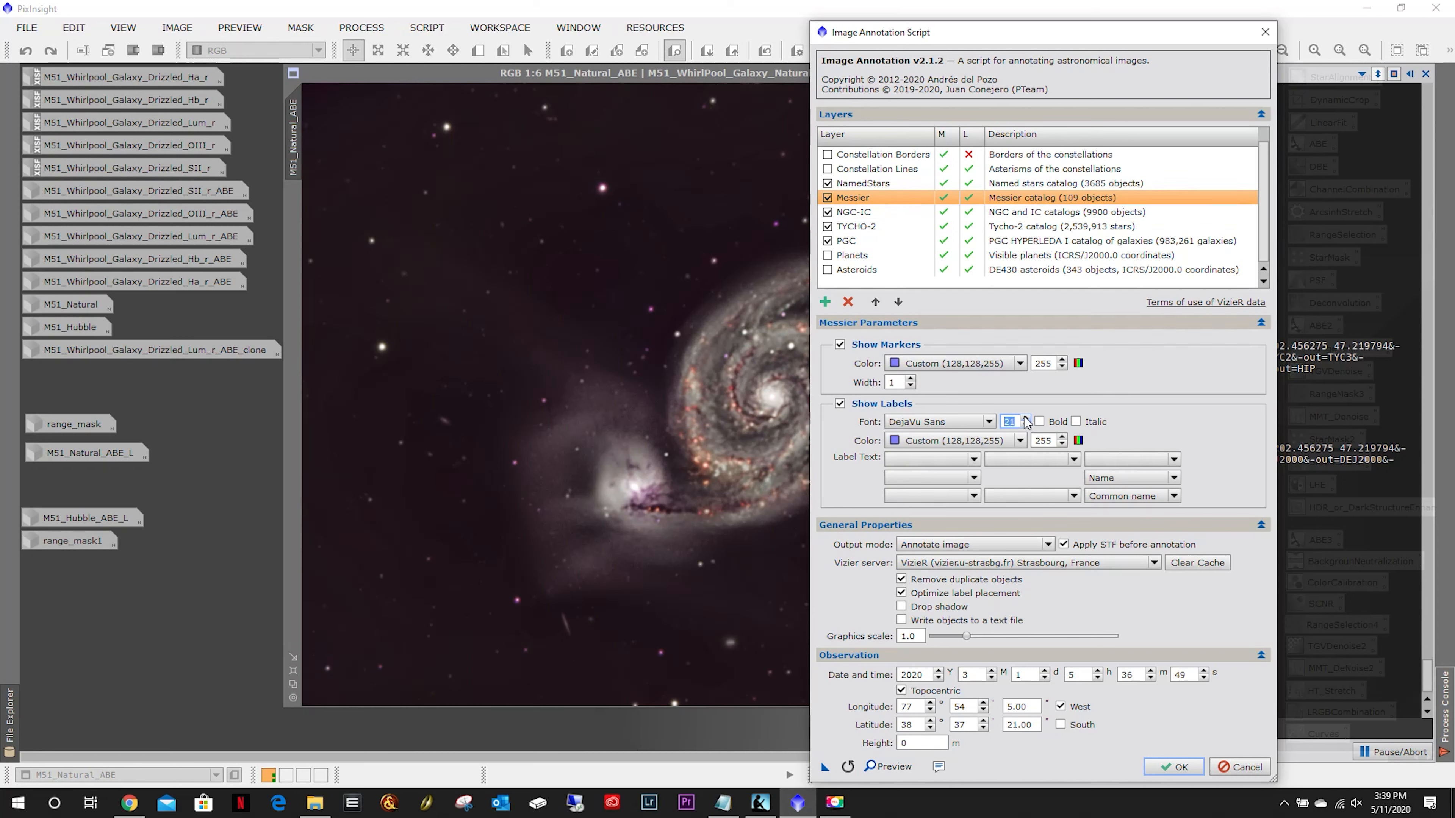
pyautogui.click(1025, 418)
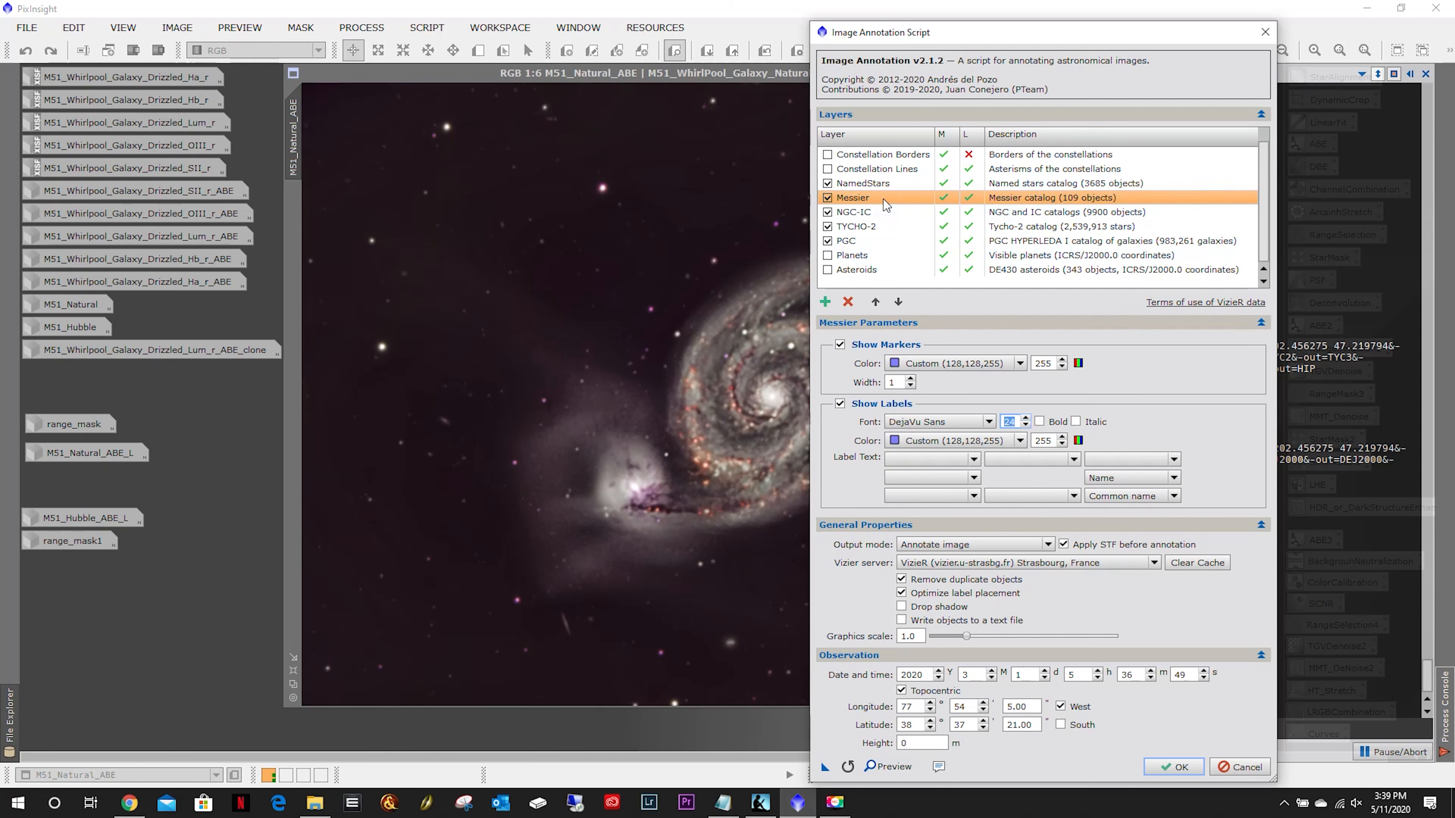
# Set the label font size of the NamedStars layer to 24.
pyautogui.click(885, 184)
pyautogui.click(1025, 418)
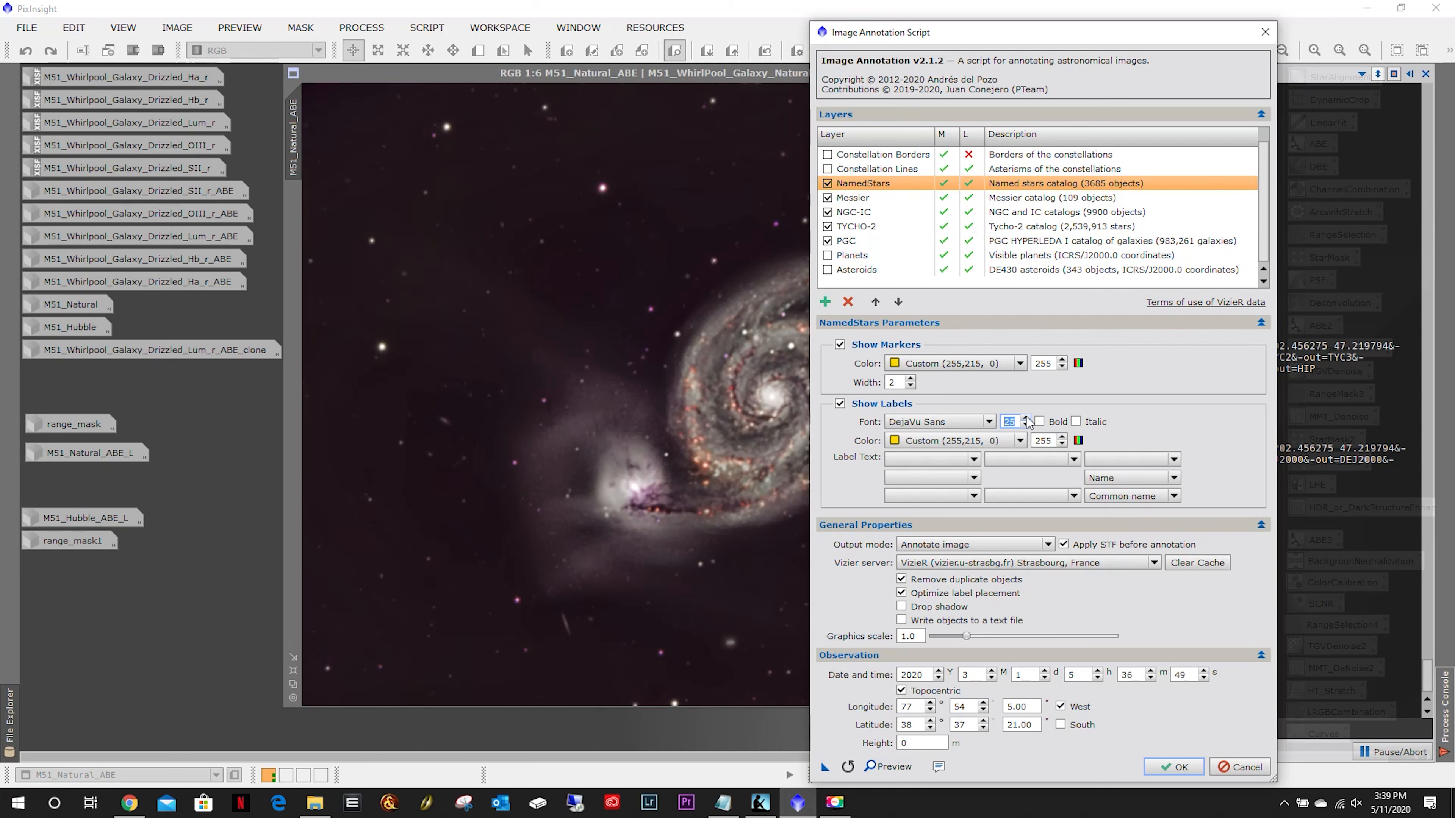
pyautogui.click(1025, 418)
pyautogui.click(1026, 418)
pyautogui.click(1026, 417)
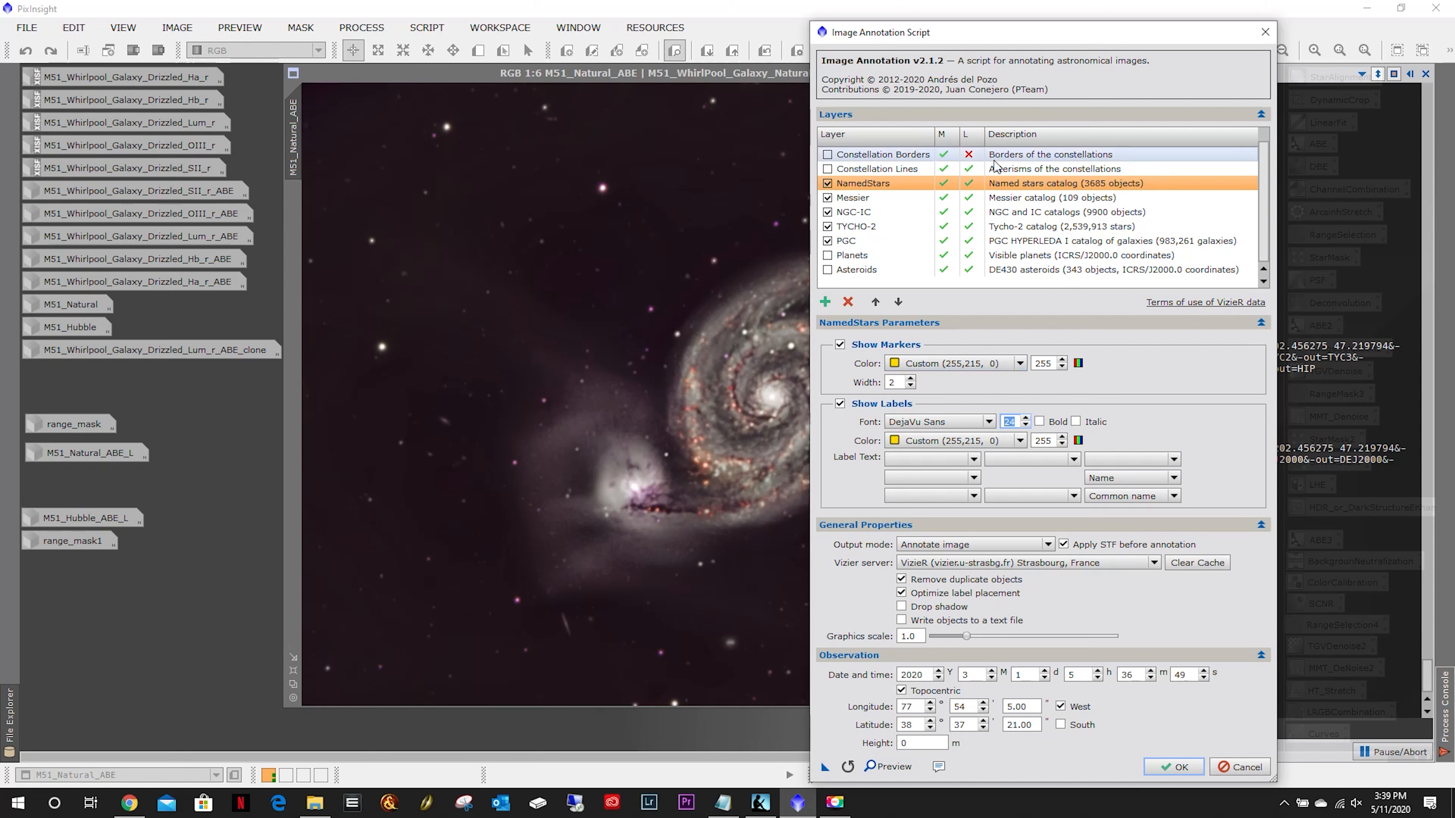
# Preview the annotation with the enlarged labels, inspect the markers and labels around M51, and close the preview.
pyautogui.click(889, 770)
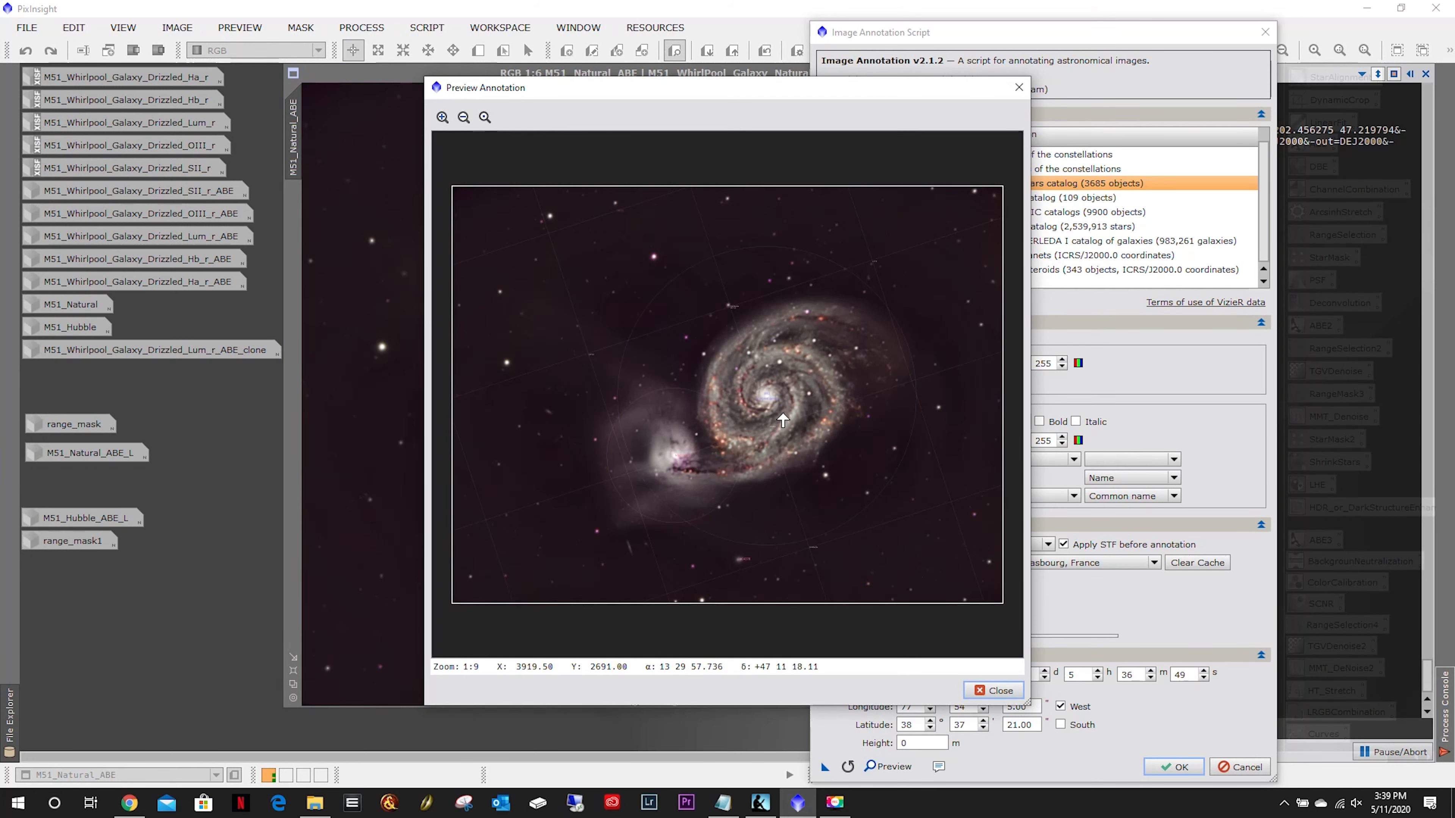
pyautogui.scroll(4, 782, 420)
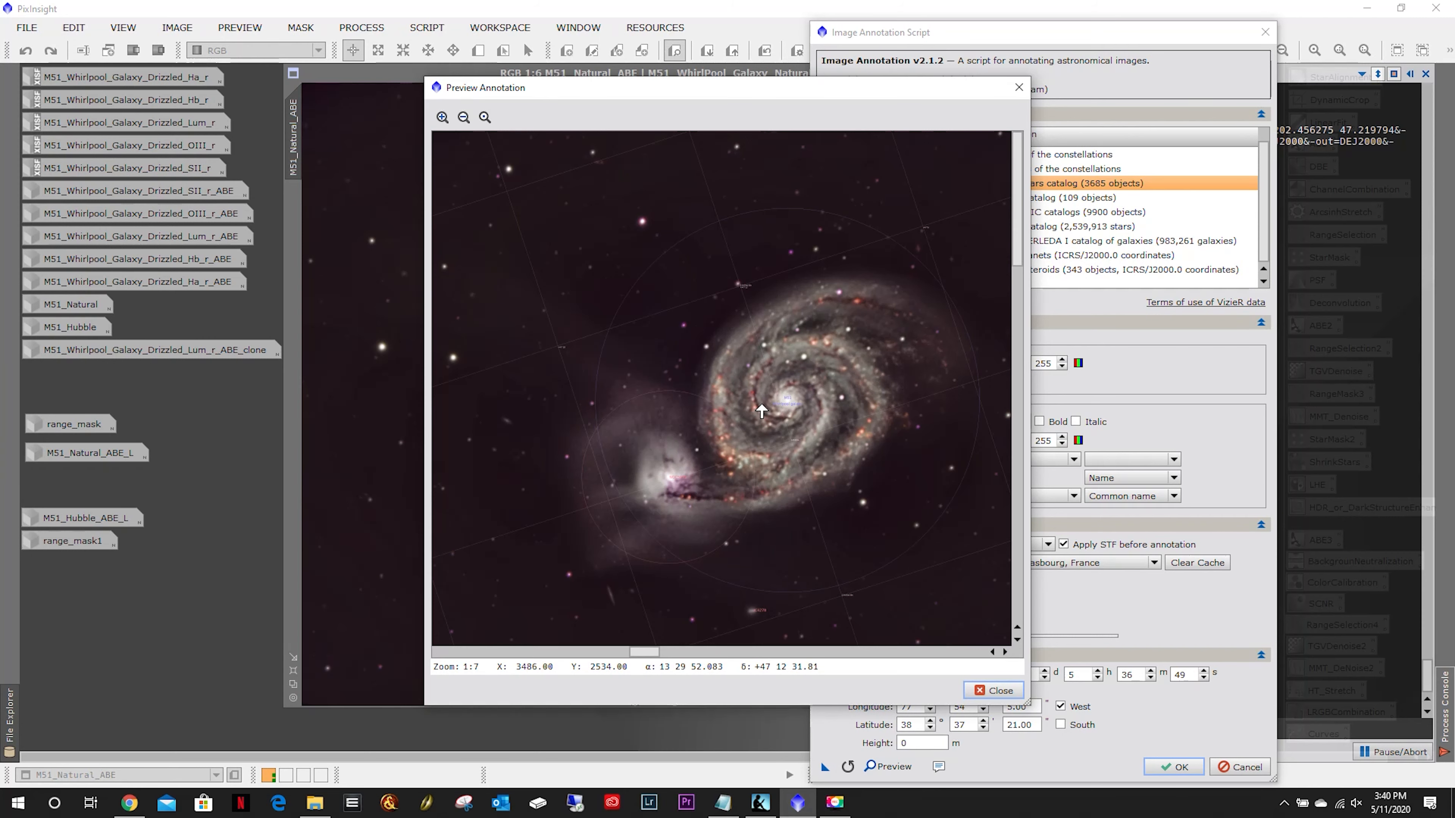
pyautogui.scroll(1, 762, 411)
pyautogui.scroll(-5, 759, 410)
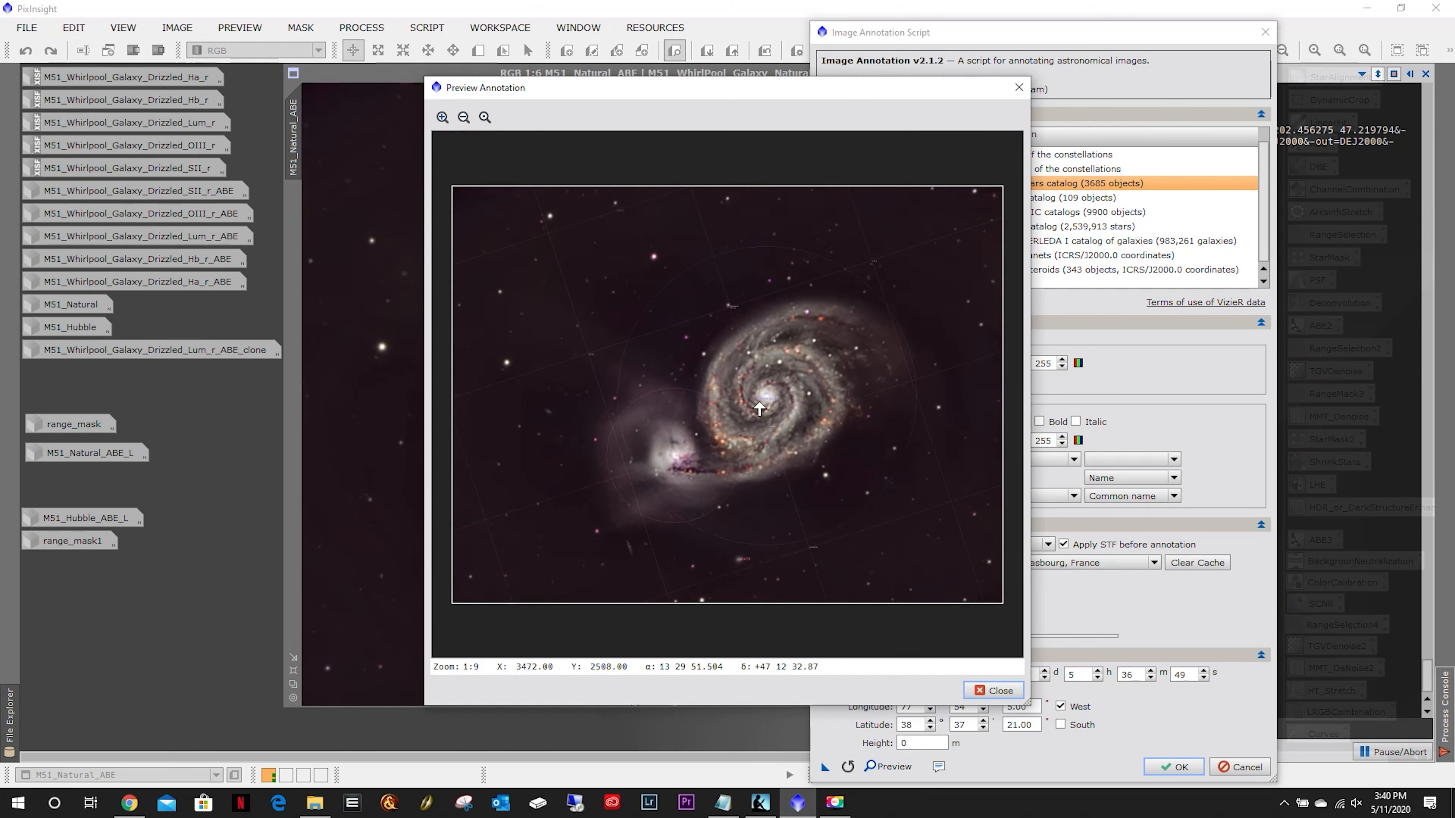
pyautogui.click(1019, 87)
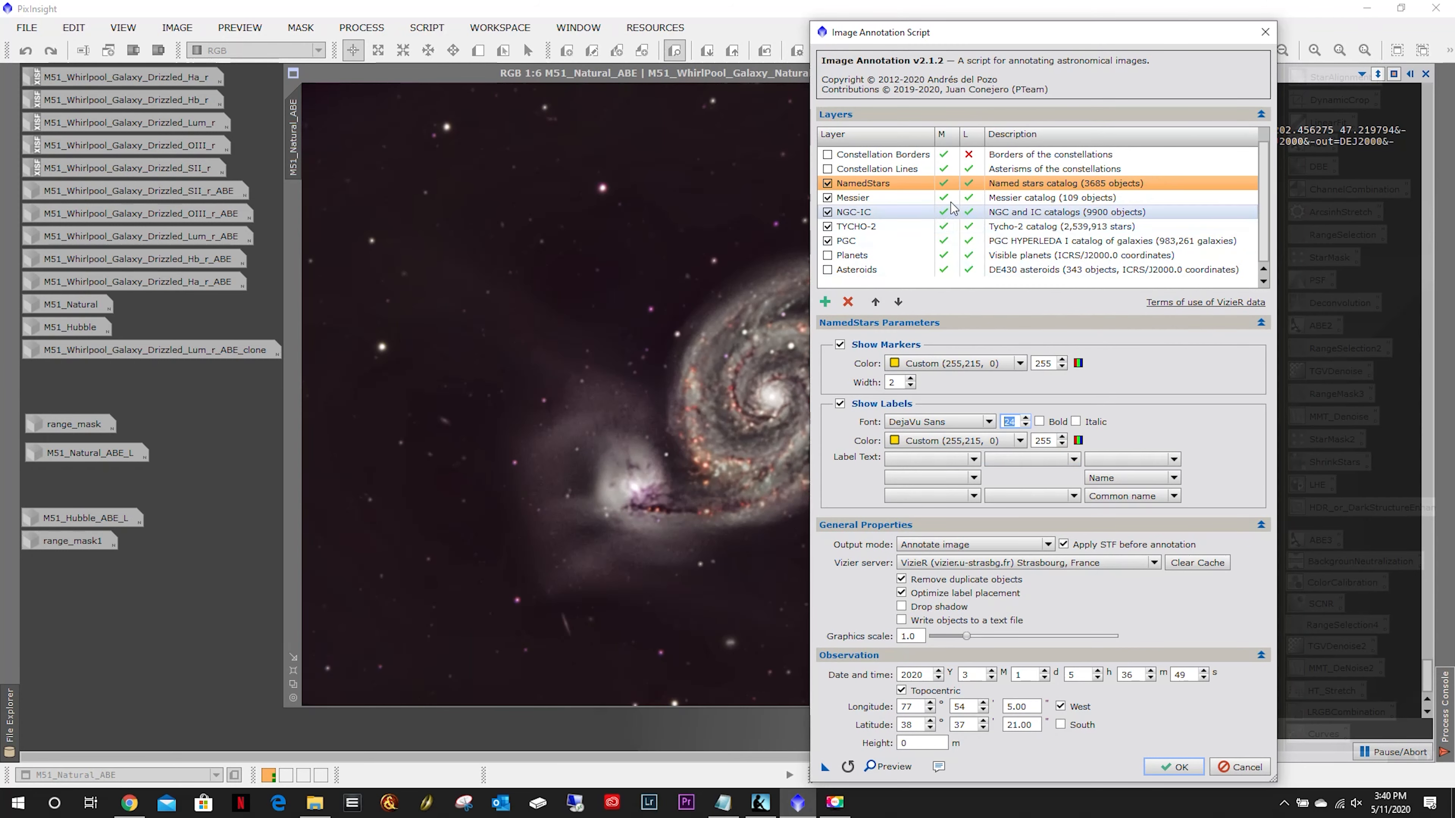
# Set the NGC-IC layer's marker line width to 2 and its label font size to 36.
pyautogui.click(951, 212)
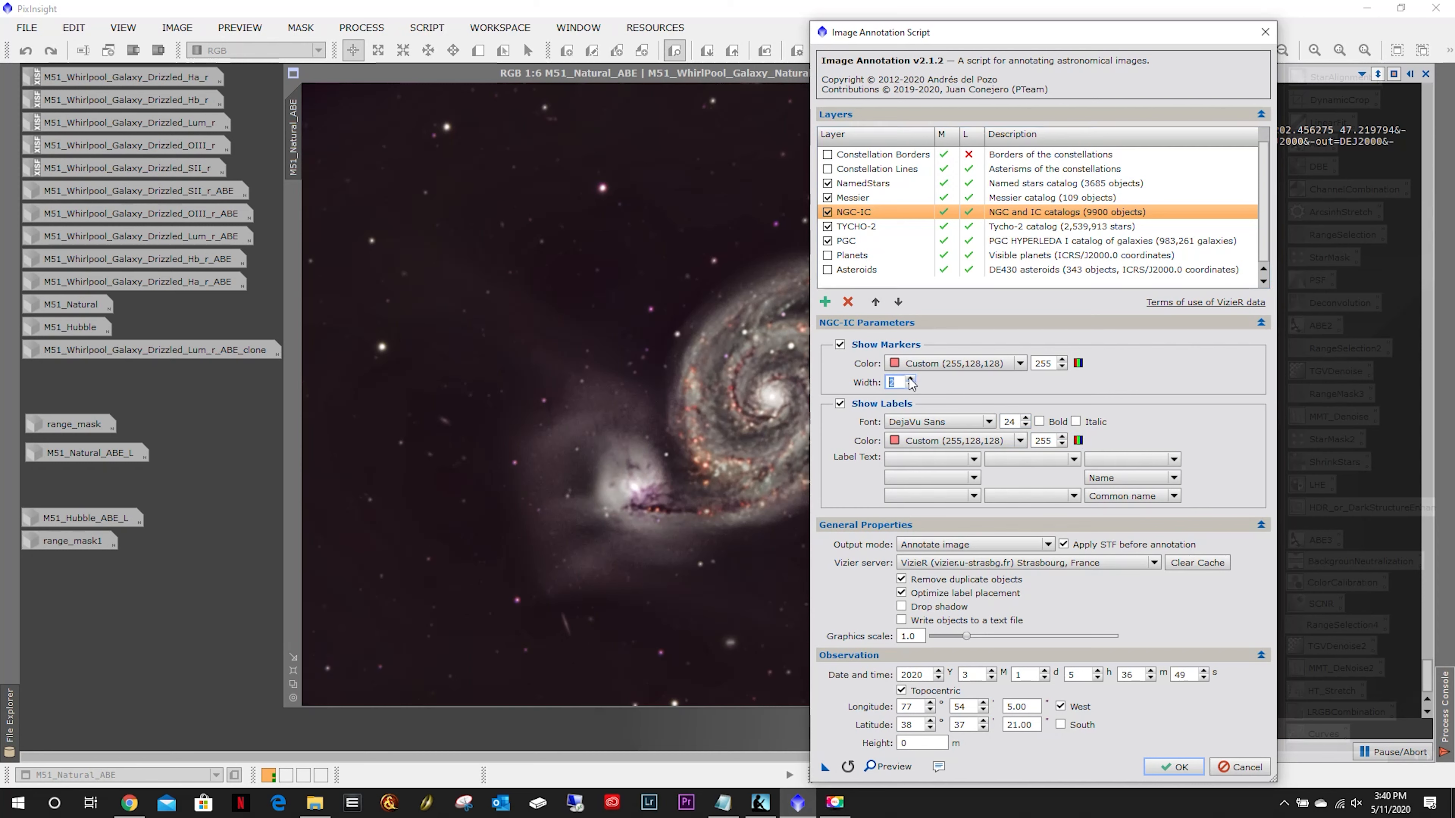
pyautogui.doubleClick(892, 381)
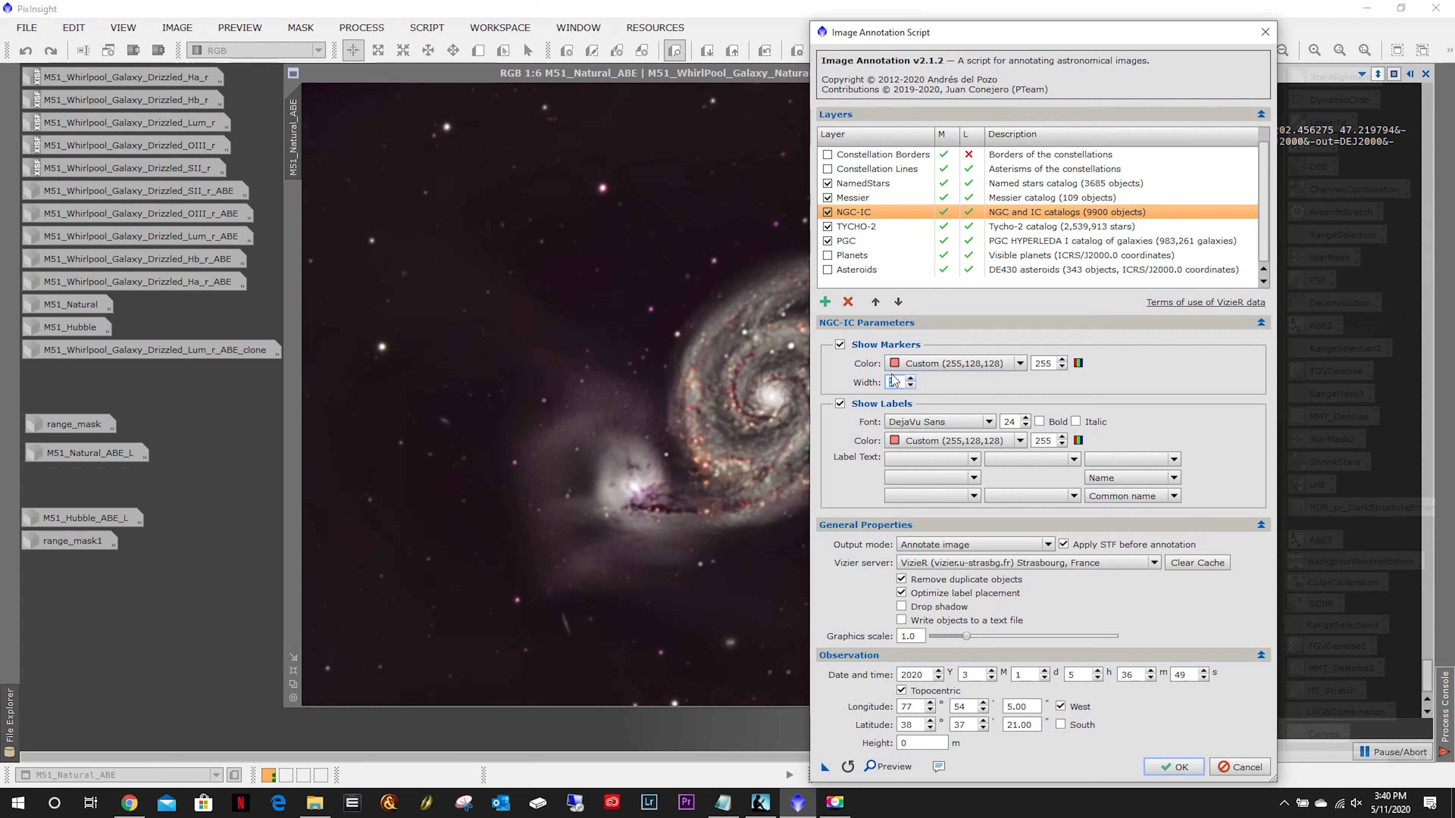
pyautogui.click(909, 378)
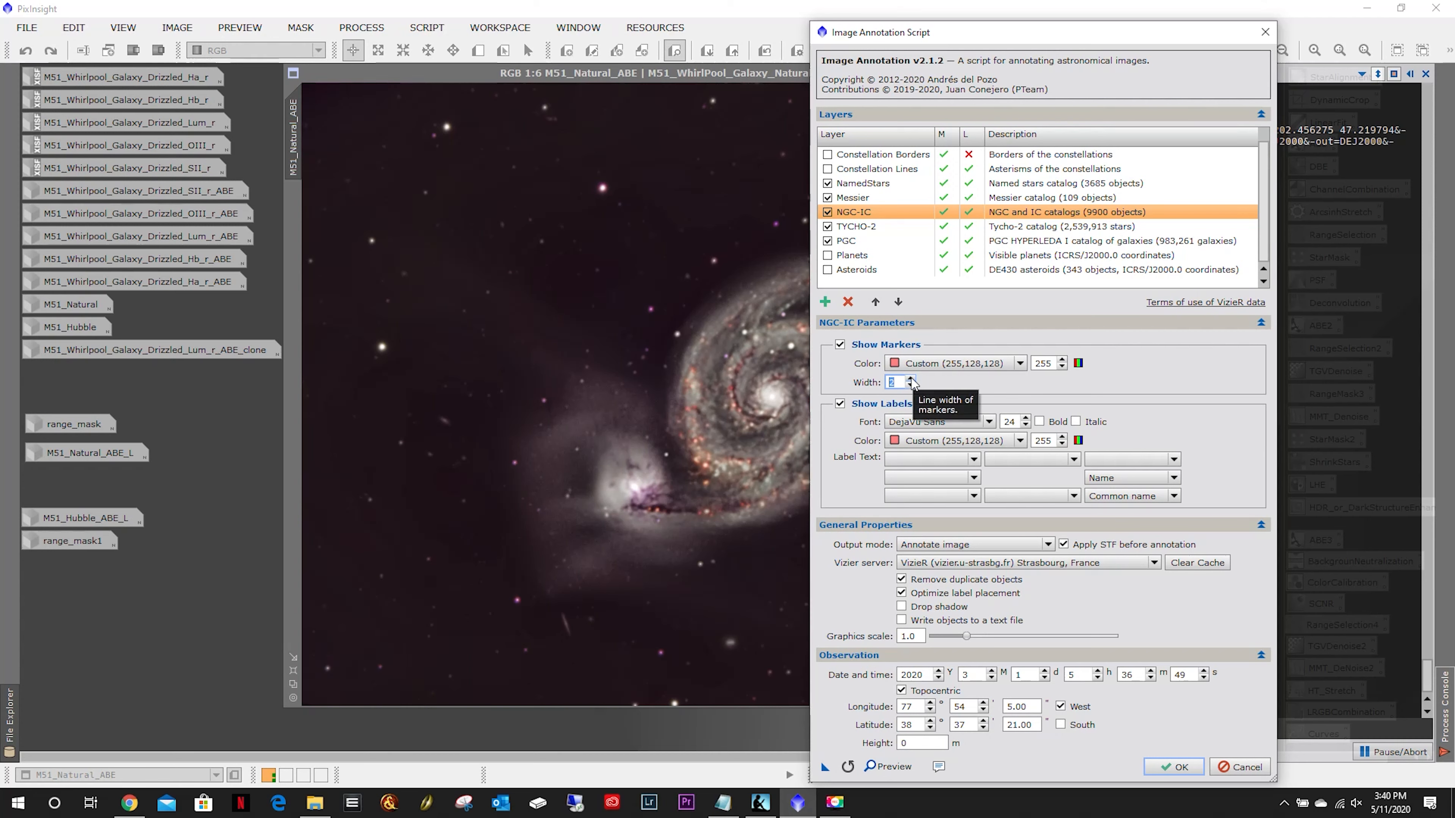
pyautogui.click(1025, 419)
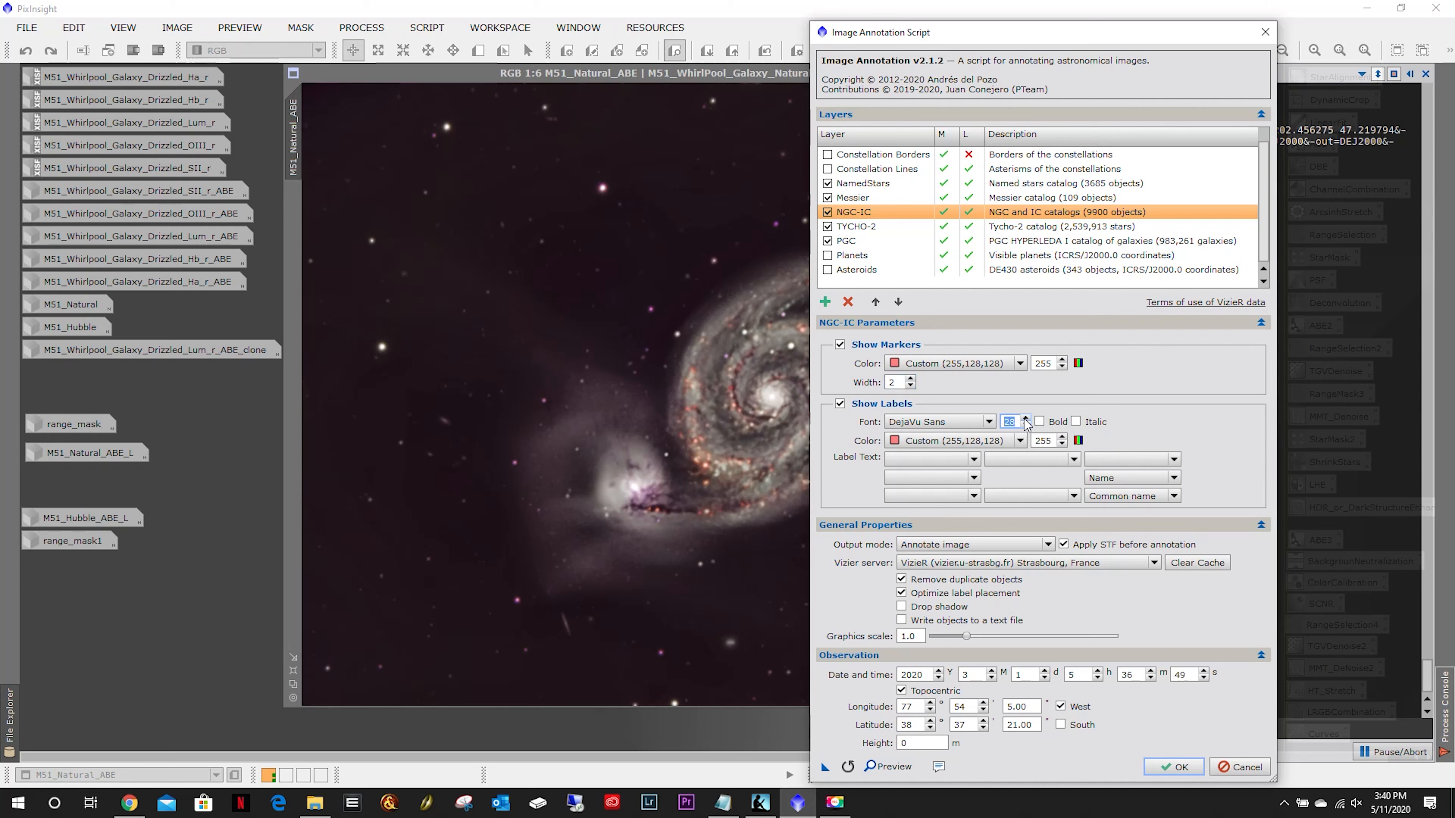
pyautogui.click(1024, 419)
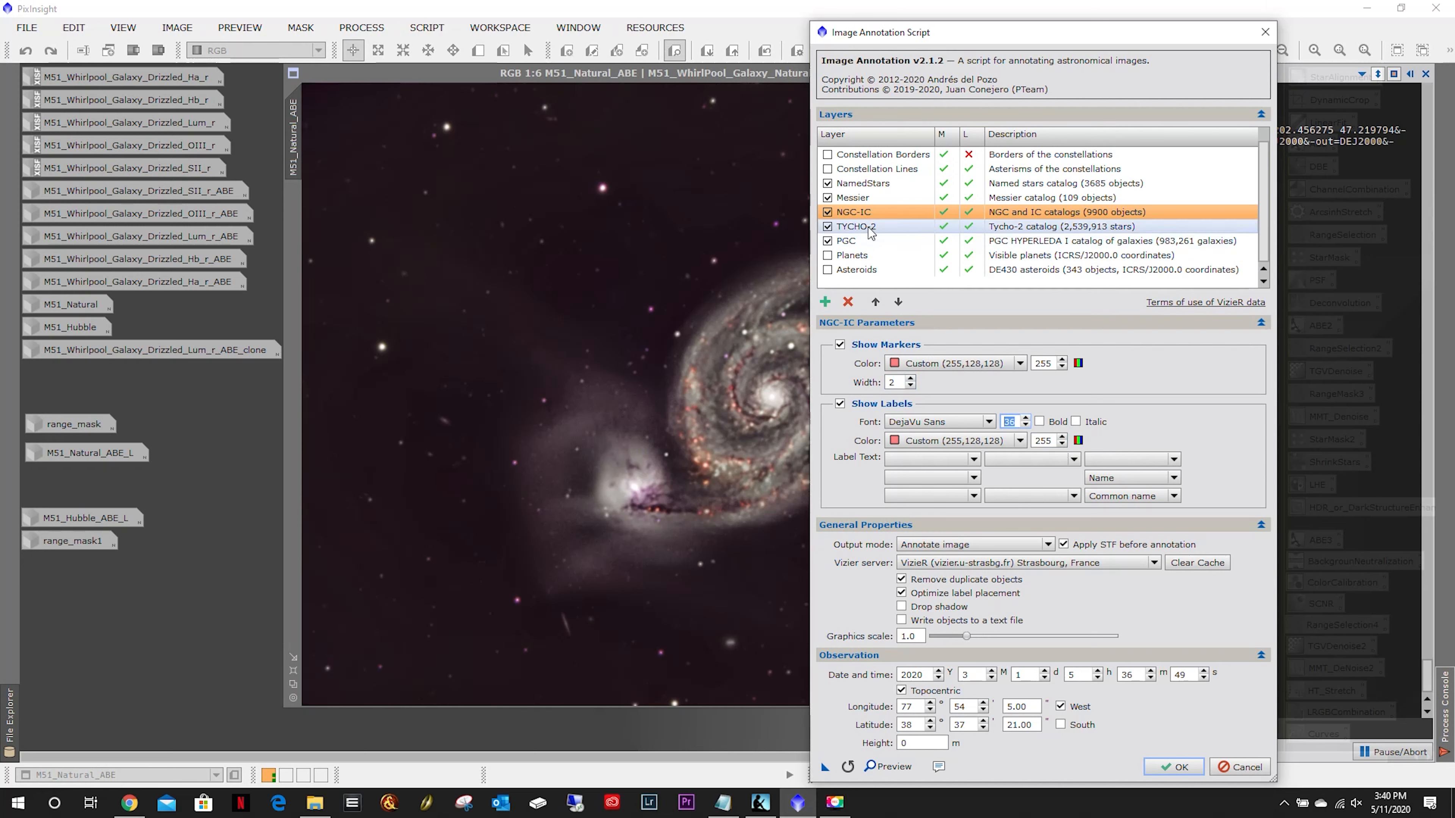
# Set the Messier layer's marker width to 2 and label font size to 36, and check the result in a preview.
pyautogui.click(866, 200)
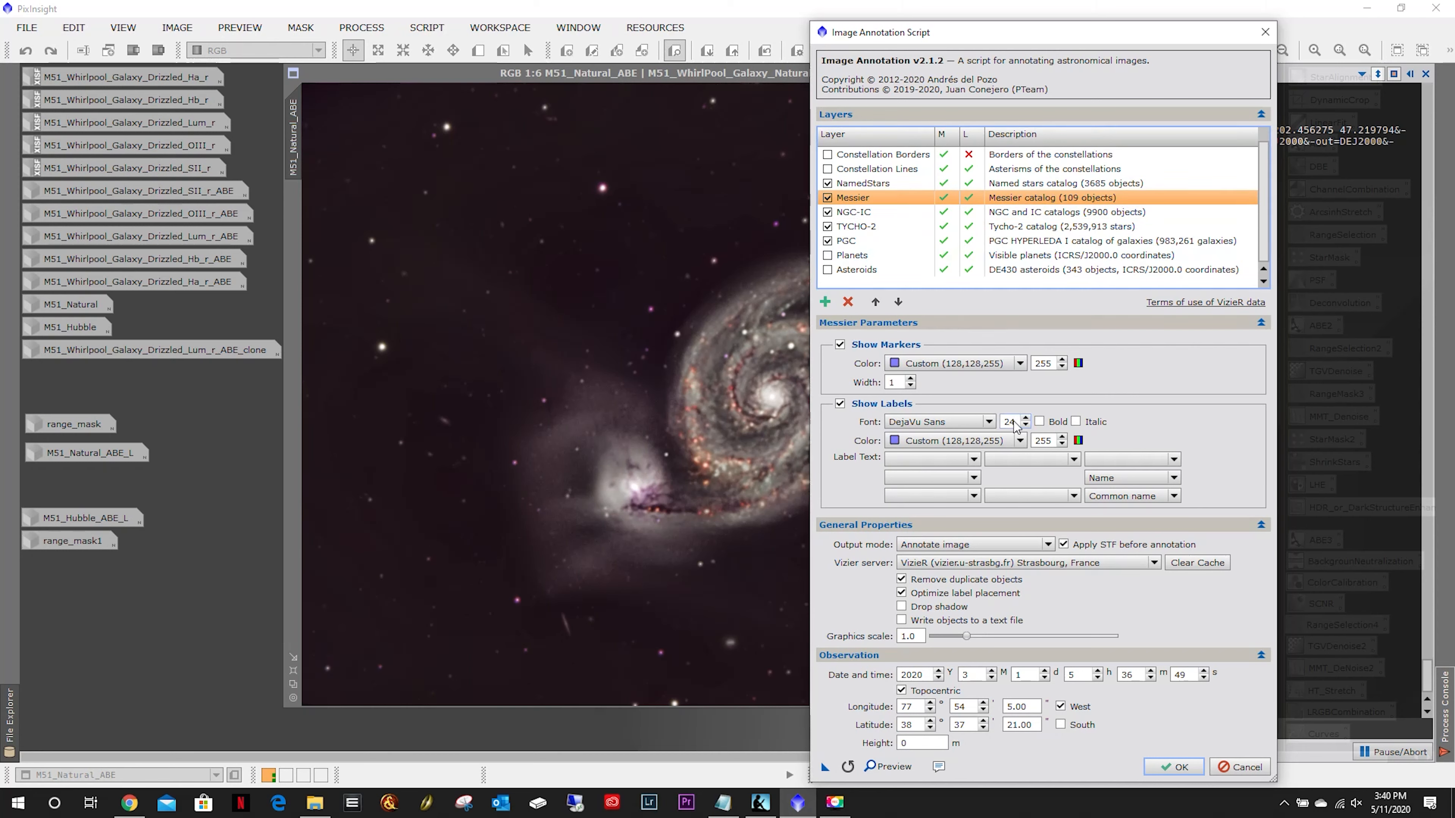
pyautogui.click(1025, 417)
pyautogui.click(1025, 417)
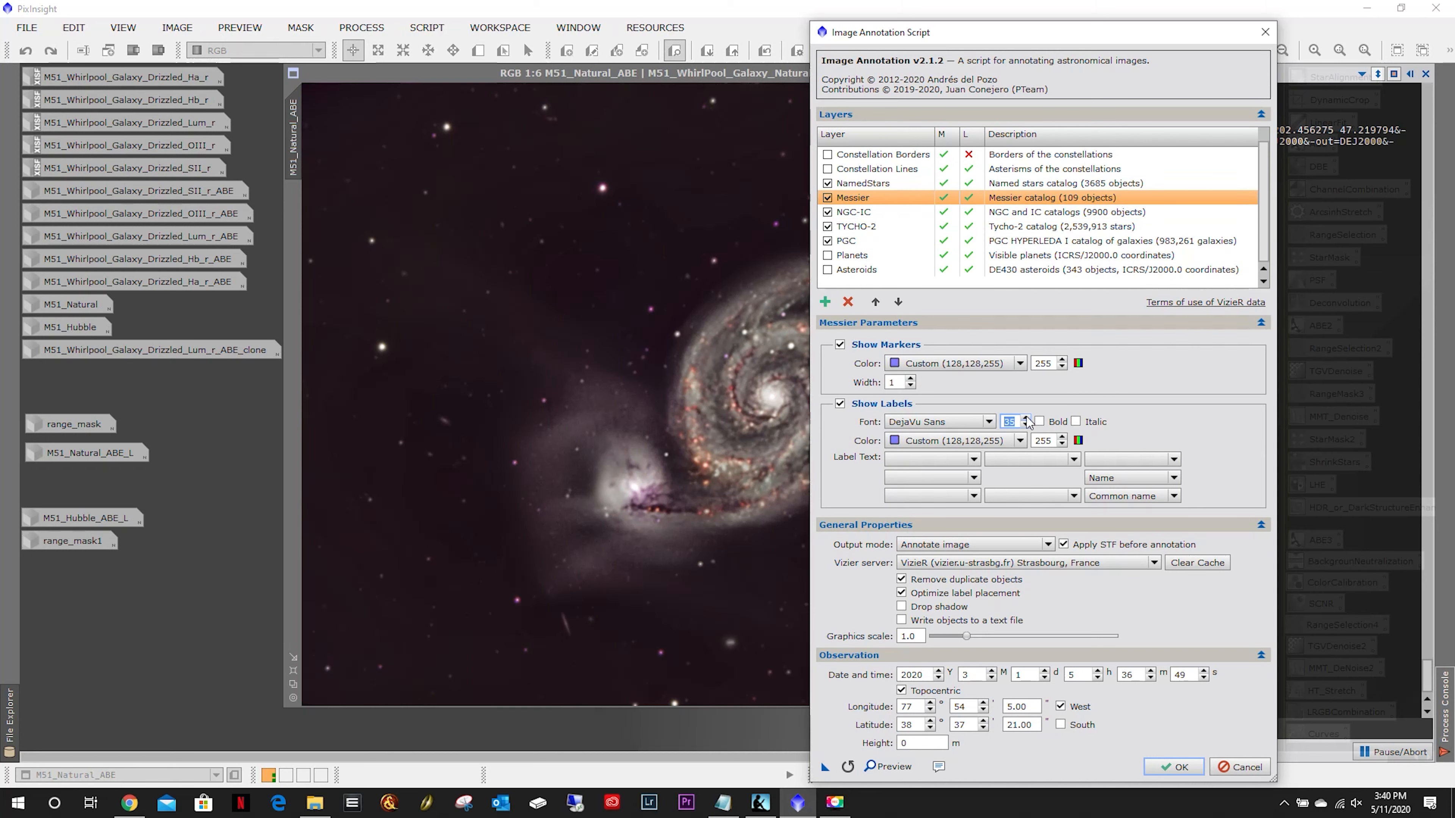
pyautogui.click(910, 378)
pyautogui.click(887, 766)
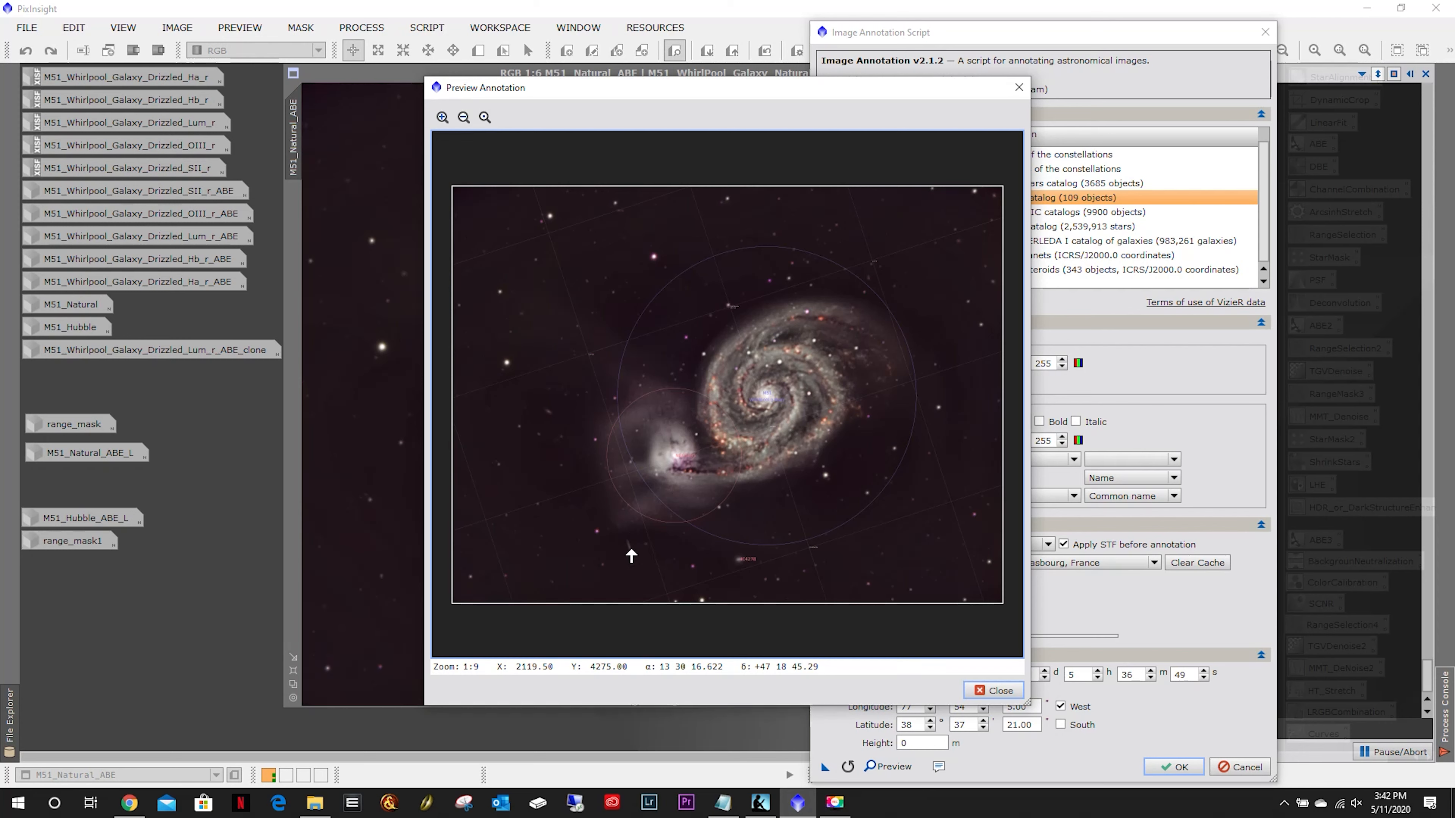
pyautogui.click(993, 690)
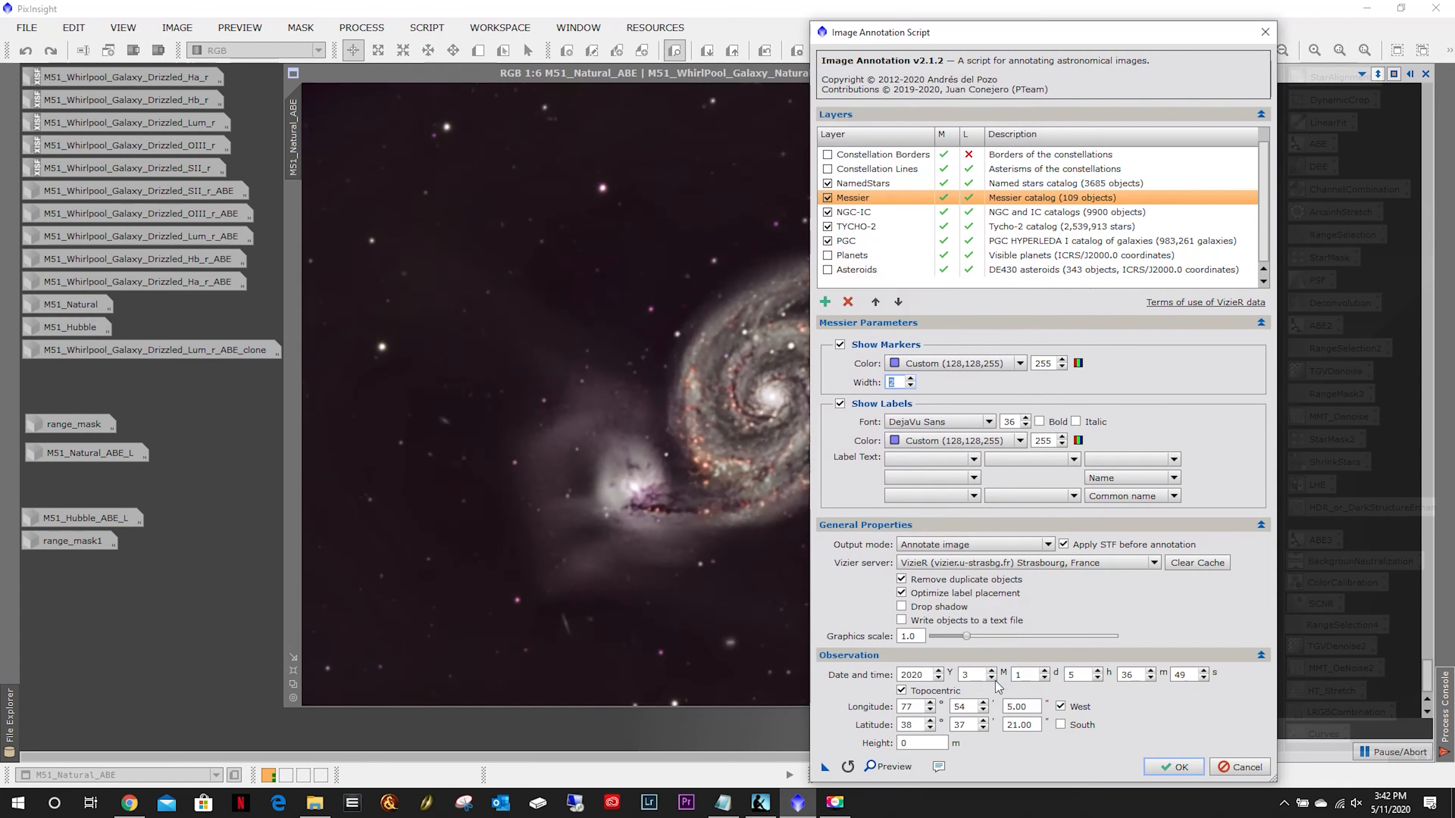
# Switch to Stellarium, search for M51, and examine the small faint galaxies beyond its companion.
pyautogui.click(17, 801)
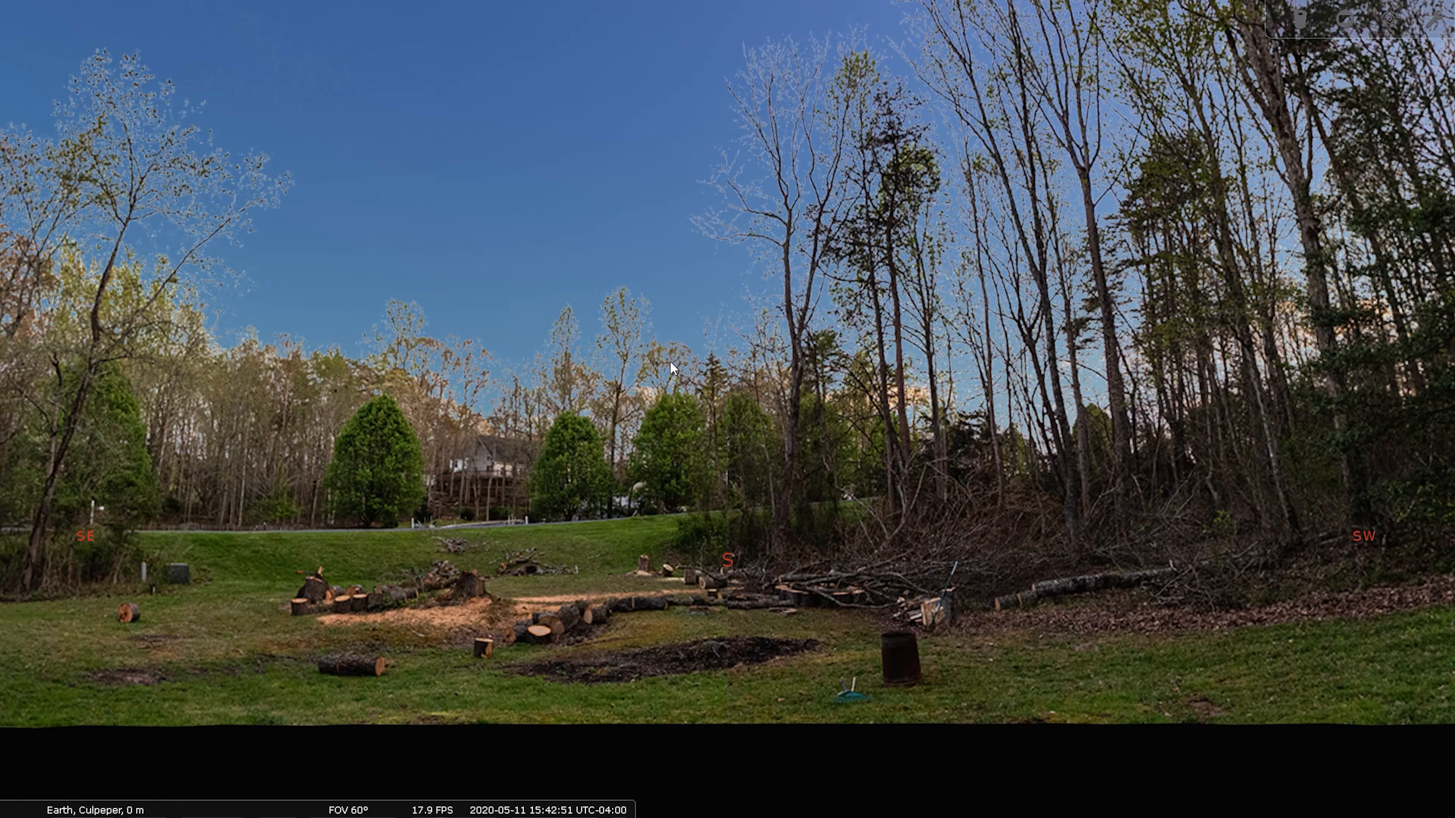
pyautogui.press('F3')
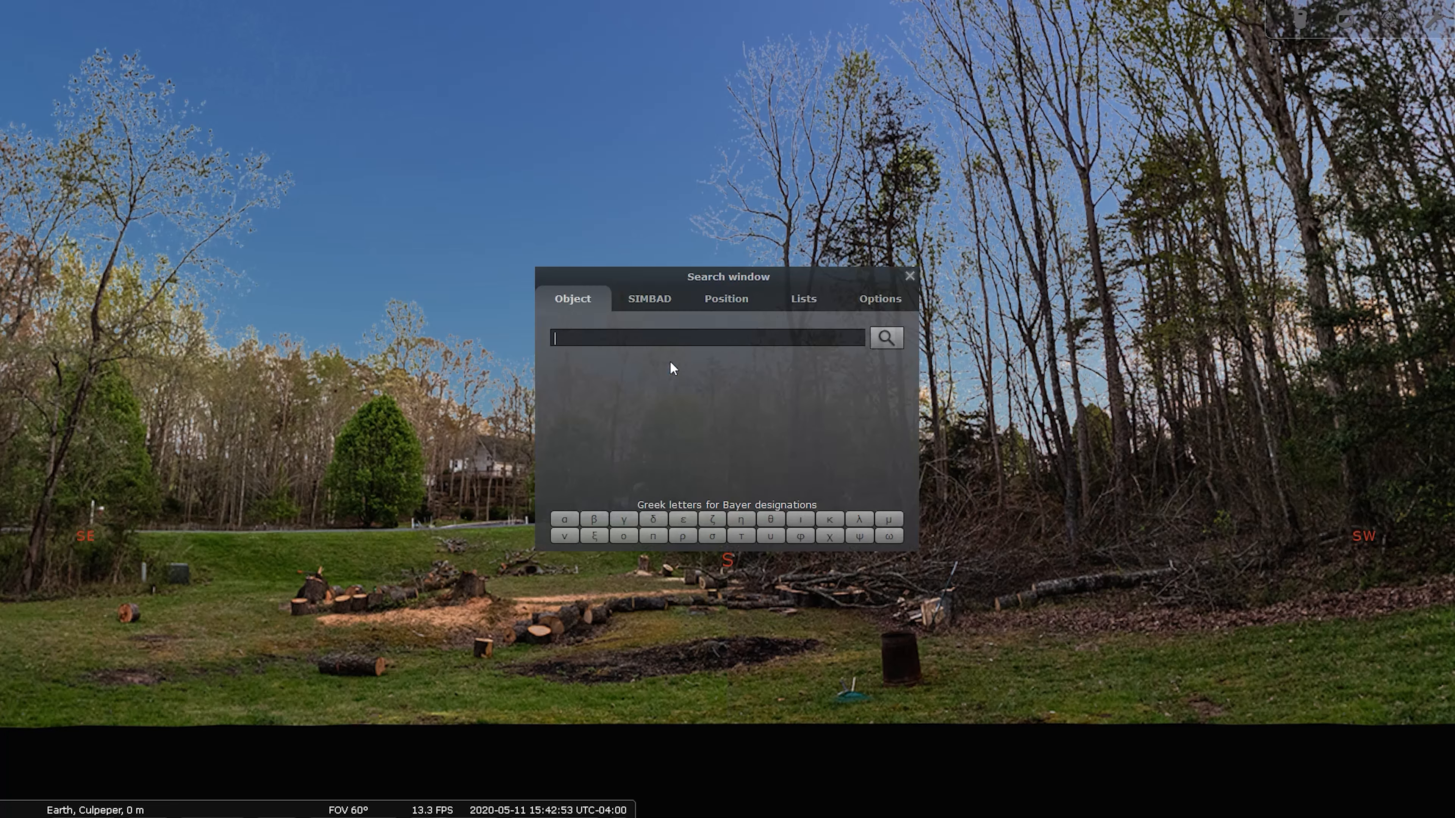
pyautogui.write('m51')
pyautogui.press('Return')
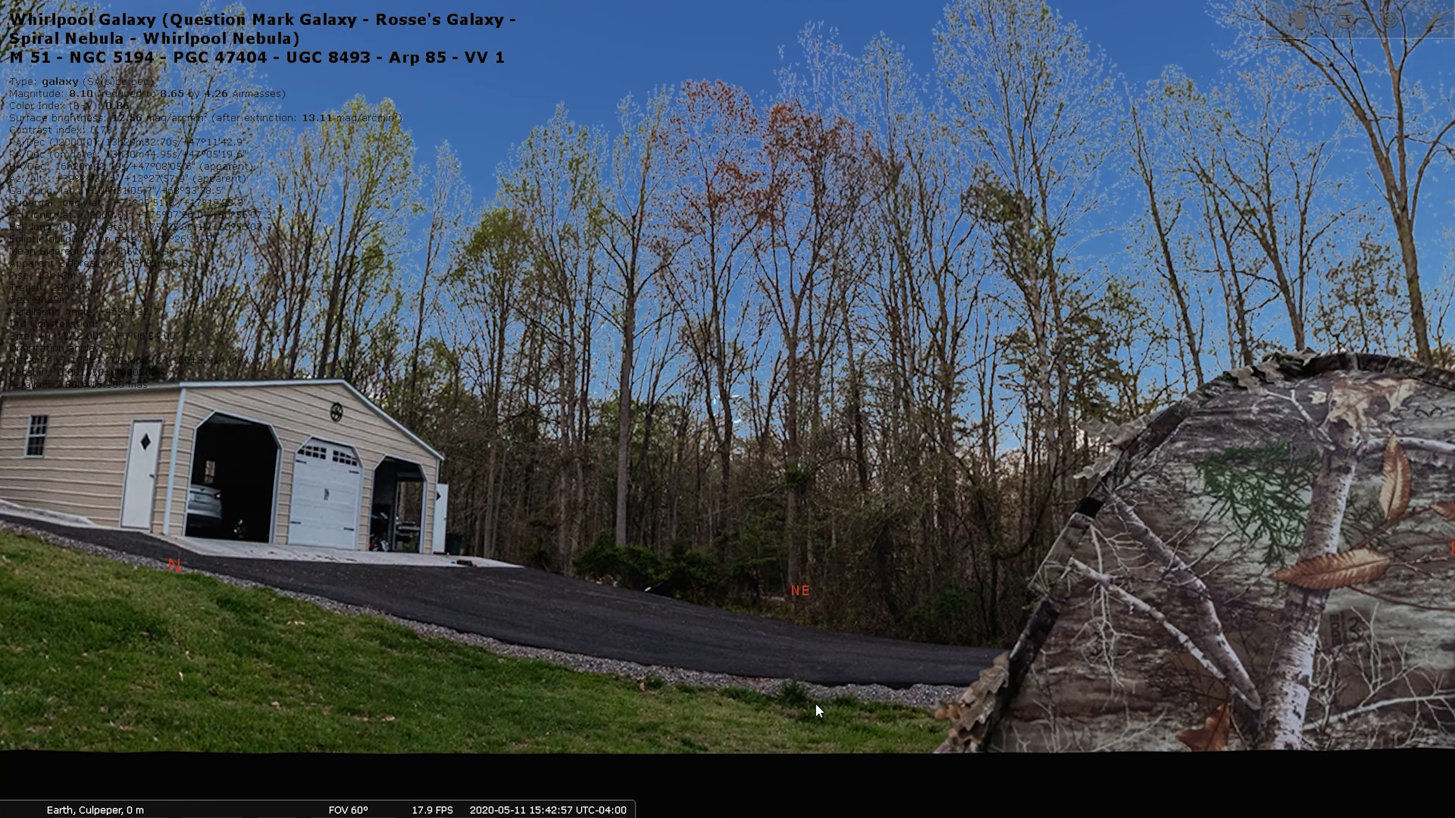
pyautogui.moveTo(576, 813)
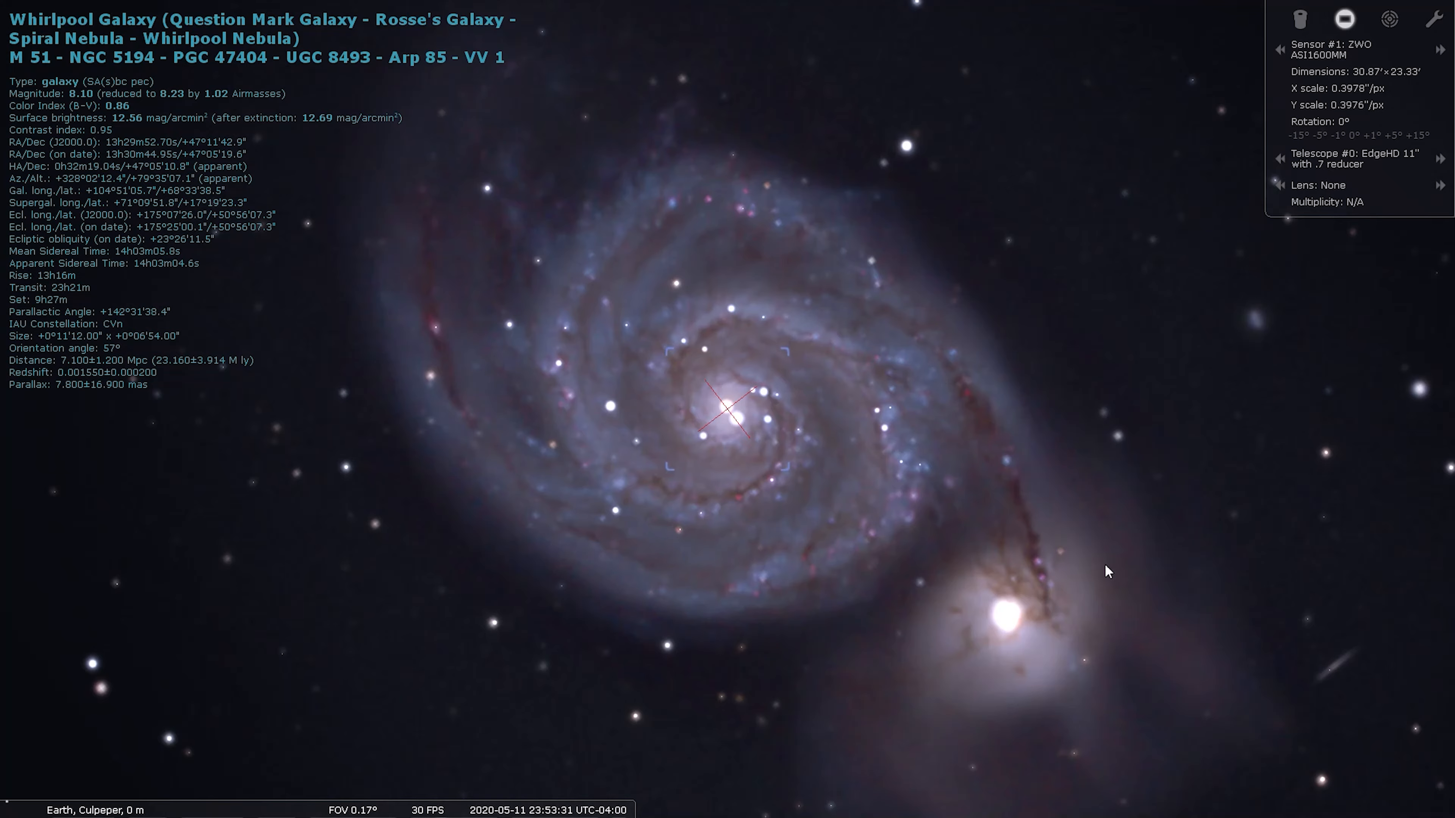
pyautogui.moveTo(1332, 624); pyautogui.dragTo(844, 487)
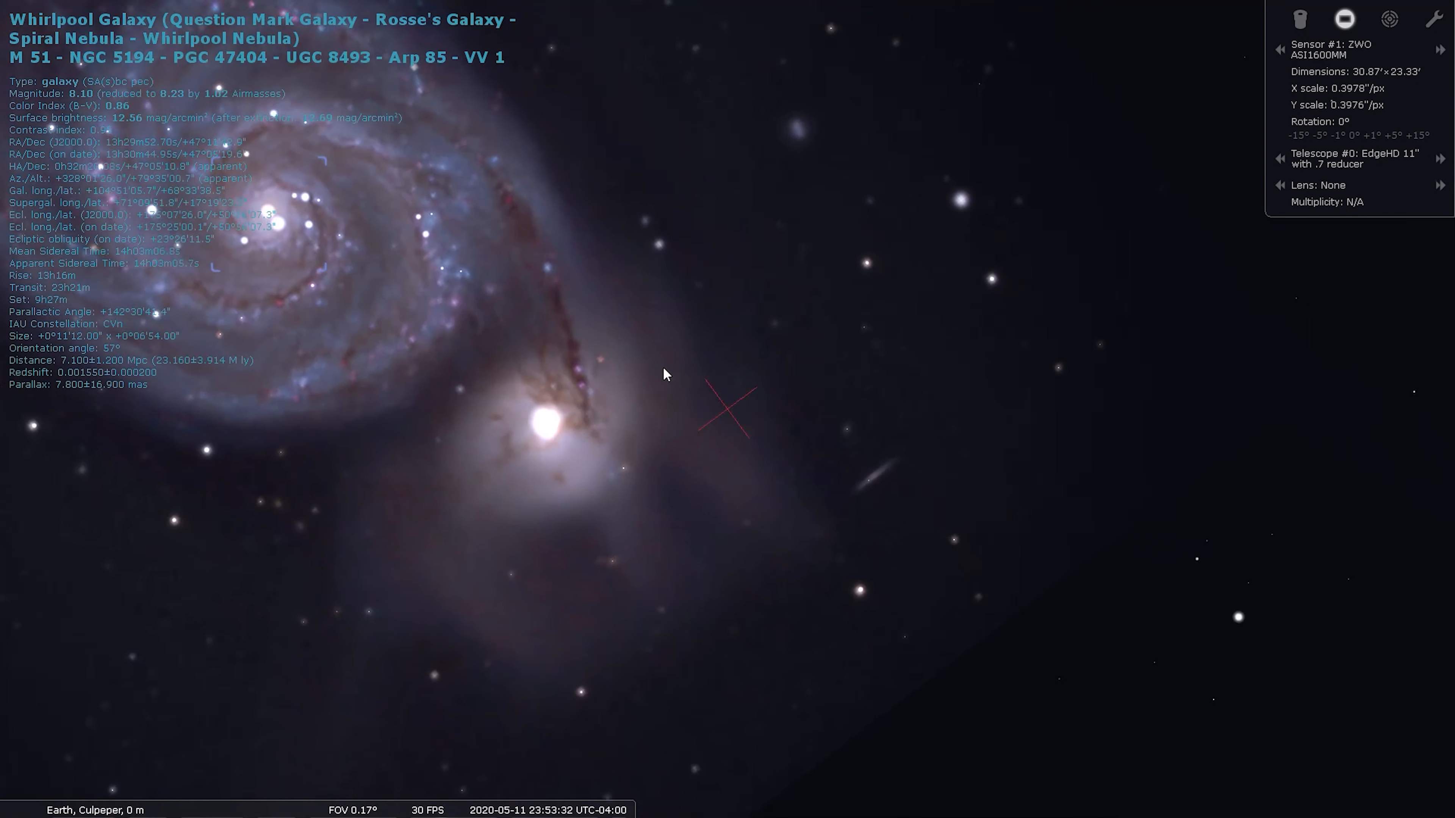
pyautogui.click(852, 493)
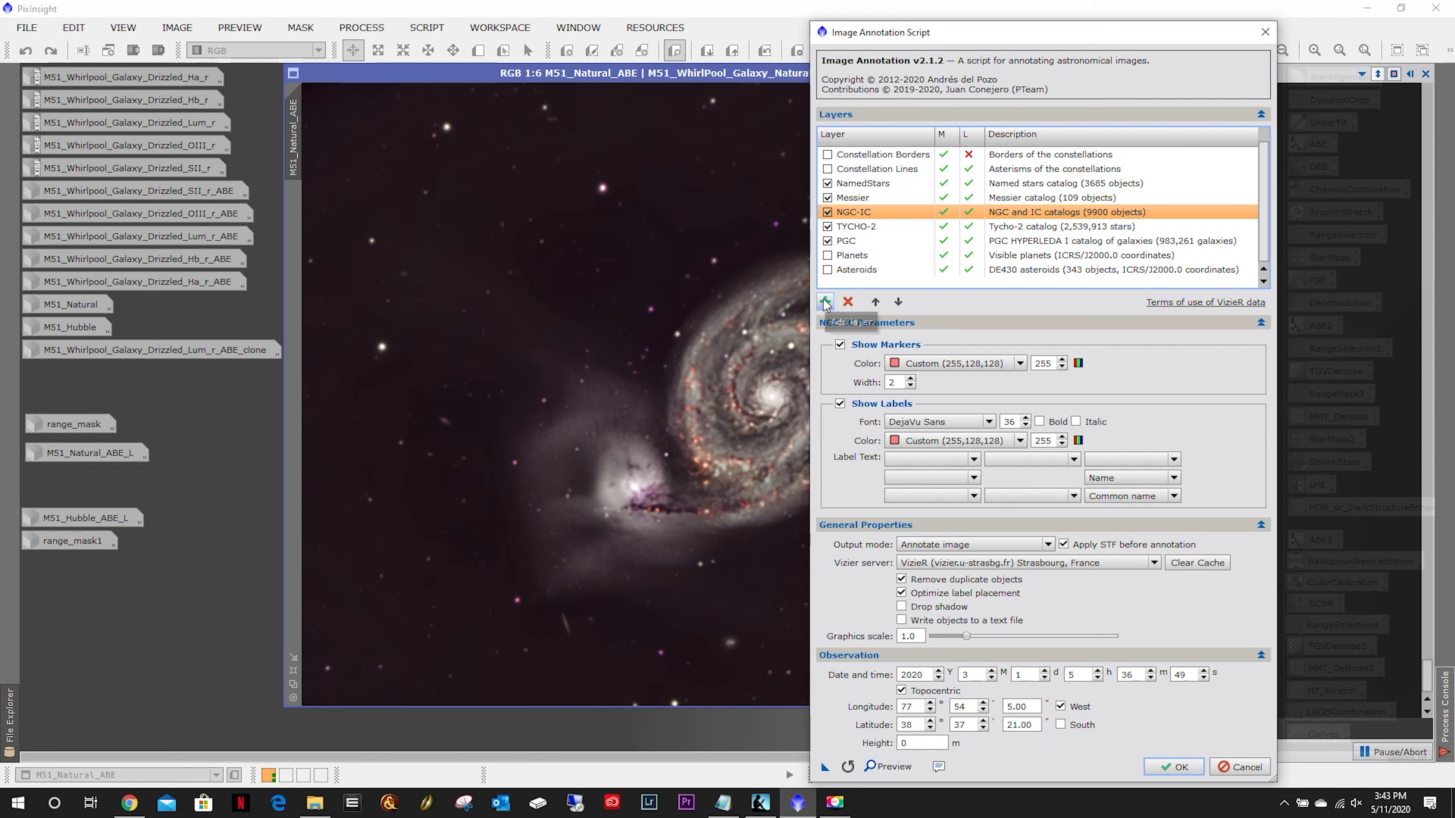
# Add the Barnard catalog of dark objects as a new layer in the PixInsight annotation script.
pyautogui.click(827, 302)
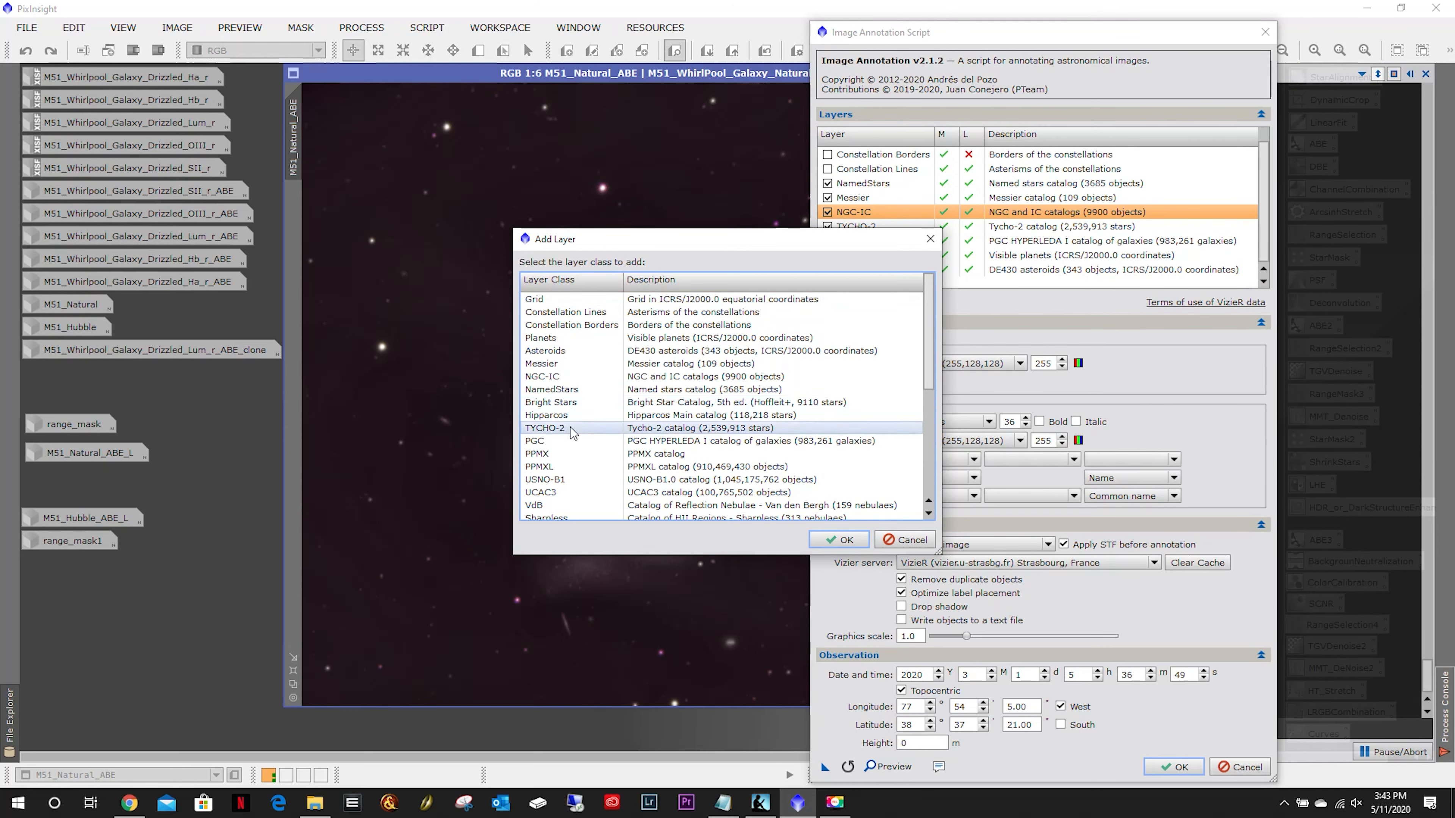
pyautogui.scroll(-2, 575, 428)
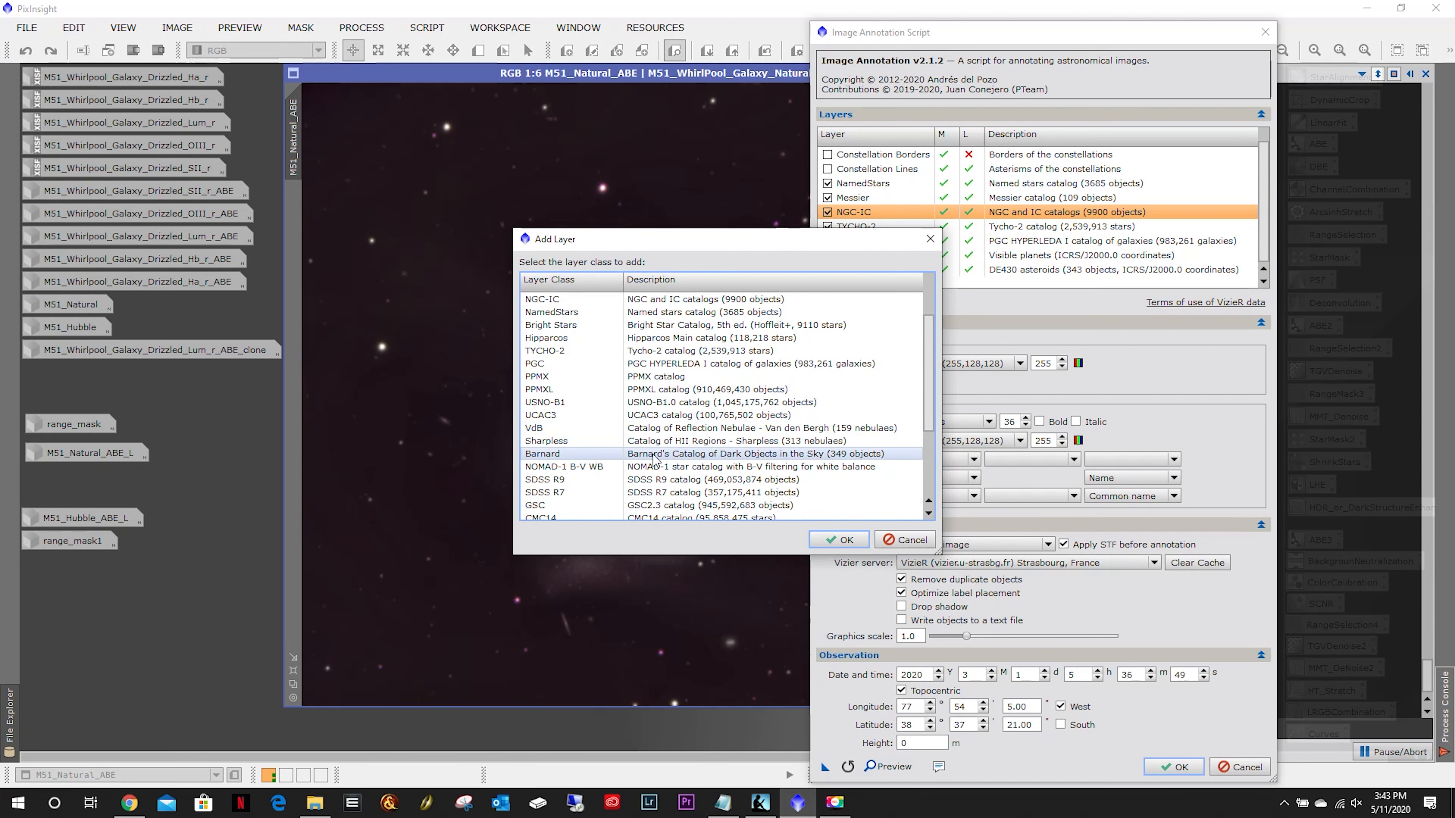
pyautogui.click(564, 458)
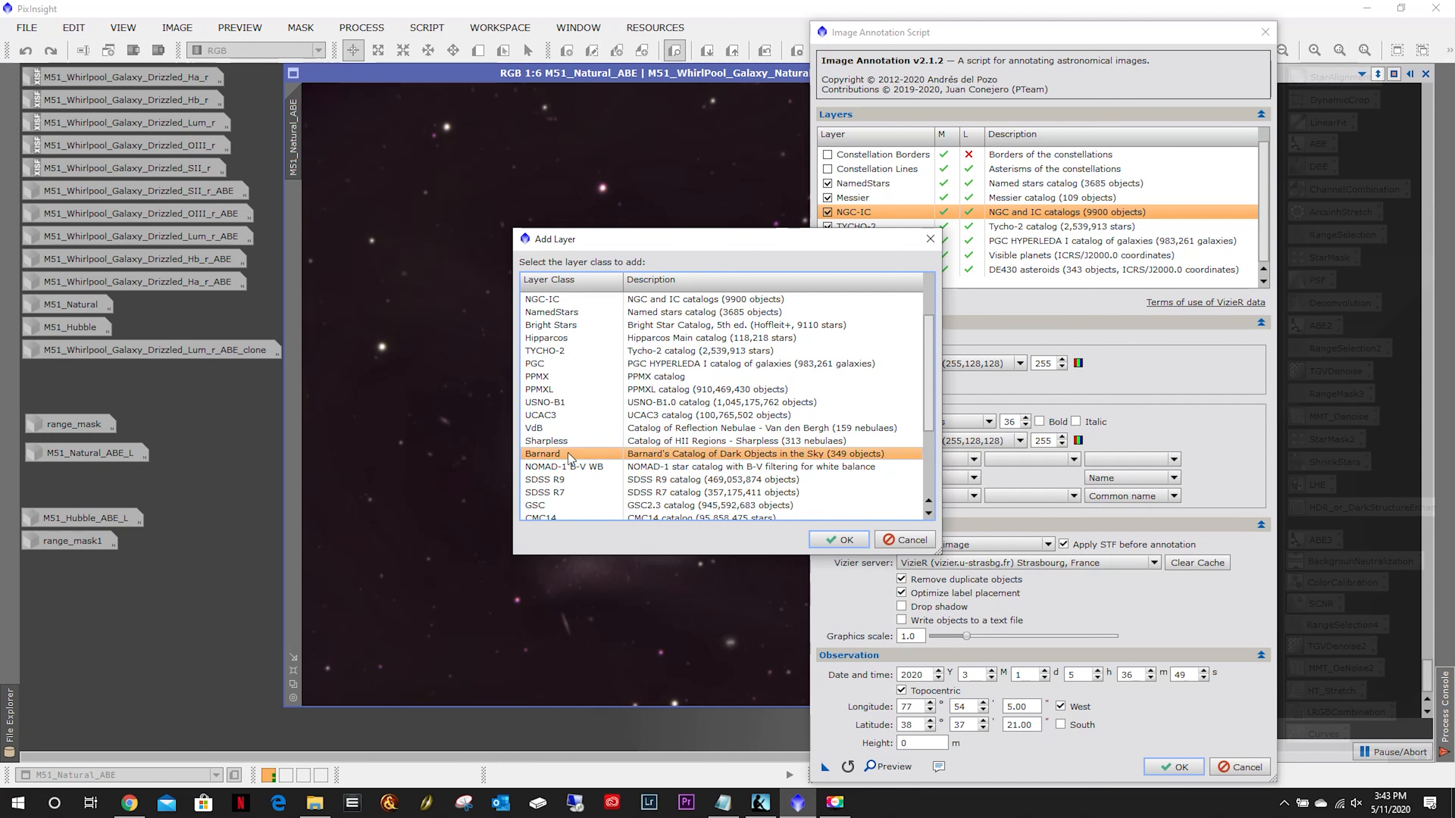
pyautogui.click(838, 539)
# Look through the remaining layer classes available for the annotation, such as ARP and Gaia, without adding another one.
pyautogui.click(828, 302)
pyautogui.scroll(-2, 601, 350)
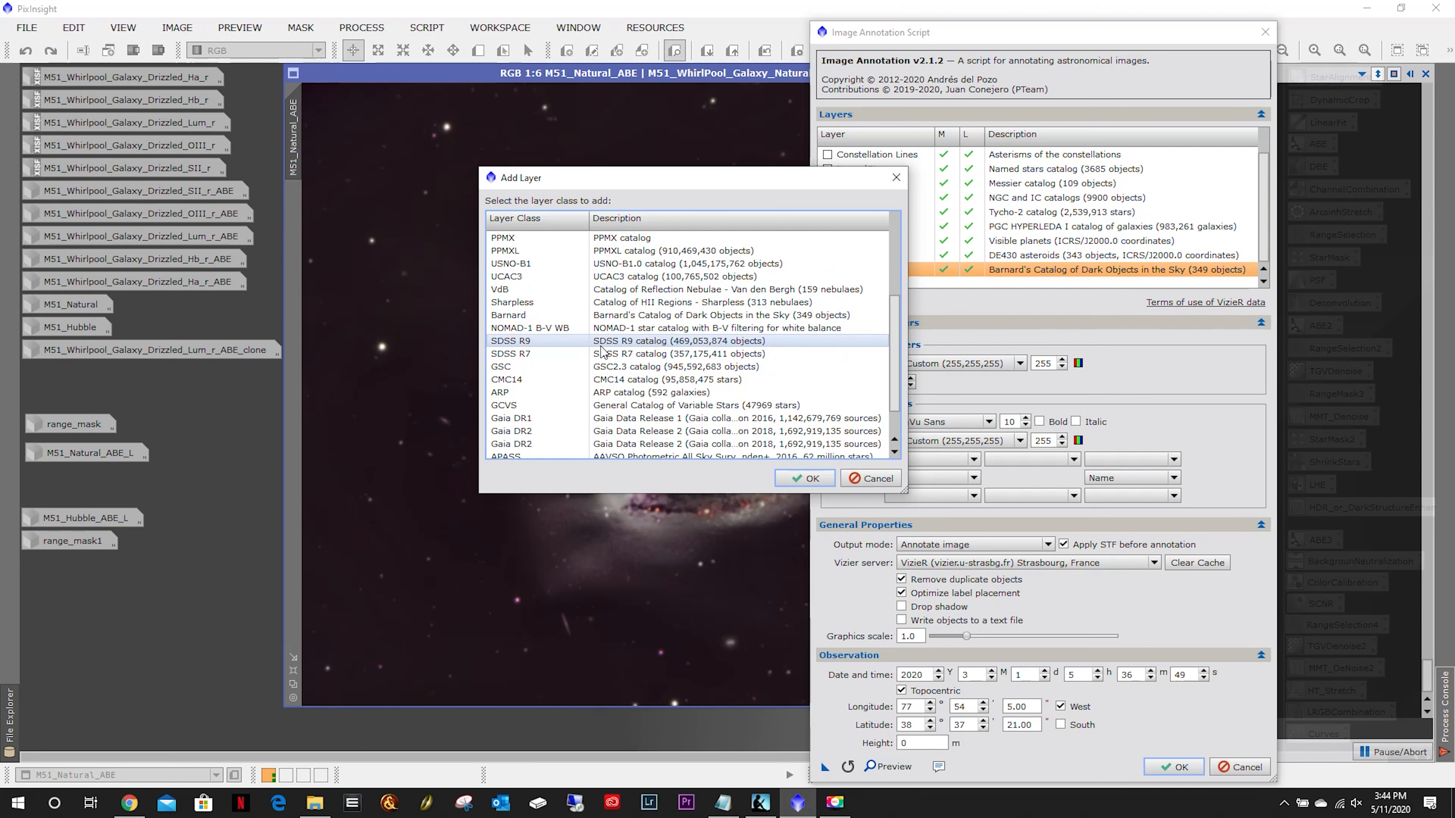
pyautogui.scroll(-1, 601, 349)
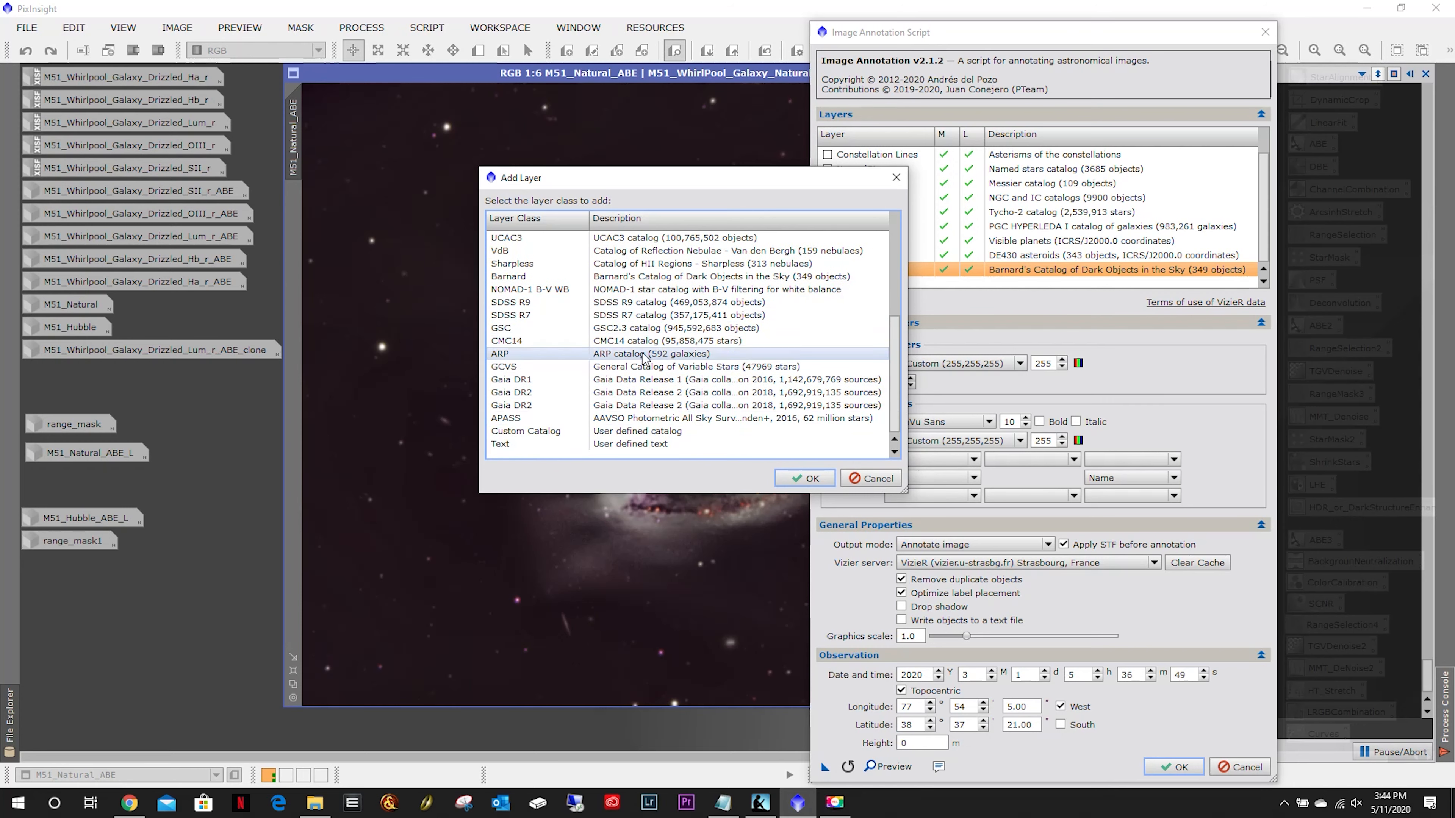
pyautogui.click(869, 478)
# Preview the annotation with the Barnard layer added and examine the markers and labels across the whole image.
pyautogui.click(887, 766)
pyautogui.click(484, 117)
pyautogui.moveTo(1015, 373)
pyautogui.mouseDown()
pyautogui.moveTo(1011, 601)
pyautogui.moveTo(1014, 564)
pyautogui.moveTo(1016, 581)
pyautogui.mouseUp()
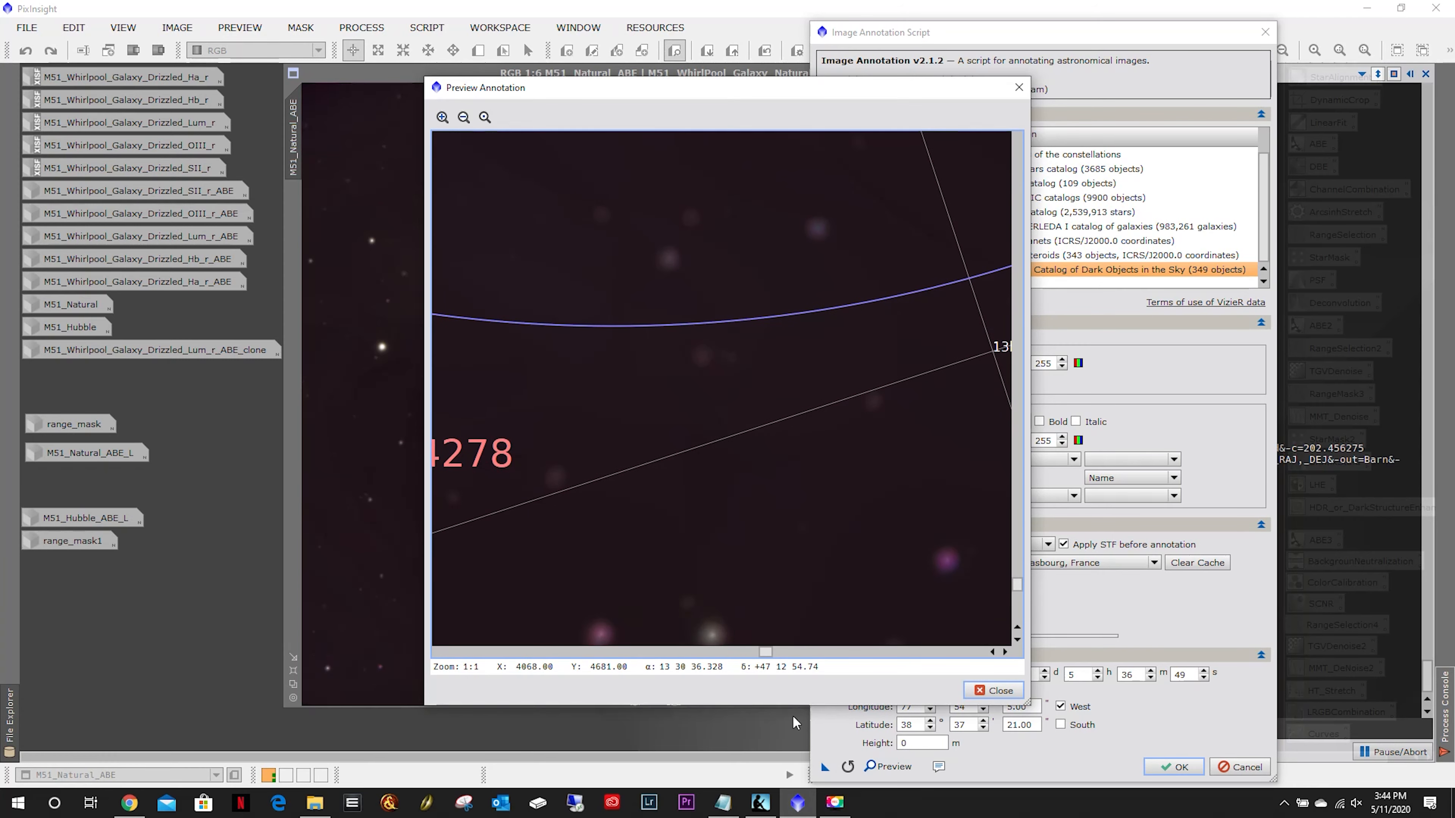
pyautogui.moveTo(769, 655)
pyautogui.mouseDown()
pyautogui.moveTo(589, 667)
pyautogui.moveTo(1008, 659)
pyautogui.mouseUp()
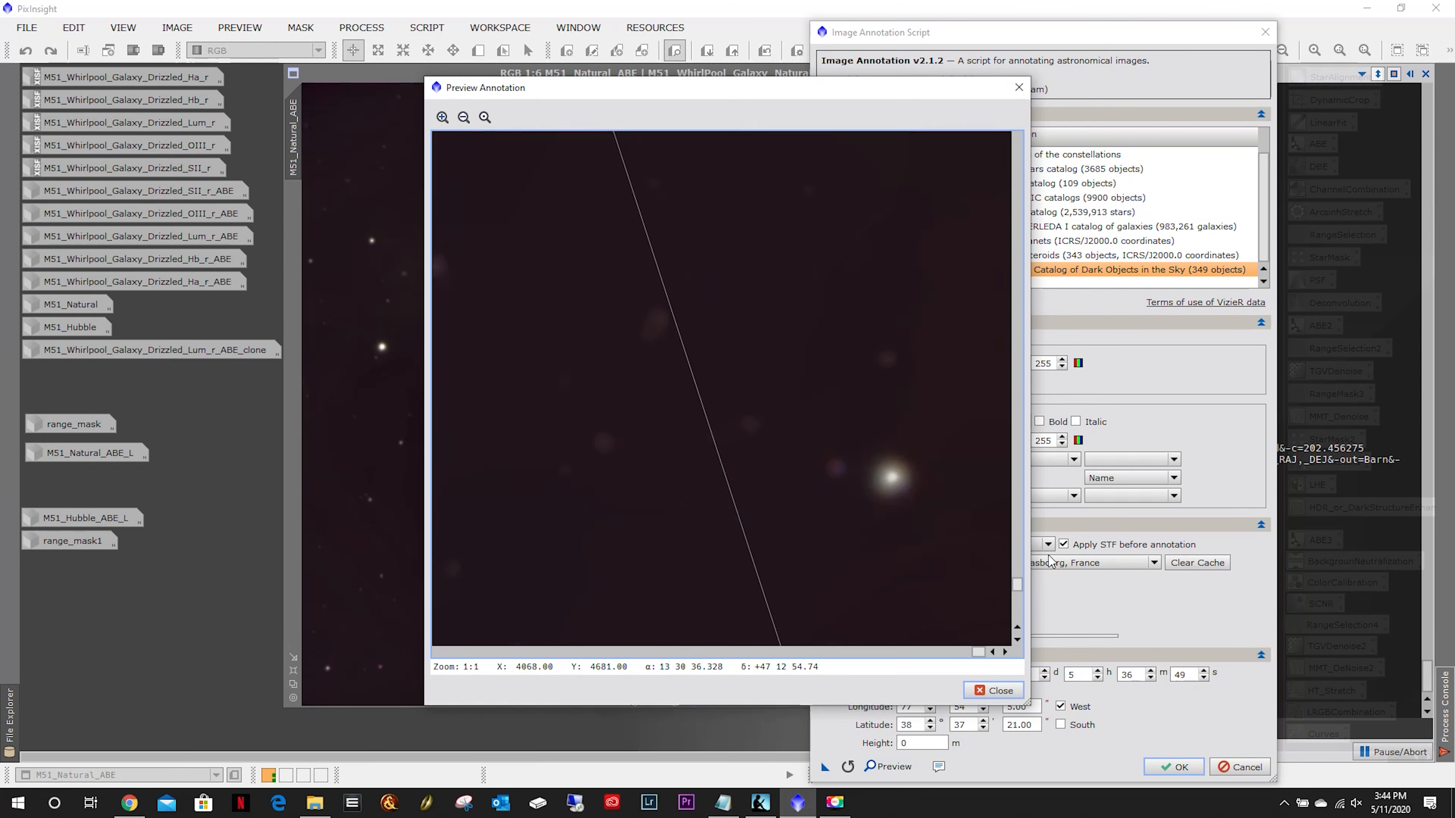
pyautogui.scroll(-8, 860, 480)
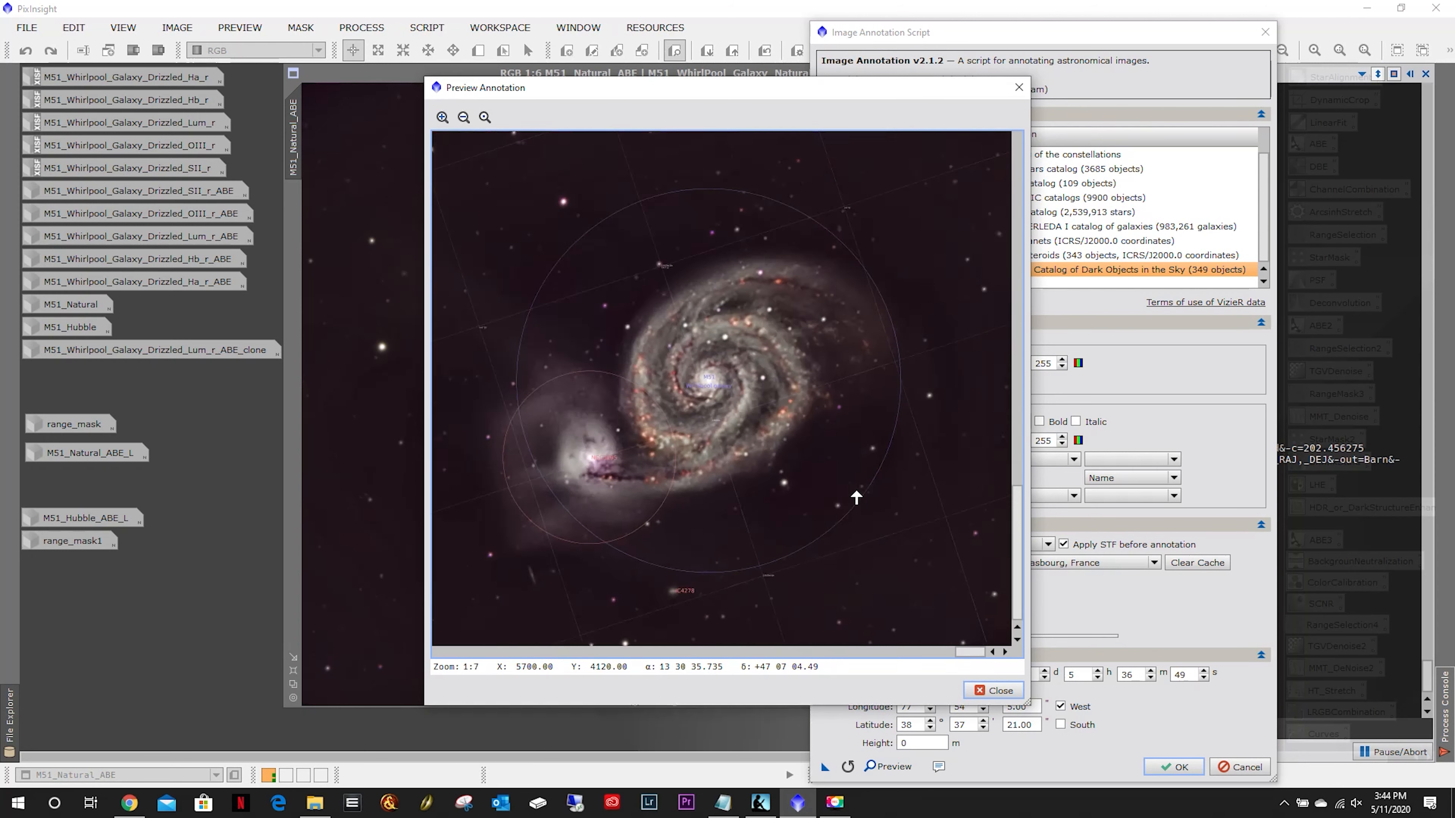
pyautogui.scroll(6, 856, 497)
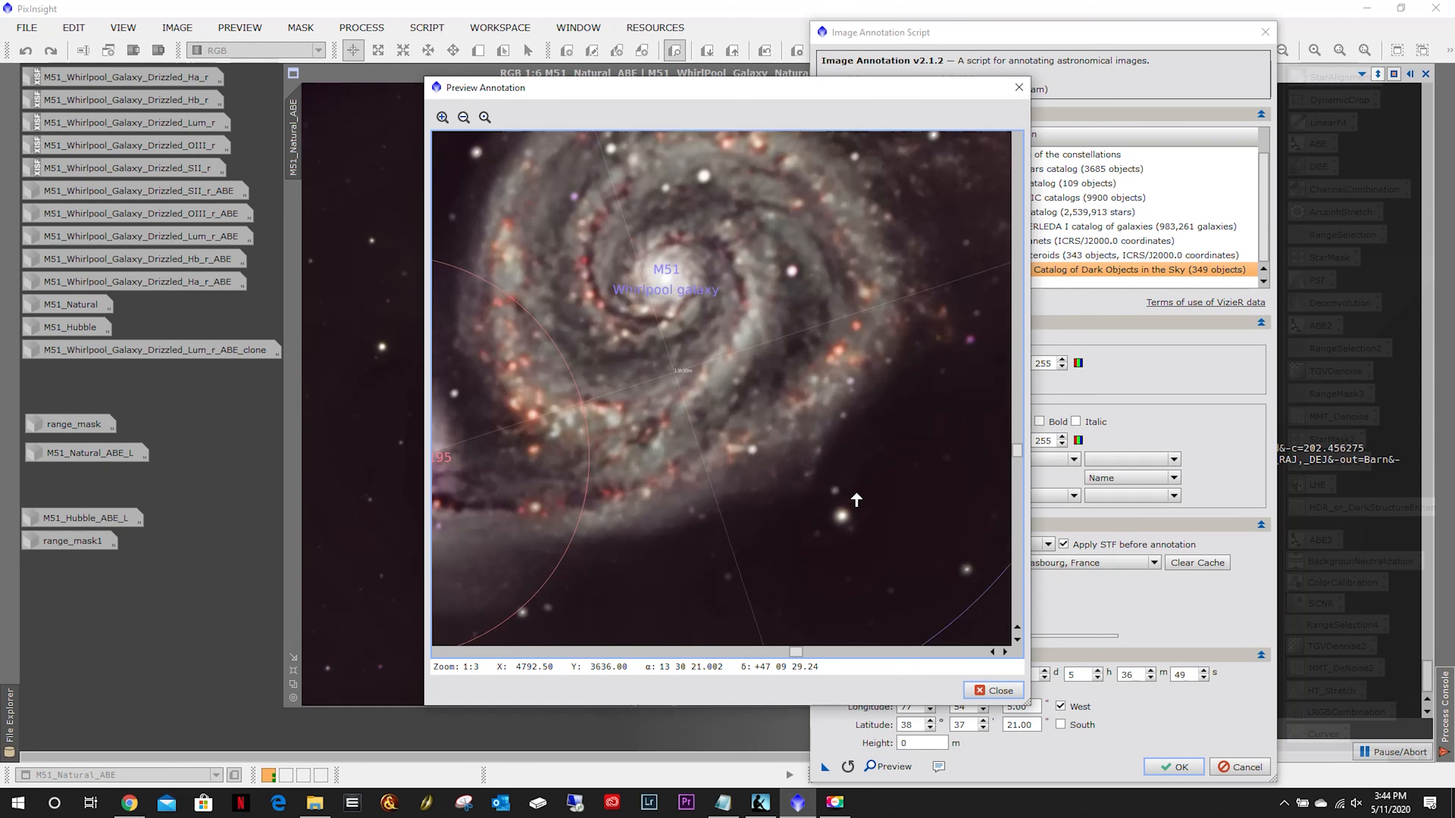
pyautogui.moveTo(1017, 453); pyautogui.dragTo(1025, 238)
pyautogui.moveTo(796, 652); pyautogui.dragTo(439, 652)
pyautogui.moveTo(1017, 230); pyautogui.dragTo(1025, 346)
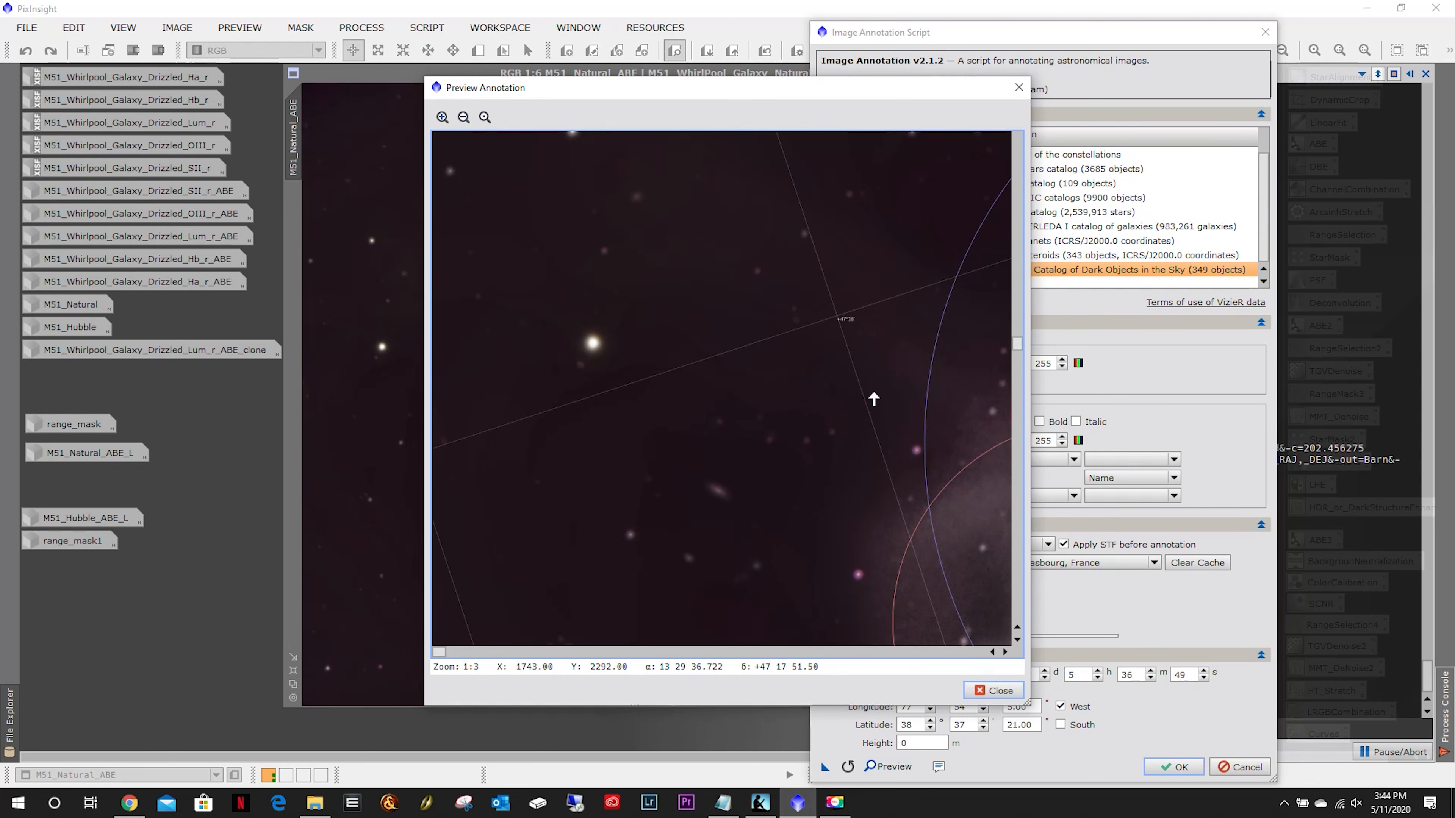
pyautogui.scroll(-3, 815, 429)
pyautogui.scroll(-3, 816, 429)
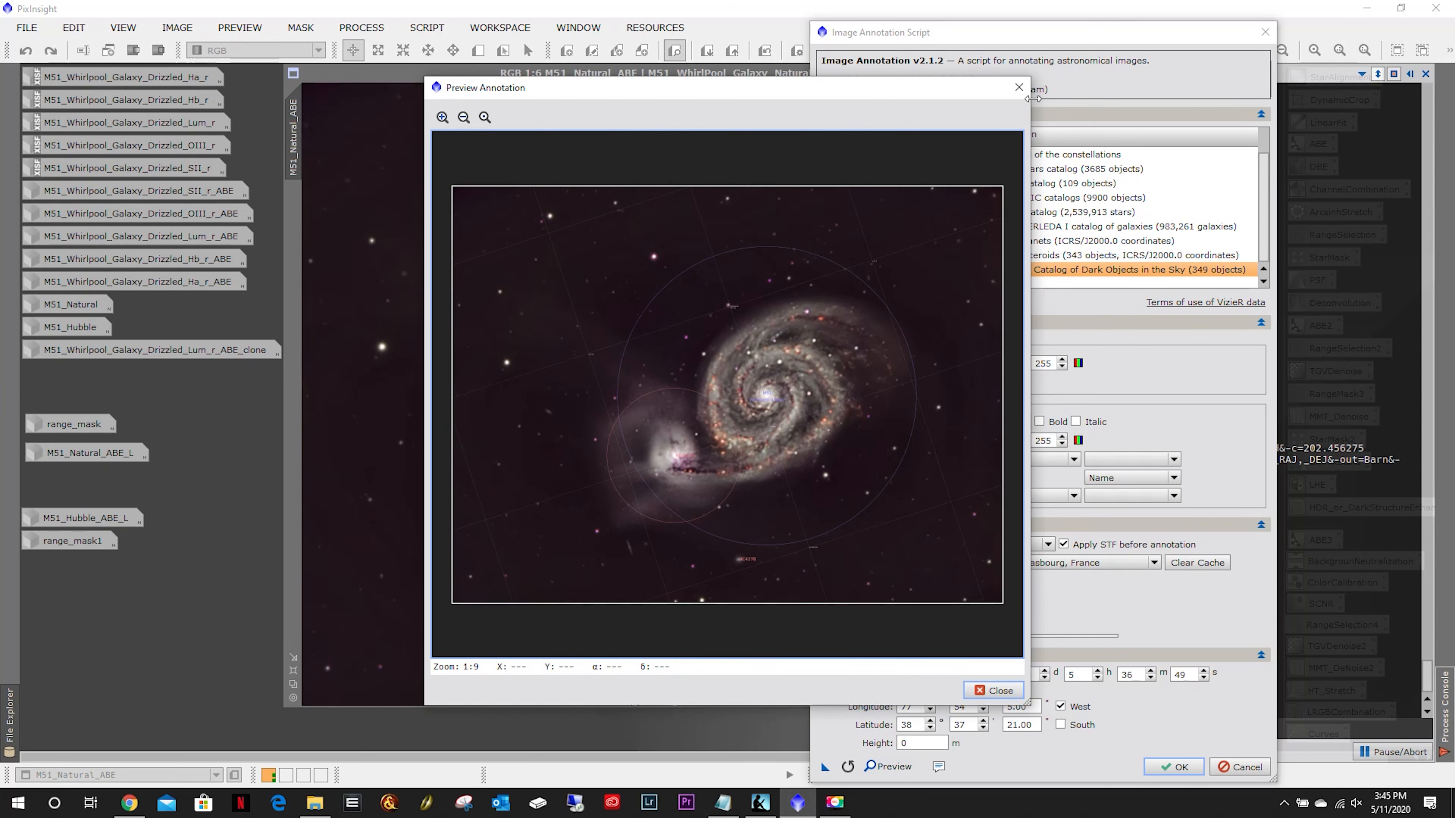
pyautogui.click(1018, 88)
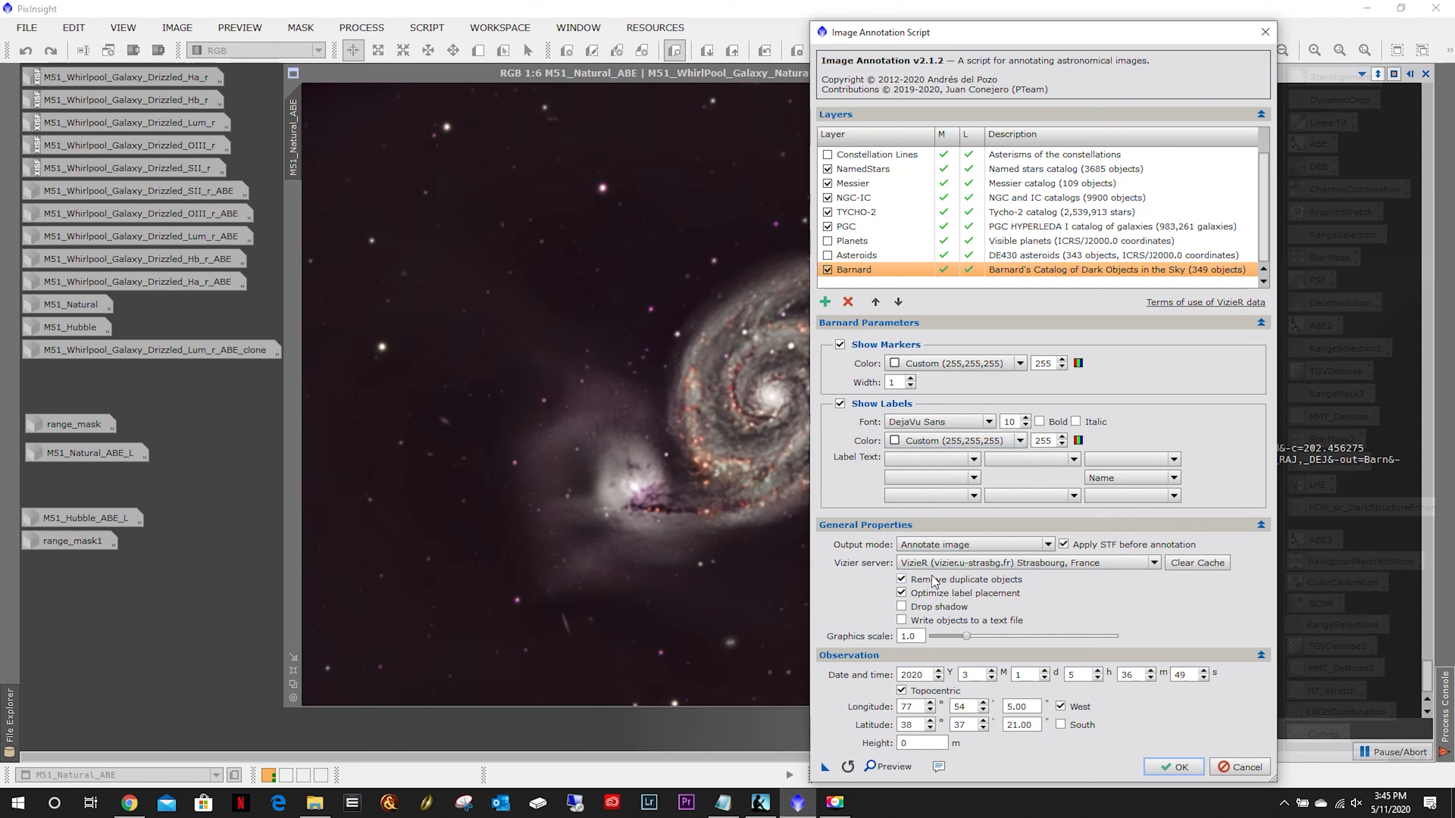
# Set the Barnard layer's label font size to 36 and the graphics scale to 2.0, and select the NGC-IC layer.
pyautogui.doubleClick(1025, 419)
pyautogui.click(1025, 419)
pyautogui.click(1025, 419)
pyautogui.moveTo(965, 635); pyautogui.dragTo(1004, 635)
pyautogui.click(856, 200)
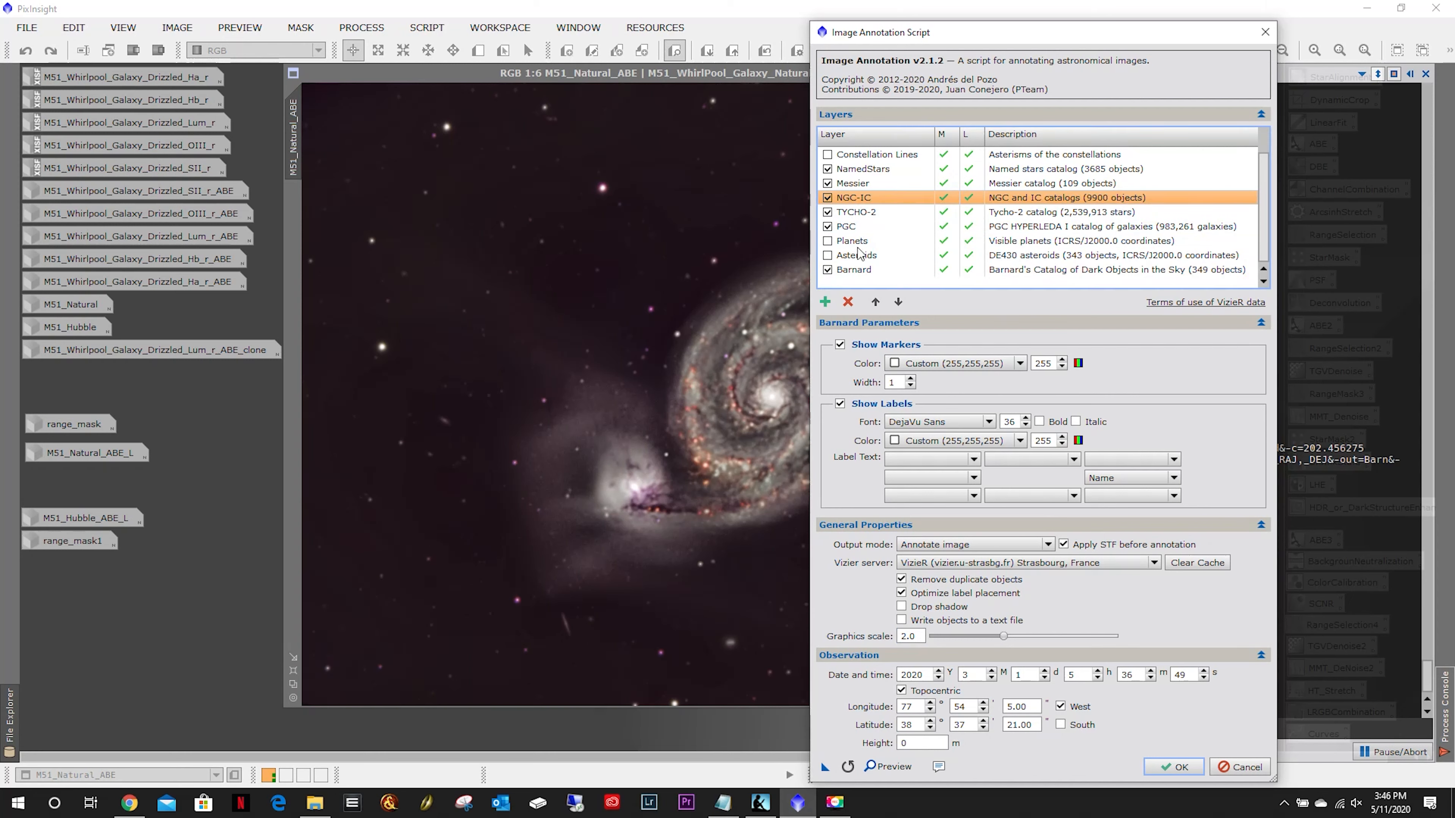
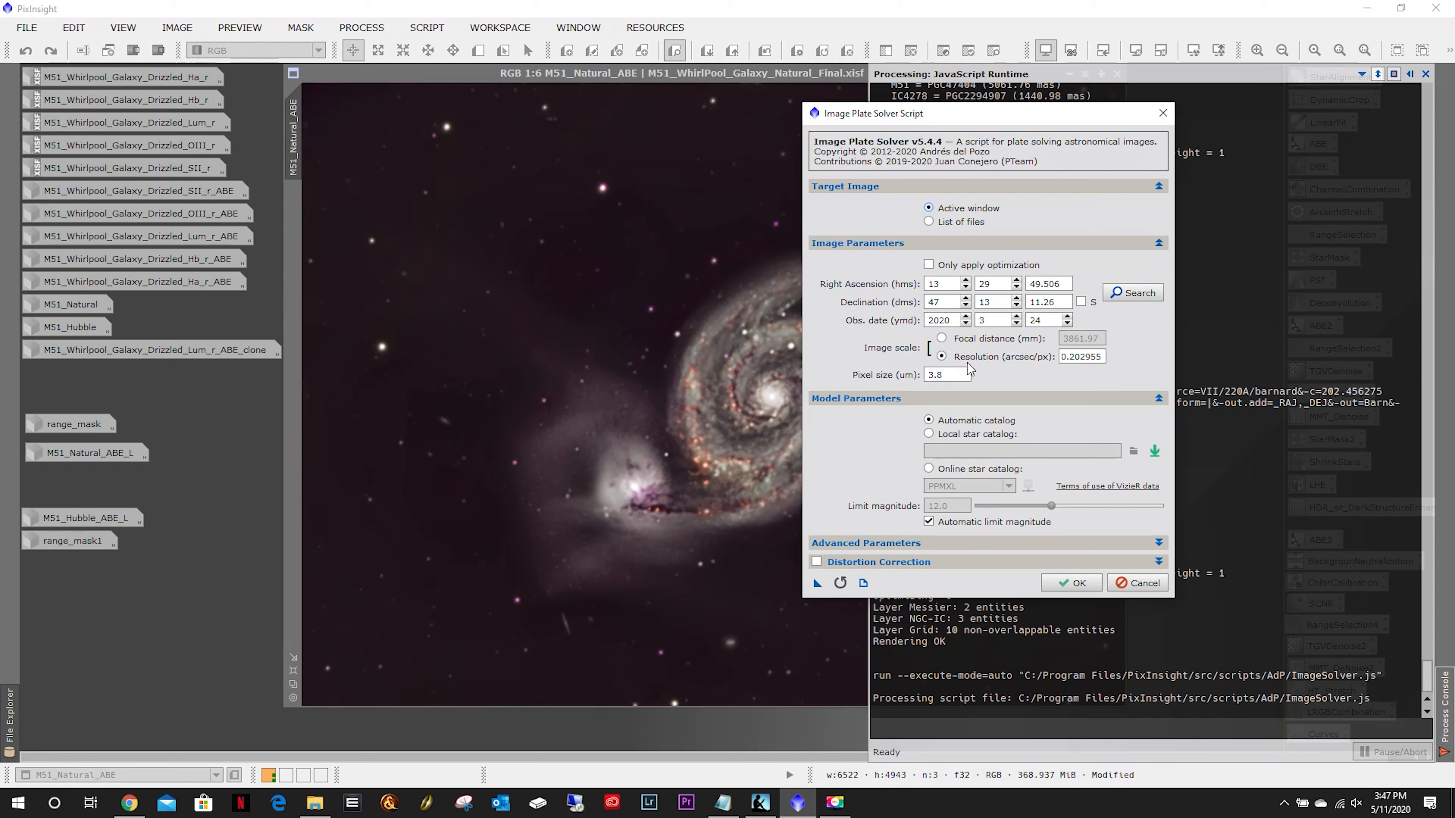
# Define the plate solver's image scale by focal distance and set it to 3920 mm.
pyautogui.click(943, 337)
pyautogui.moveTo(1101, 341); pyautogui.dragTo(1014, 339)
pyautogui.write('3920')
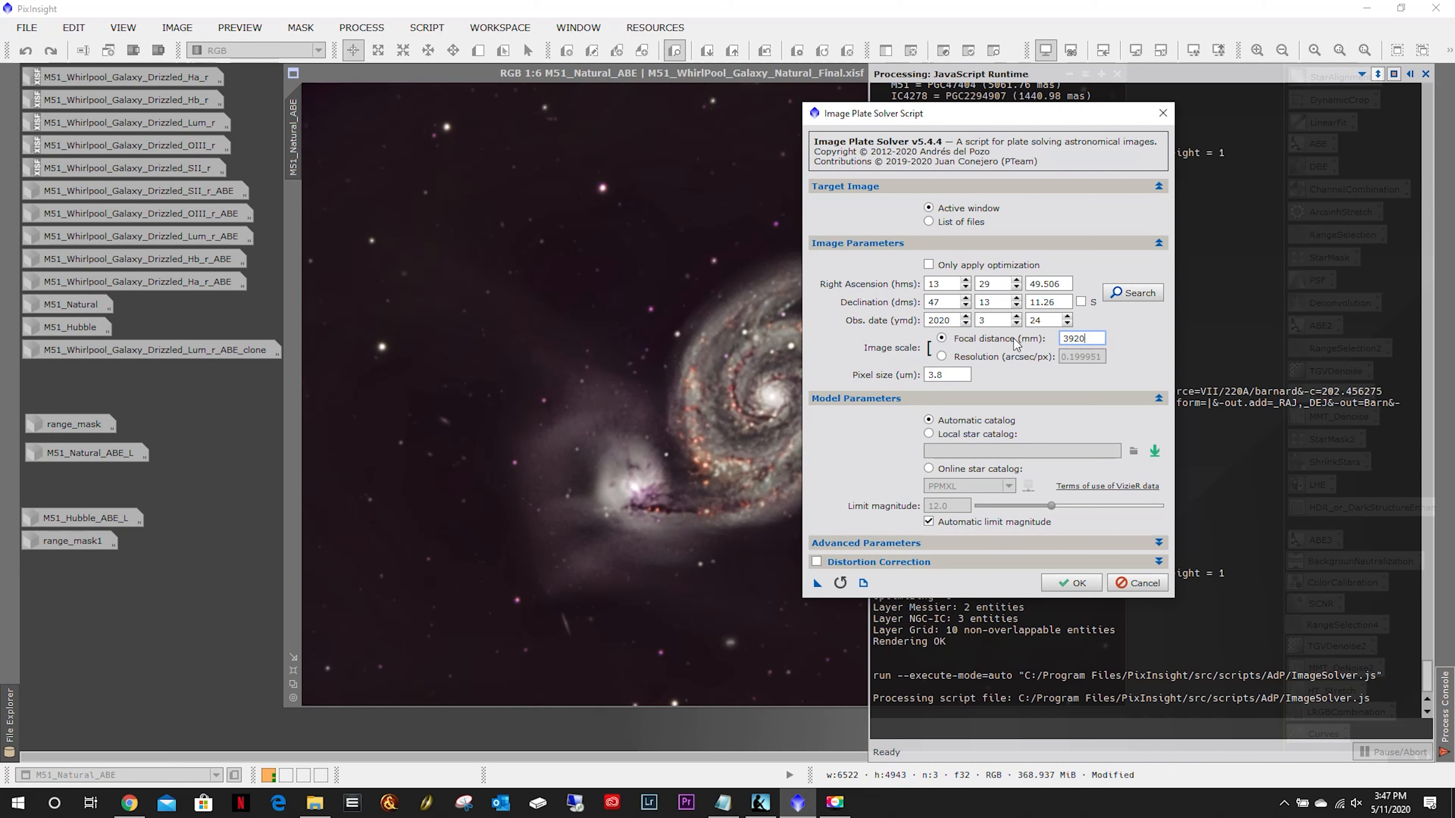
# Search online for the coordinates of M51 and apply the Whirlpool entry to the plate solver.
pyautogui.click(1134, 294)
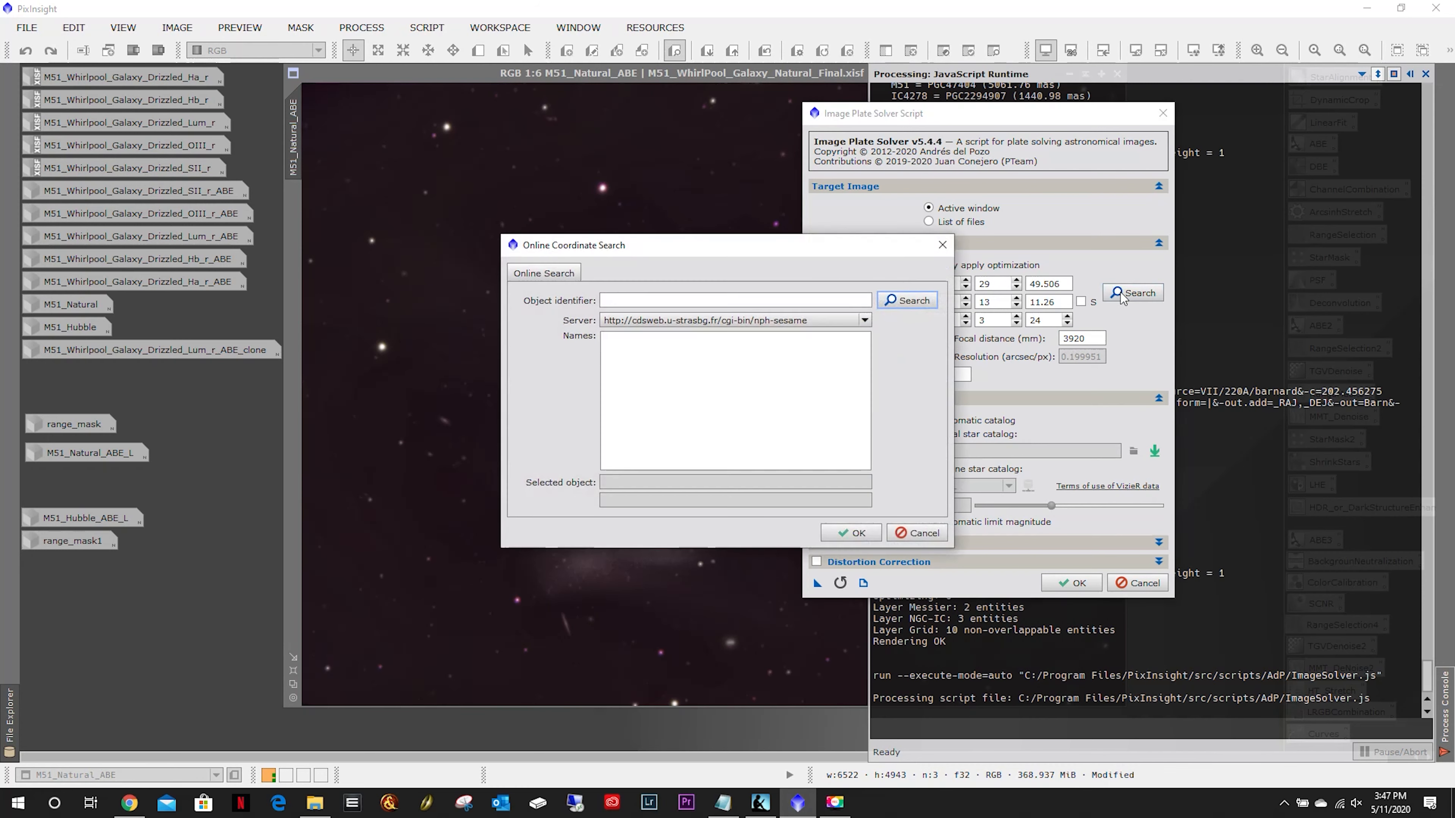
pyautogui.click(796, 303)
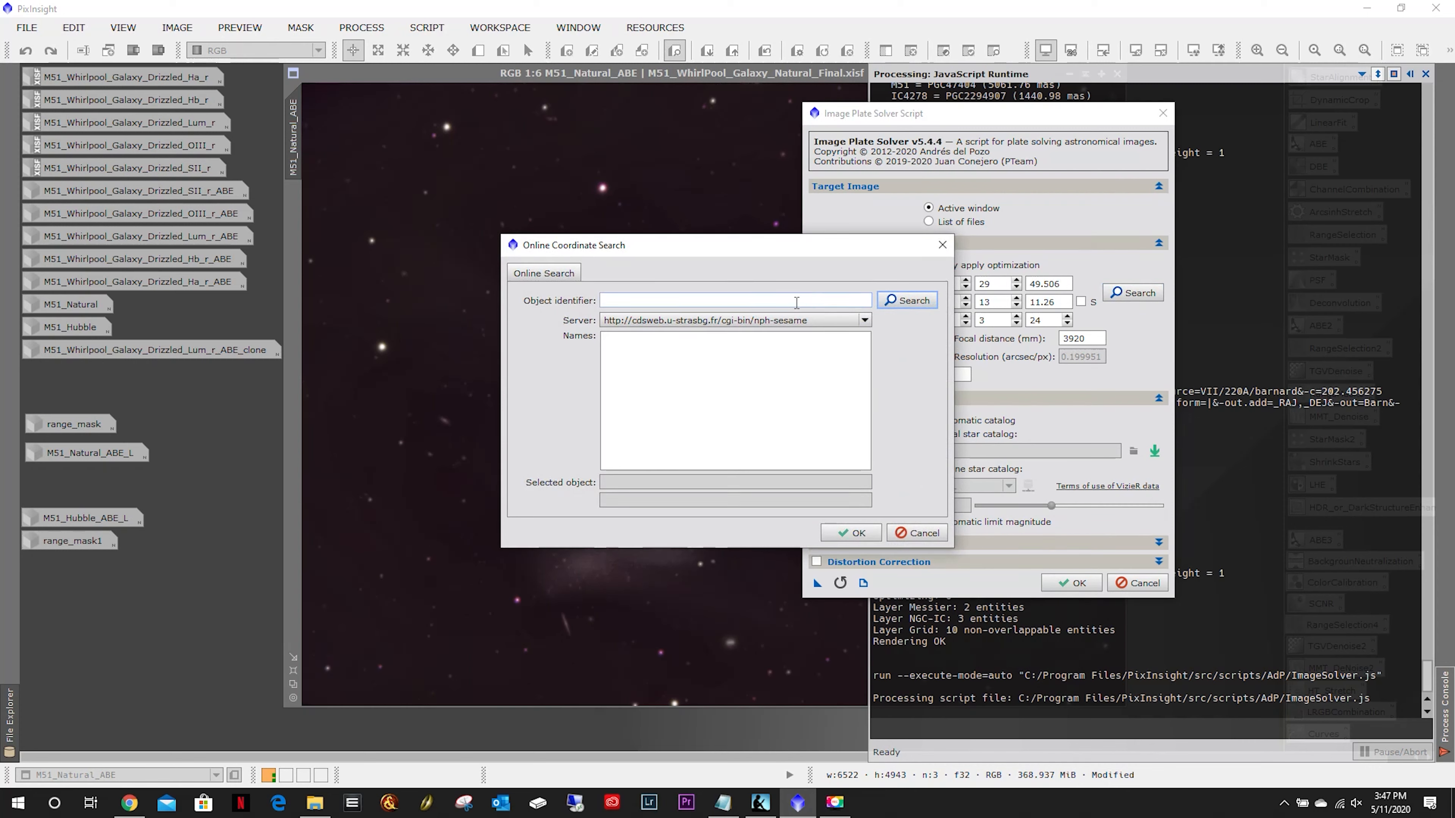
pyautogui.write('M51')
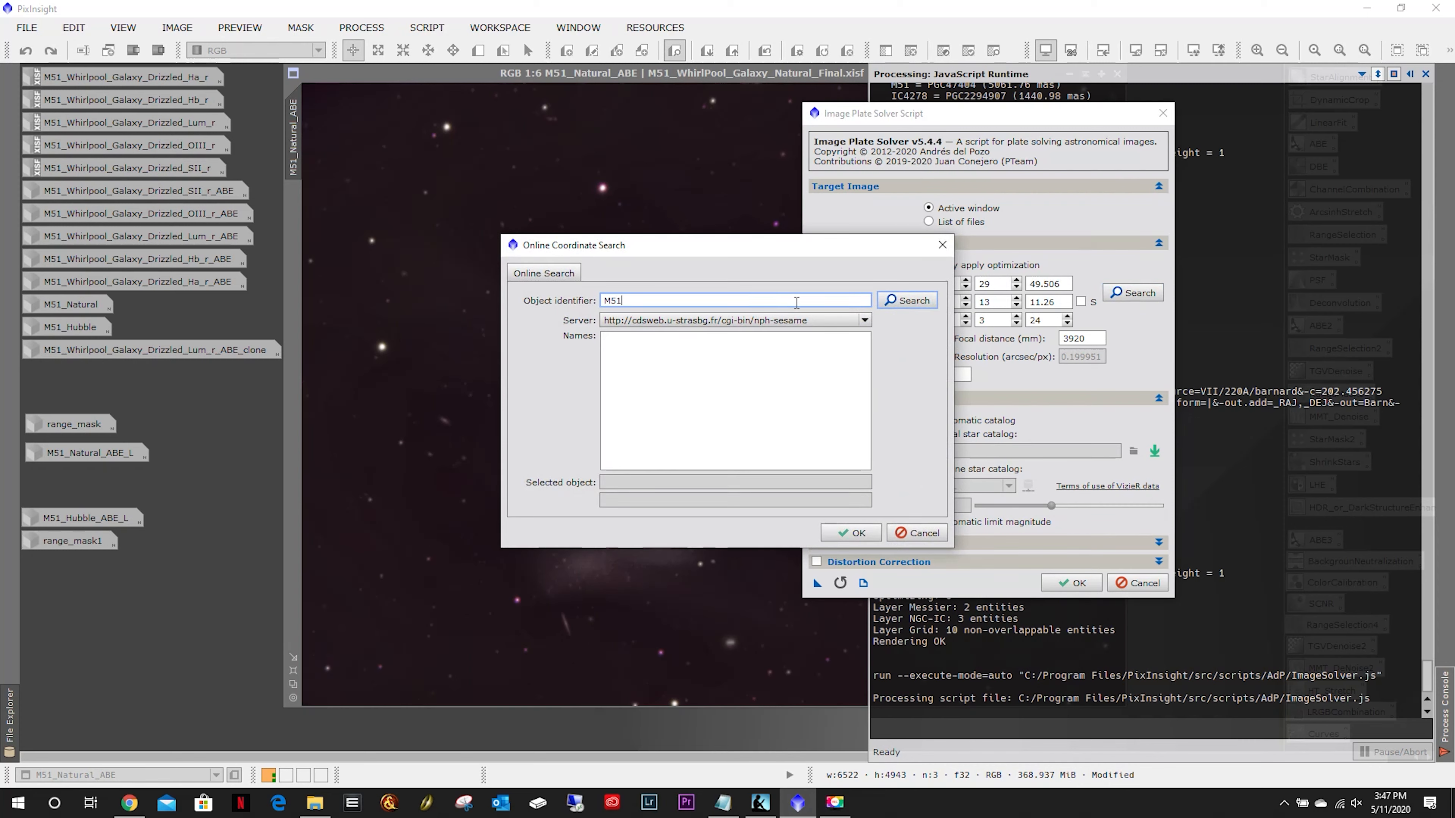
pyautogui.click(919, 302)
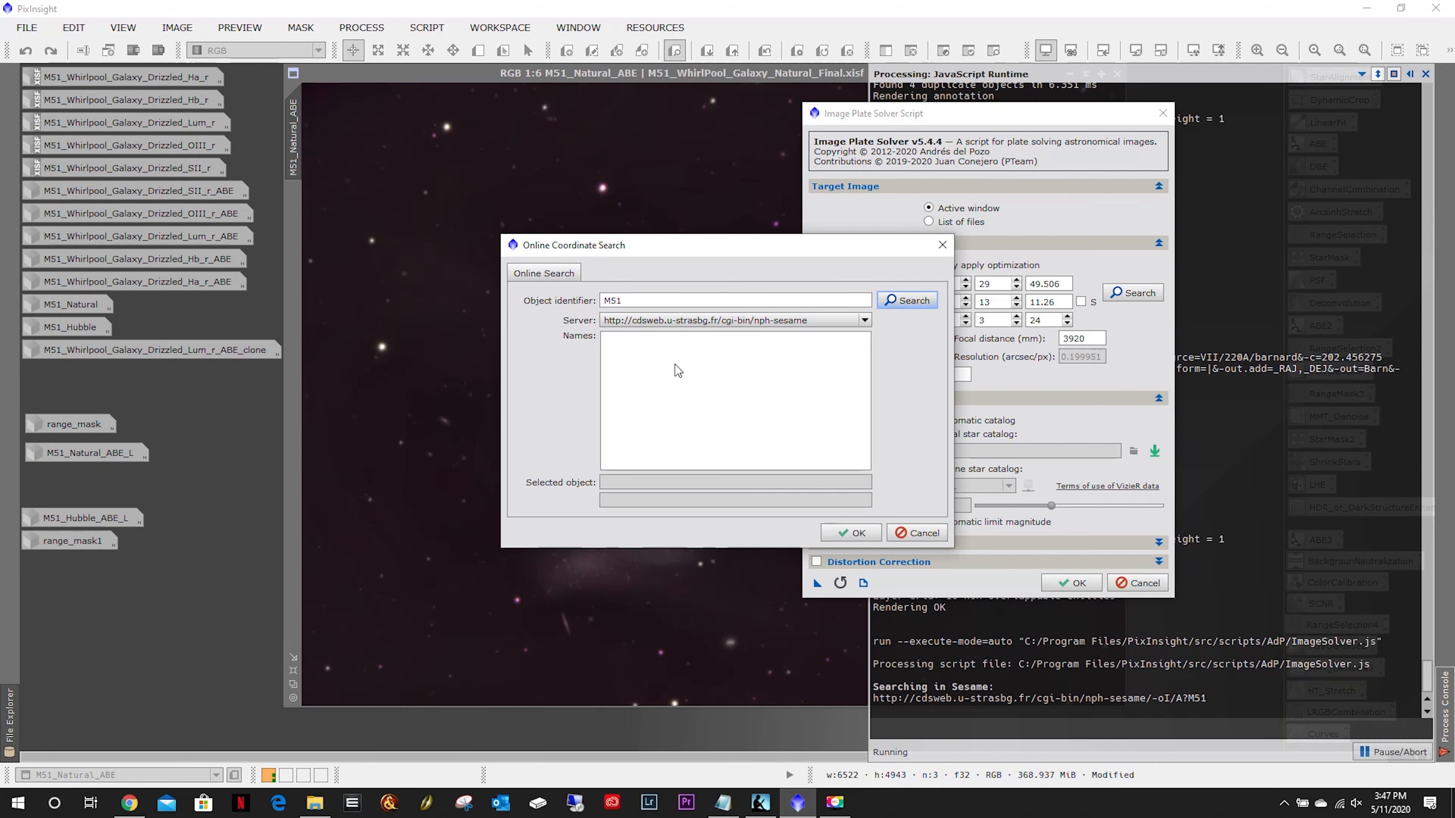
pyautogui.click(608, 339)
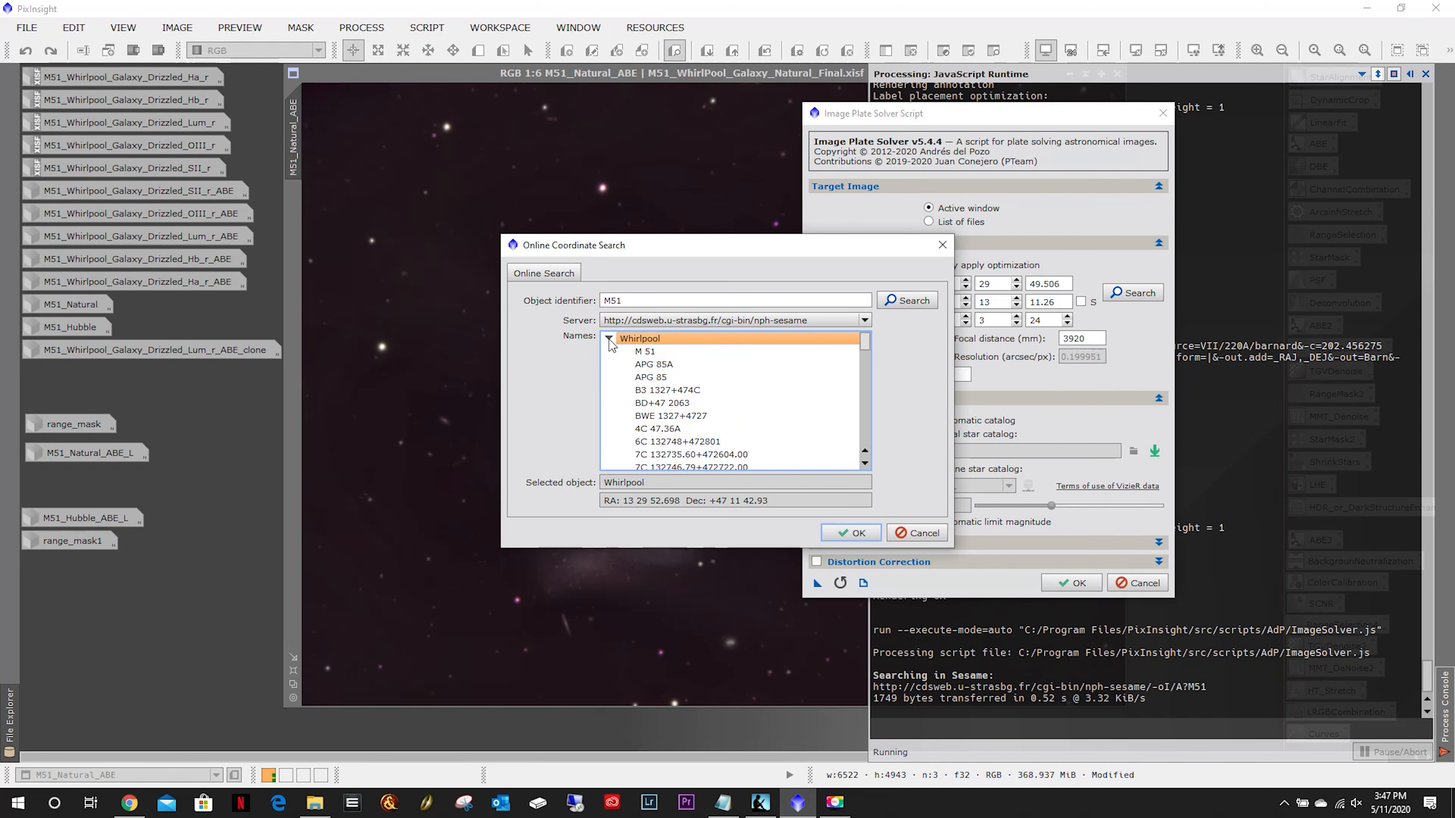
pyautogui.scroll(-5, 737, 367)
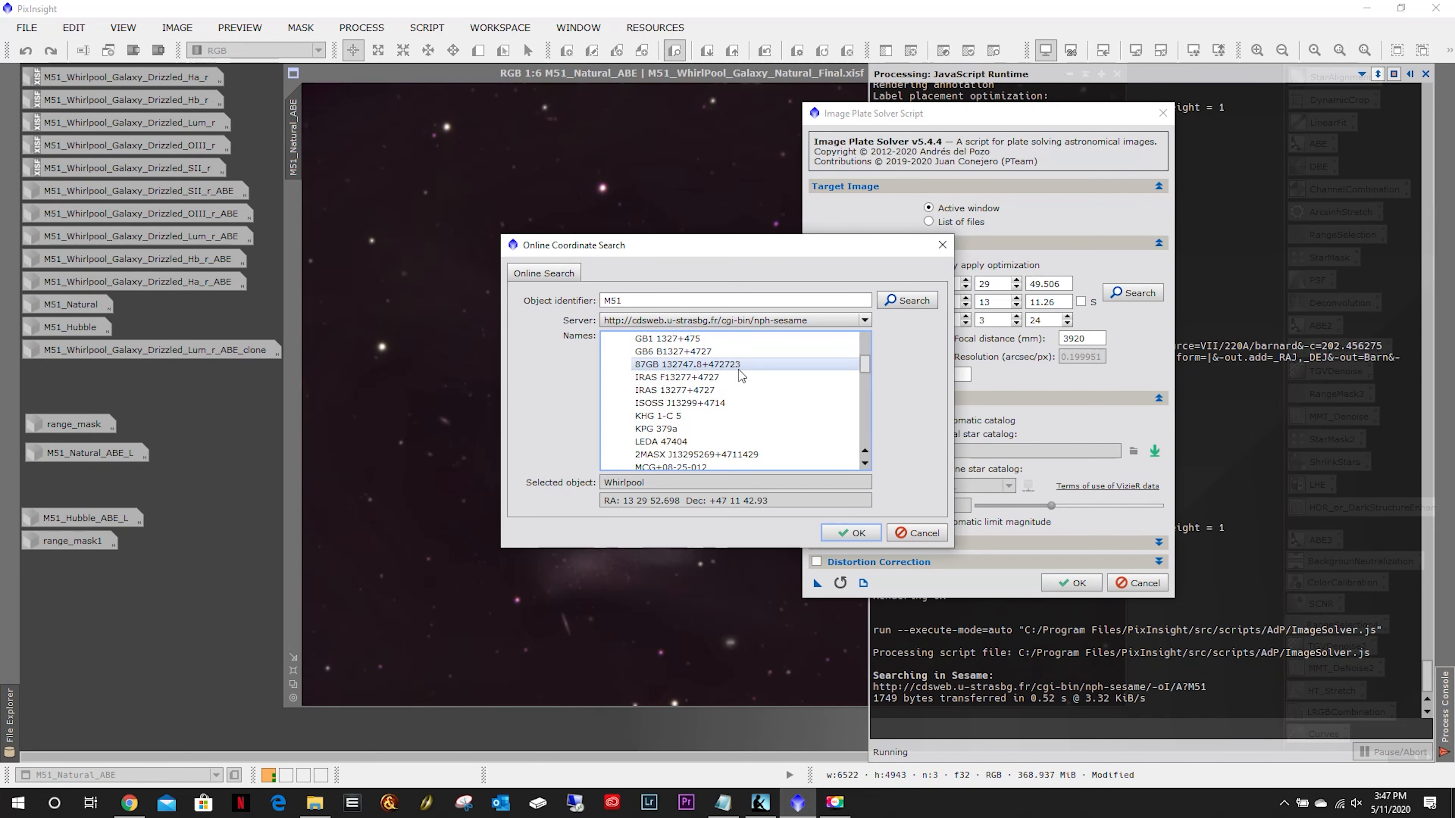
pyautogui.click(850, 533)
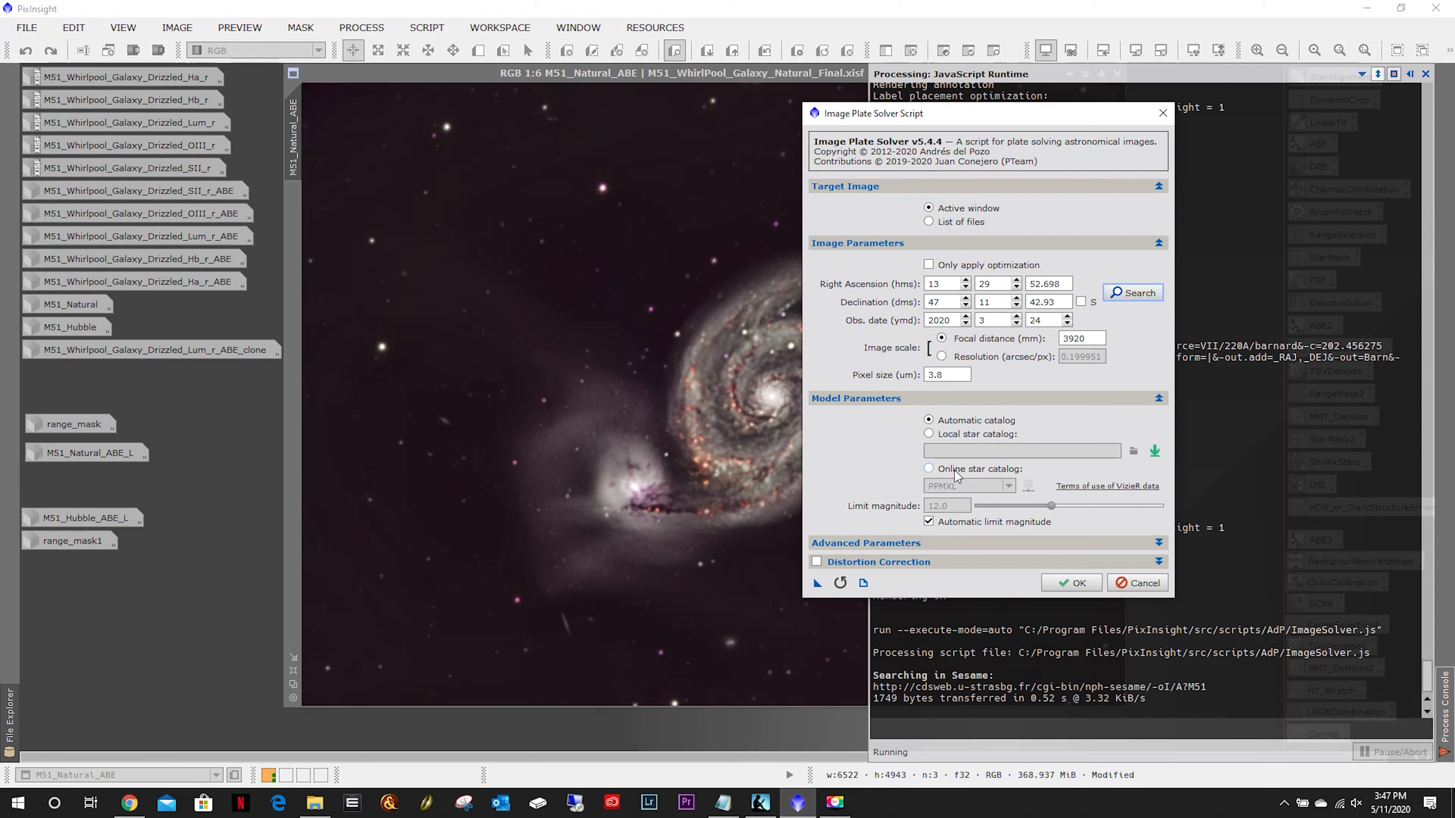
# Try to plate-solve the image with the online PPMXL star catalog, after reviewing the advanced and distortion correction settings.
pyautogui.click(929, 468)
pyautogui.click(1008, 486)
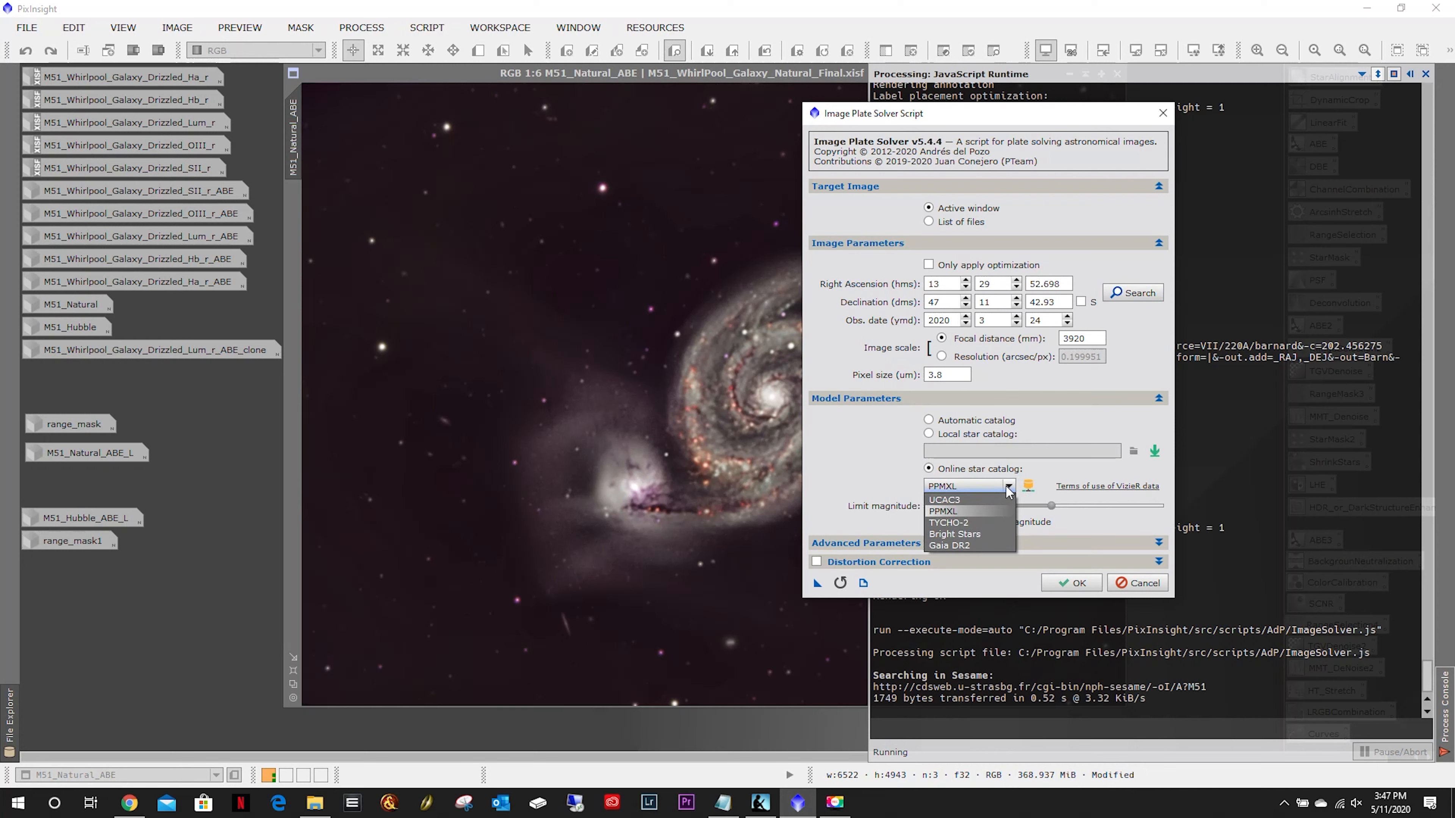
pyautogui.click(1008, 488)
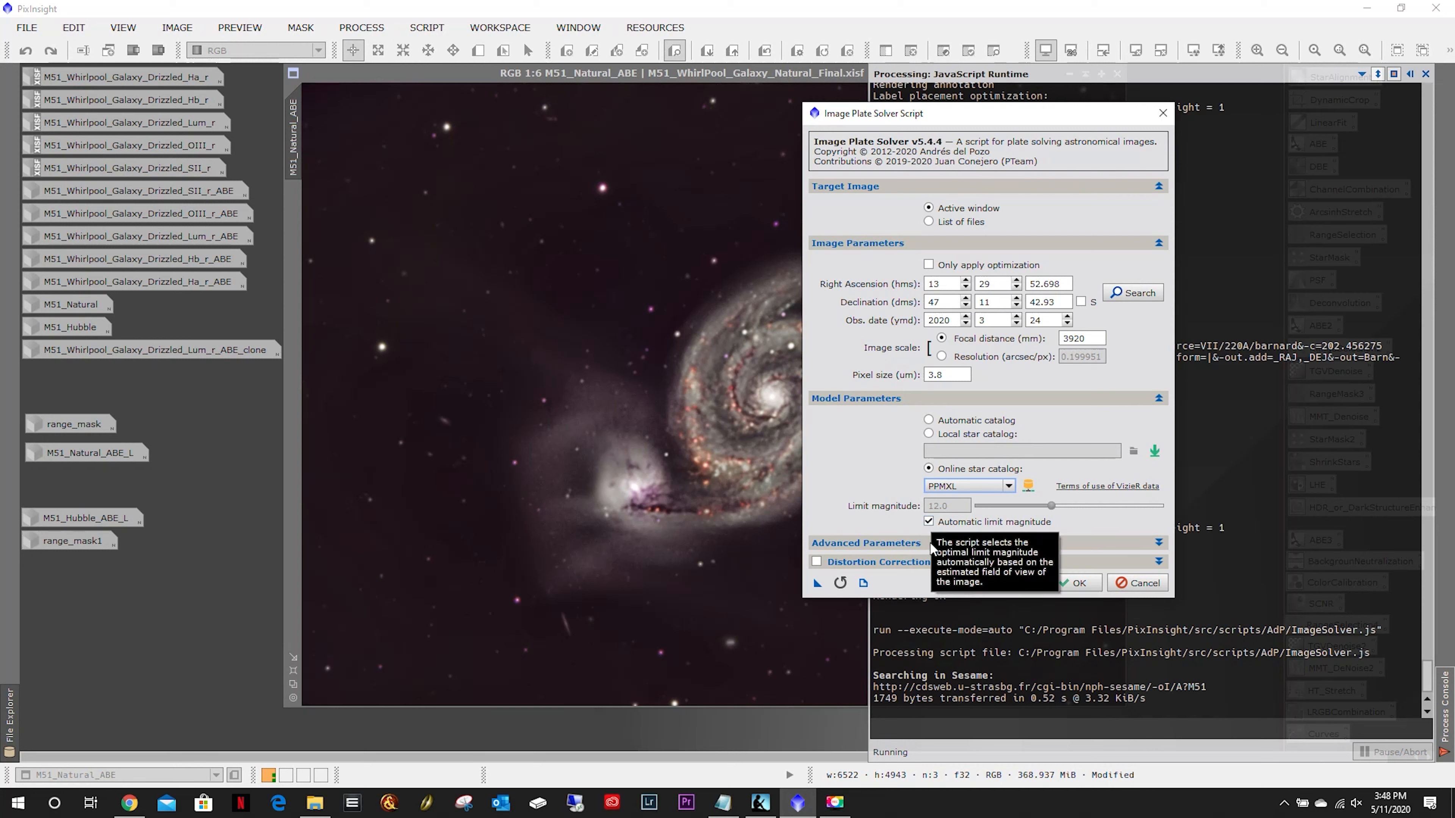
pyautogui.click(902, 543)
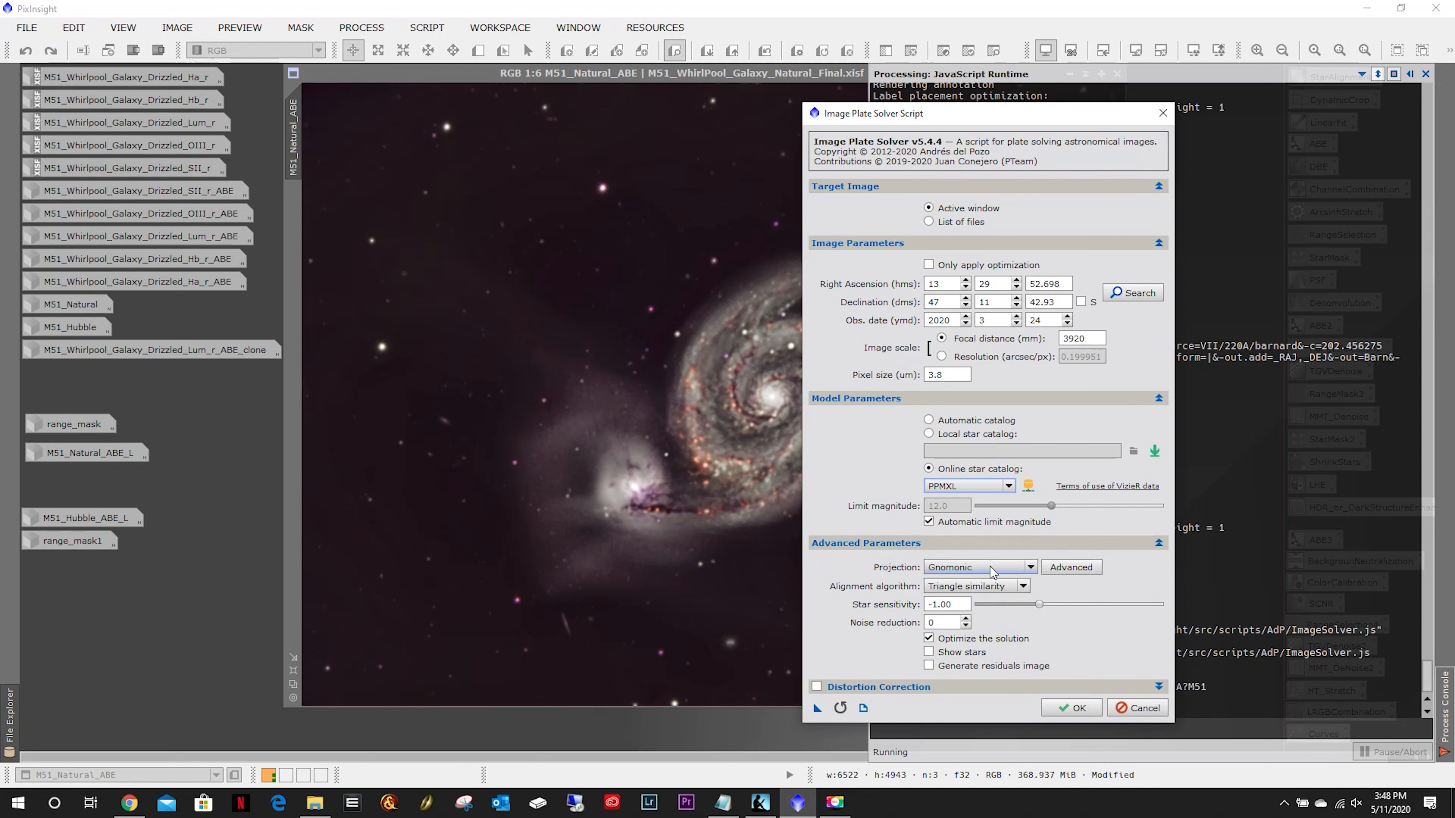
pyautogui.click(1034, 570)
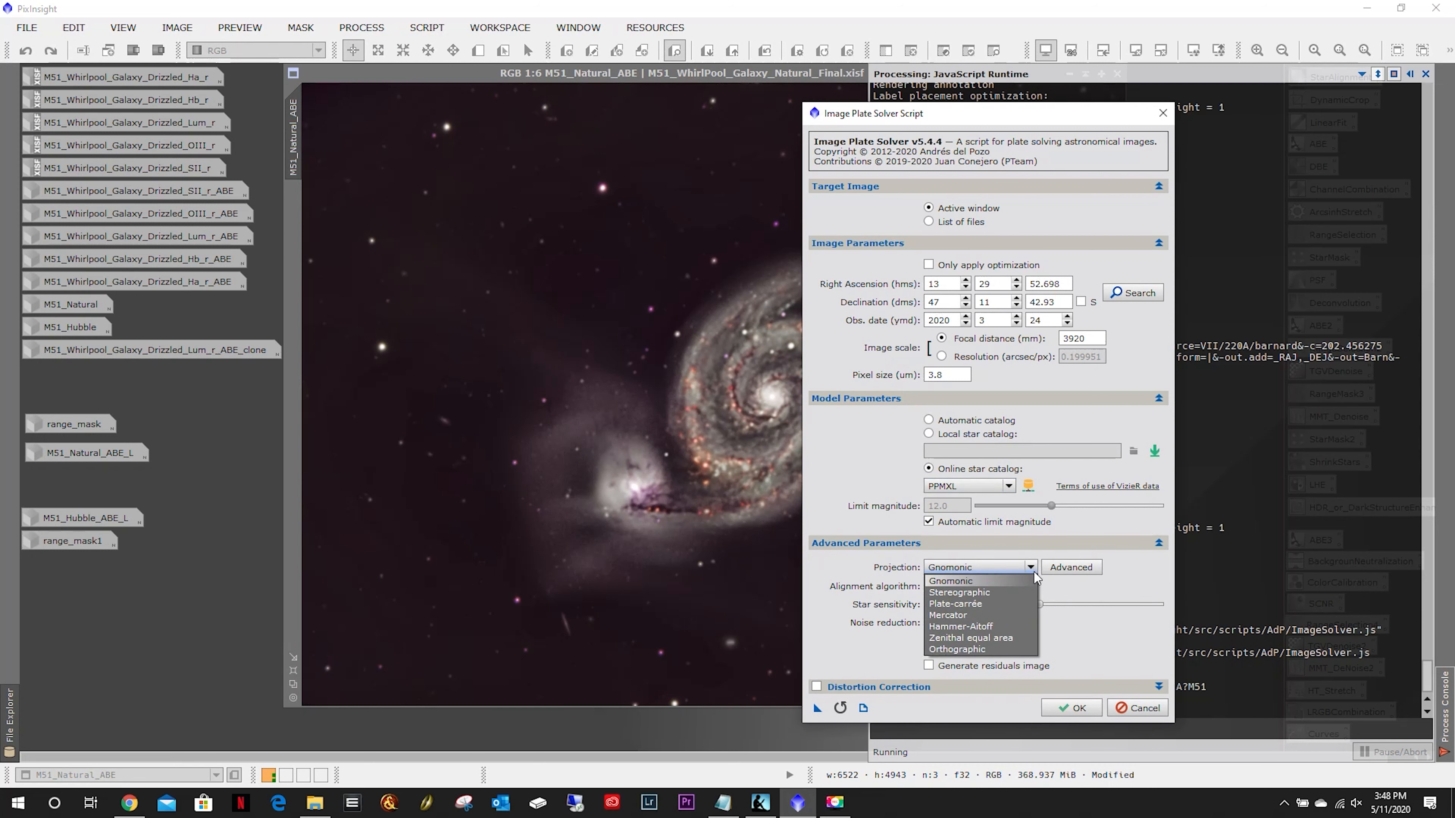
pyautogui.click(1034, 572)
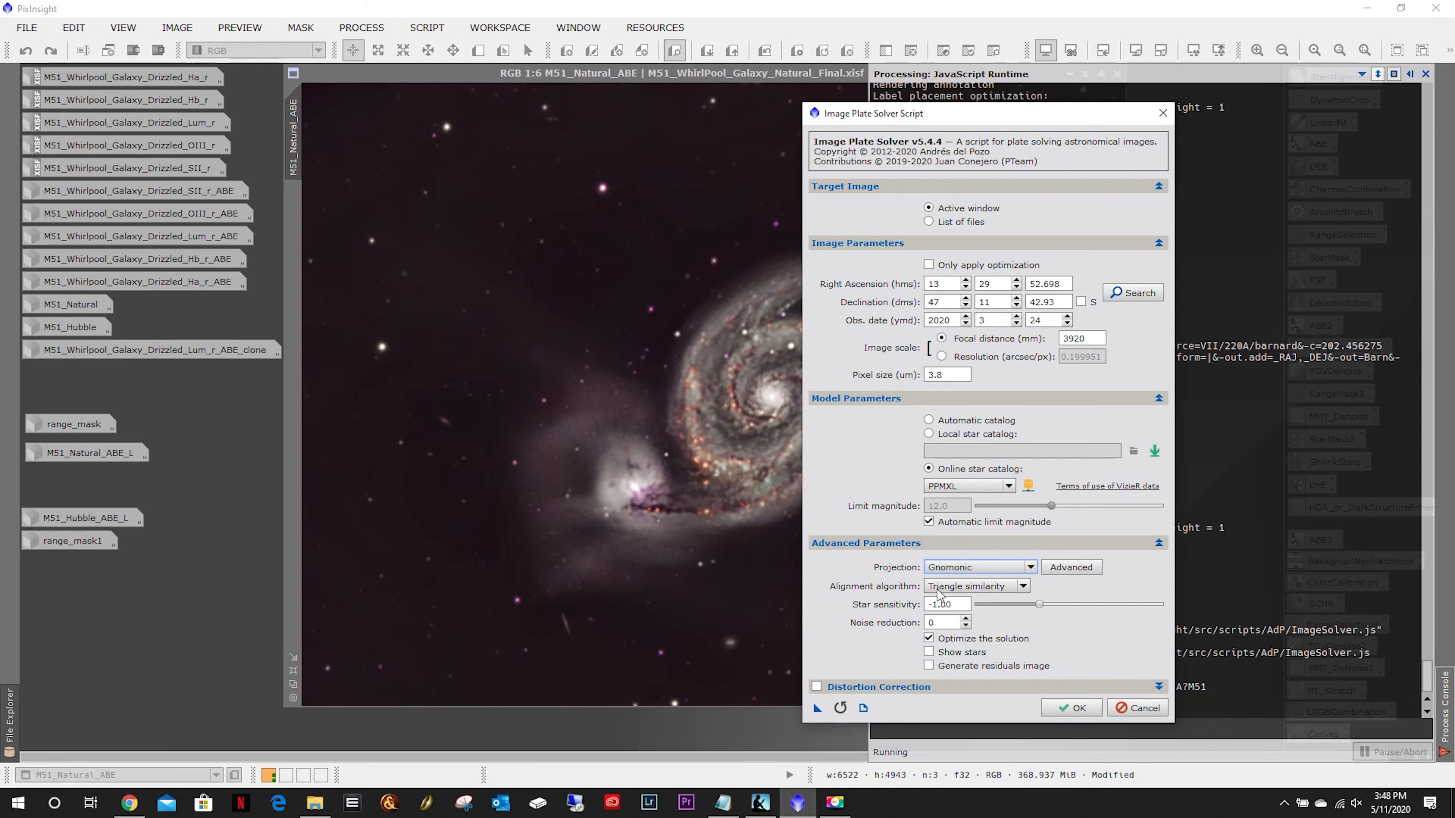
pyautogui.click(932, 544)
pyautogui.click(933, 557)
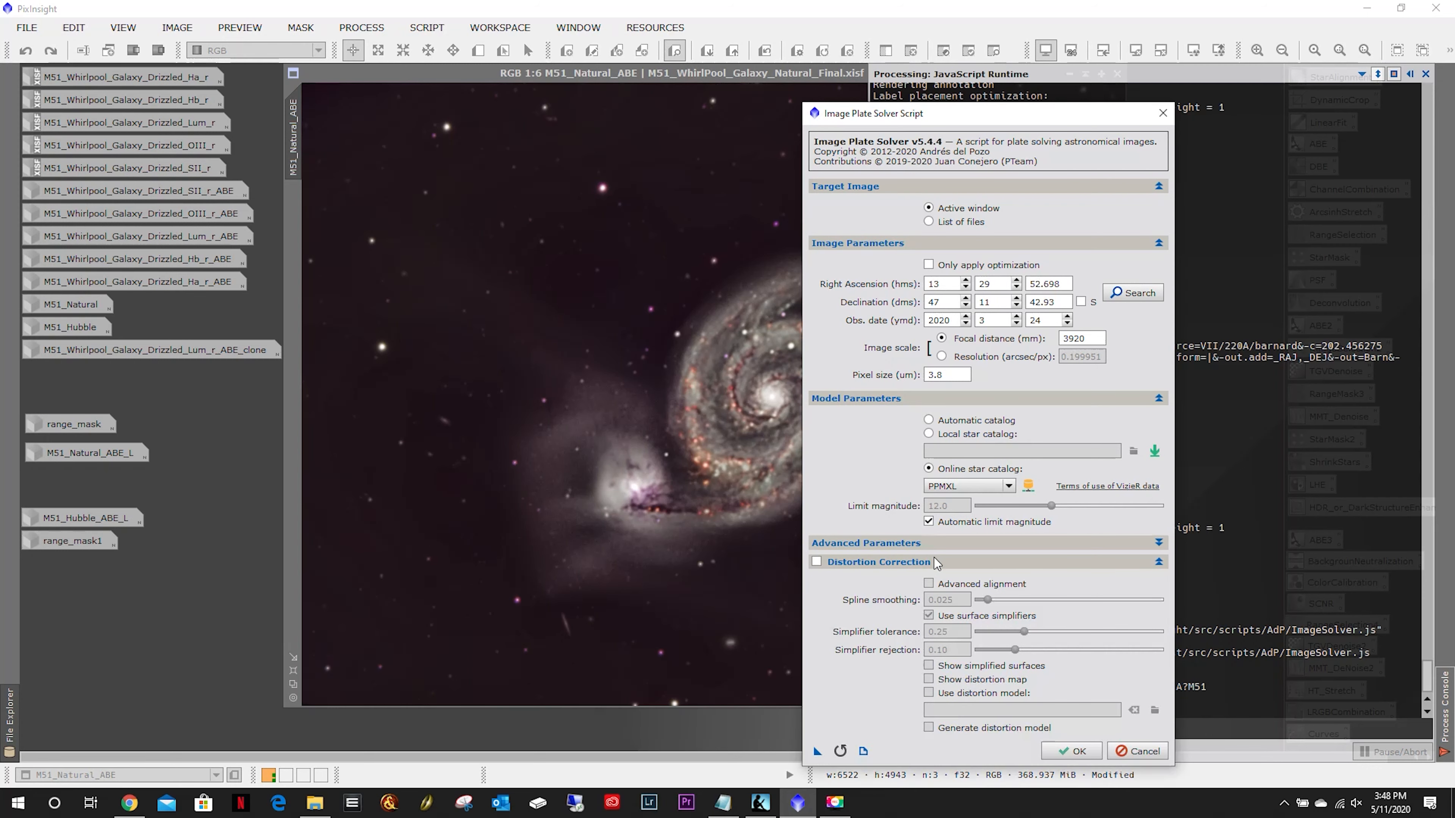
pyautogui.click(968, 562)
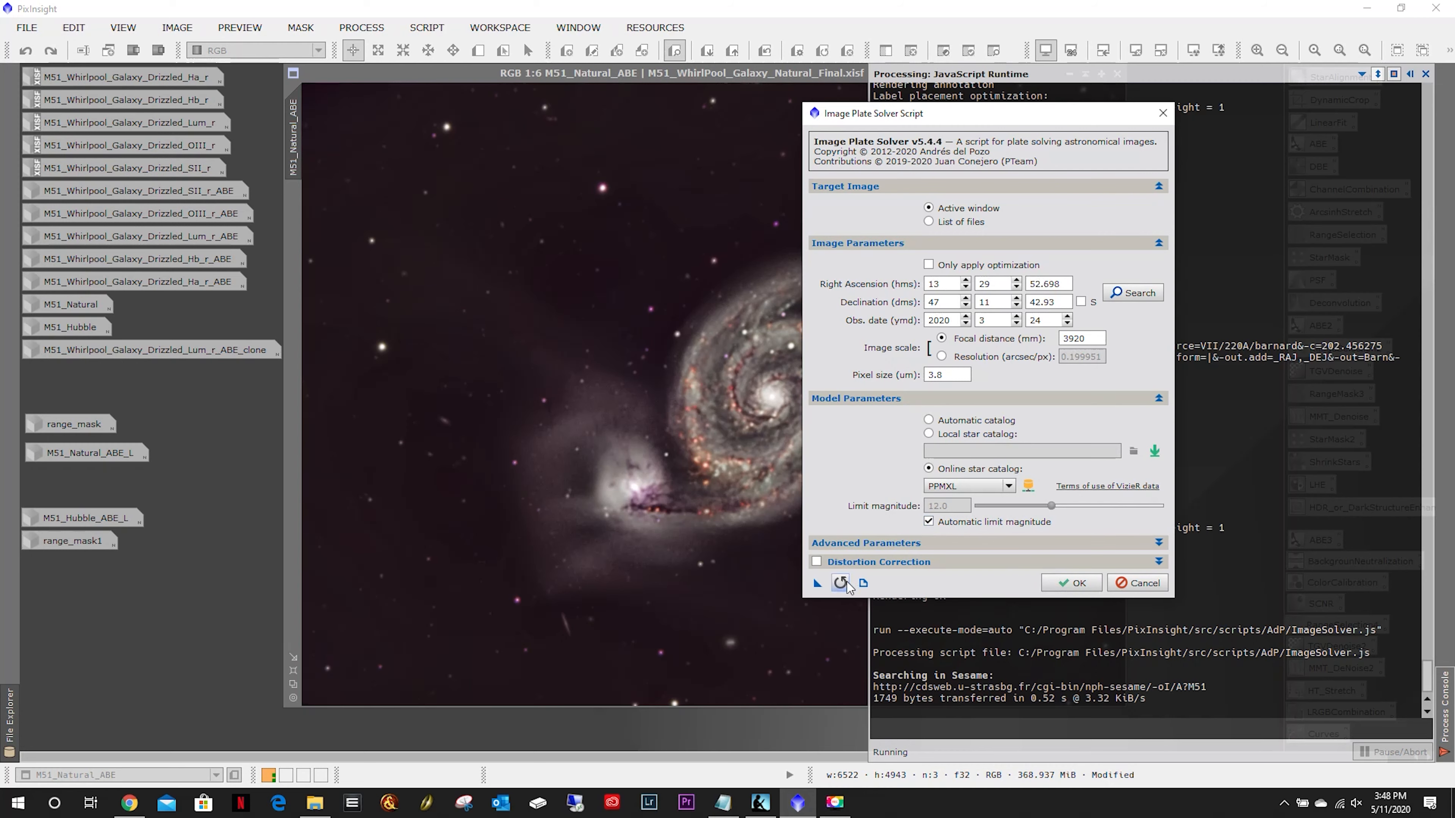
pyautogui.click(1070, 582)
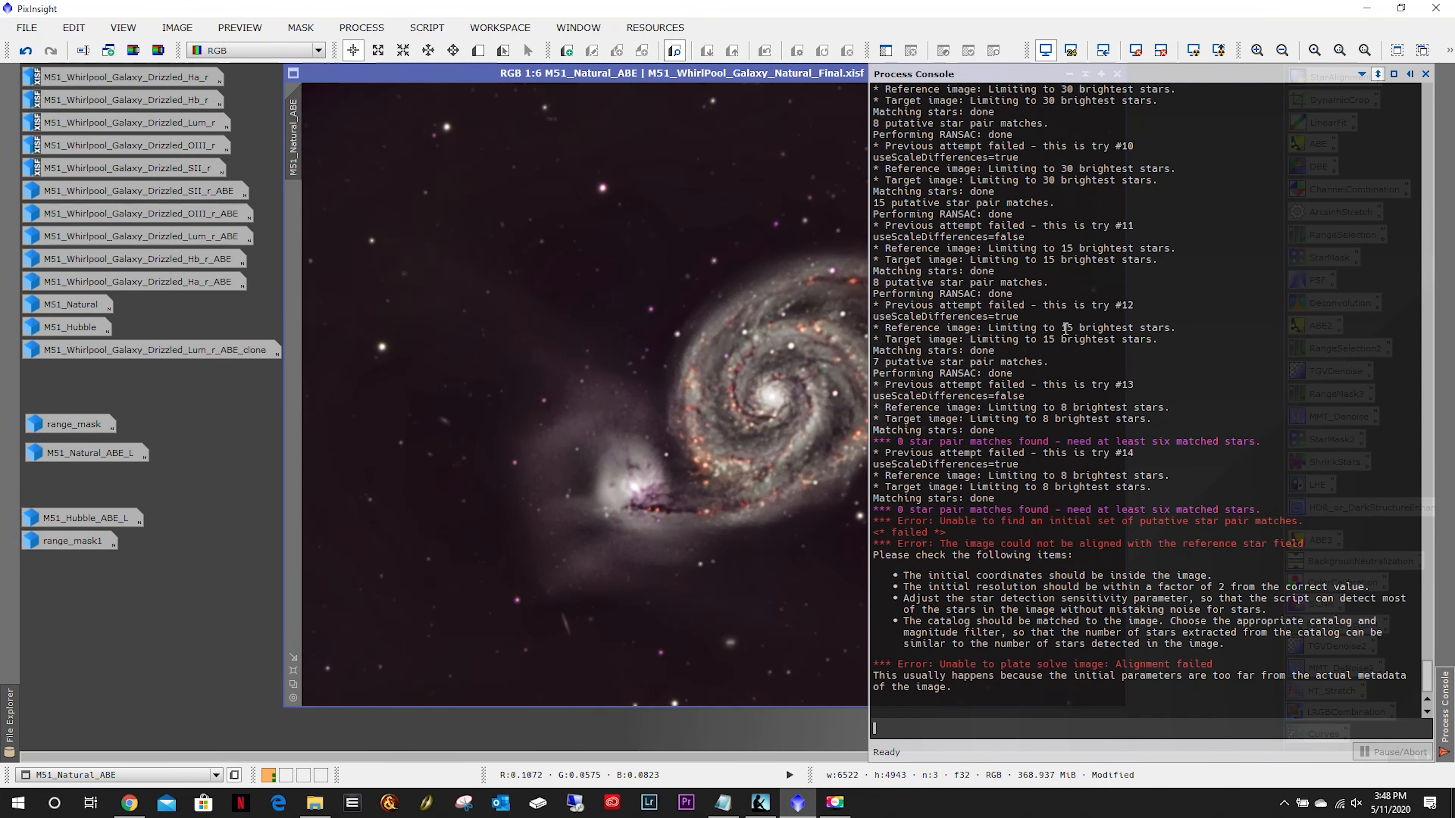
# Restart the ImageSolver script on the M51 natural image and set the focal distance to 3920 mm.
pyautogui.click(404, 30)
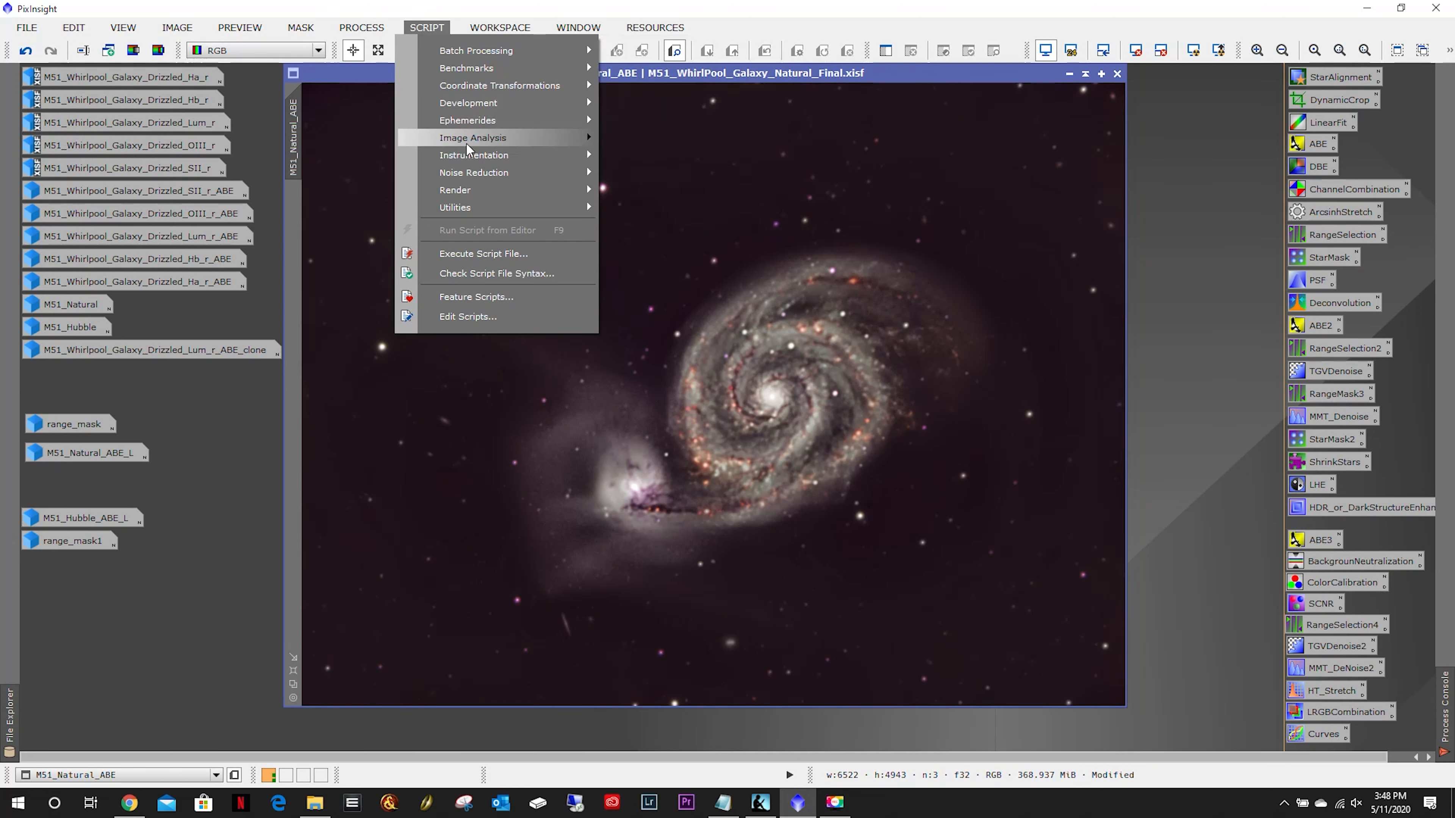
pyautogui.moveTo(466, 142)
pyautogui.click(731, 268)
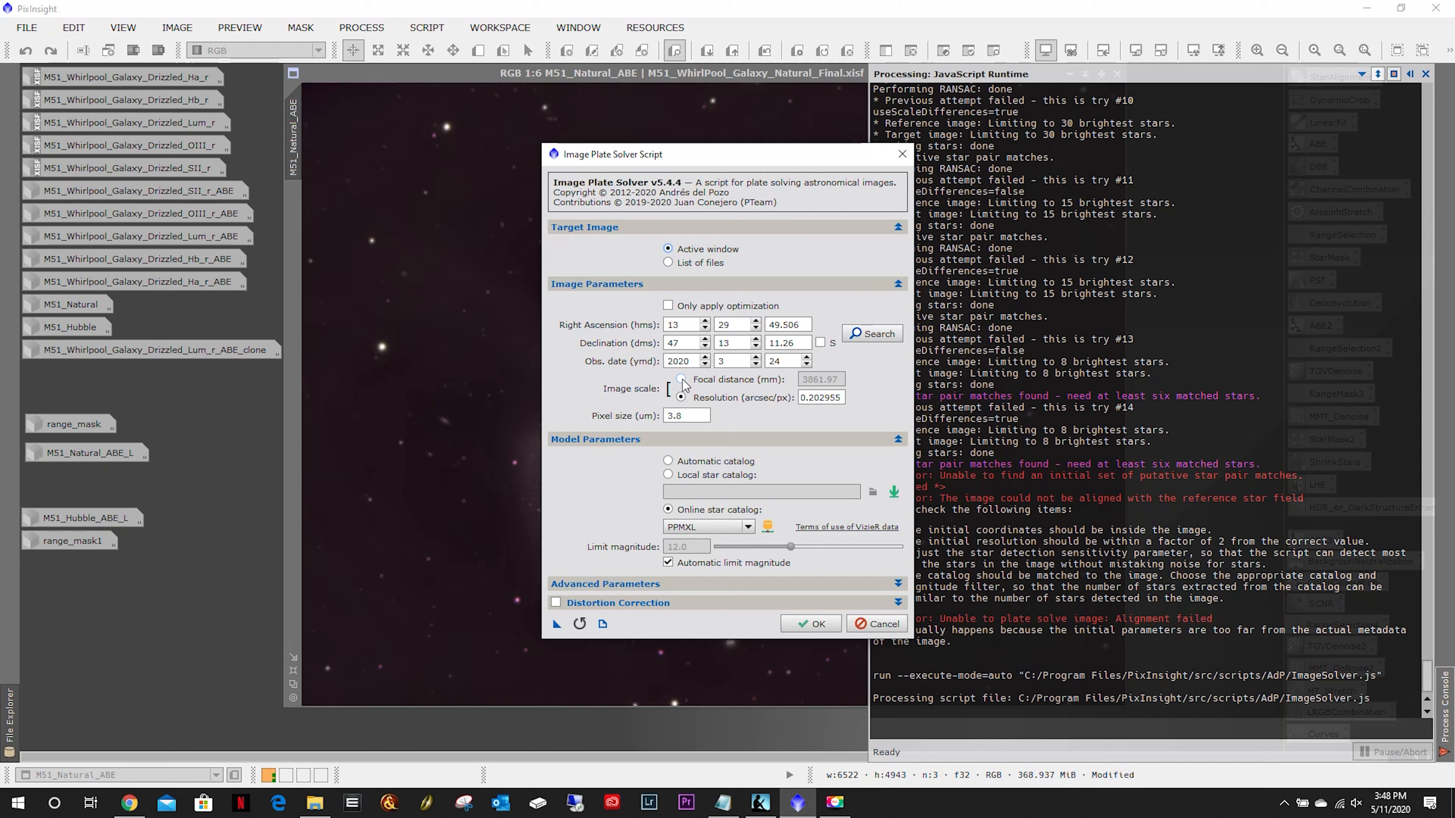
pyautogui.click(681, 379)
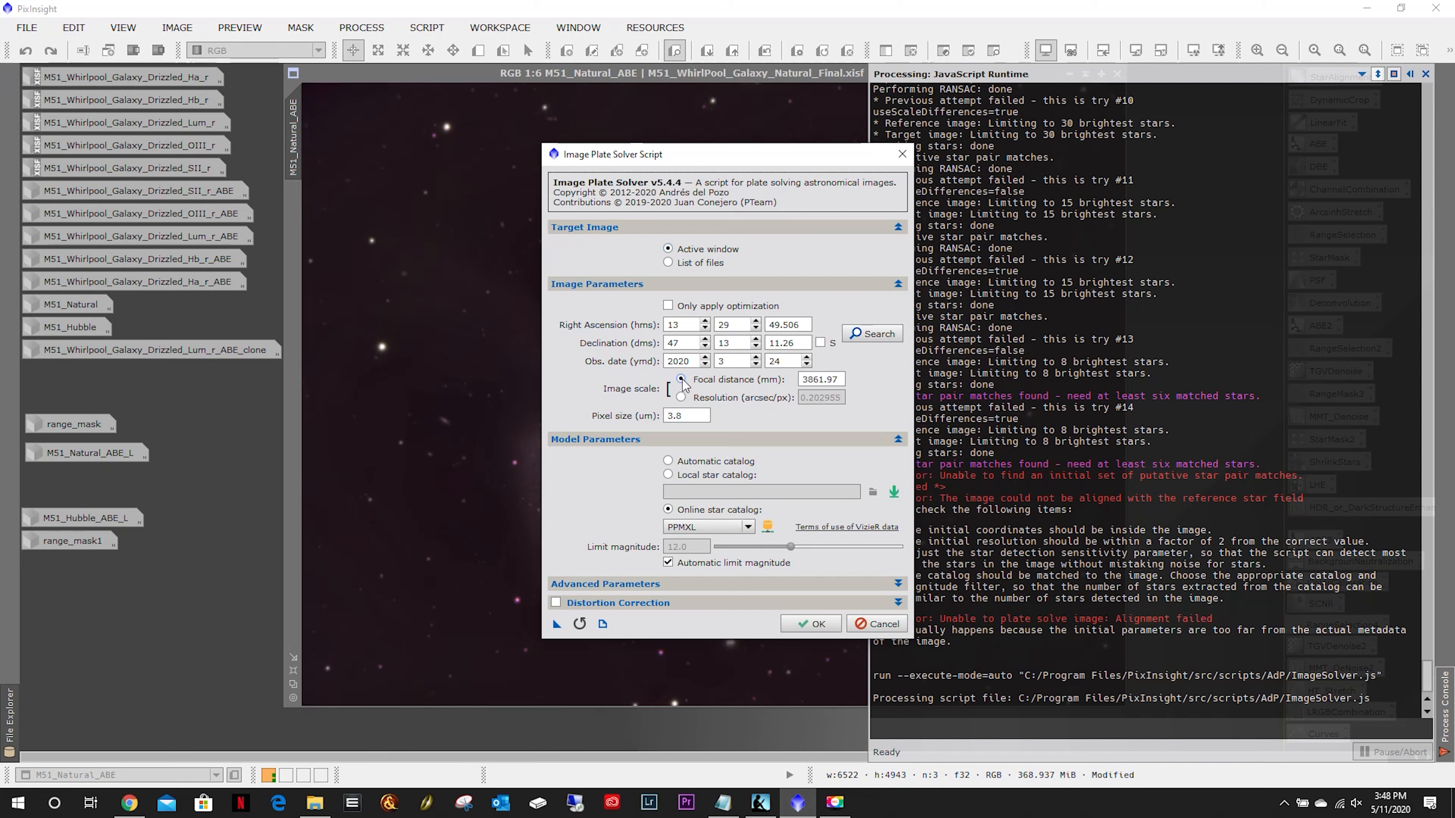
pyautogui.click(840, 379)
pyautogui.moveTo(840, 379); pyautogui.dragTo(732, 380)
pyautogui.write('3920')
# Plate-solve the image with the observation day set to 1 and the automatic star catalog.
pyautogui.click(688, 417)
pyautogui.doubleClick(776, 361)
pyautogui.write('1')
pyautogui.click(708, 461)
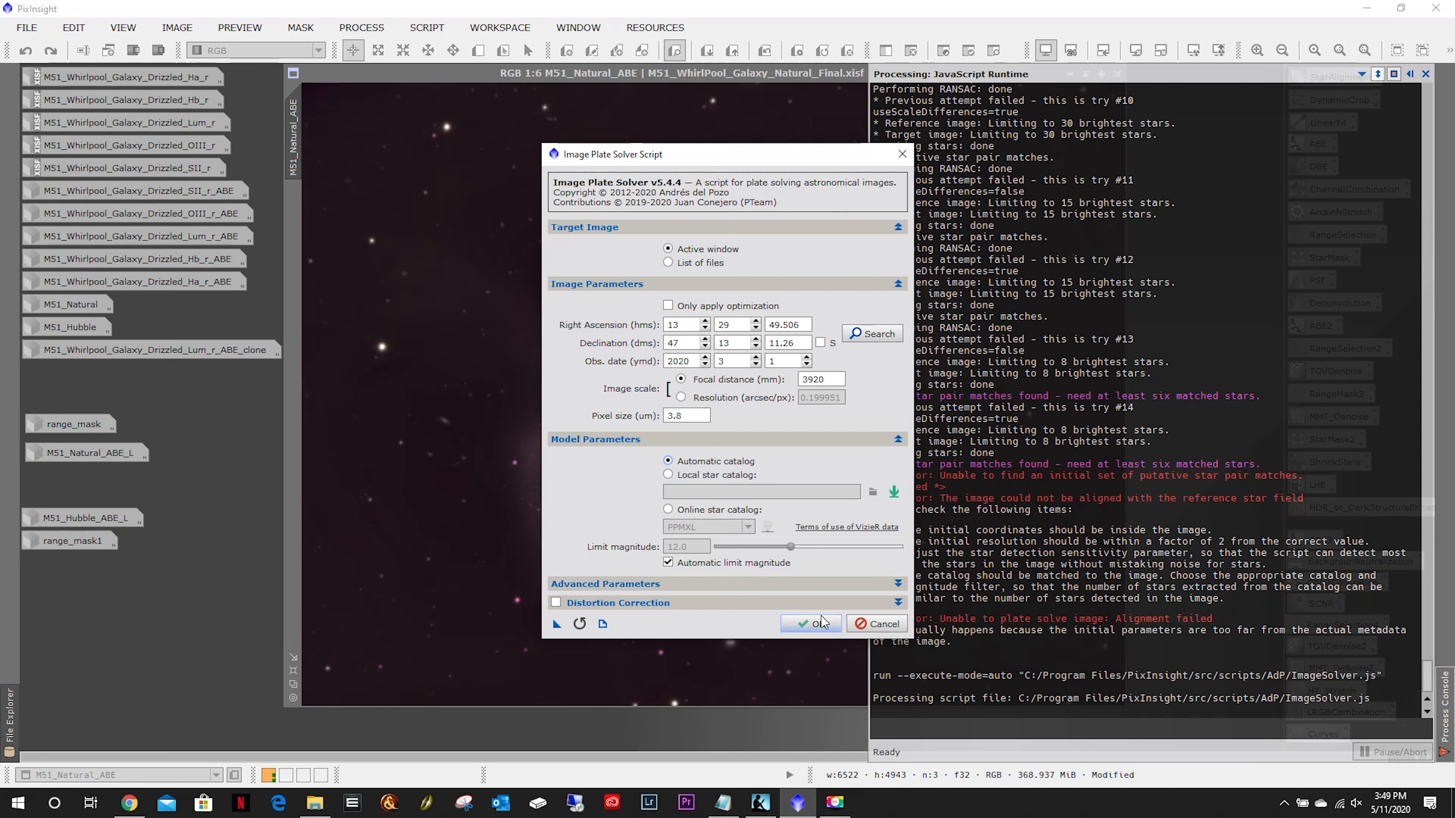
pyautogui.click(809, 624)
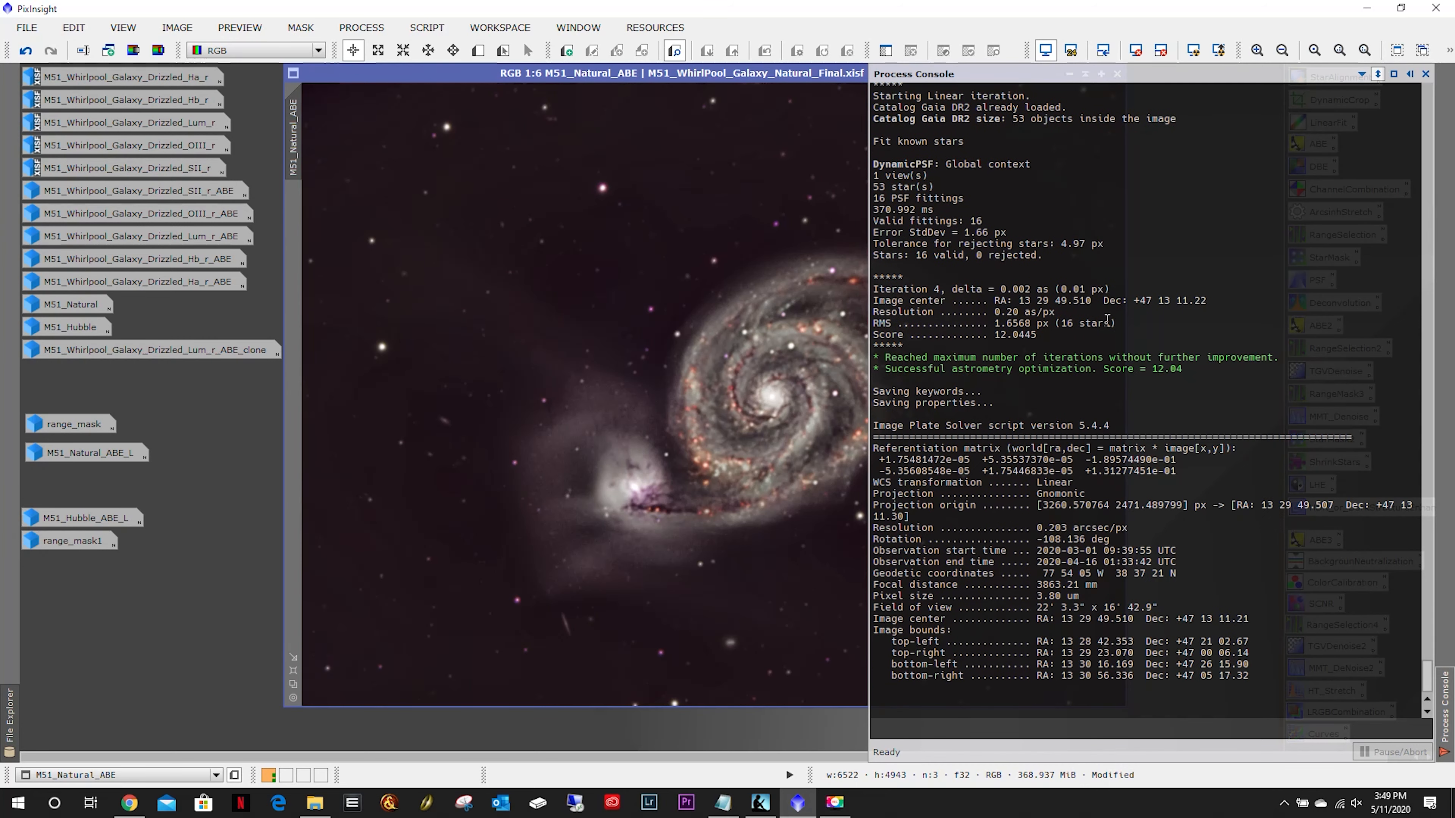
# Restart AnnotateImage on the solved image and add Barnard and PPMXL catalog layers, with a label font size of 36 for PPMXL.
pyautogui.click(427, 28)
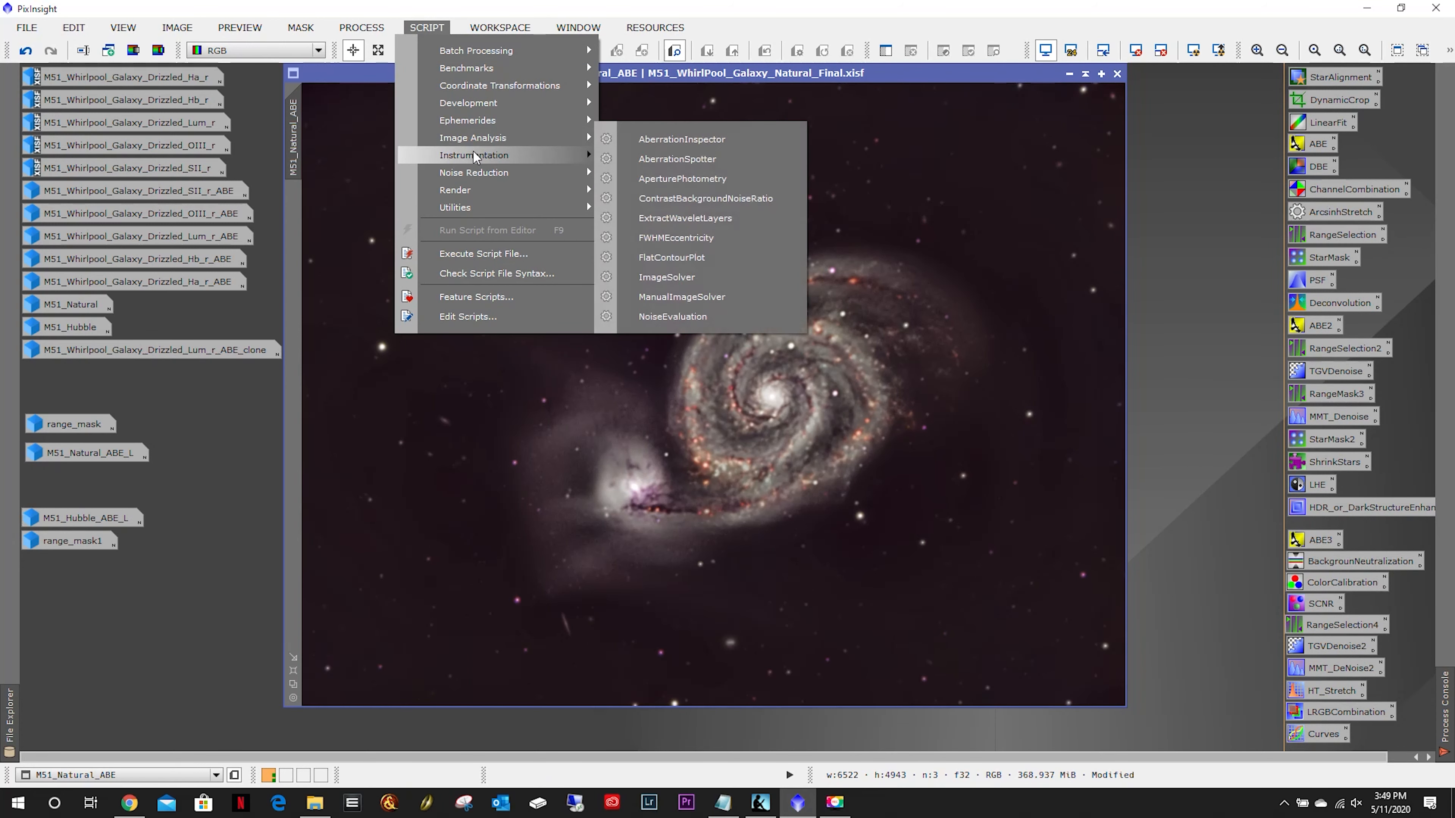
pyautogui.moveTo(480, 189)
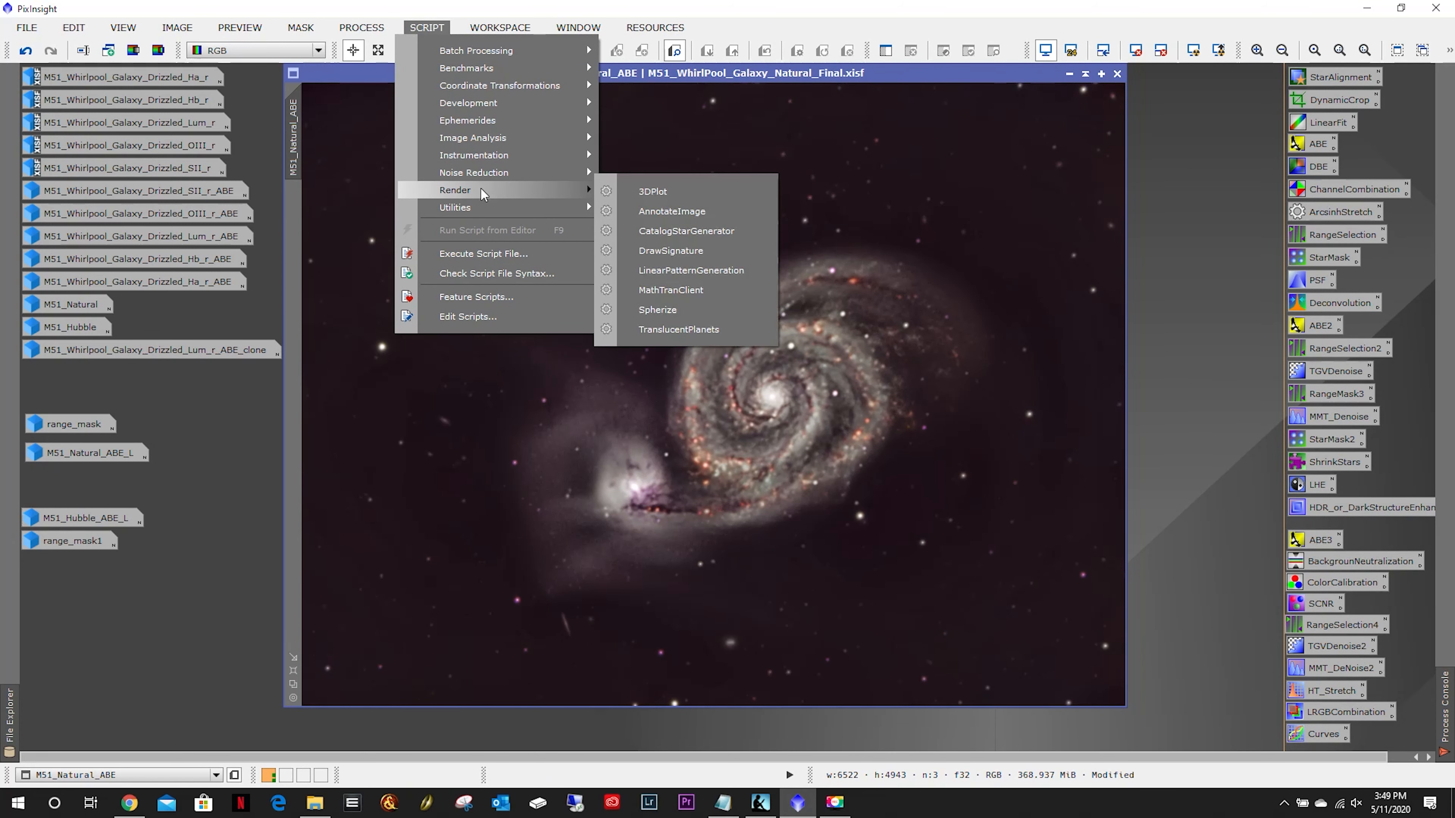
pyautogui.click(686, 211)
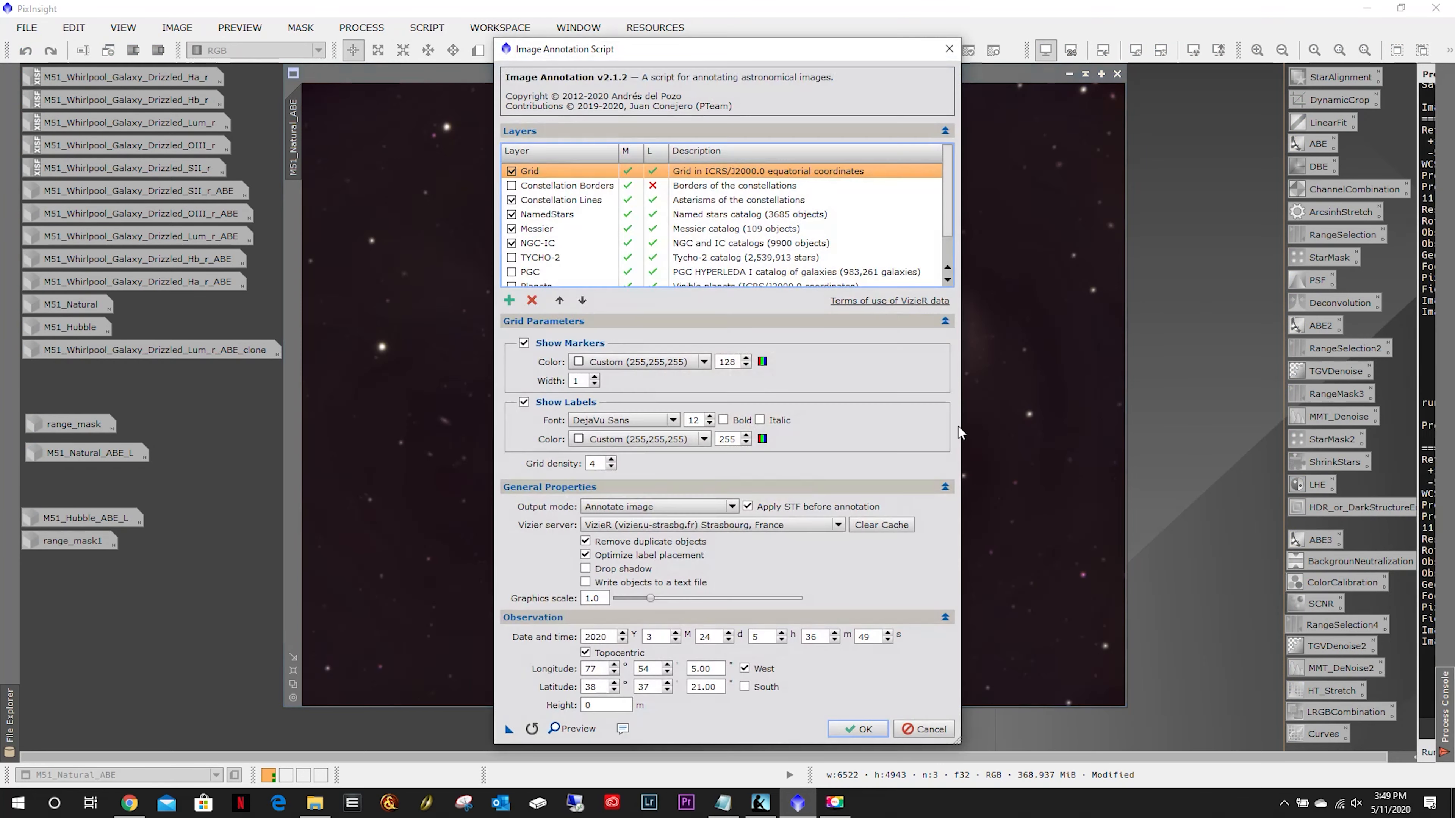
pyautogui.scroll(-1, 641, 244)
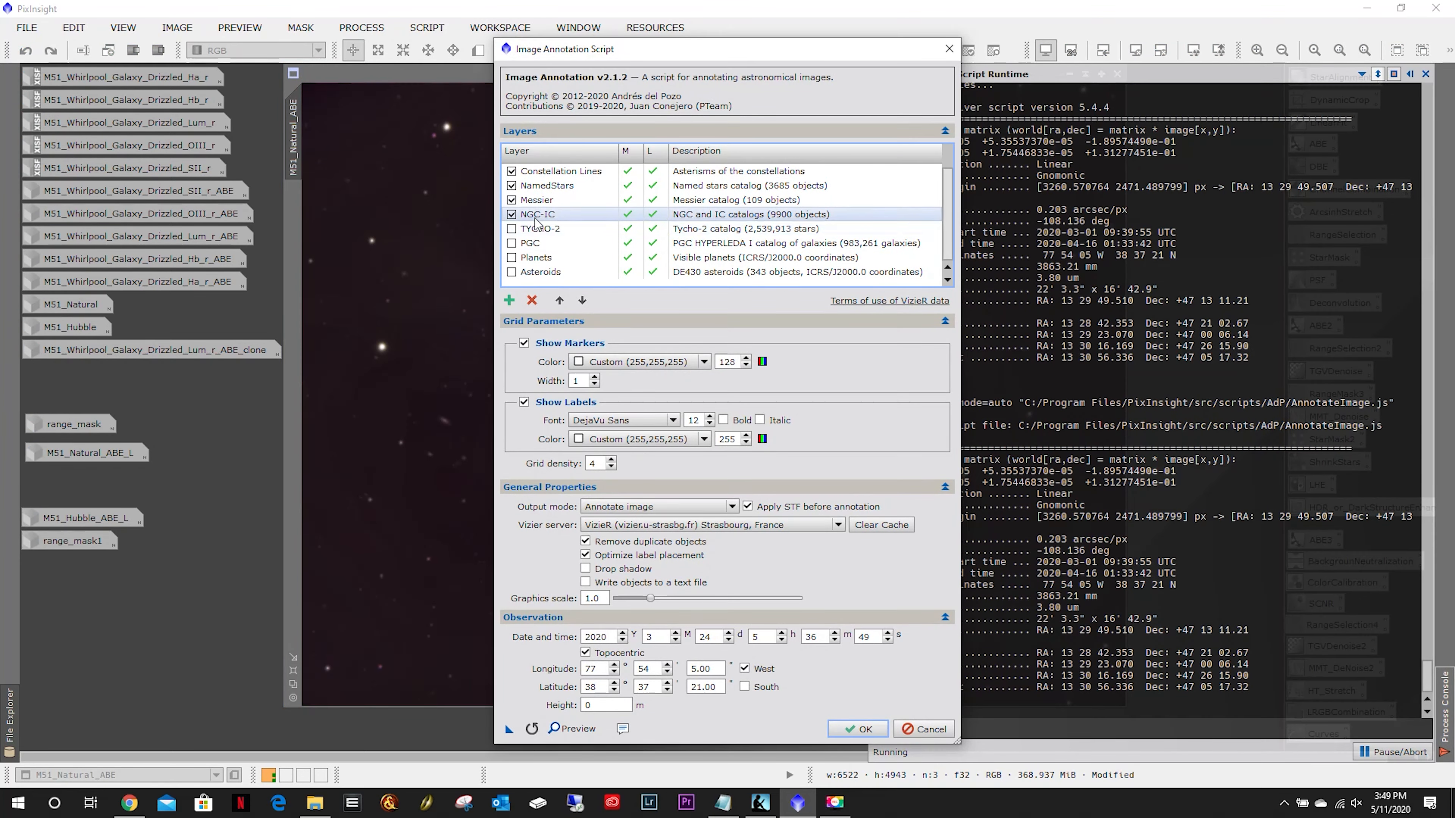
pyautogui.click(509, 300)
pyautogui.click(539, 466)
pyautogui.click(838, 539)
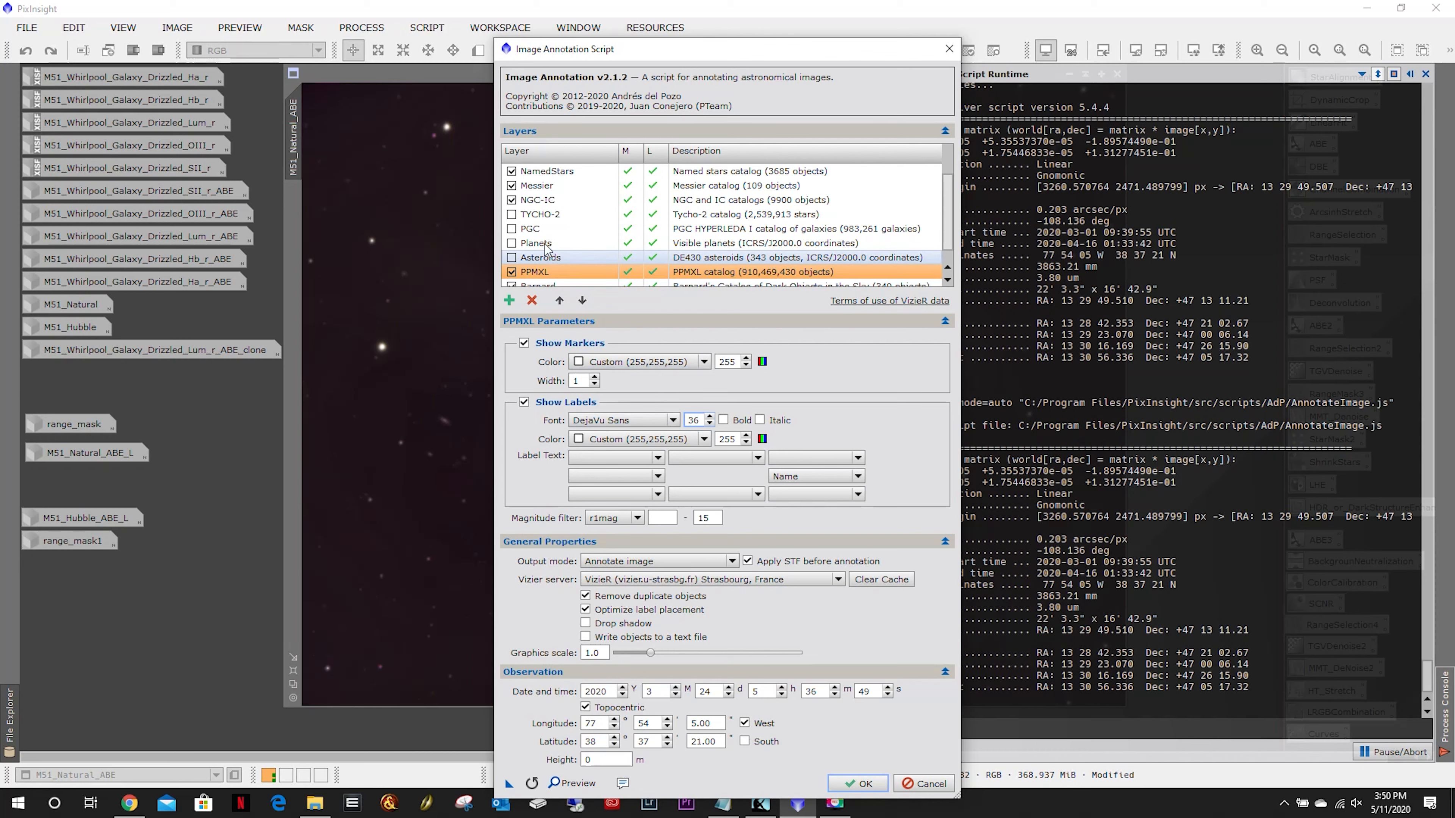
# Set the label font size to 36 for the NGC-IC, Messier, NamedStars, Constellation Lines and Grid layers.
pyautogui.click(536, 204)
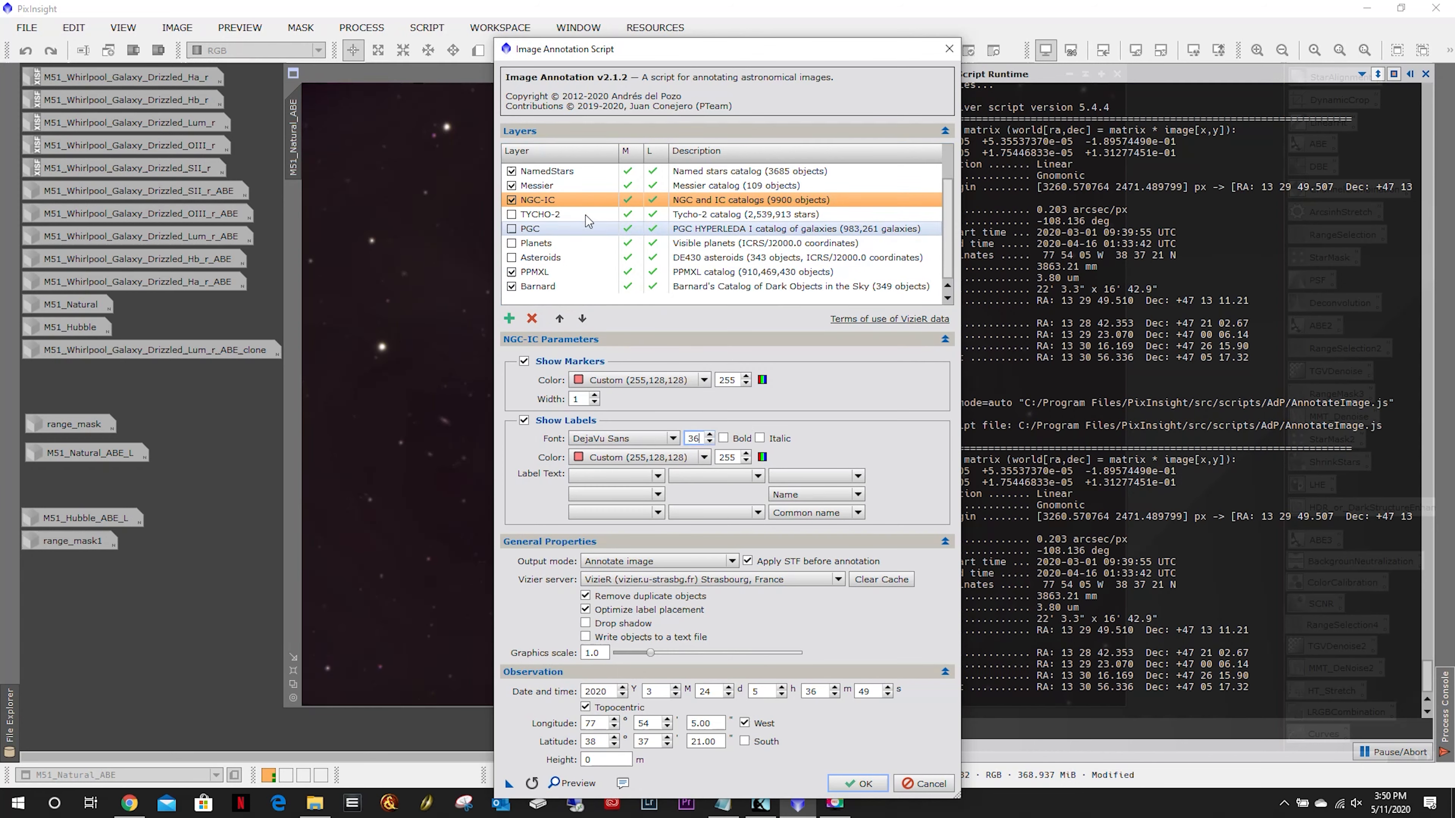
pyautogui.click(544, 186)
pyautogui.moveTo(701, 438); pyautogui.dragTo(640, 443)
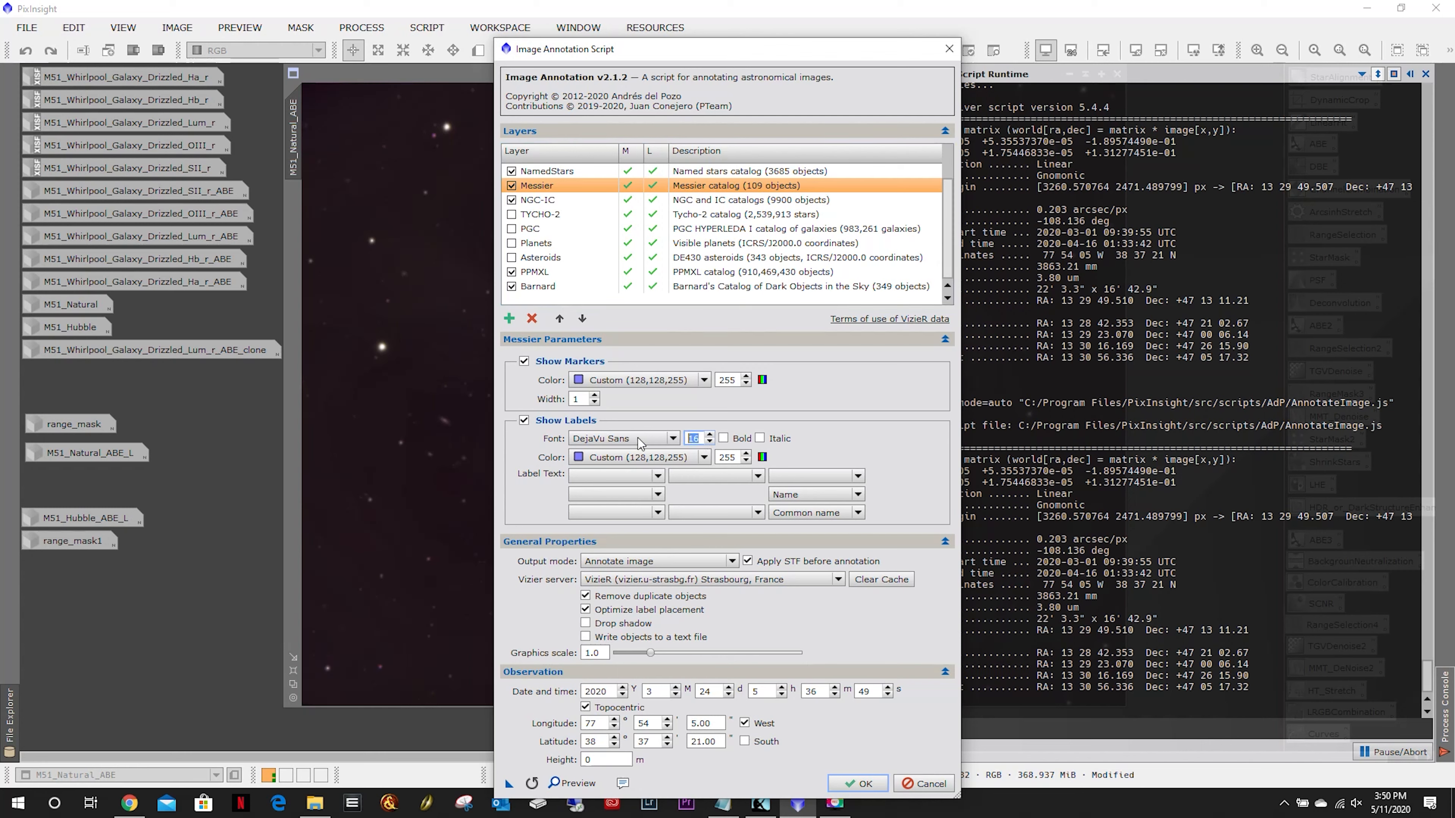
pyautogui.write('36')
pyautogui.click(550, 171)
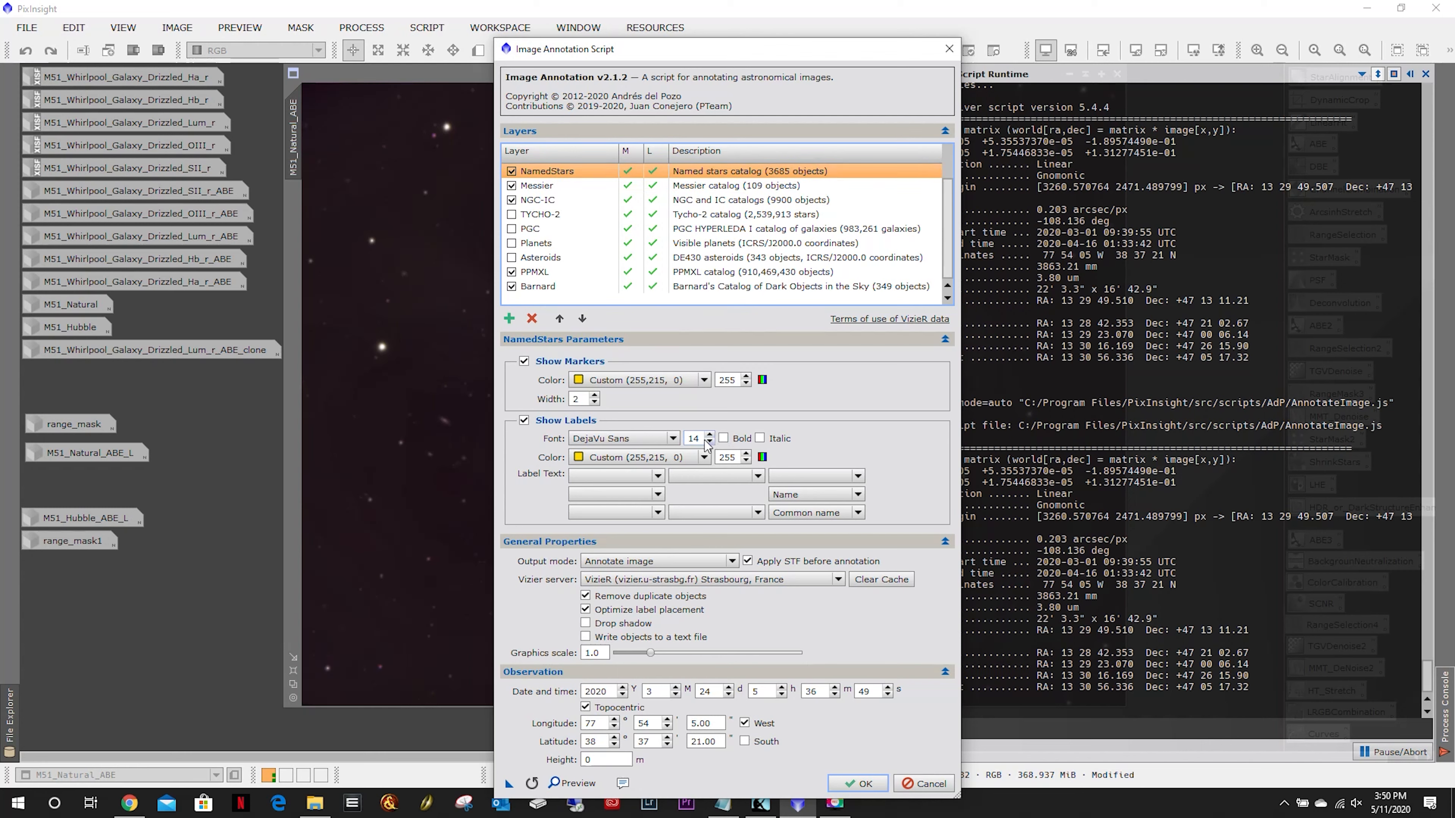
pyautogui.scroll(1, 608, 228)
pyautogui.click(599, 200)
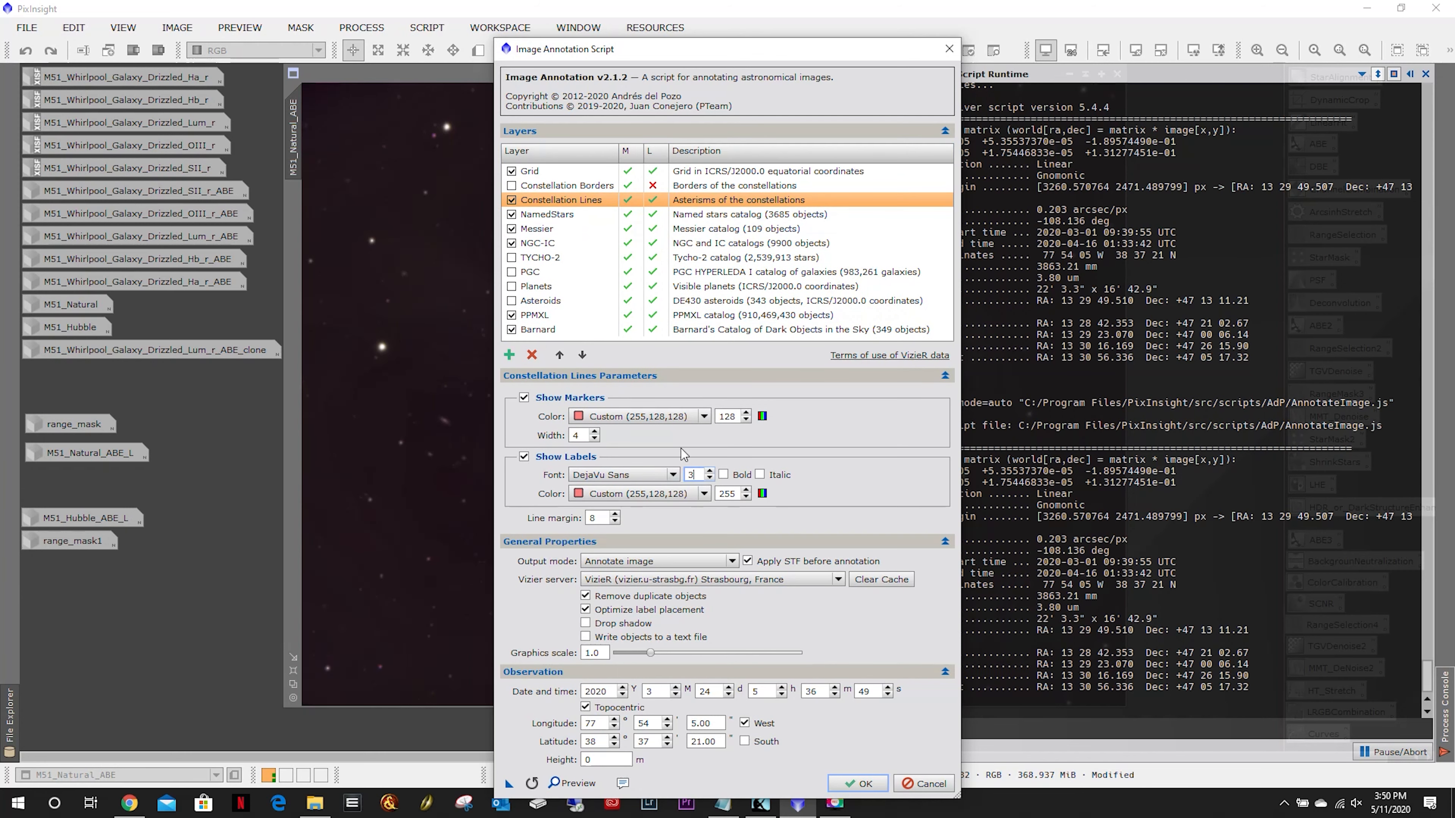
# Preview the annotation and check the label sizes around the Whirlpool galaxy and its companion.
pyautogui.click(571, 783)
pyautogui.moveTo(1019, 449); pyautogui.dragTo(1106, 794)
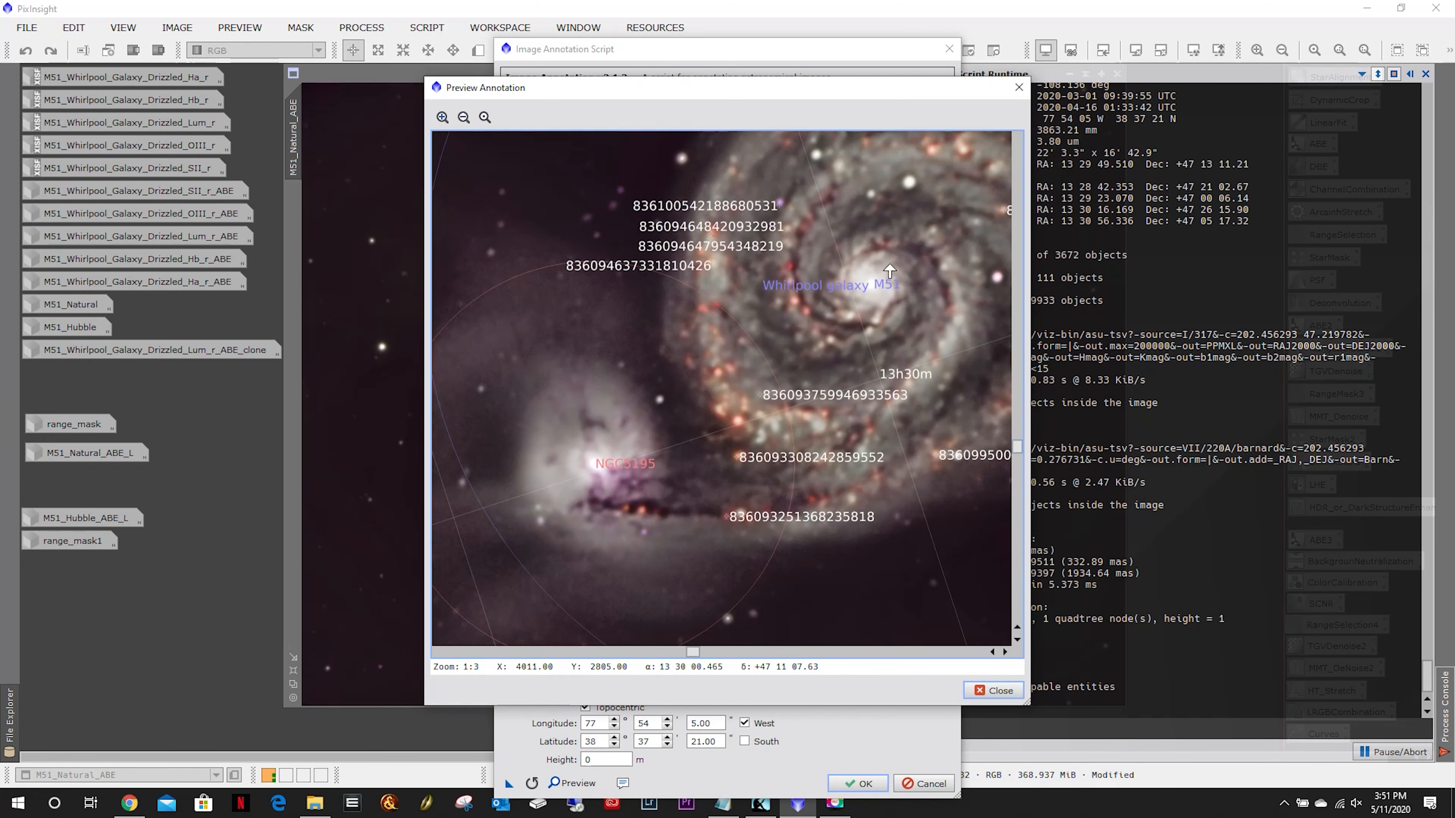
pyautogui.click(1019, 87)
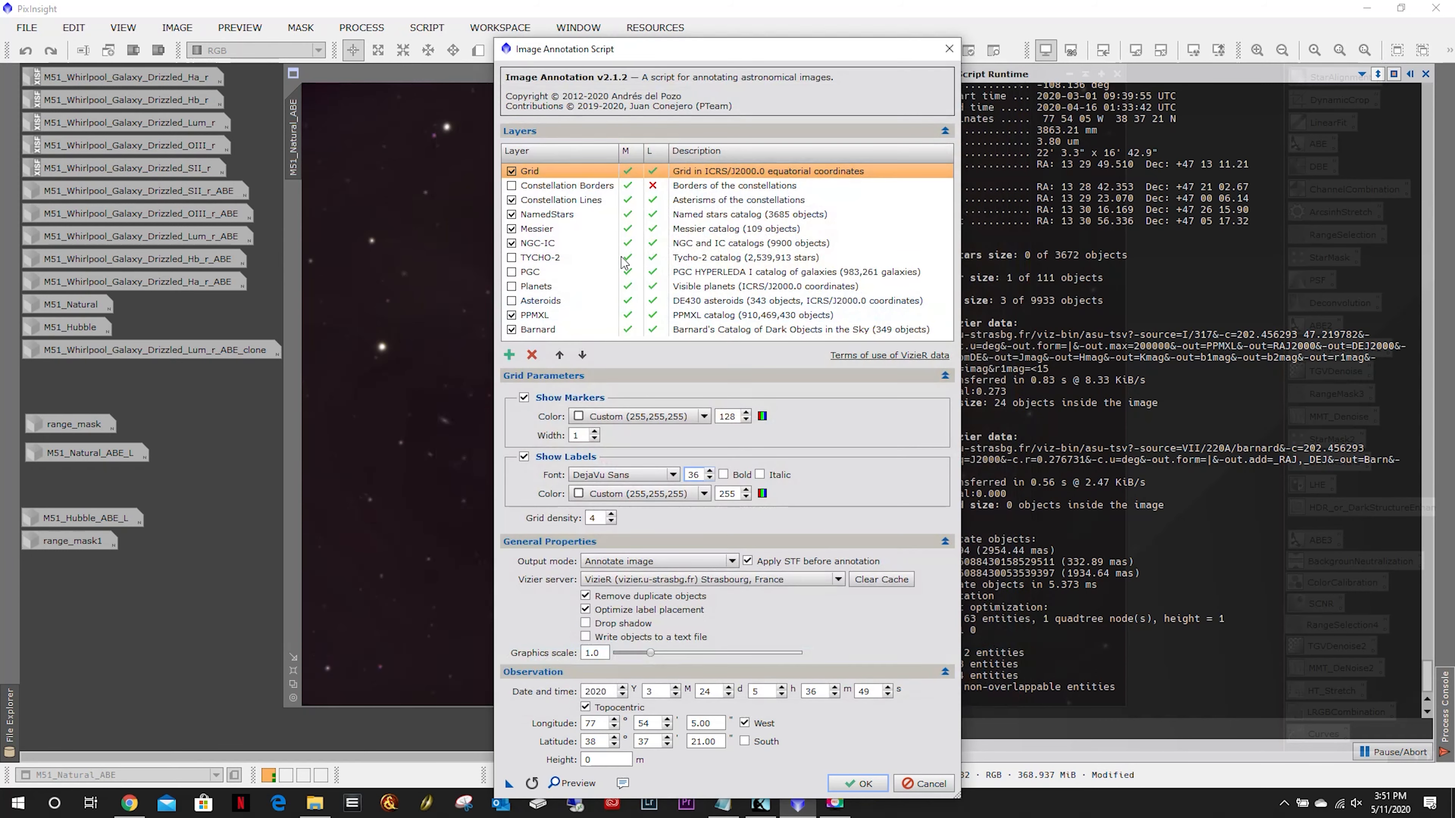
# Set the PPMXL layer's label font size to 10.
pyautogui.click(578, 328)
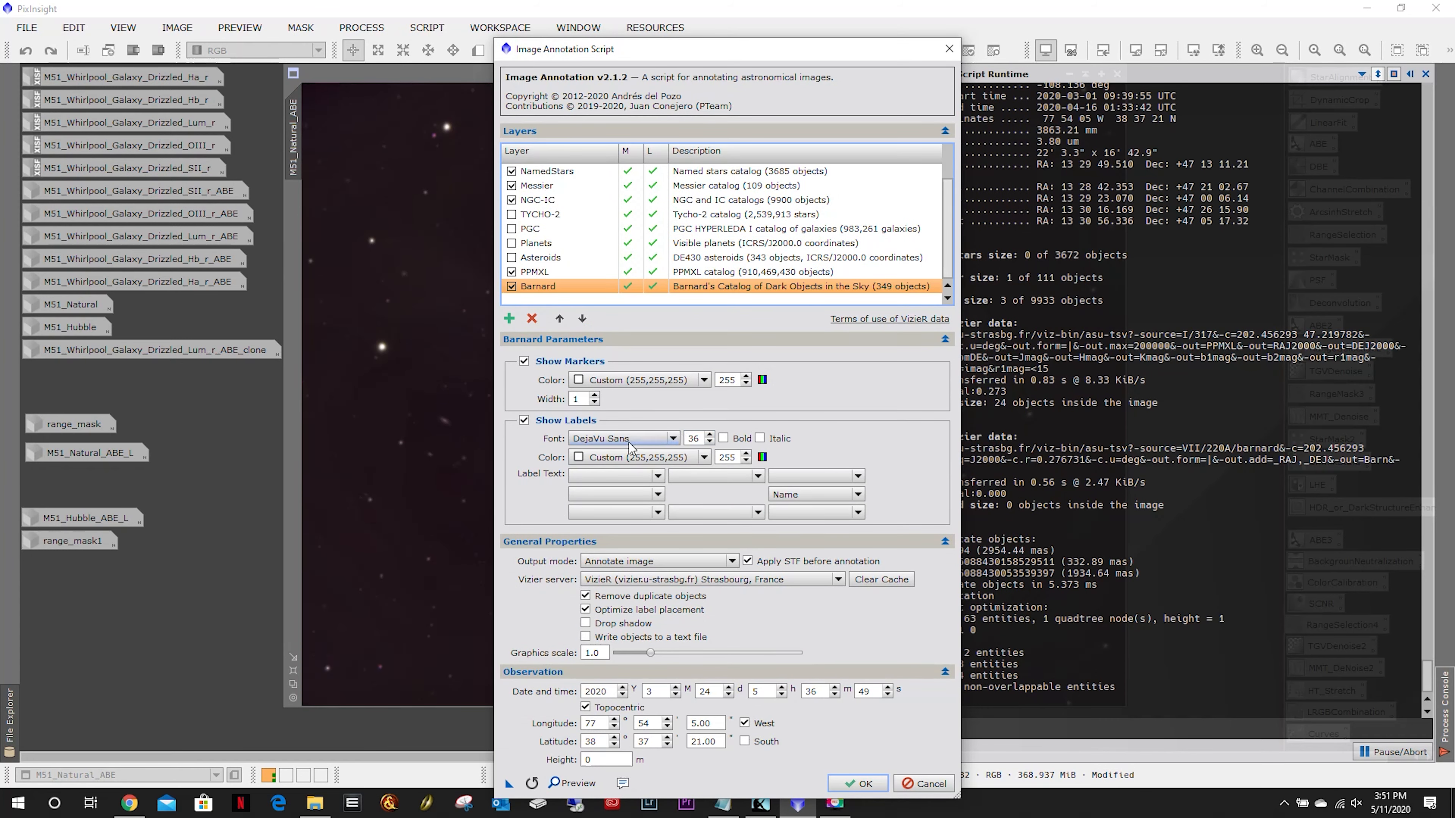
pyautogui.press('Up')
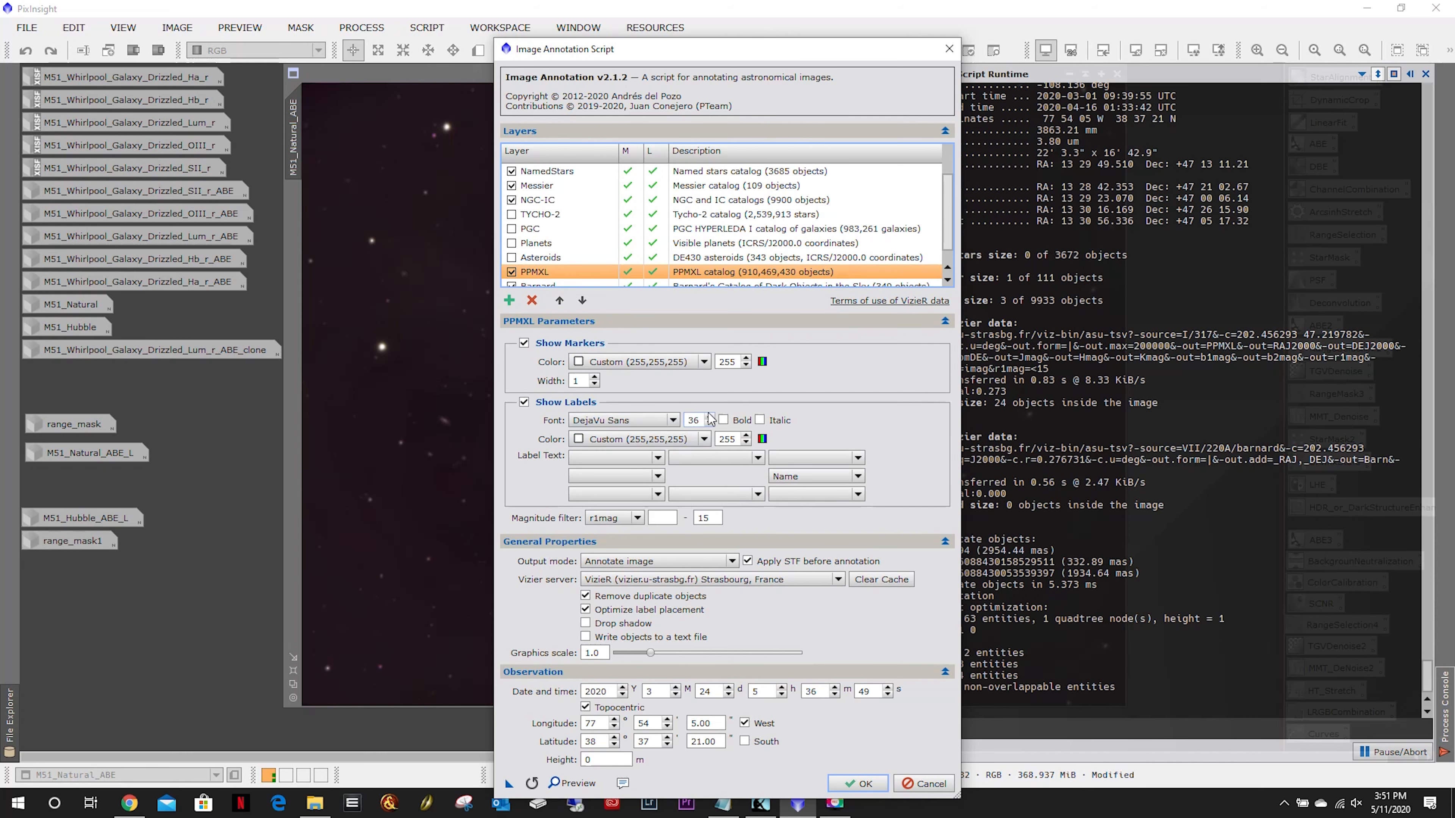
pyautogui.doubleClick(696, 422)
pyautogui.write('10')
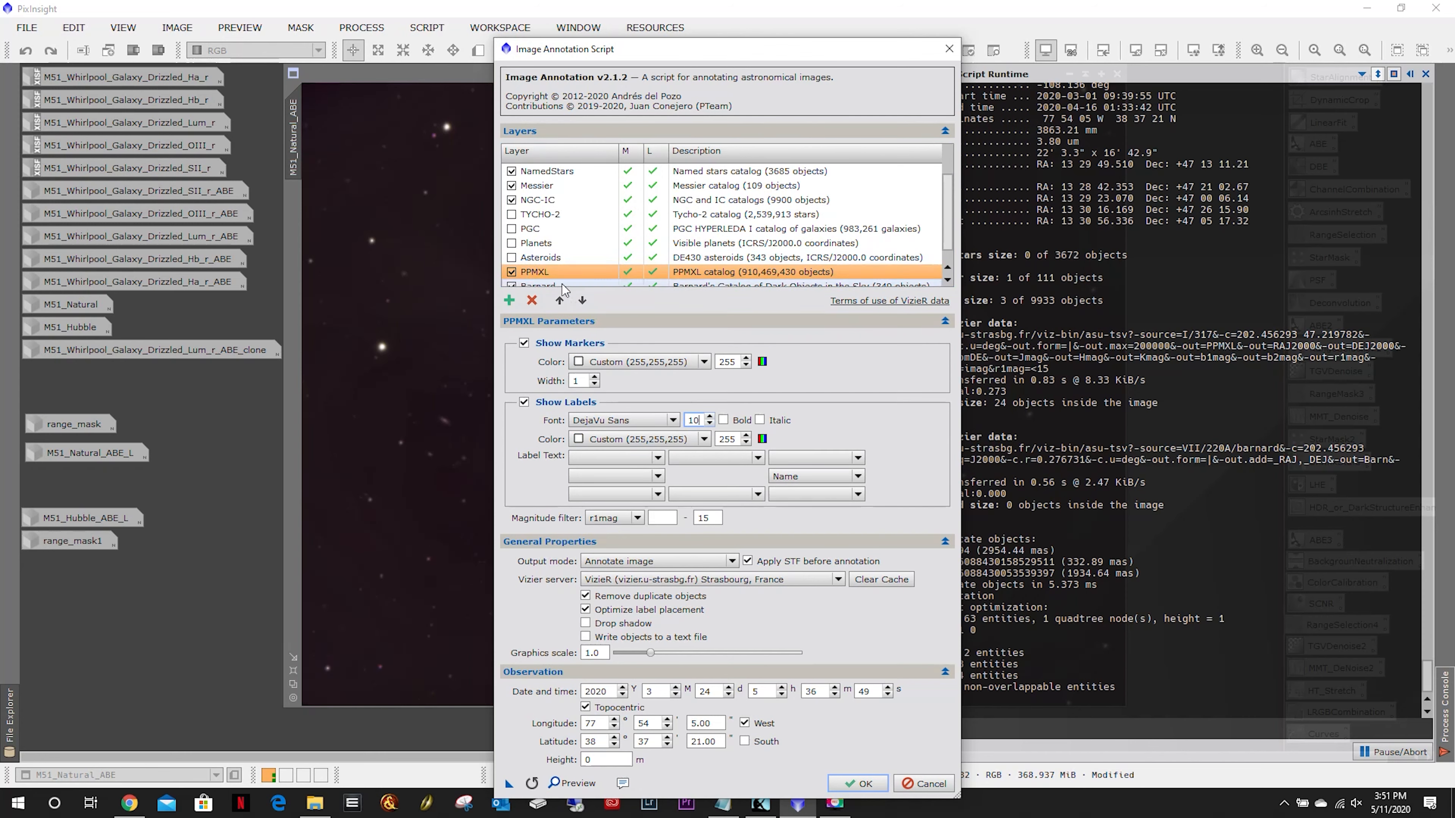
# Set the observation day to 1 and the Grid layer's label font size to 12, after reviewing the other layers' settings.
pyautogui.click(541, 187)
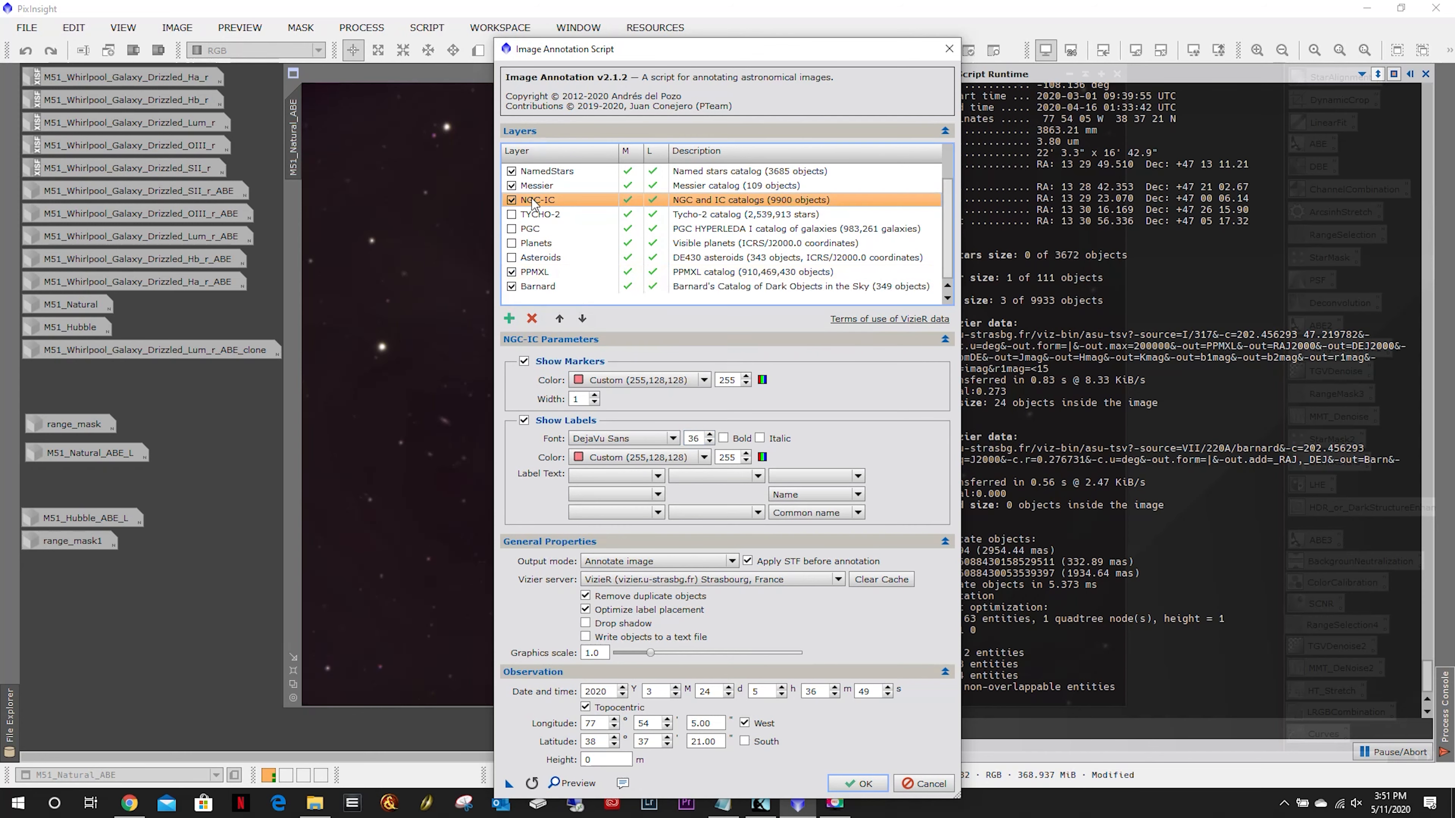
pyautogui.scroll(1, 544, 194)
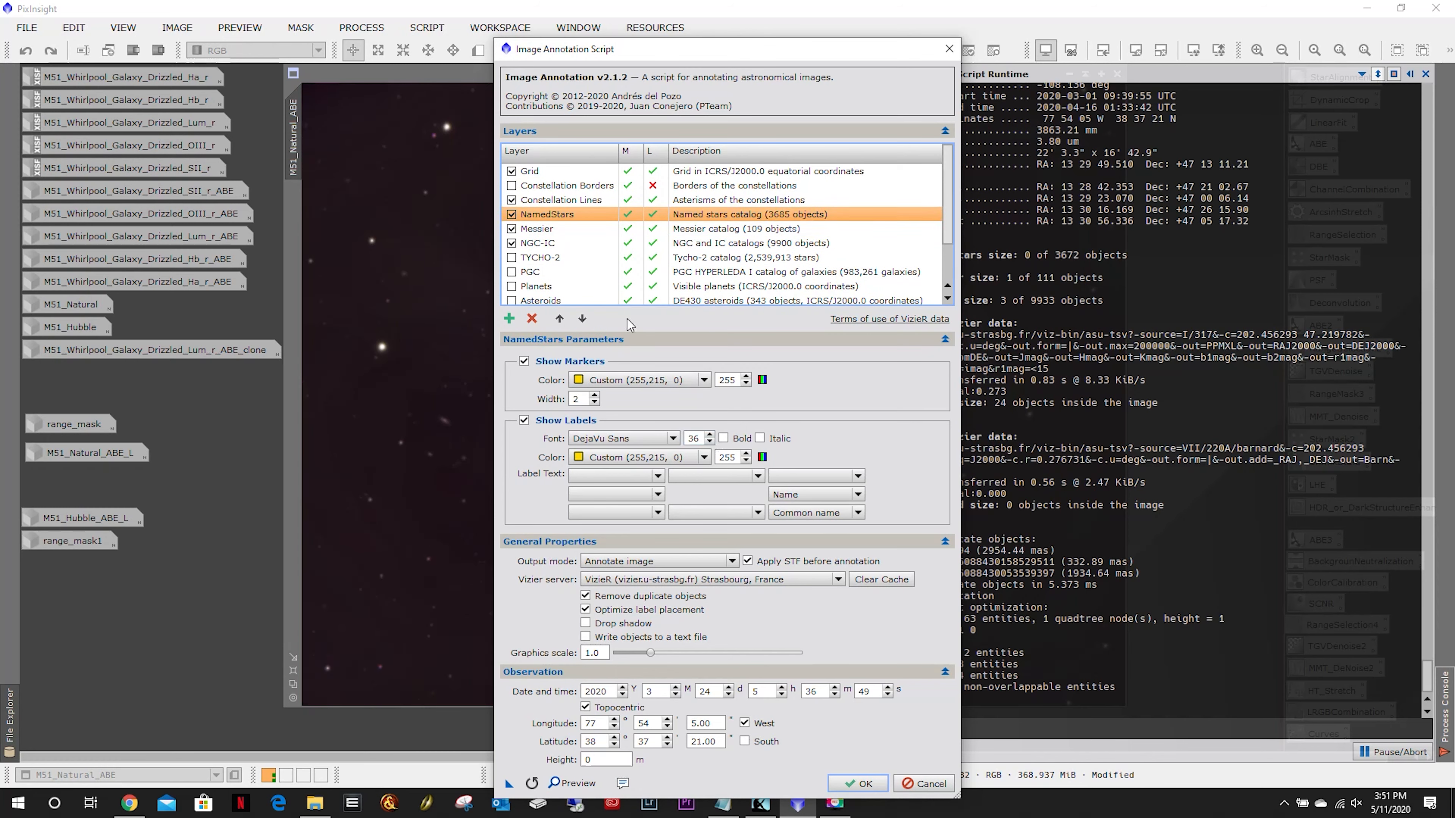
pyautogui.click(561, 202)
pyautogui.click(547, 172)
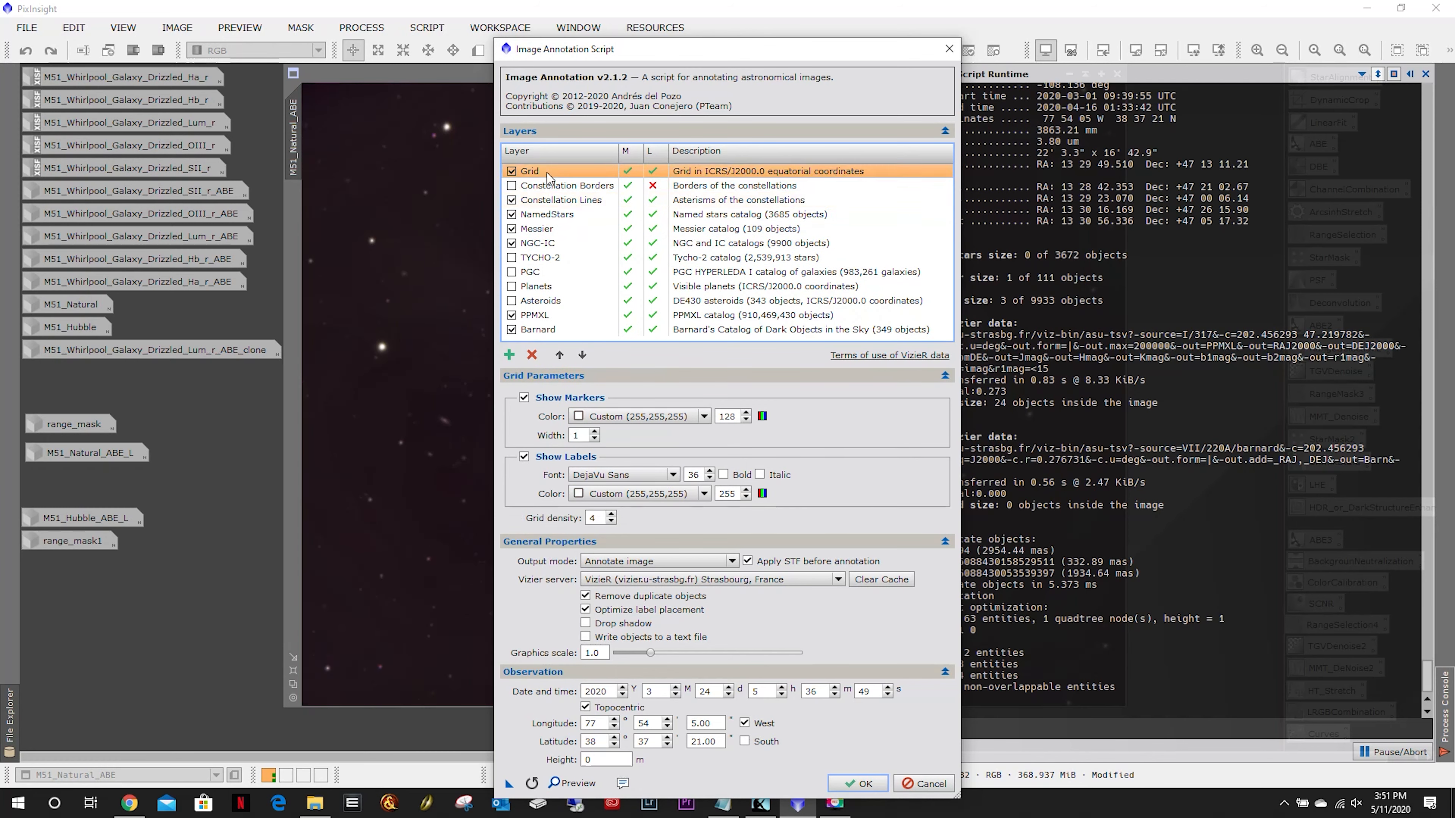
pyautogui.doubleClick(710, 691)
pyautogui.write('1')
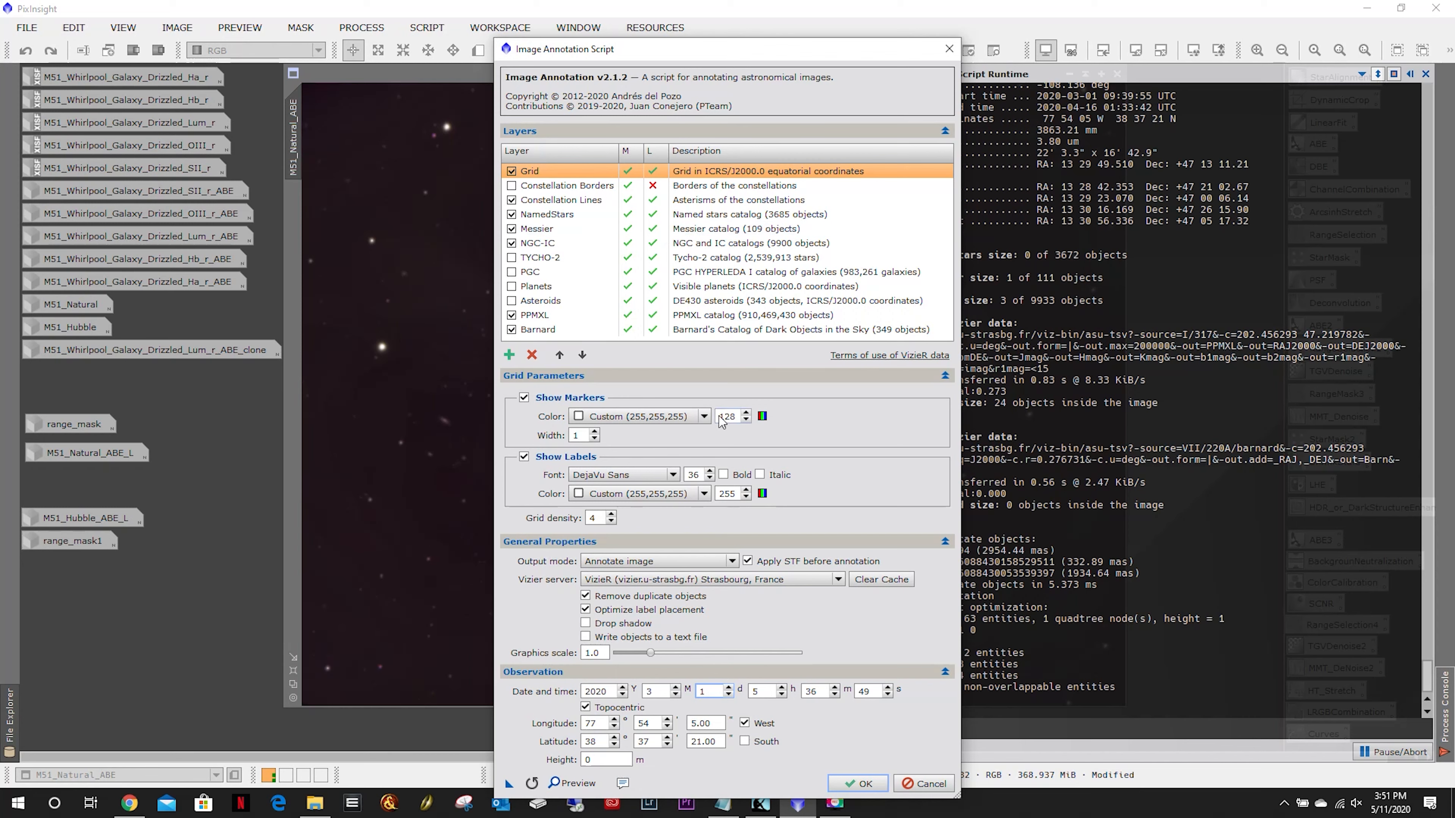
pyautogui.doubleClick(695, 475)
# Preview the revised annotation and generate the annotated image.
pyautogui.click(573, 783)
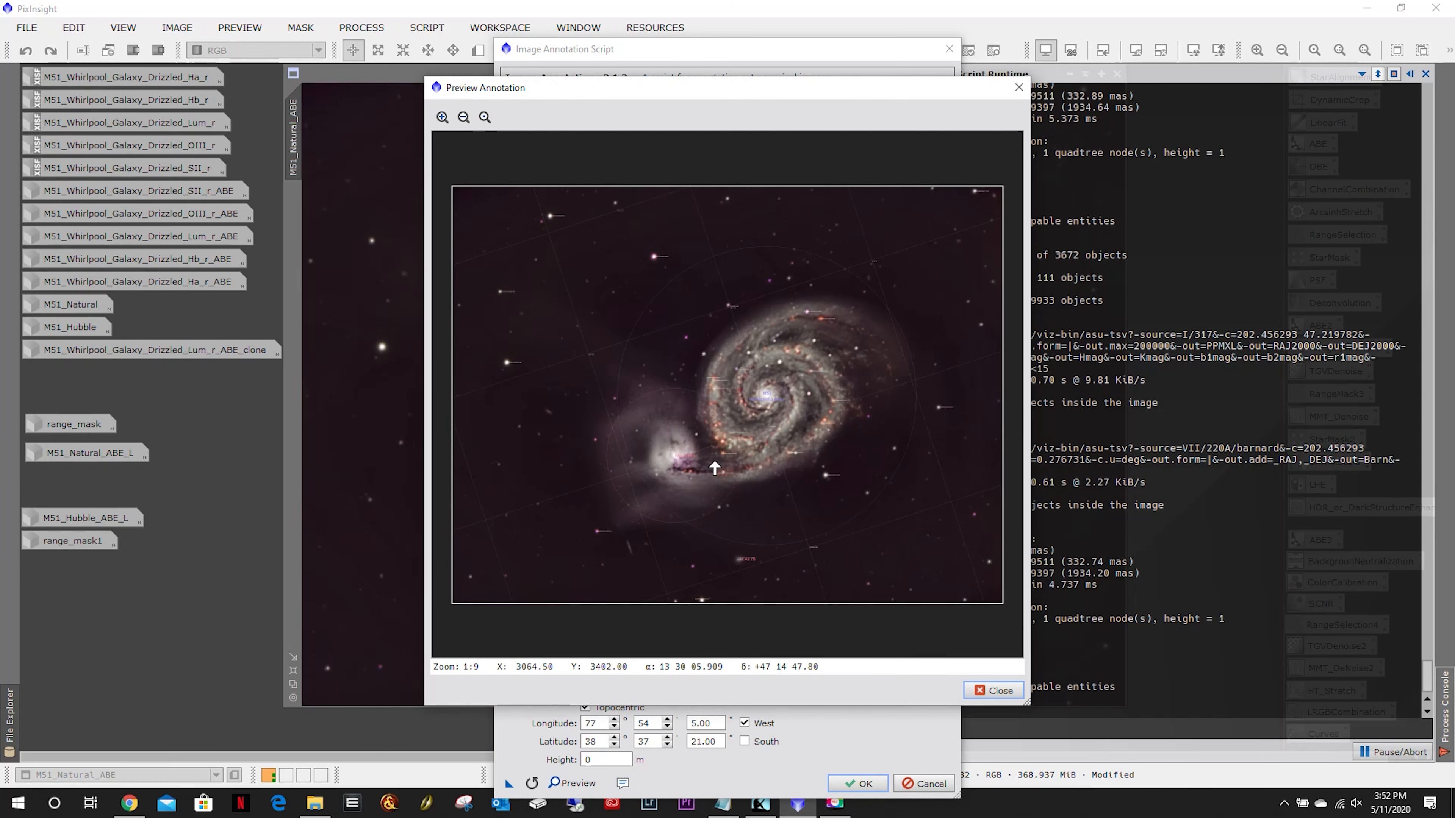
pyautogui.scroll(1, 715, 468)
pyautogui.click(992, 690)
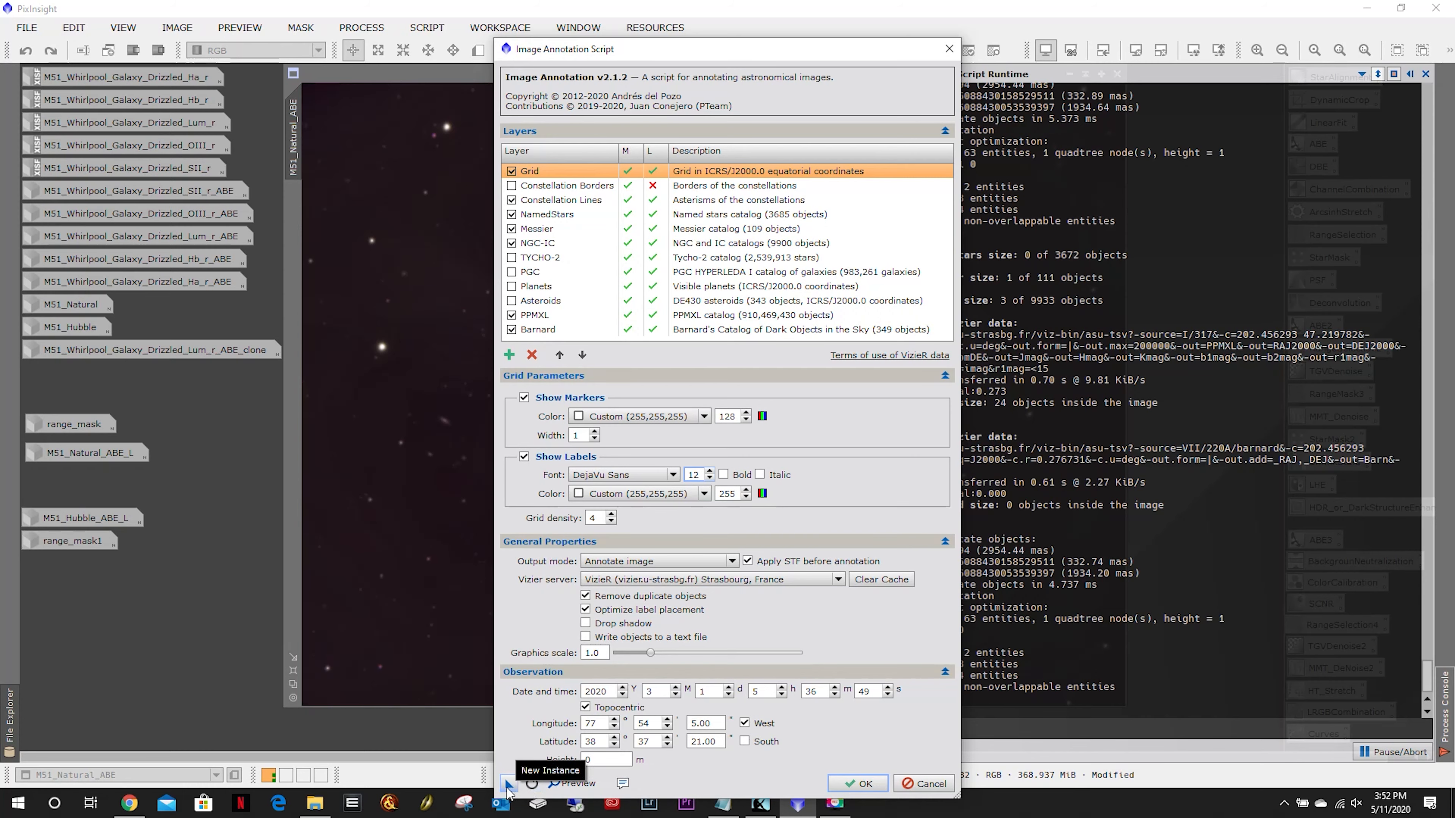
pyautogui.click(853, 786)
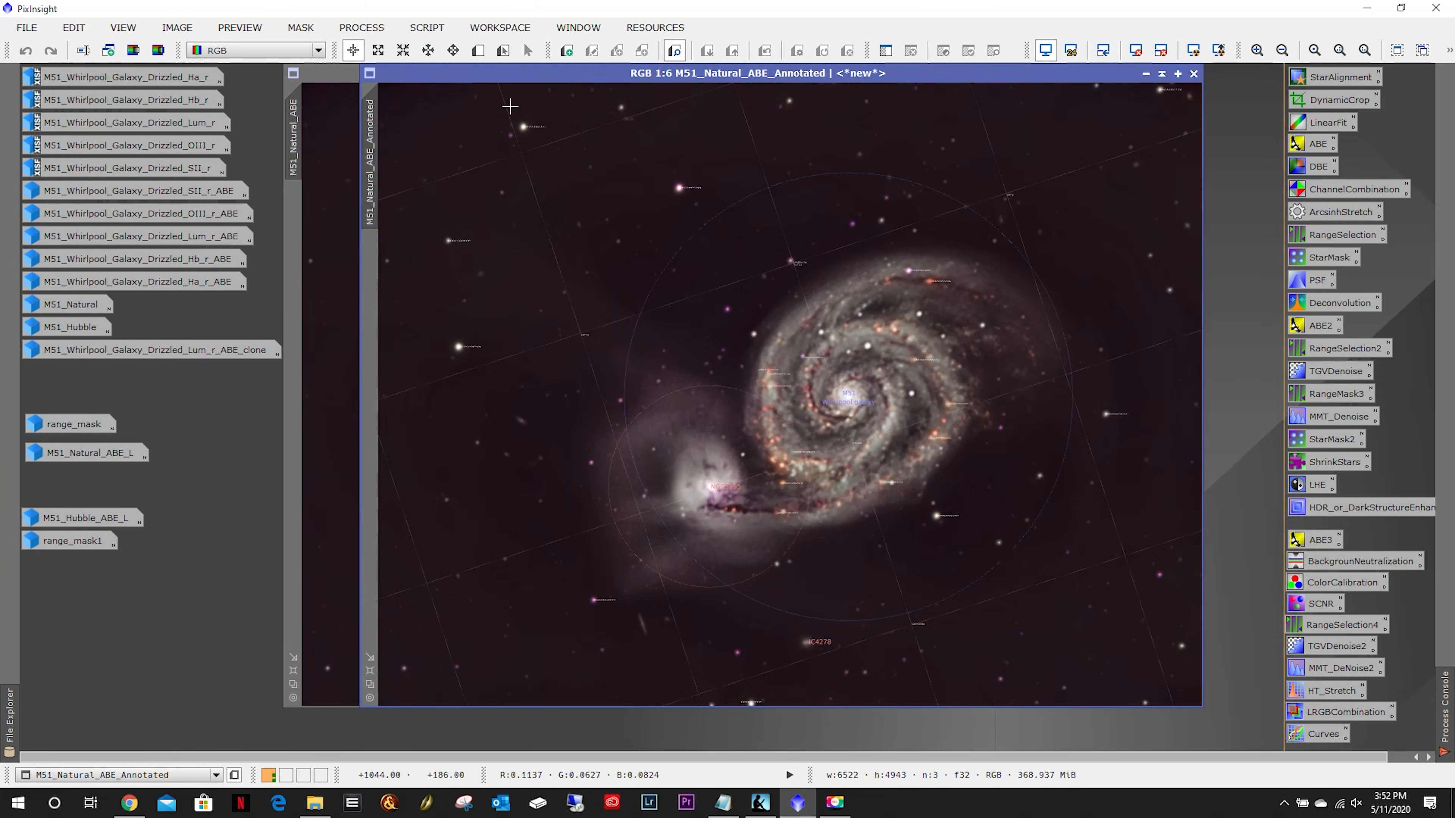
# Save the annotated image in the Final folder as the XISF file M51_WhirlPool_Galaxy_Natural__annotated_Final.
pyautogui.click(27, 27)
pyautogui.click(93, 184)
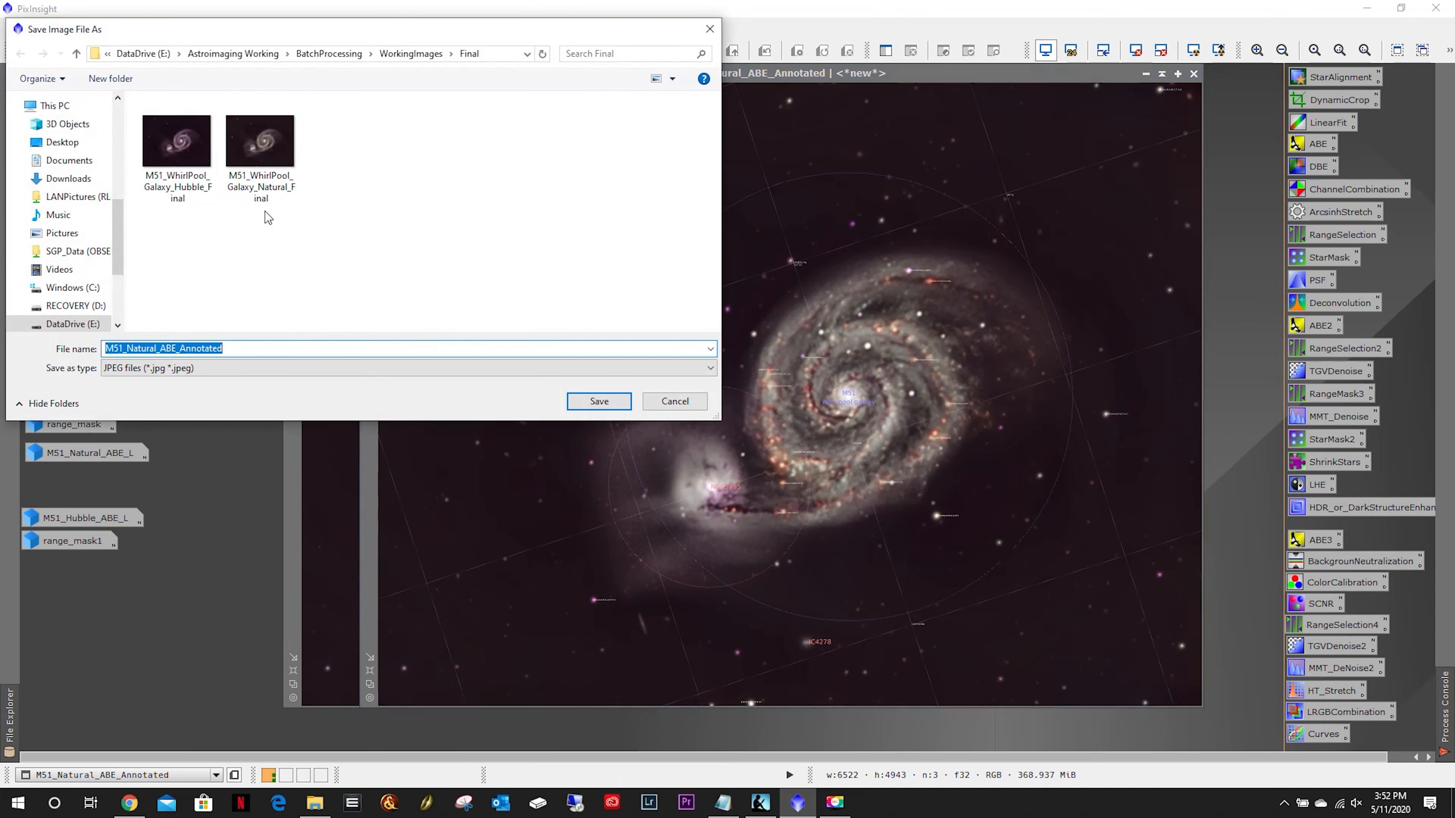
pyautogui.click(250, 371)
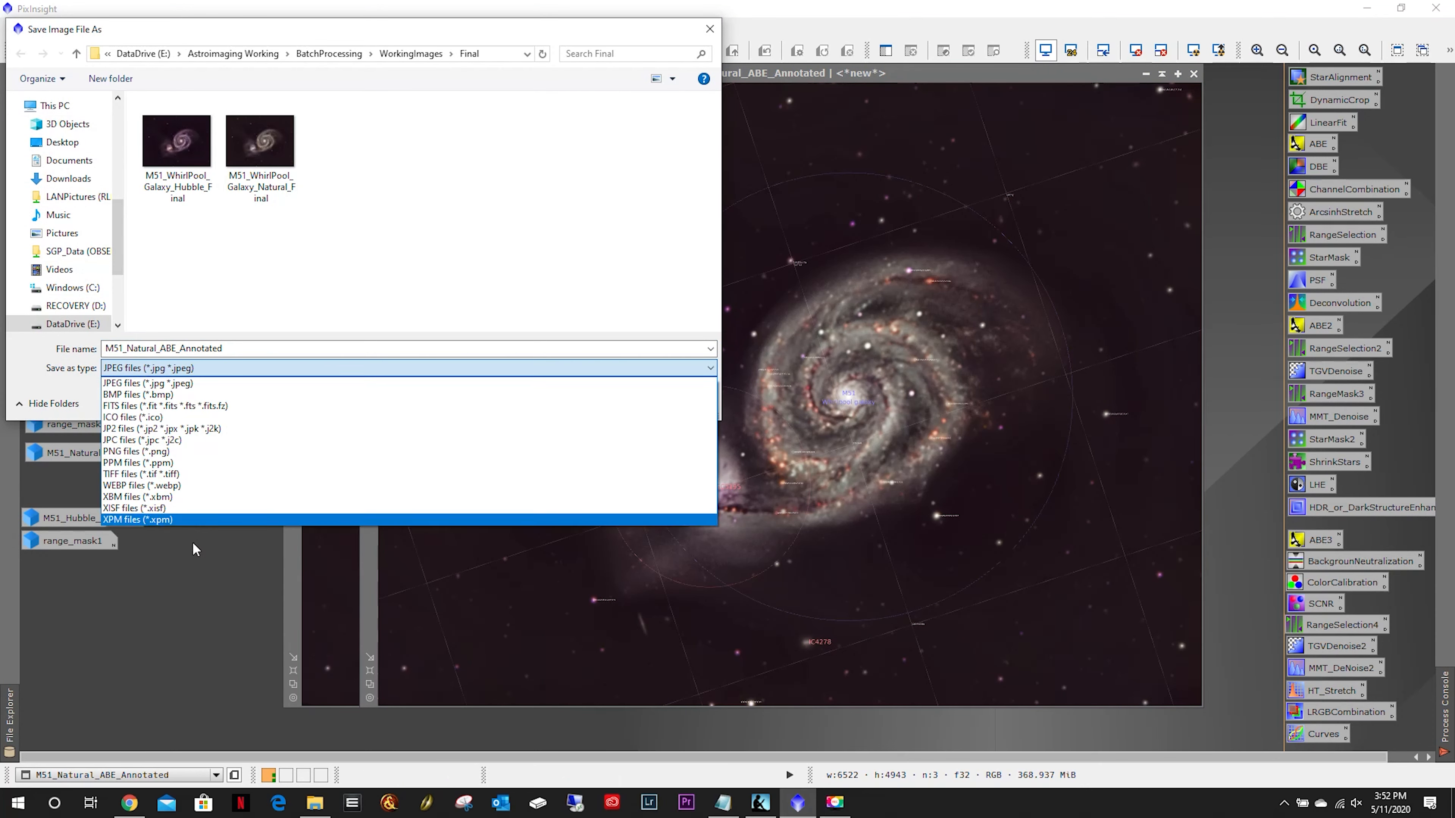
pyautogui.click(188, 509)
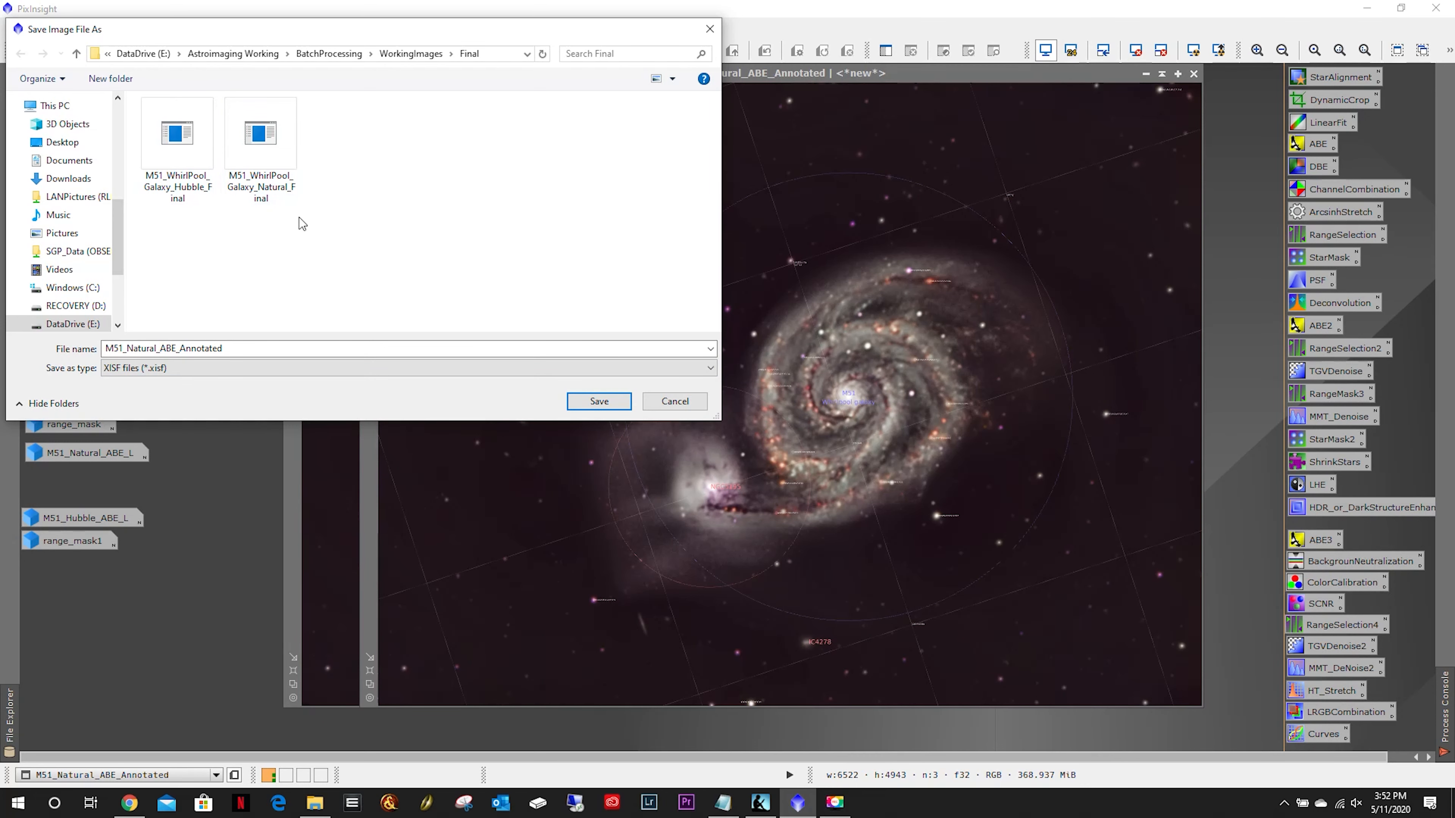
pyautogui.moveTo(537, 34); pyautogui.dragTo(658, 92)
pyautogui.click(384, 209)
pyautogui.click(375, 405)
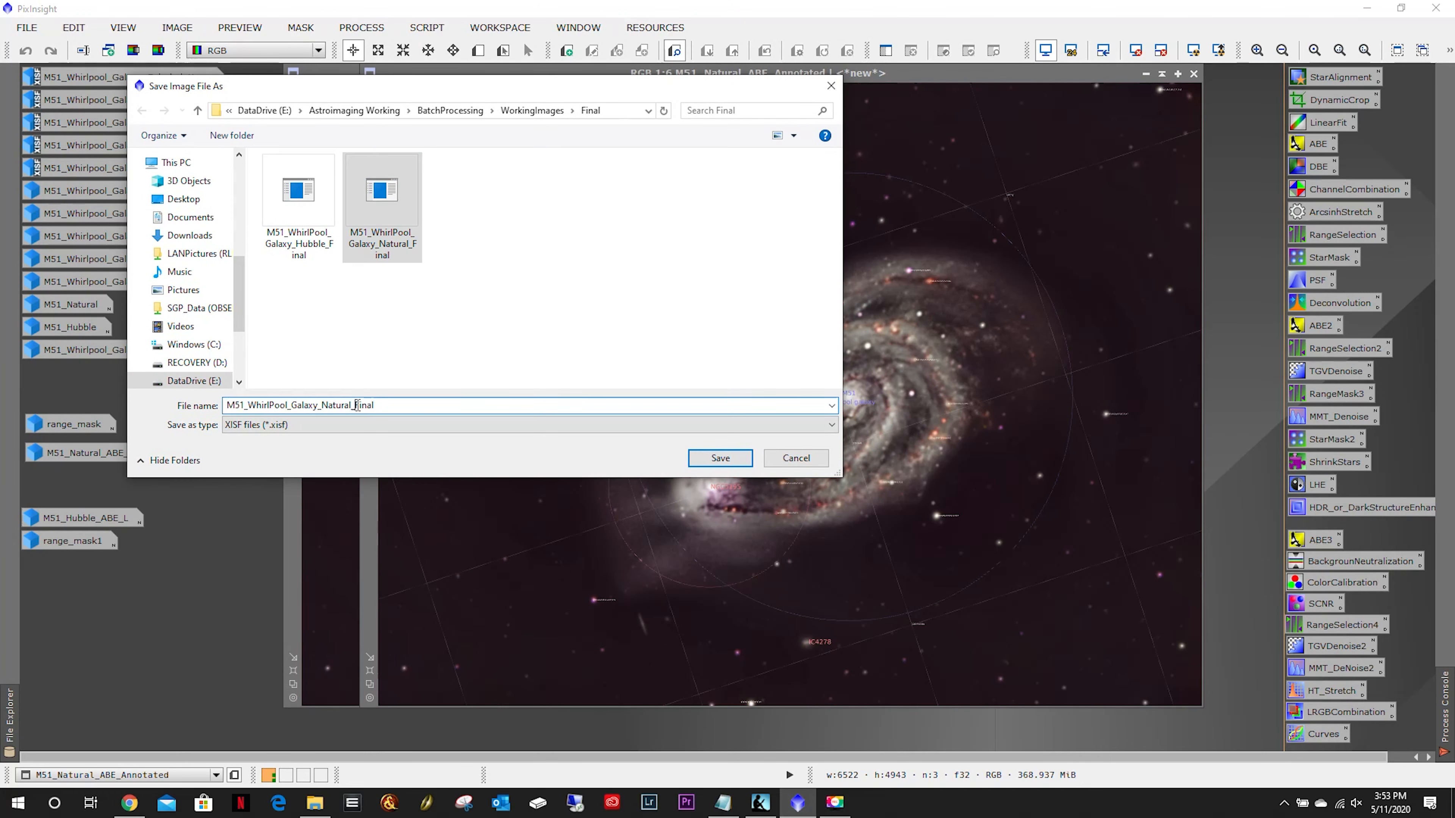
pyautogui.write('_annotated_')
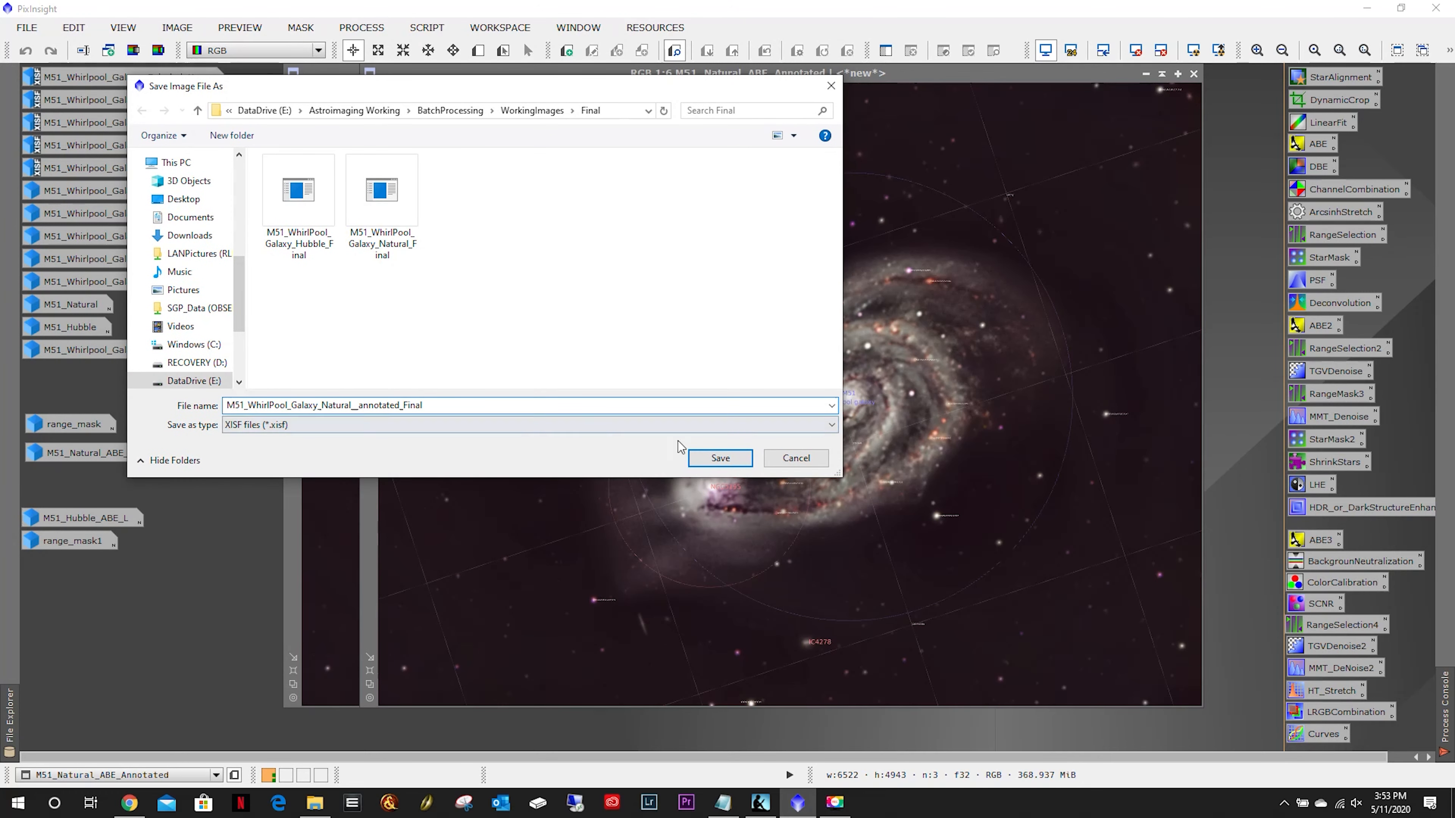
pyautogui.click(720, 458)
pyautogui.click(755, 576)
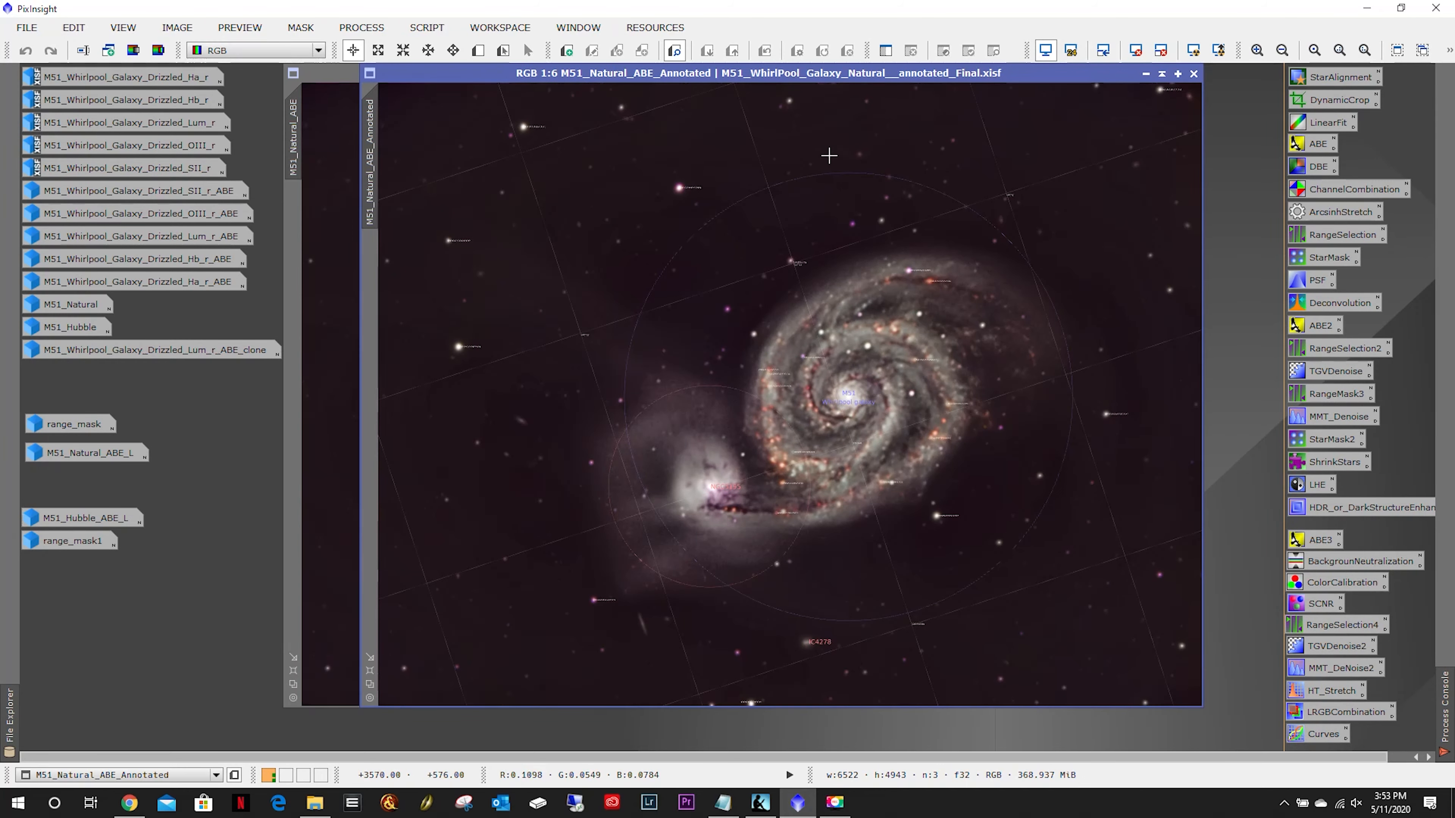
# Save a JPEG copy of the annotated image under the same file name.
pyautogui.click(27, 28)
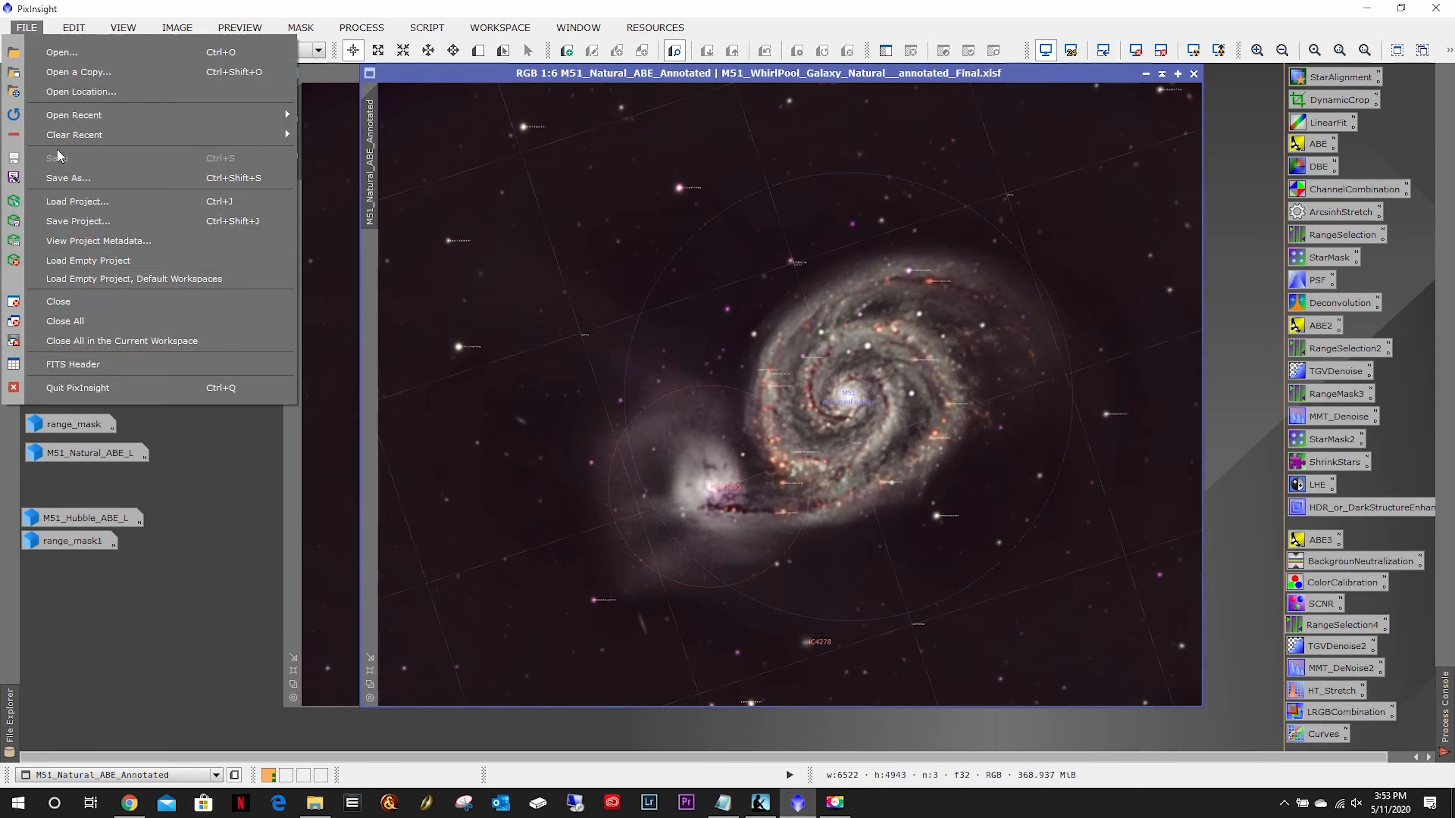
pyautogui.click(115, 182)
pyautogui.click(400, 424)
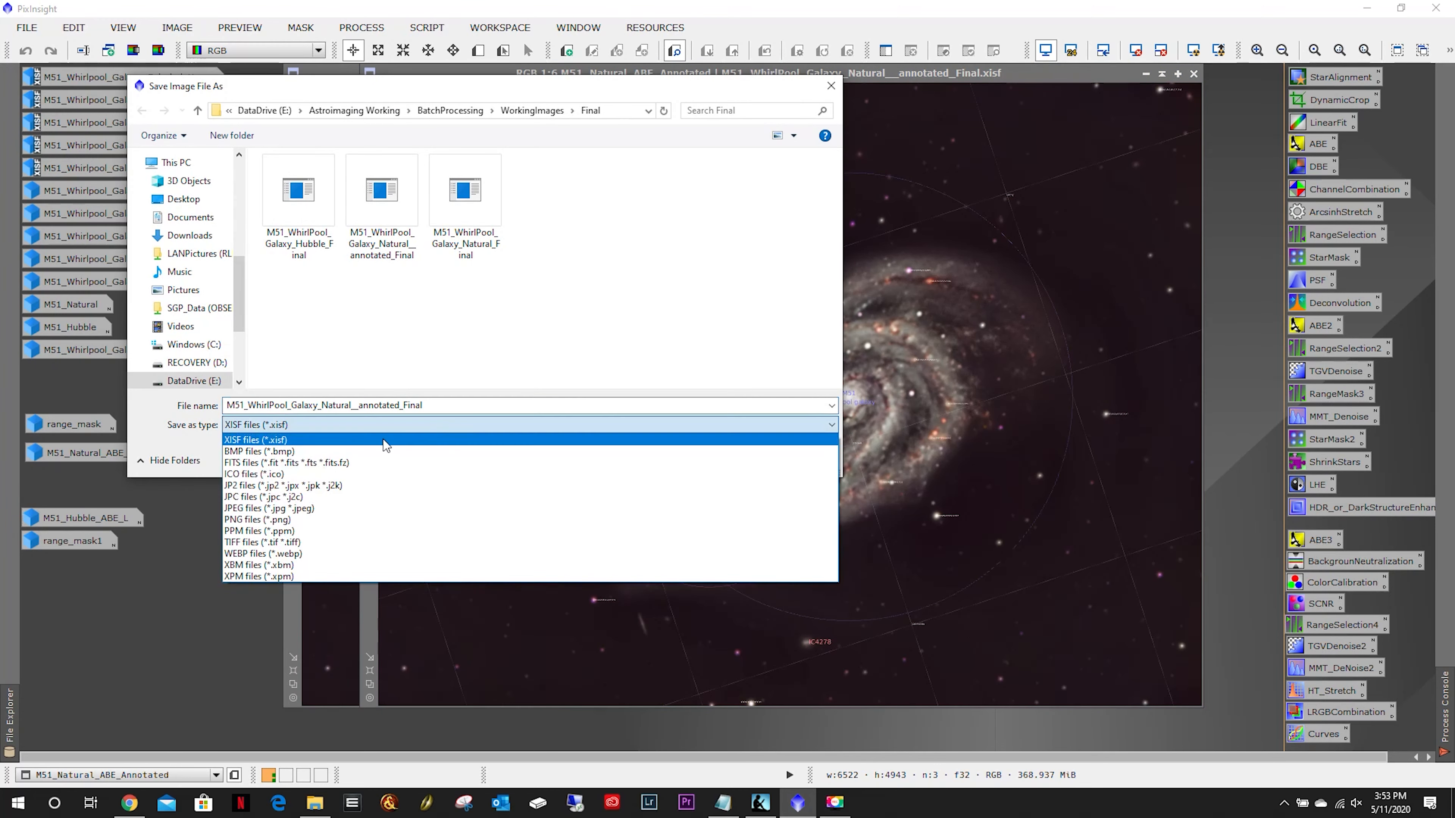
pyautogui.click(364, 516)
pyautogui.press('Return')
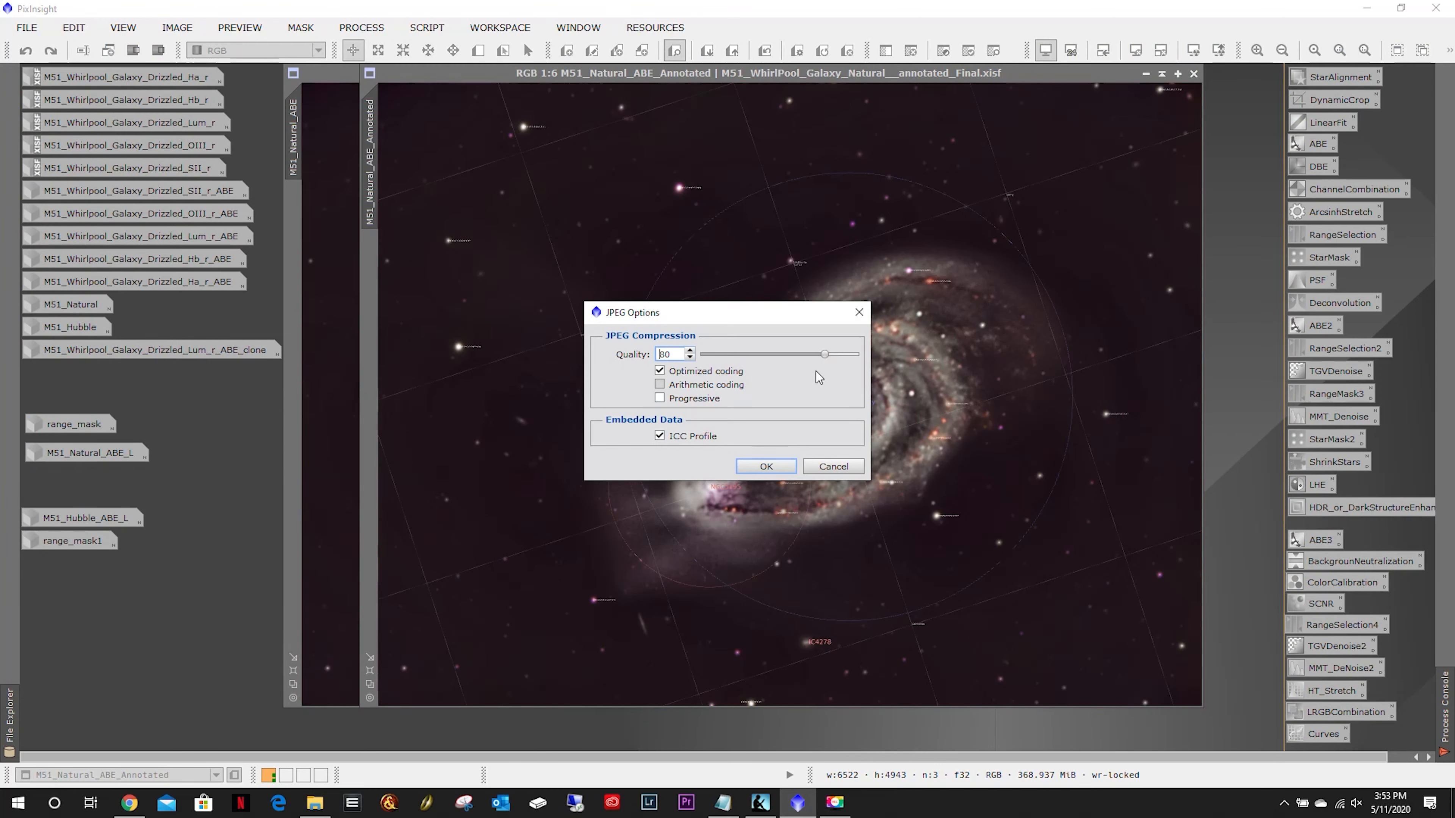
pyautogui.click(747, 488)
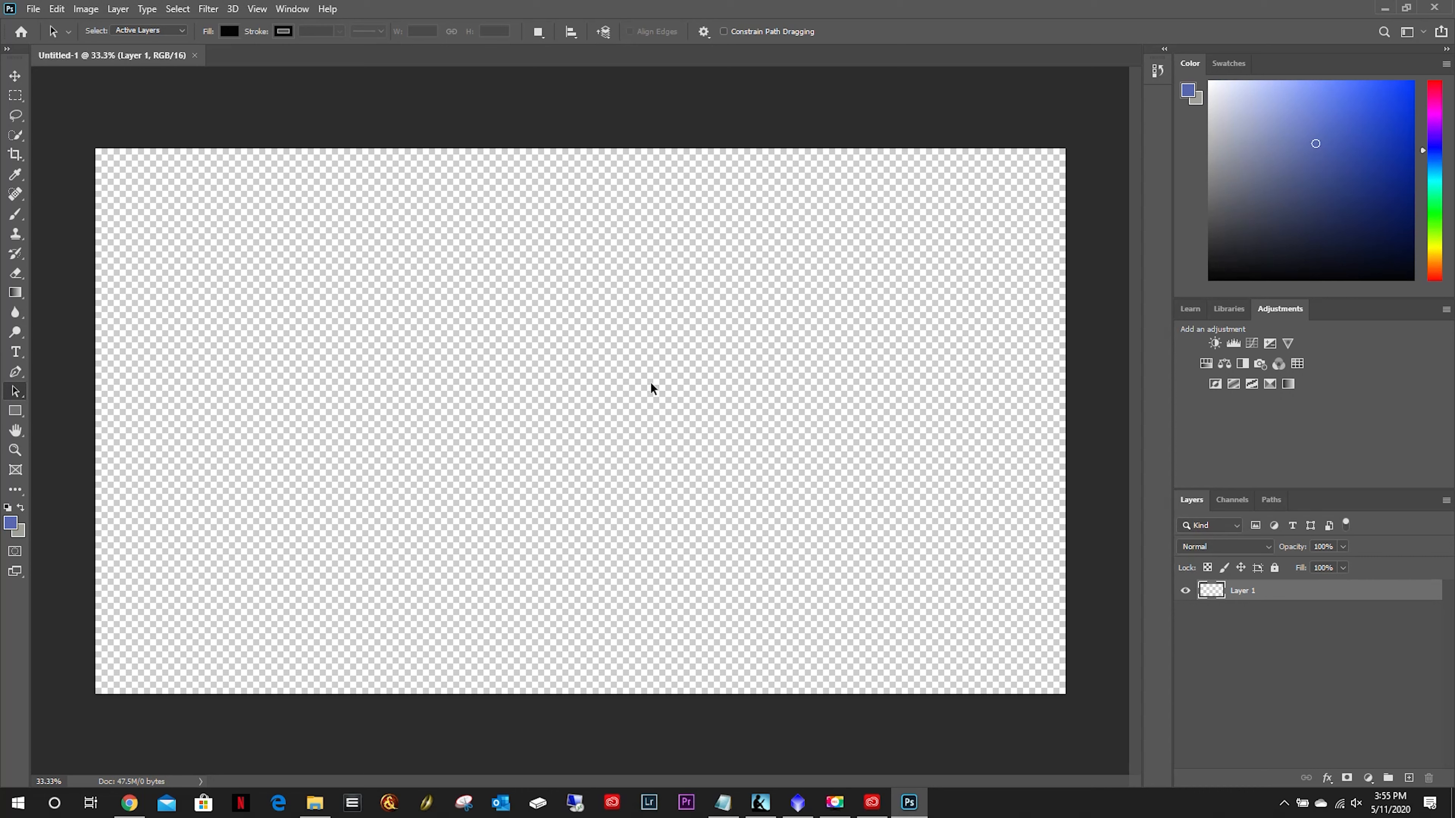
# Switch to Photoshop and place the M51_WhirlPool_Galaxy_Natural__annotated_Final JPEG from the Final folder into the blank document.
pyautogui.rightClick(306, 235)
pyautogui.click(597, 33)
pyautogui.click(314, 802)
pyautogui.click(1088, 189)
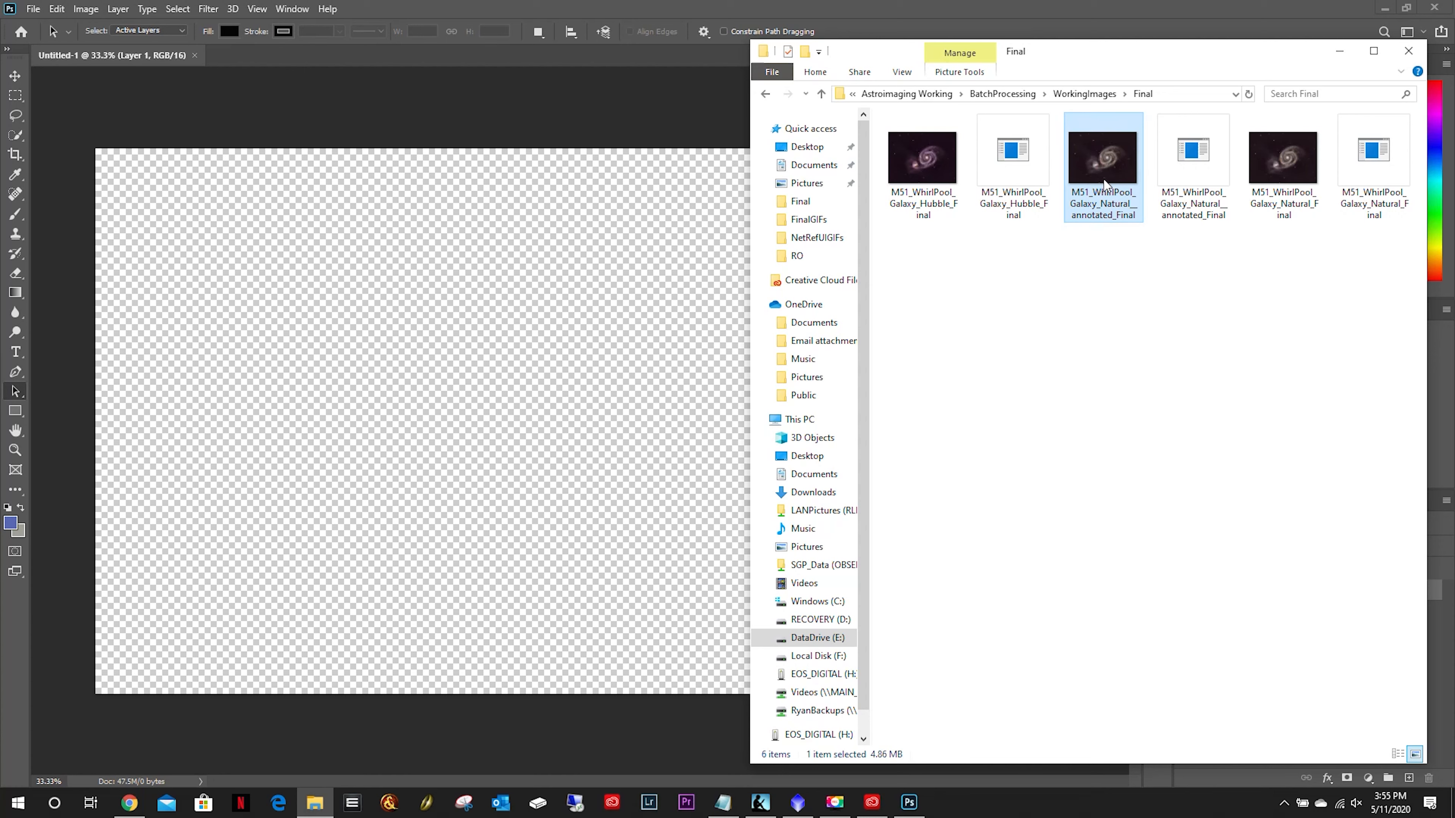
pyautogui.moveTo(1105, 184); pyautogui.dragTo(414, 369)
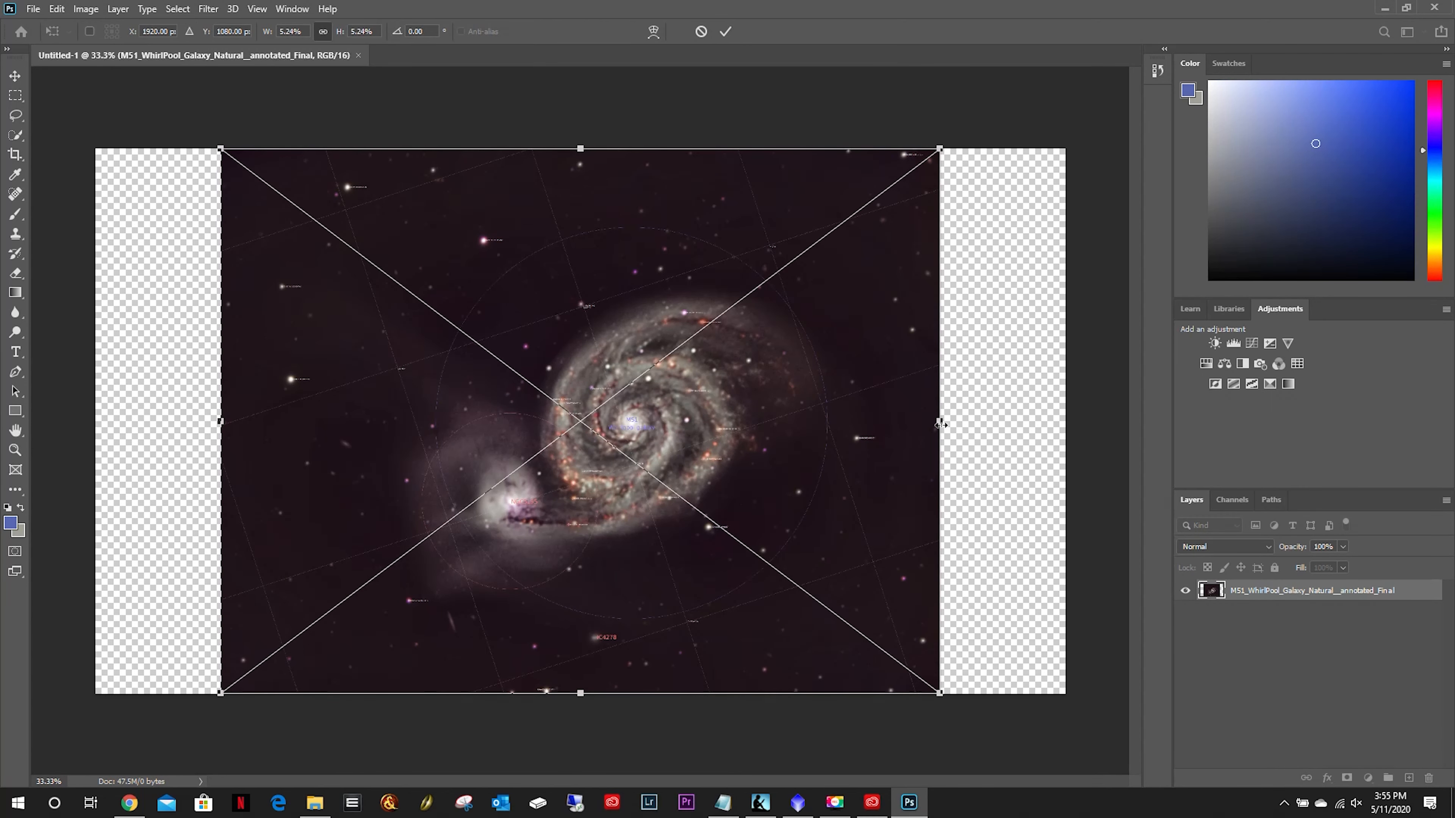
# Scale the placed annotated image to 7.07% so it spans the canvas width, and shift it up slightly.
pyautogui.moveTo(941, 421); pyautogui.dragTo(1064, 420)
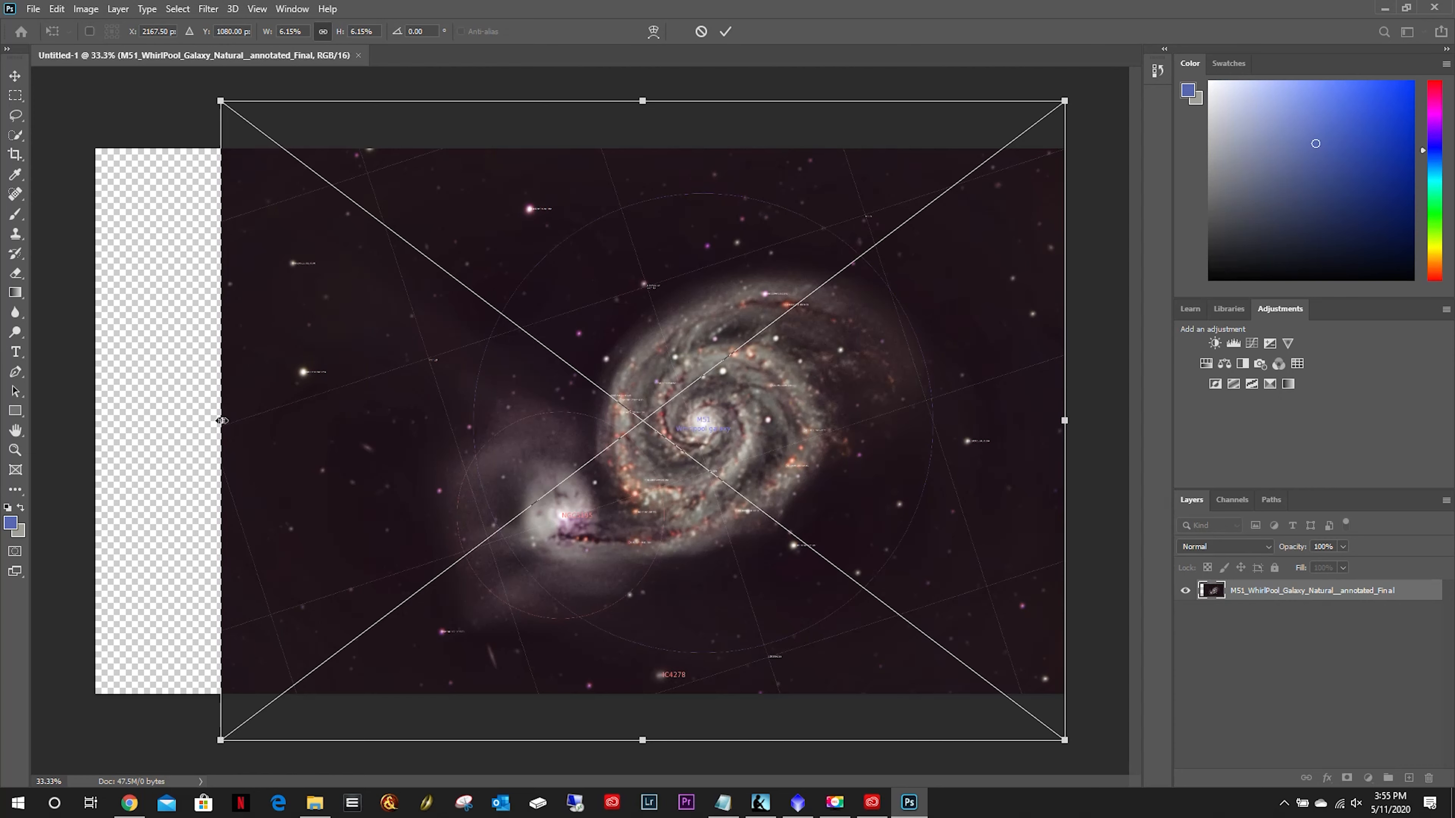
pyautogui.moveTo(222, 420); pyautogui.dragTo(94, 416)
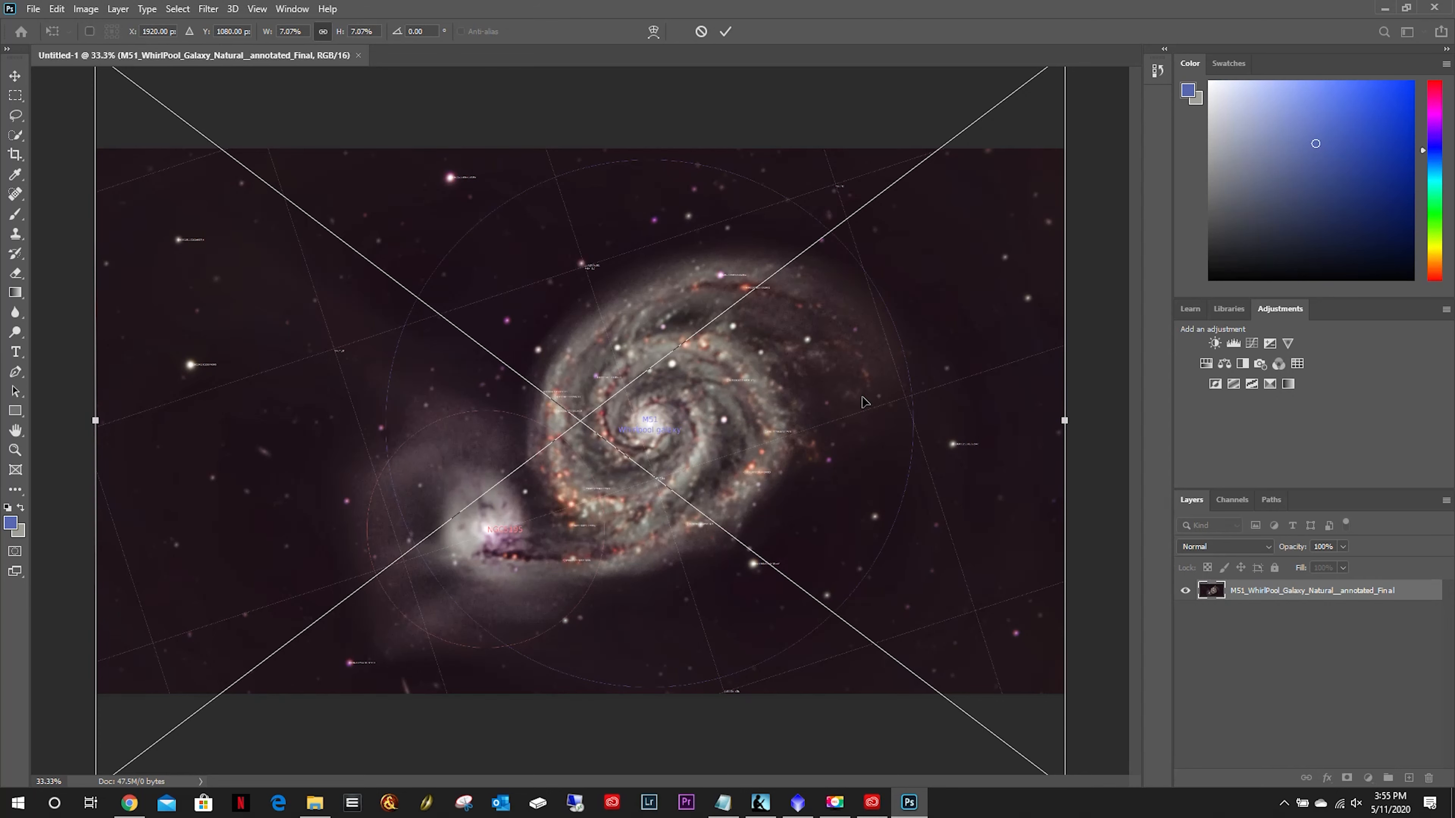
pyautogui.moveTo(716, 477); pyautogui.dragTo(718, 439)
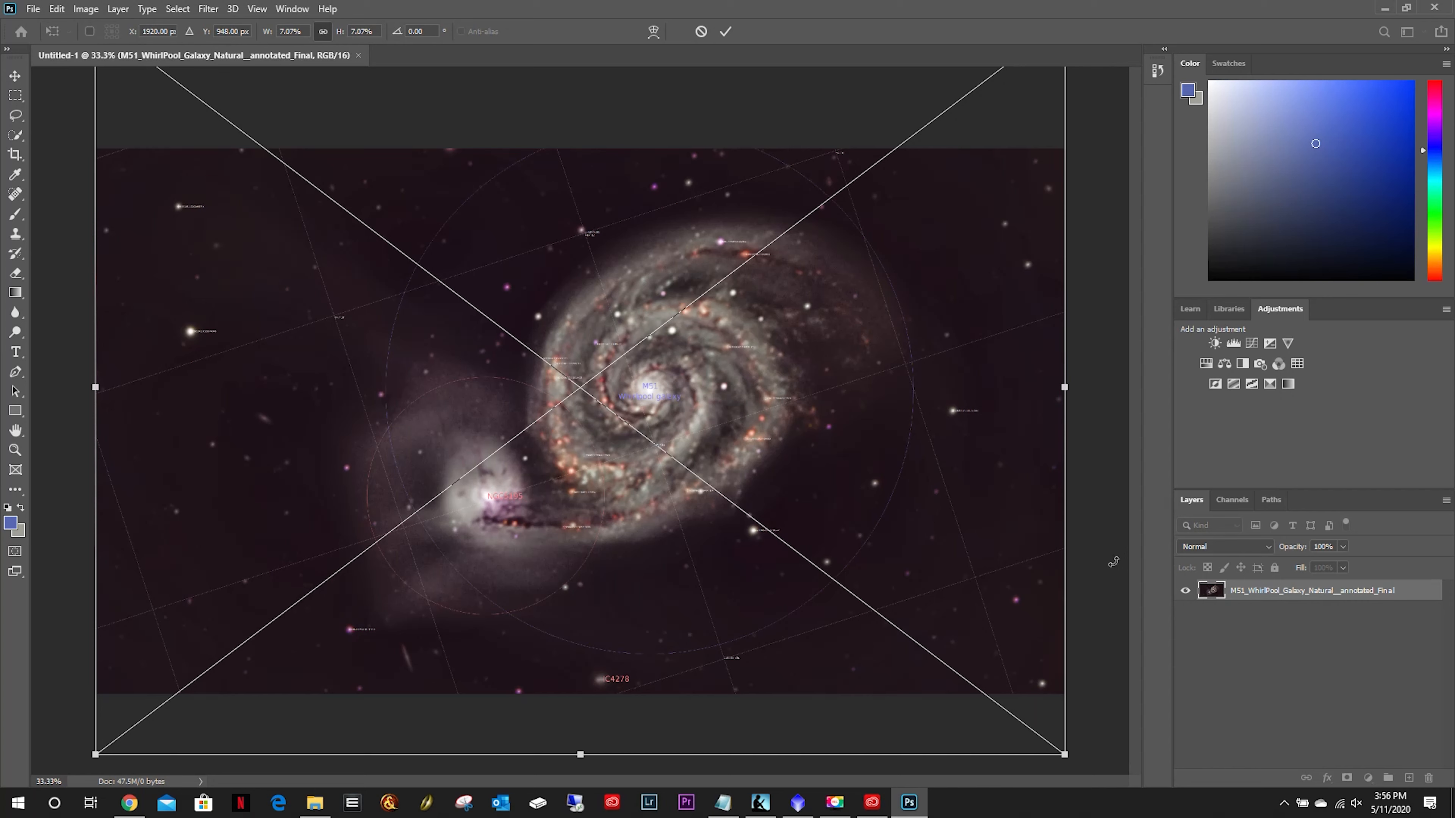
pyautogui.press('Return')
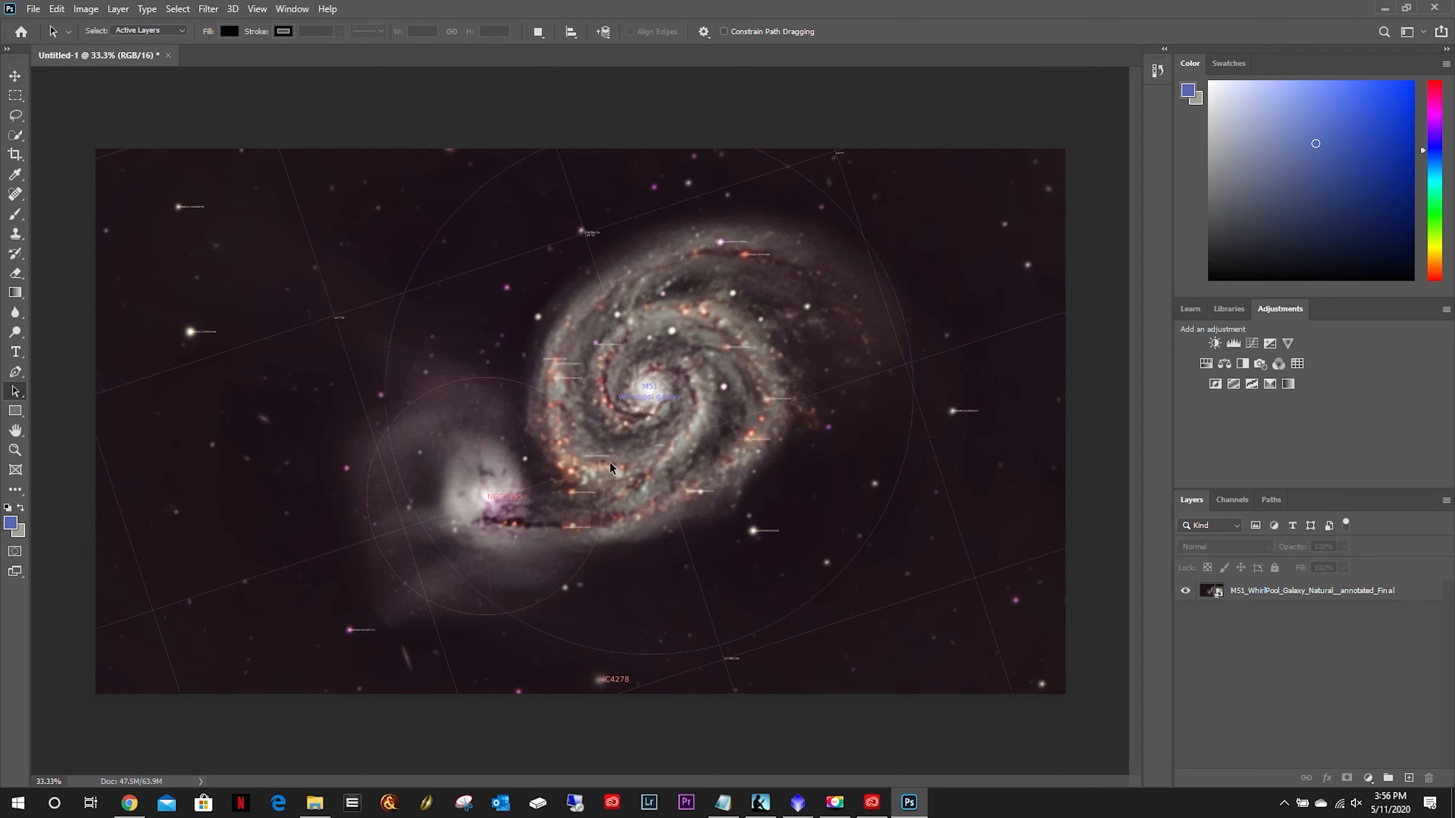
# Place M51_WhirlPool_Galaxy_Hubble_Final from the Final folder as an inset scaled to 1.59% in the background image's lower-right corner.
pyautogui.click(315, 802)
pyautogui.moveTo(922, 163); pyautogui.dragTo(198, 243)
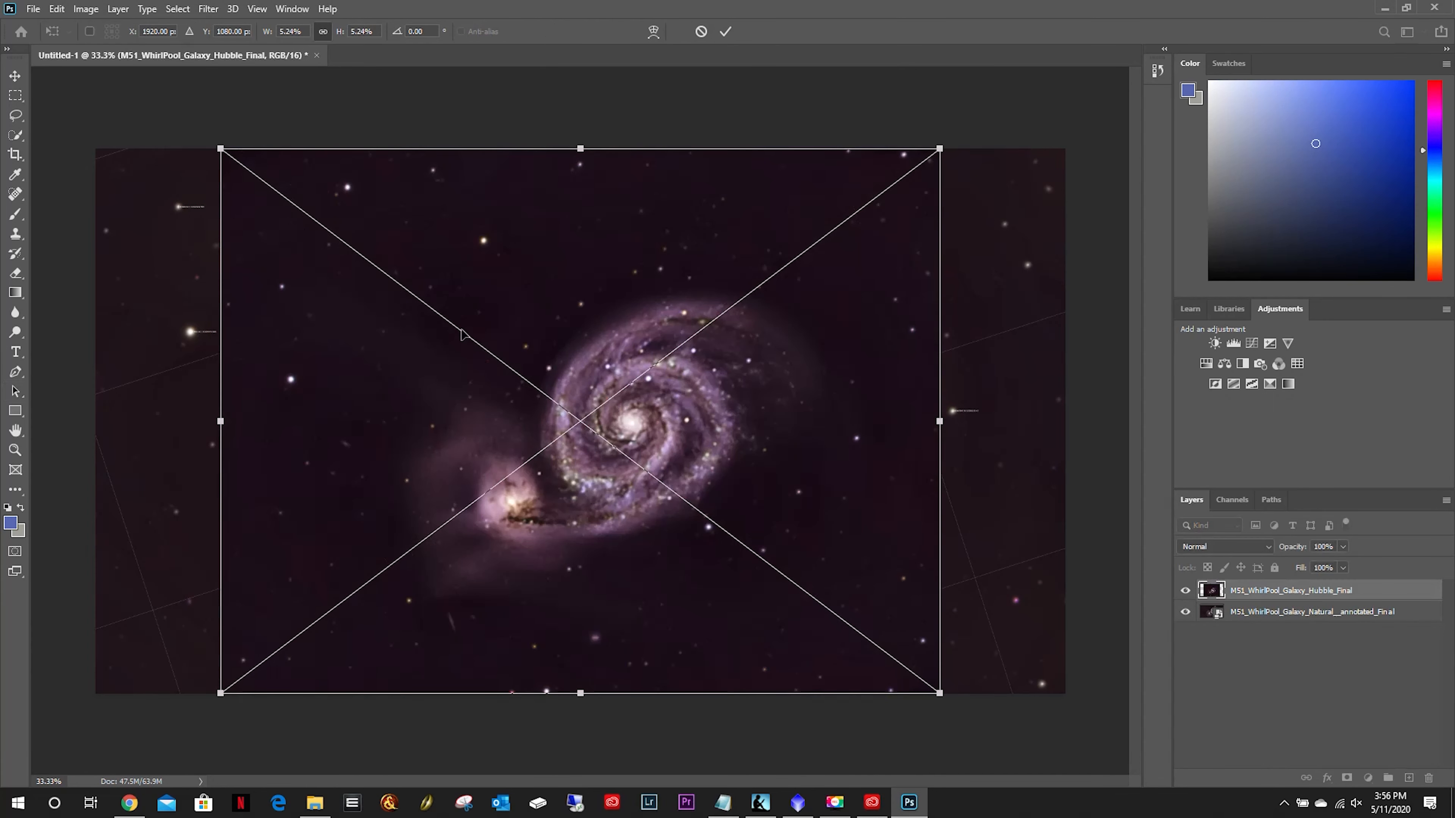
pyautogui.moveTo(939, 693)
pyautogui.mouseDown()
pyautogui.moveTo(607, 436)
pyautogui.moveTo(413, 310)
pyautogui.mouseUp()
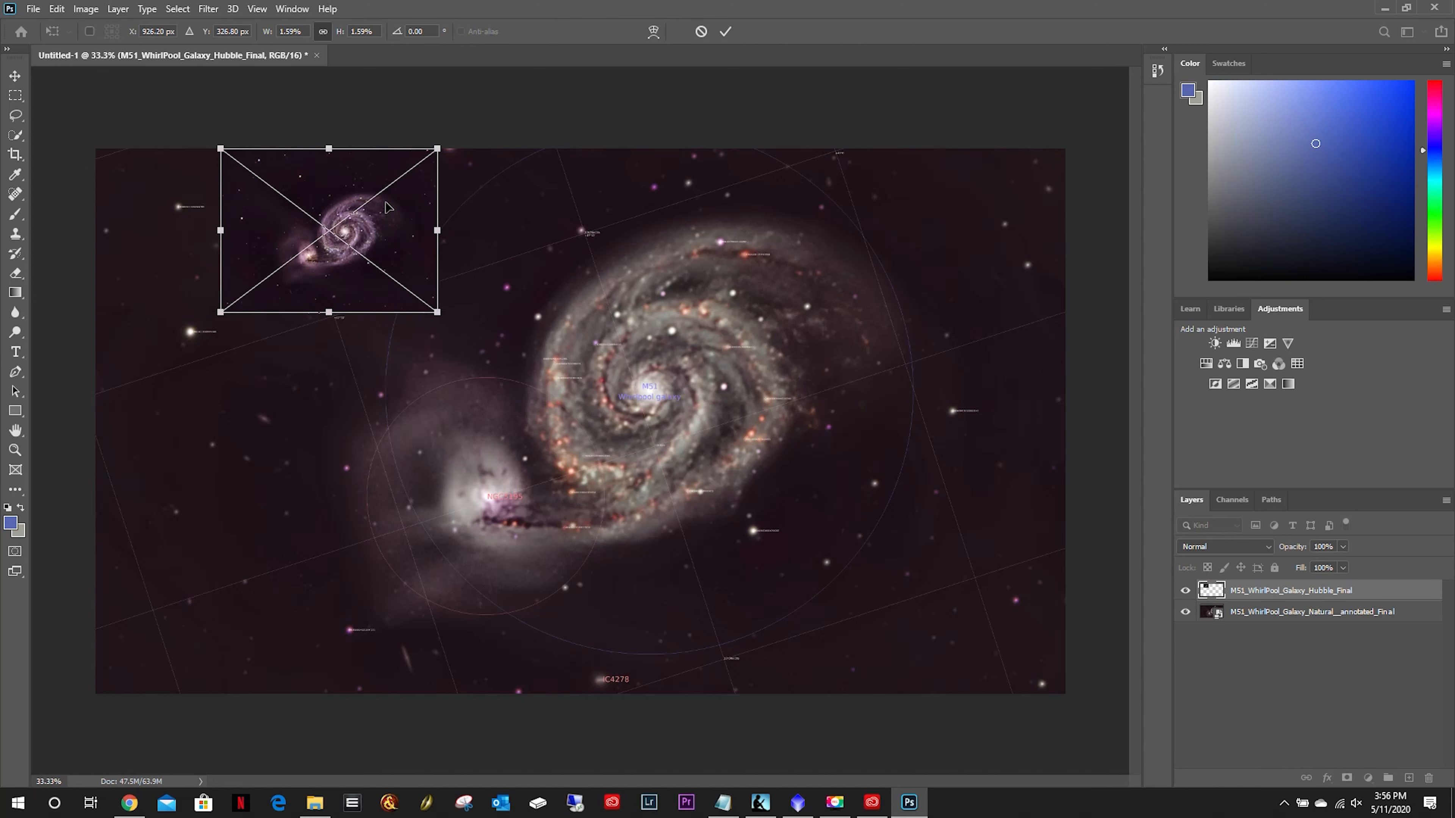
pyautogui.moveTo(386, 206); pyautogui.dragTo(272, 216)
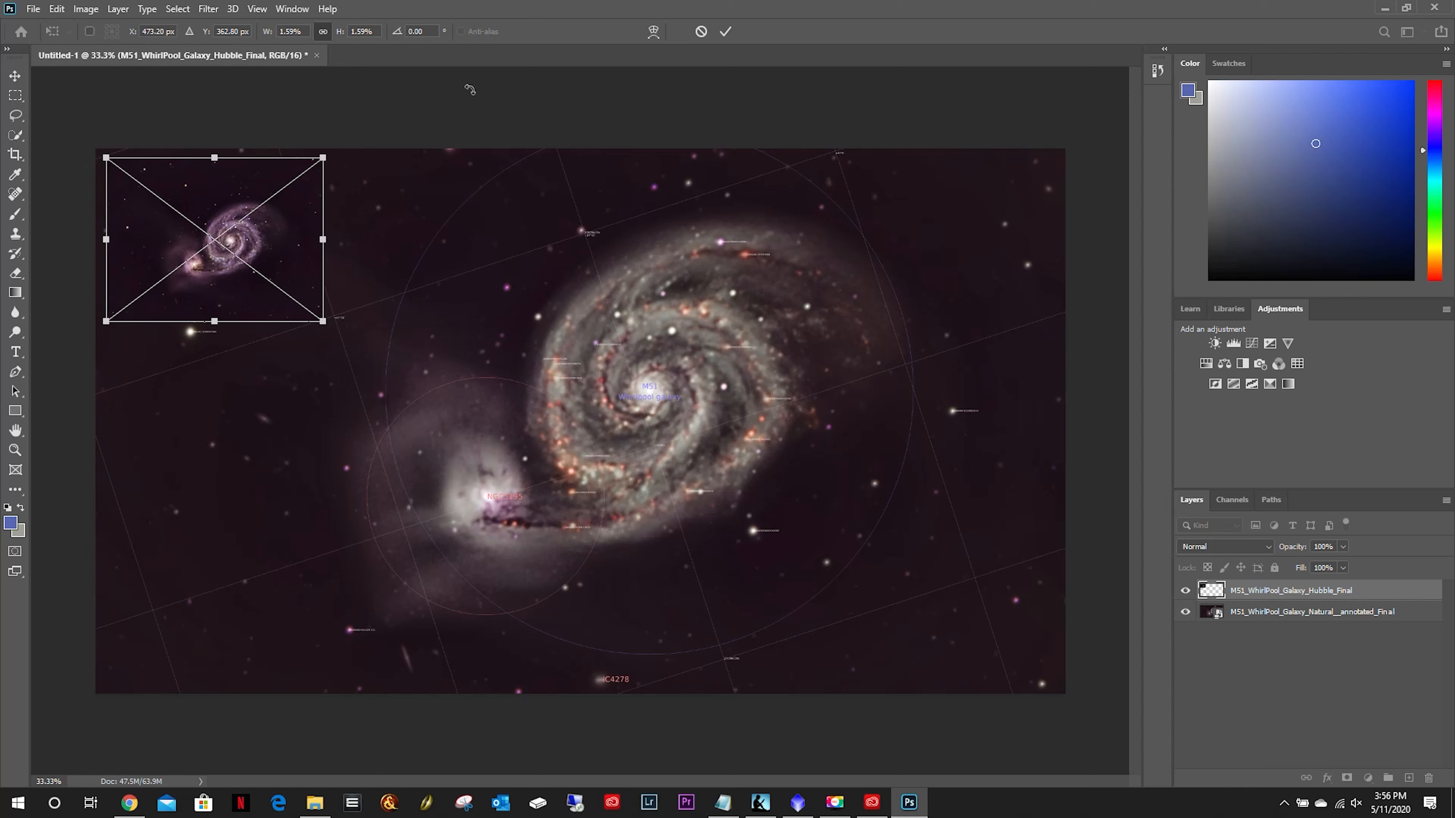
pyautogui.moveTo(174, 204); pyautogui.dragTo(904, 567)
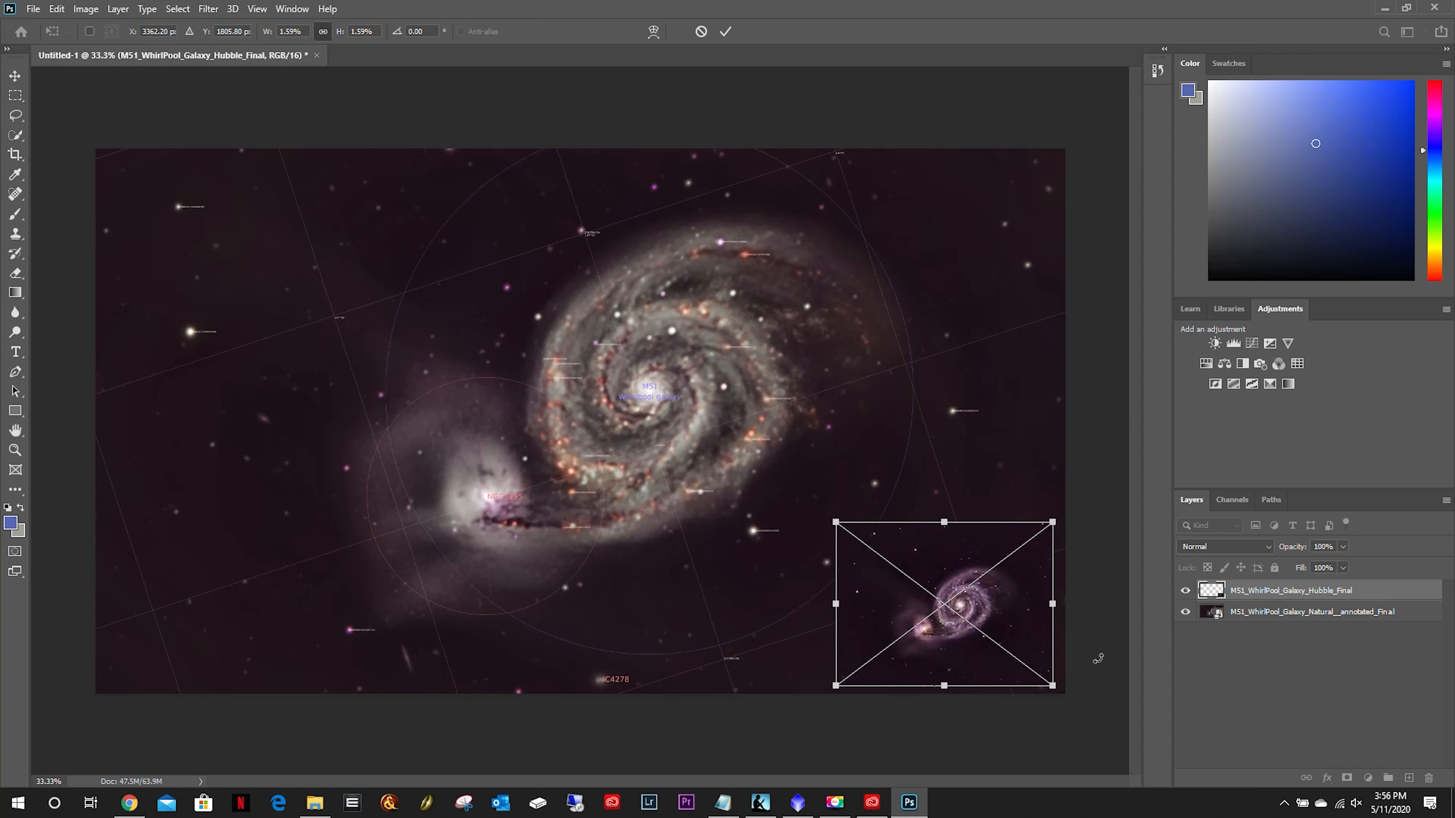
pyautogui.press('Return')
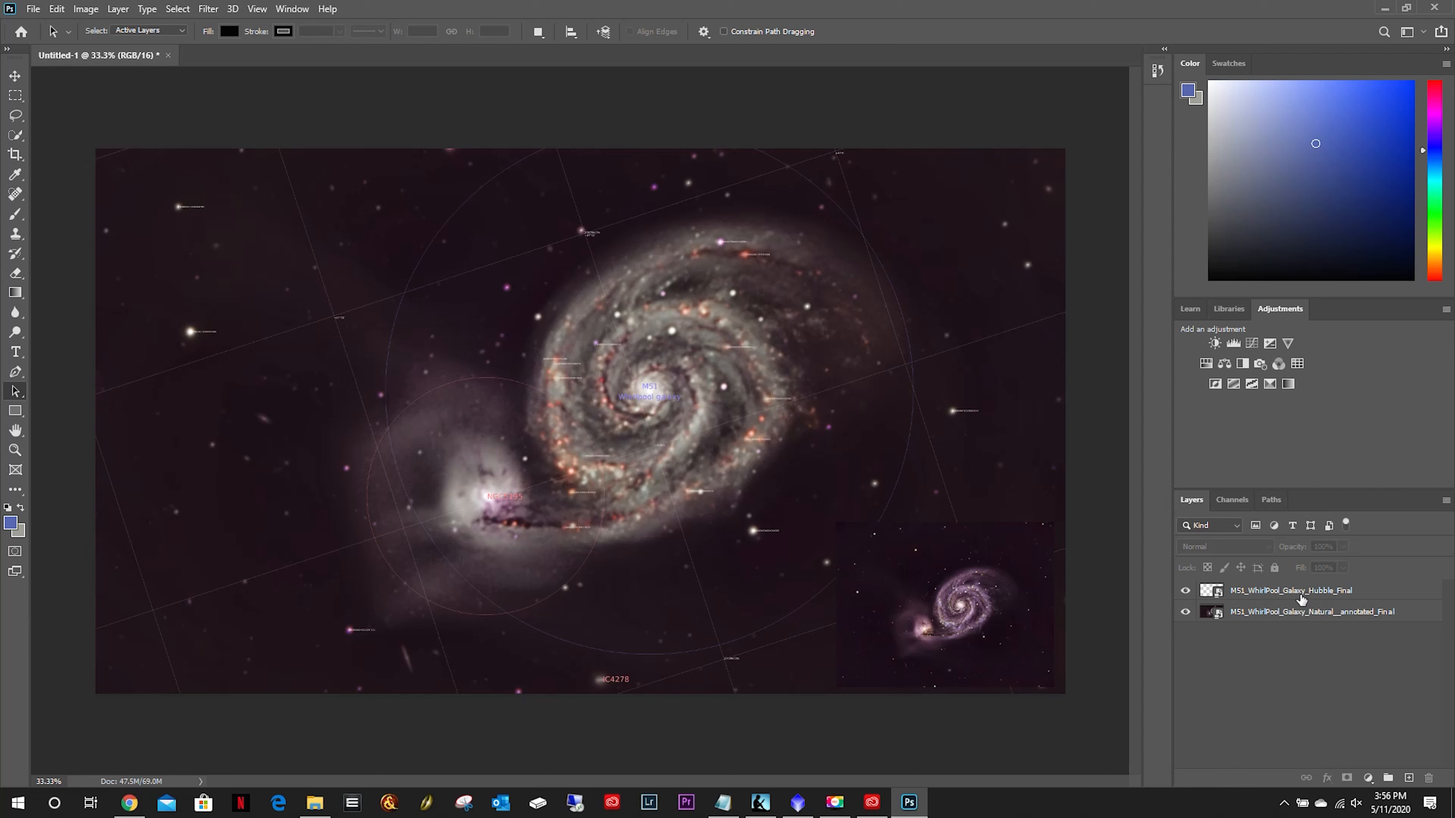
# Select the Hubble inset layer and inspect the context options available for it.
pyautogui.click(1276, 593)
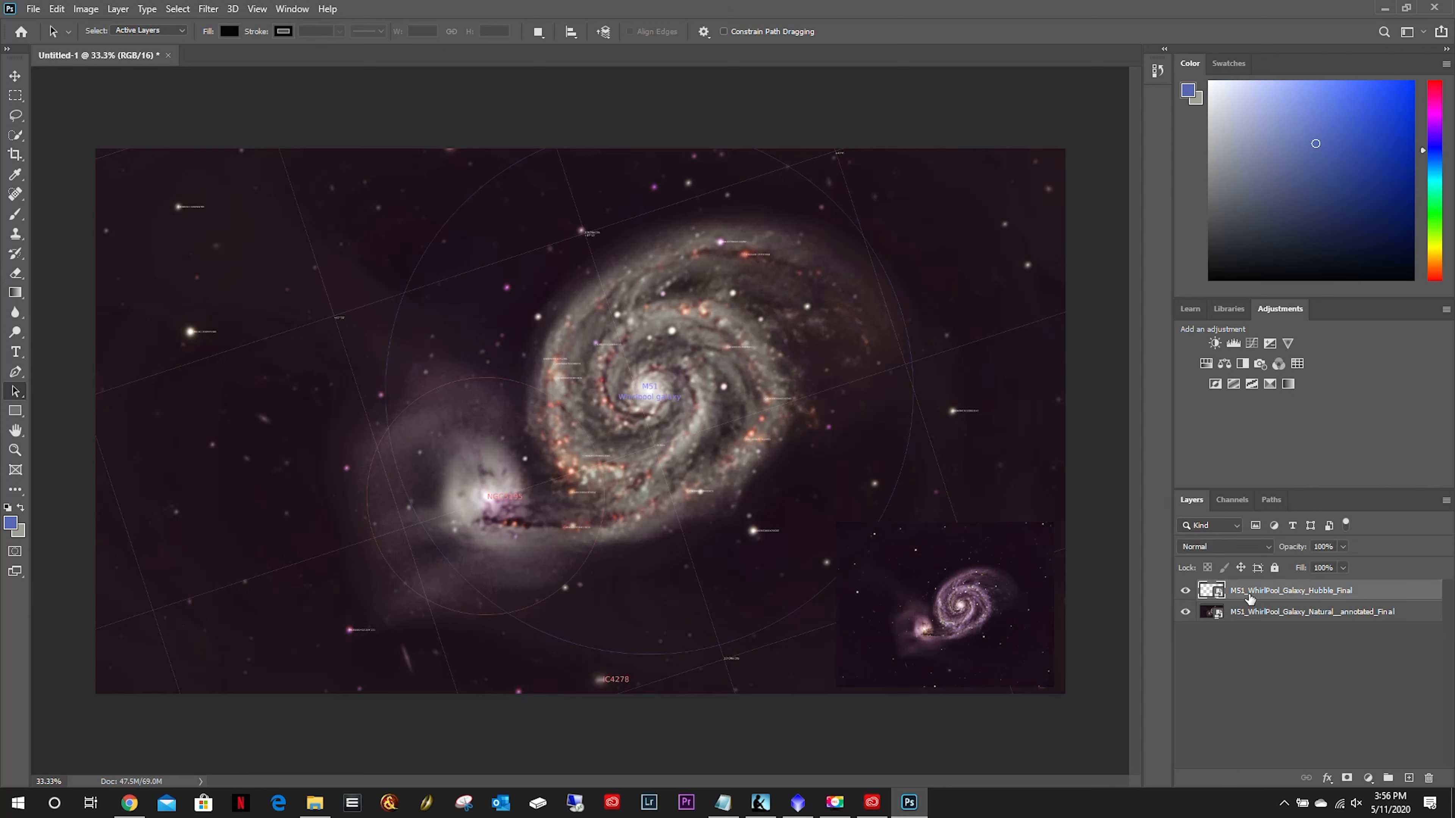
pyautogui.rightClick(928, 602)
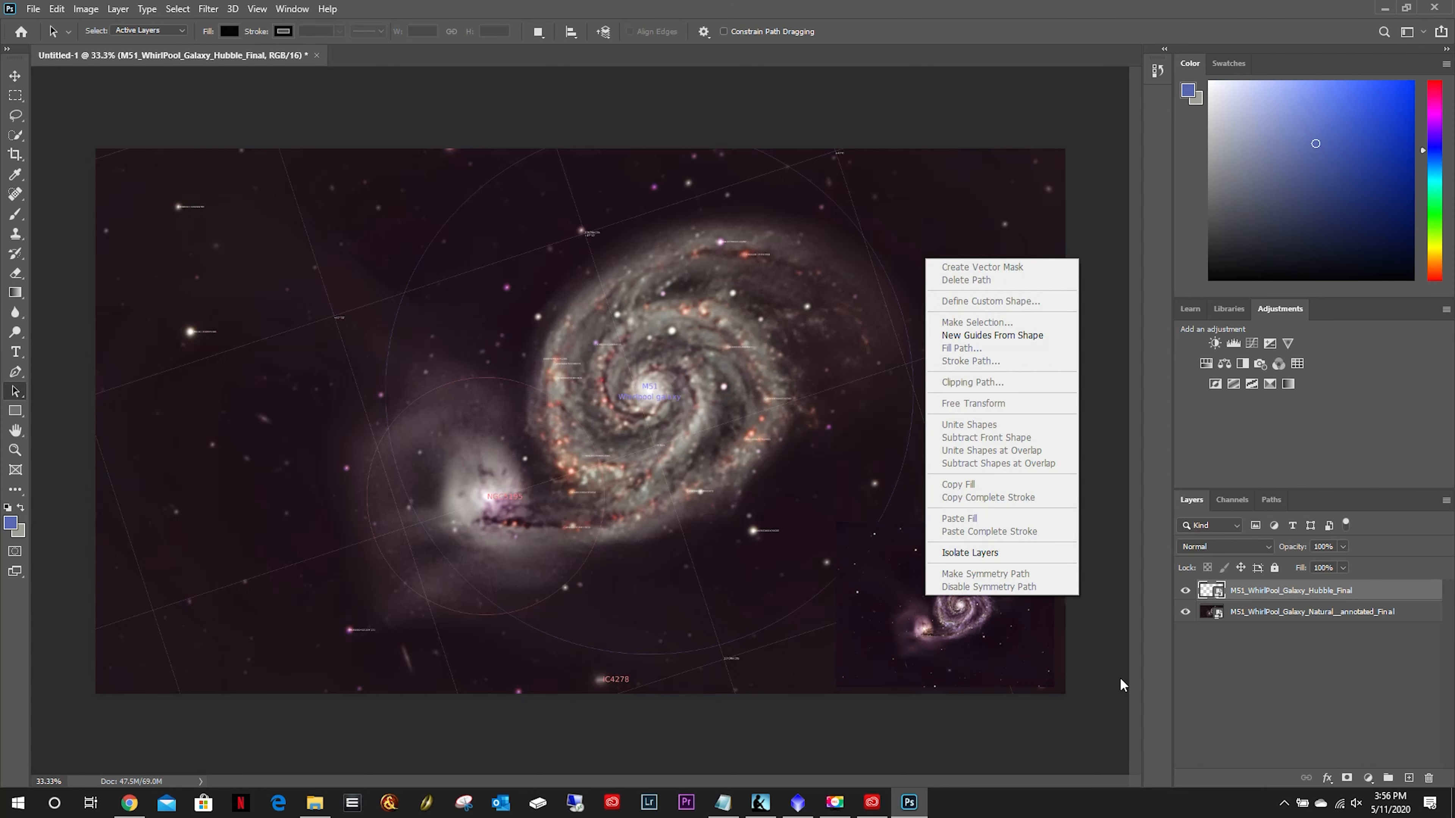
pyautogui.rightClick(1250, 592)
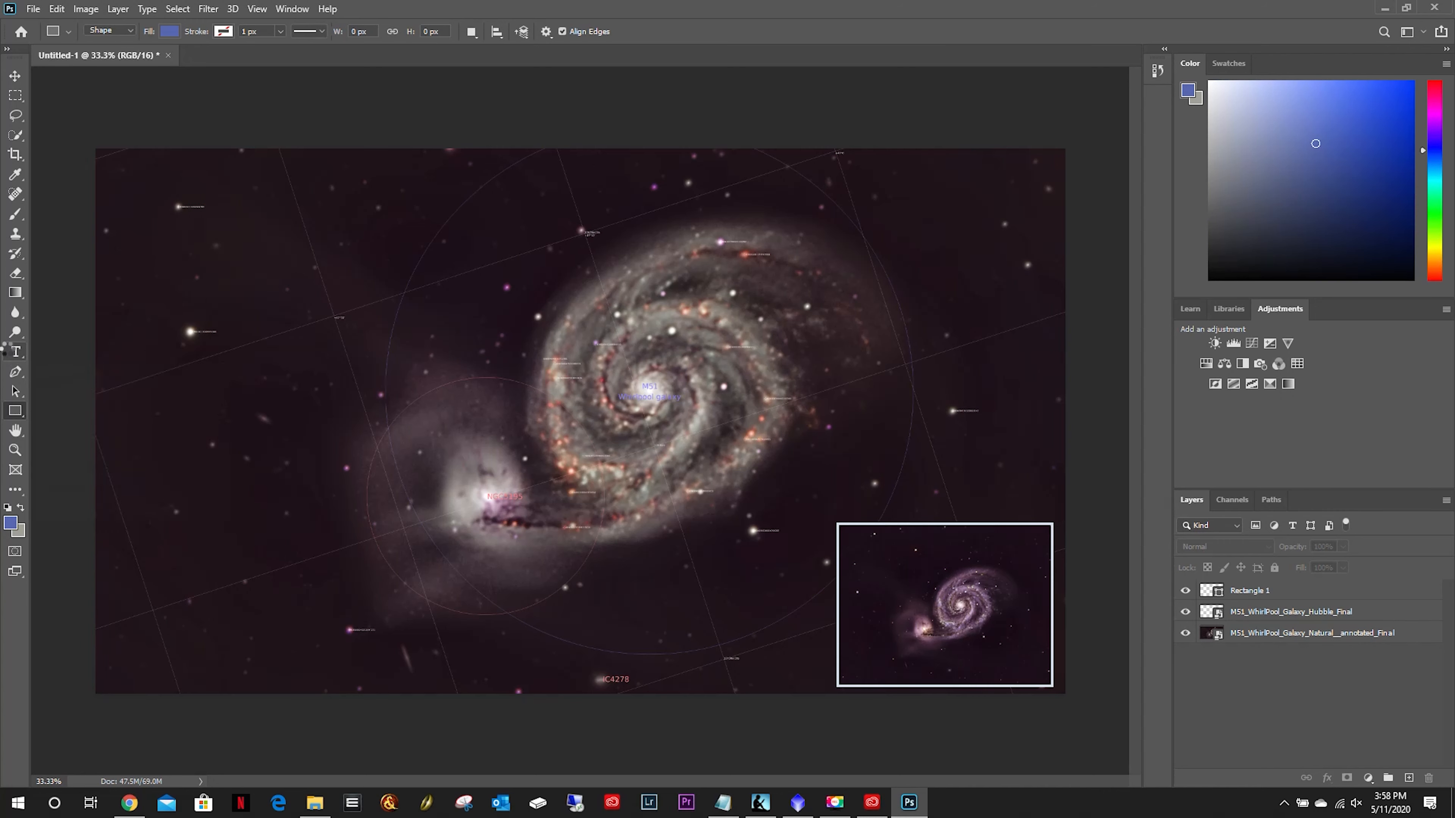
# Add the text title "M51 - The Whirlpool Galaxy" near the lower-left corner of the background image.
pyautogui.click(13, 356)
pyautogui.click(78, 361)
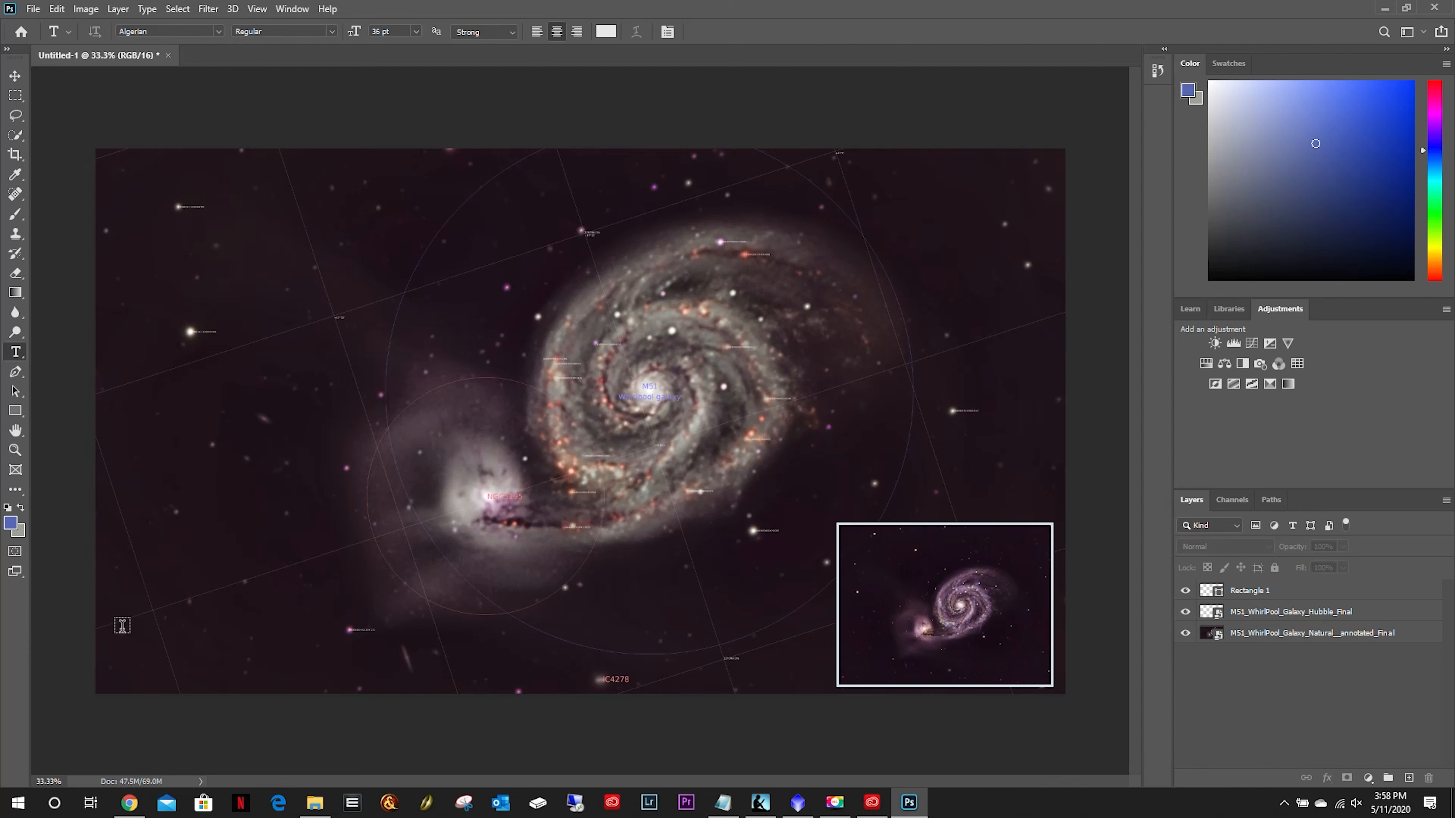
pyautogui.click(122, 624)
pyautogui.write('M')
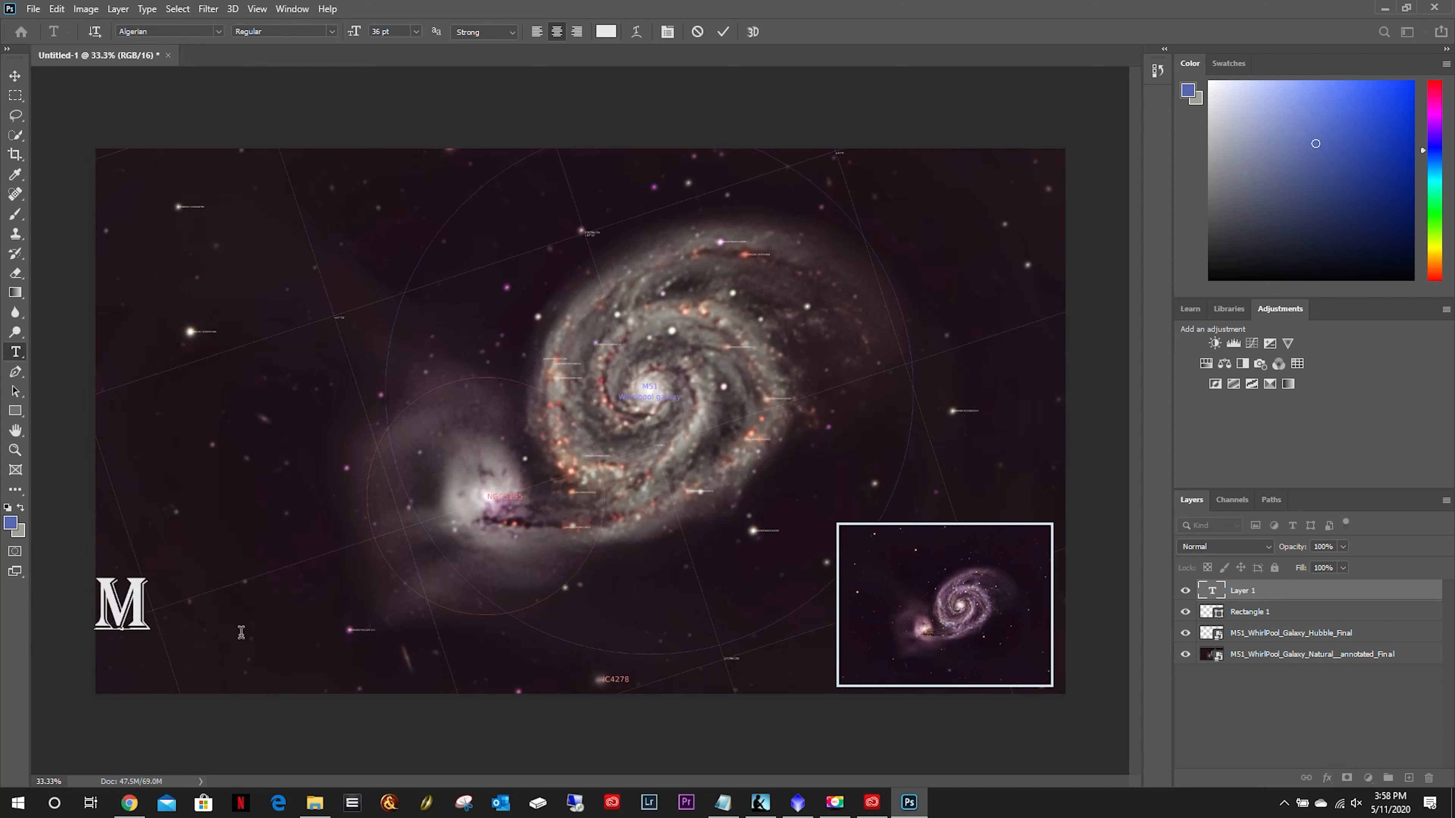
pyautogui.write('51 - THE WHI')
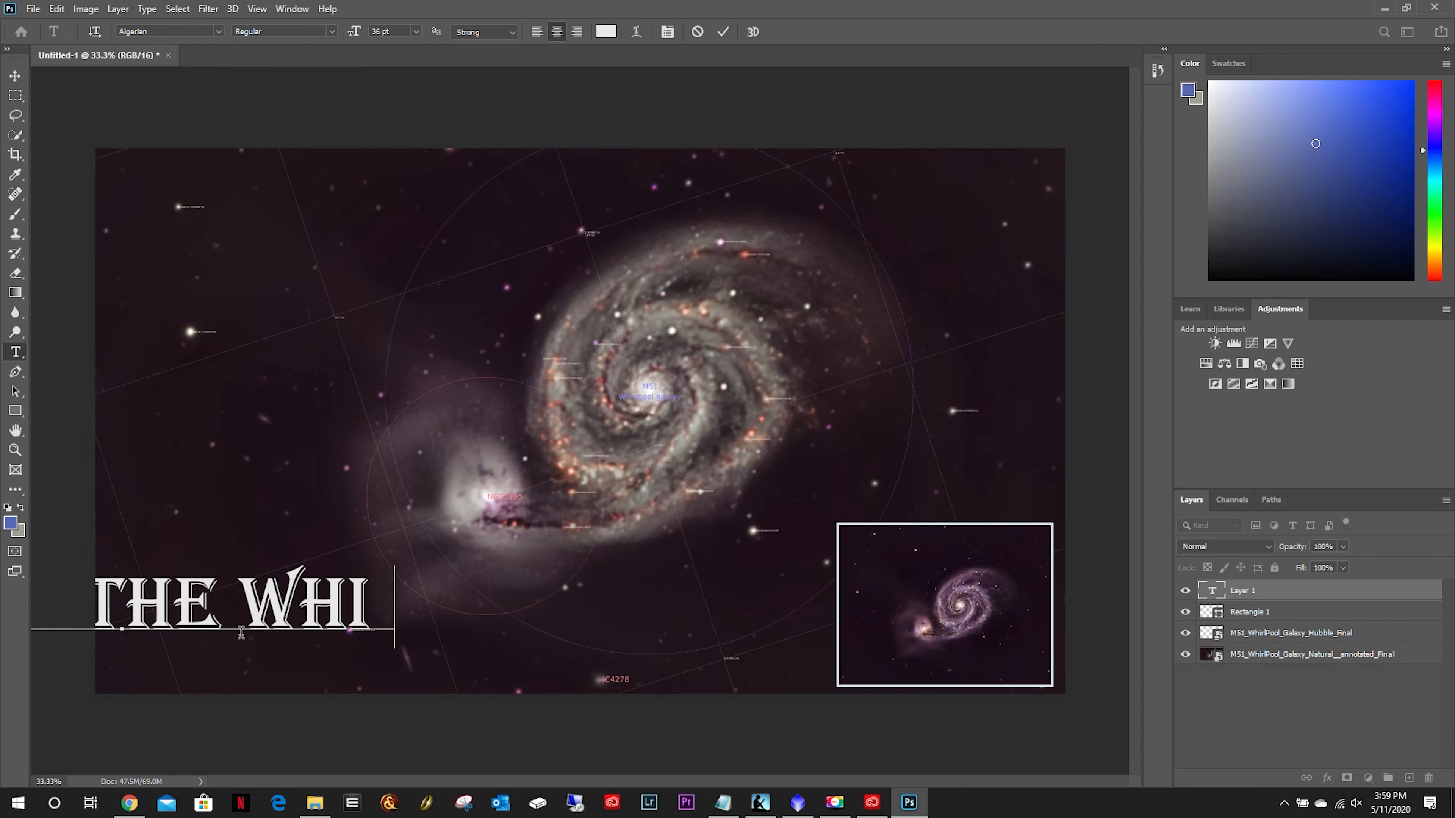
pyautogui.write('RLPOOL GALAXY')
# Set the whole title's font to Arial Regular at 10 pt.
pyautogui.click(218, 32)
pyautogui.click(219, 31)
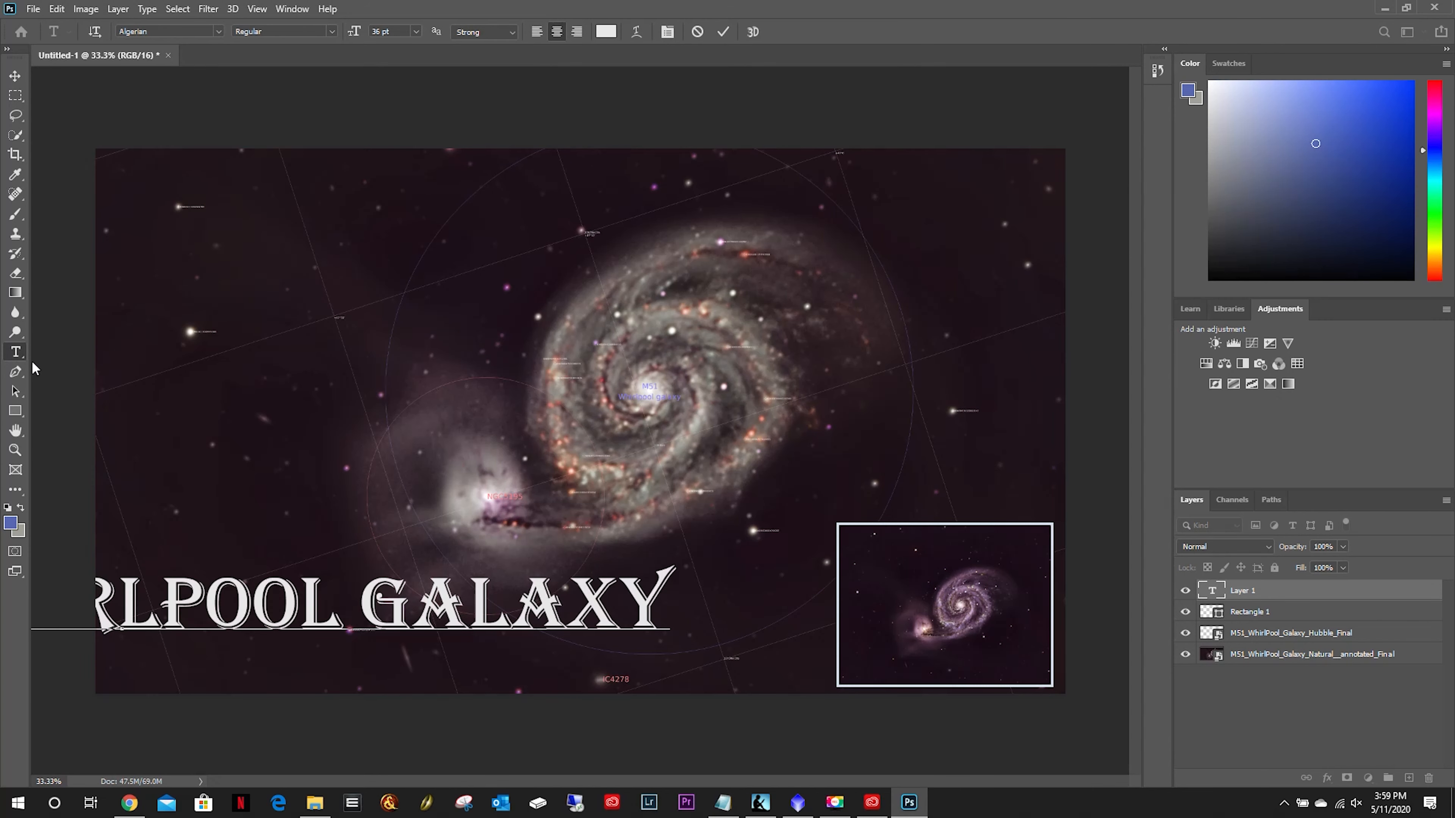
pyautogui.hotkey('ctrl', 'a')
pyautogui.click(213, 32)
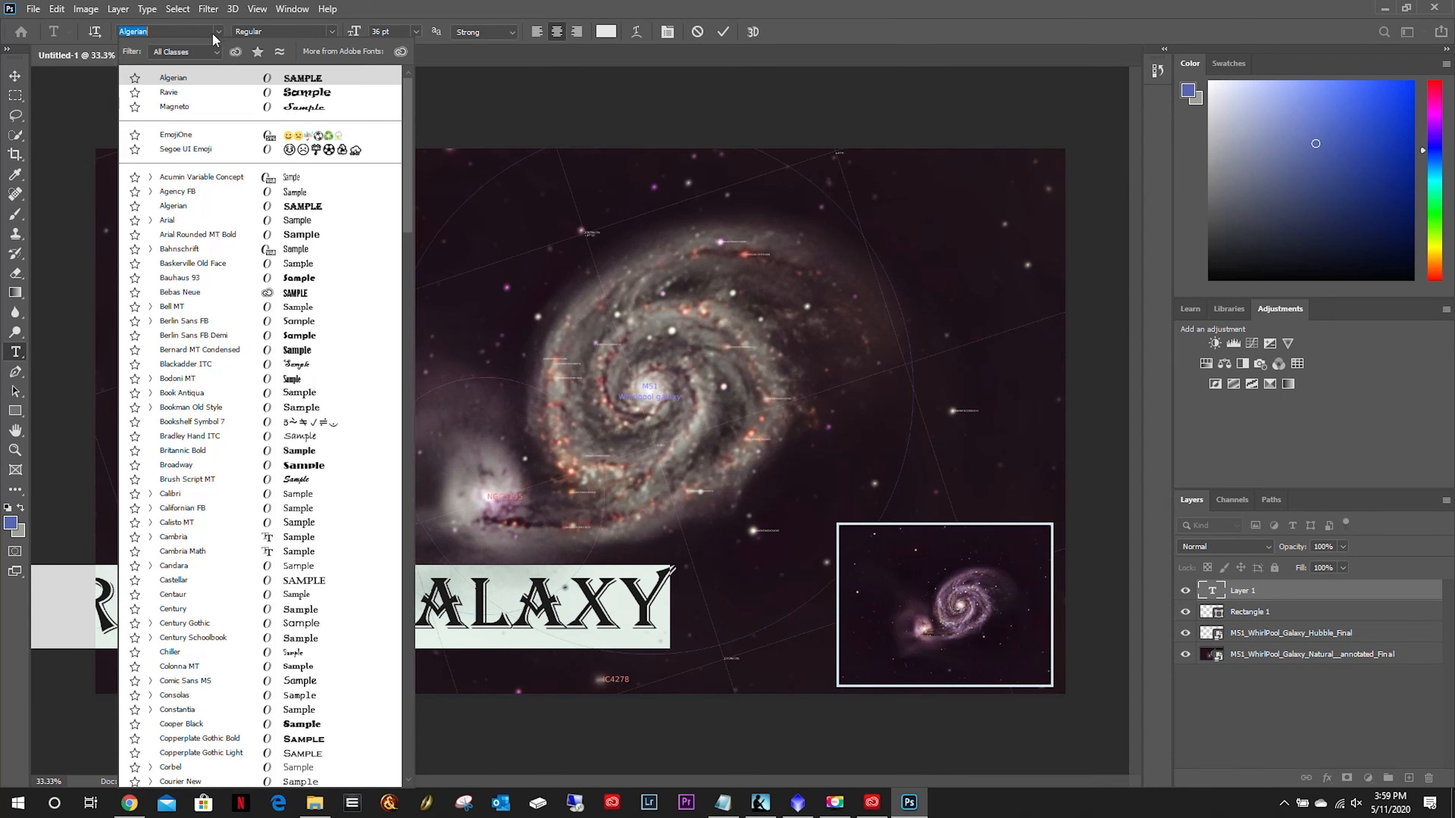
pyautogui.write('Arial')
pyautogui.press('Return')
pyautogui.click(331, 34)
pyautogui.click(331, 33)
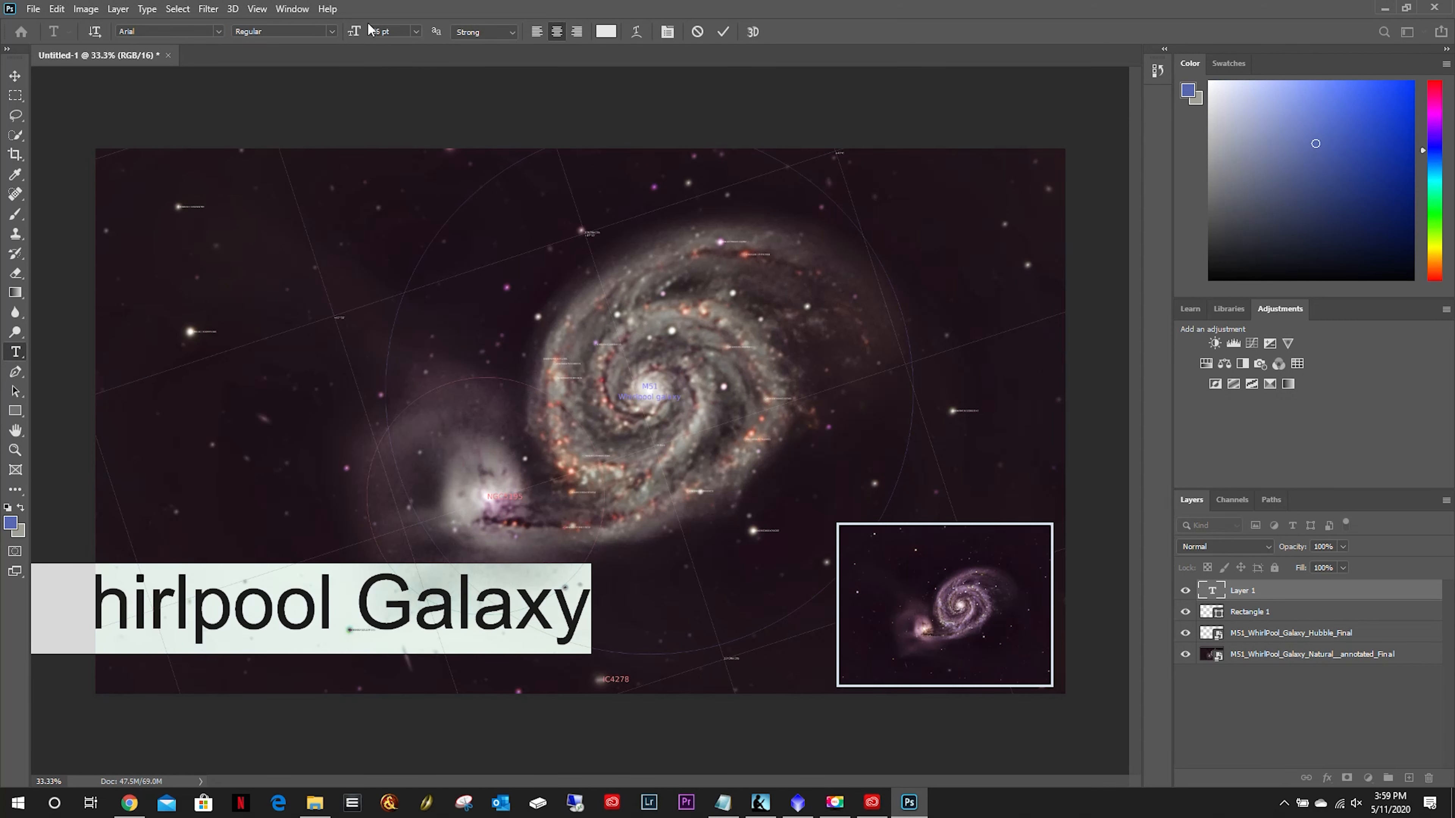
pyautogui.click(416, 31)
pyautogui.click(403, 98)
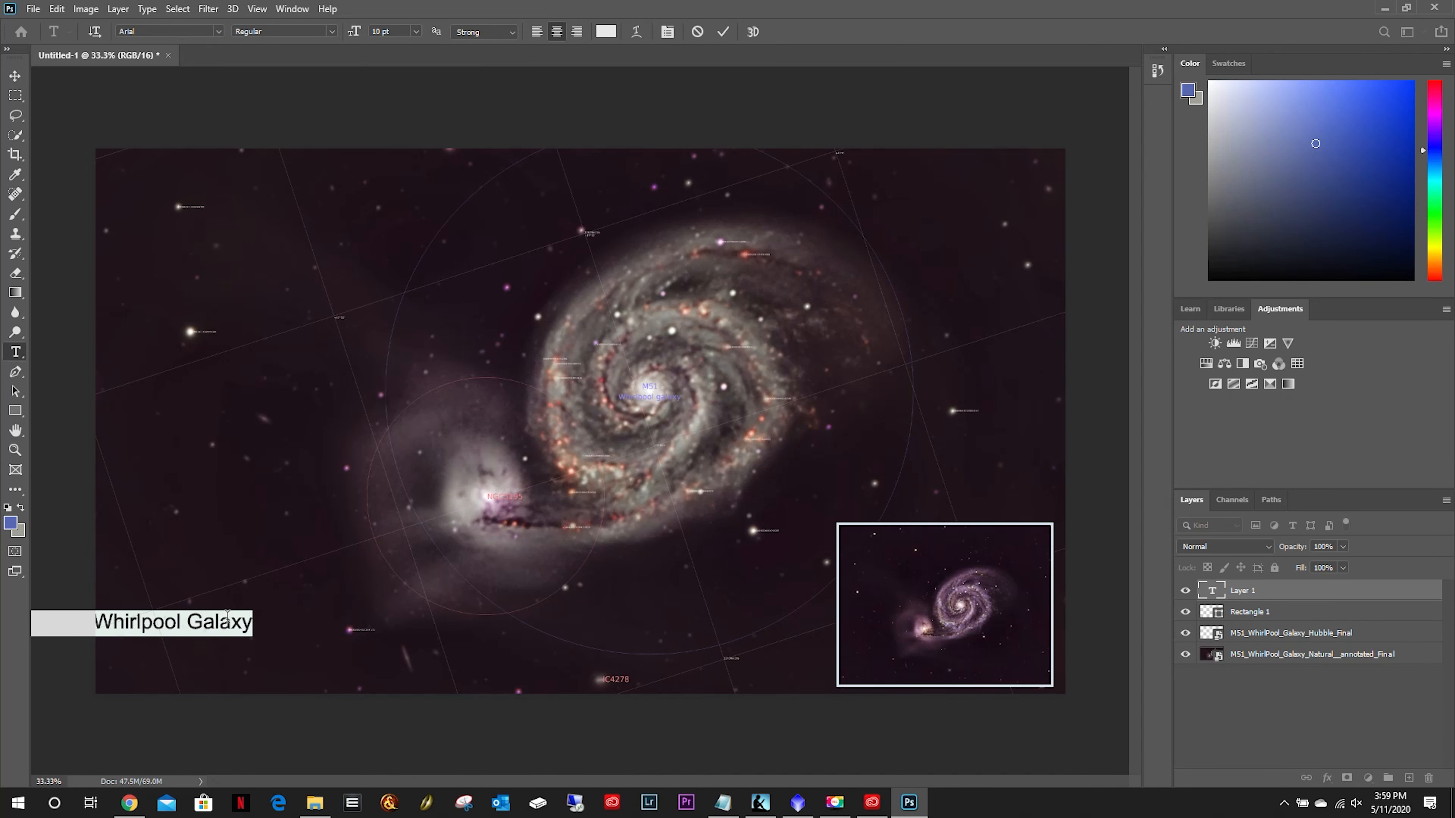
# Make the title read "M51 - The Whirlpool Galaxy" and move it fully inside the image area.
pyautogui.write('M51 - The Whirlpool Galaxy')
pyautogui.moveTo(127, 650); pyautogui.dragTo(252, 665)
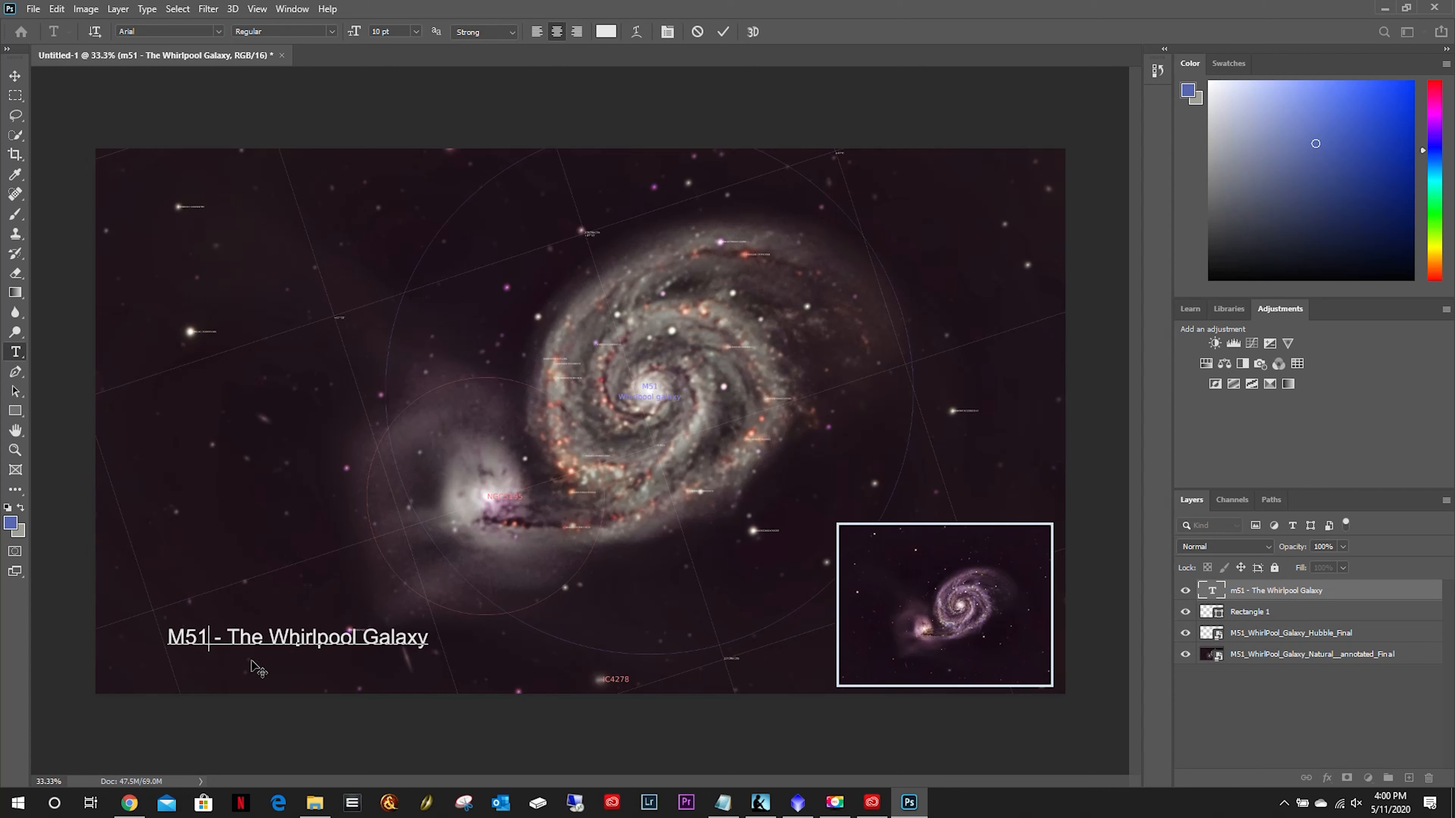
# Add "/NGC5194" after M51 in the title and replace the dash with a line break before "The Whirlpool Galaxy".
pyautogui.write('/NGC5194')
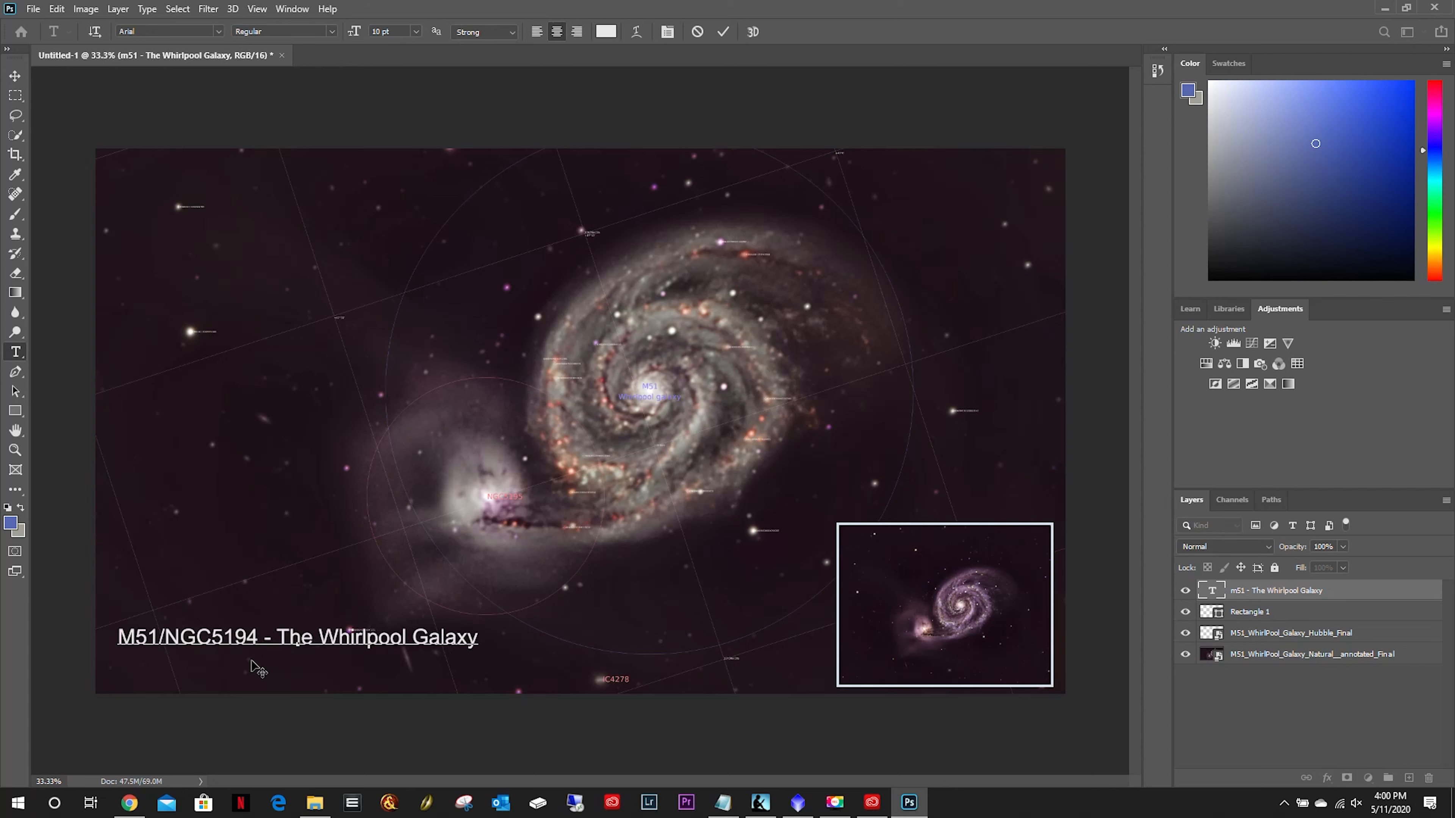
pyautogui.press('Delete')
pyautogui.press('Delete')
pyautogui.press('Delete')
pyautogui.press('Return')
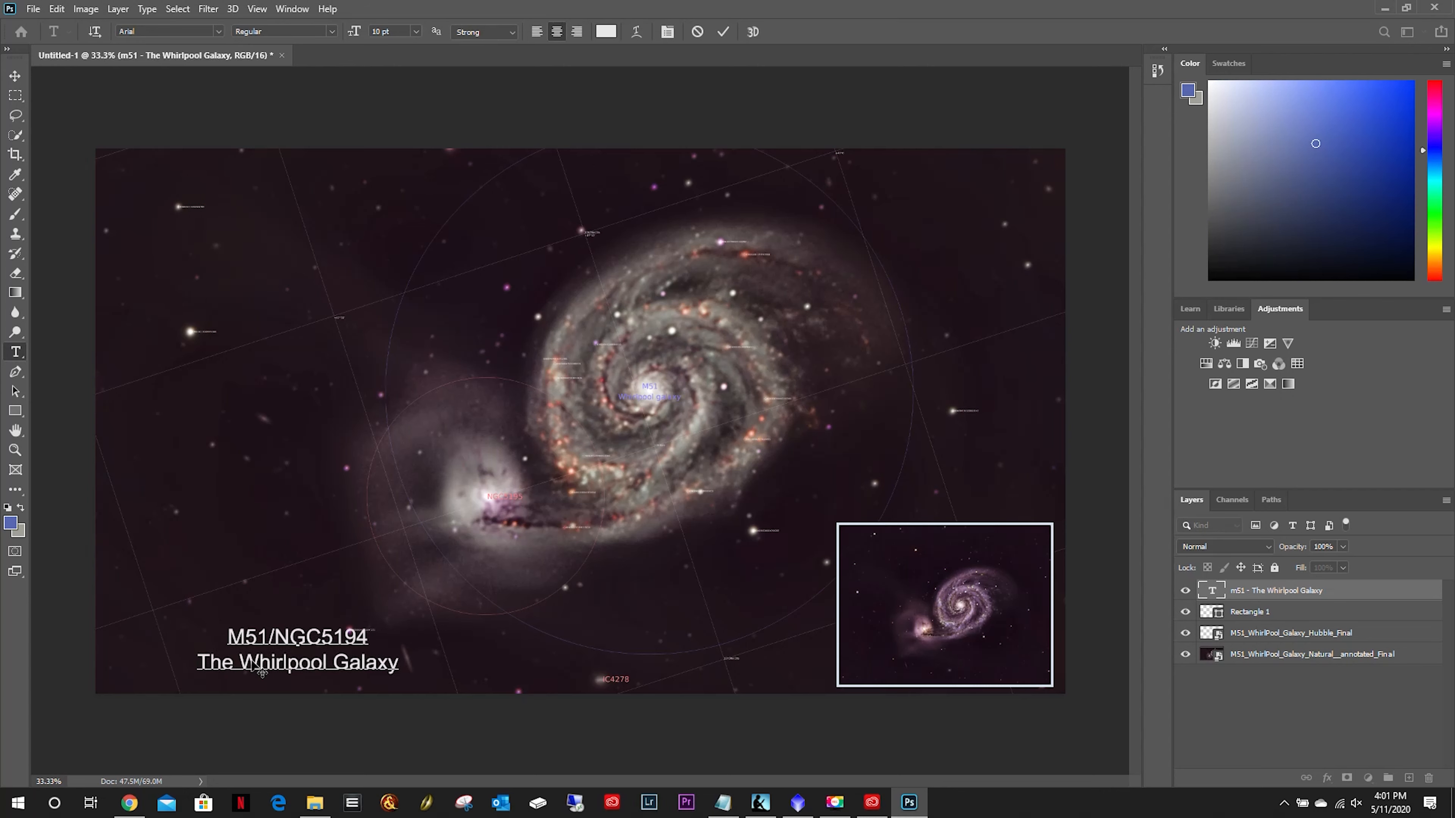
# Put a space on each side of the slash so the title's first line reads "M51 / NGC5194".
pyautogui.press('Up')
pyautogui.press('Right')
pyautogui.press('Right')
pyautogui.press('Right')
pyautogui.press('Right')
pyautogui.press('Left')
pyautogui.press('Left')
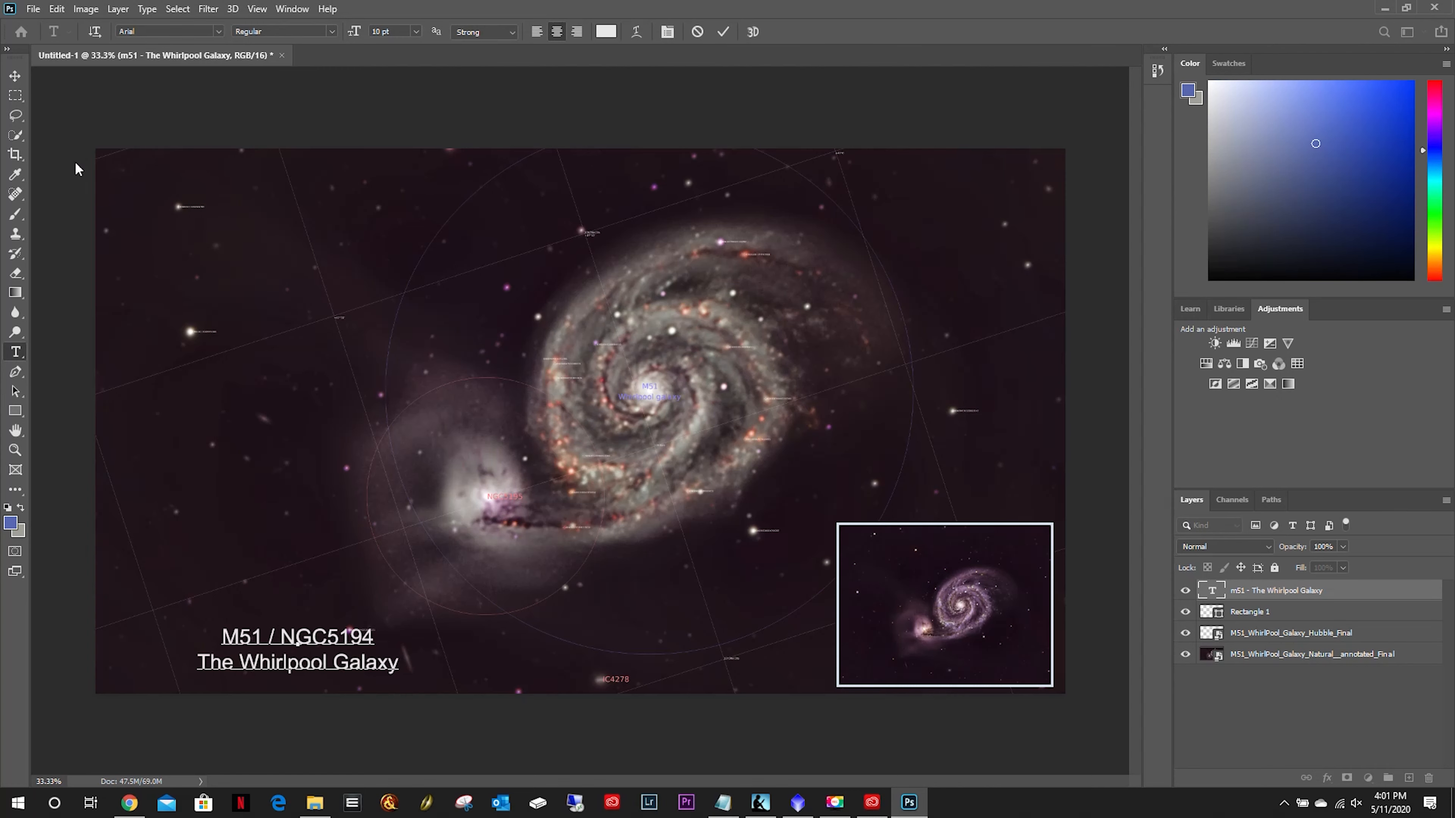
# Commit the title text, move it into the image's lower-left corner, and deselect its layer.
pyautogui.hotkey('ctrl', 'Return')
pyautogui.press('v')
pyautogui.moveTo(277, 647); pyautogui.dragTo(181, 654)
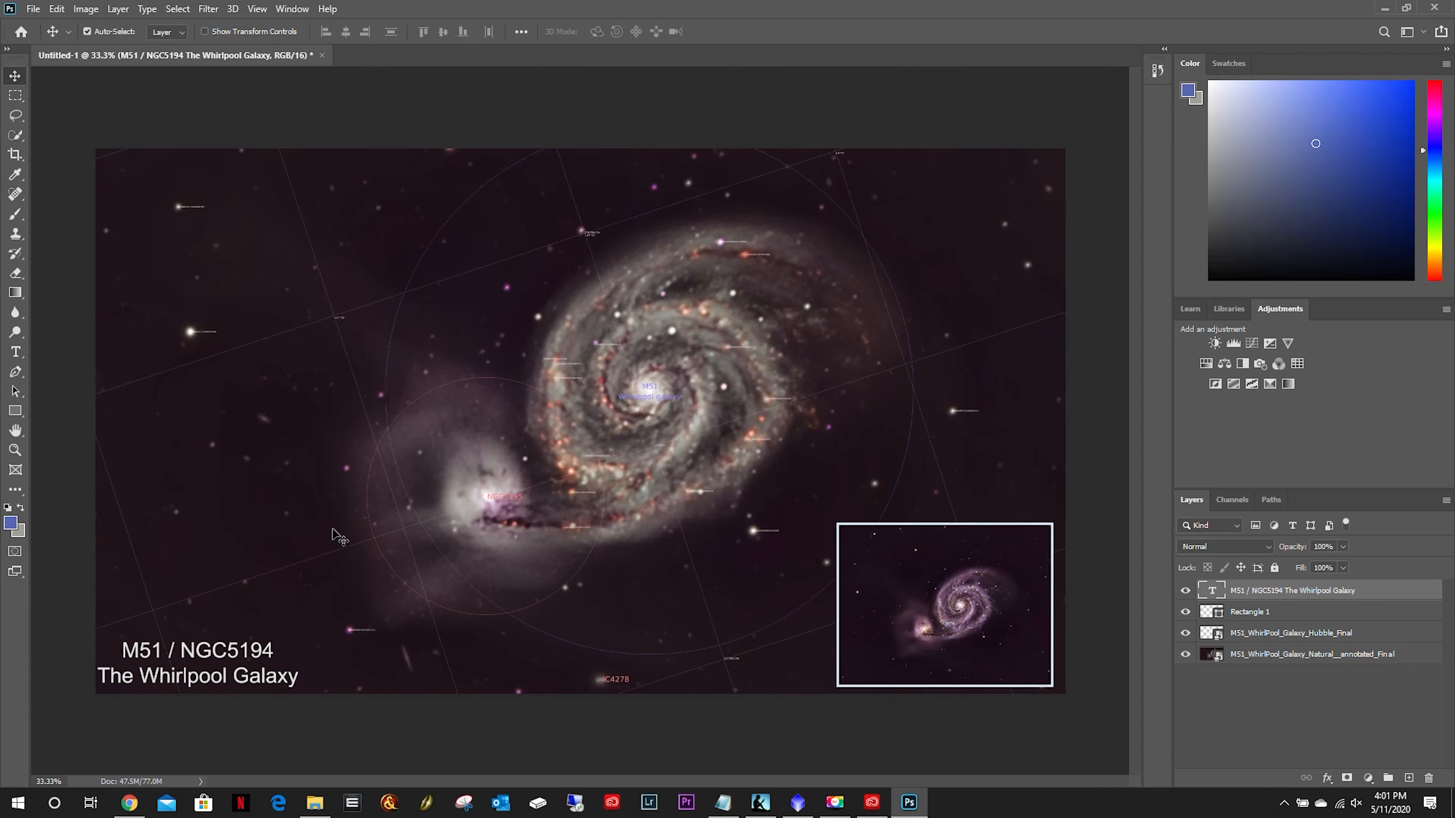
pyautogui.click(473, 695)
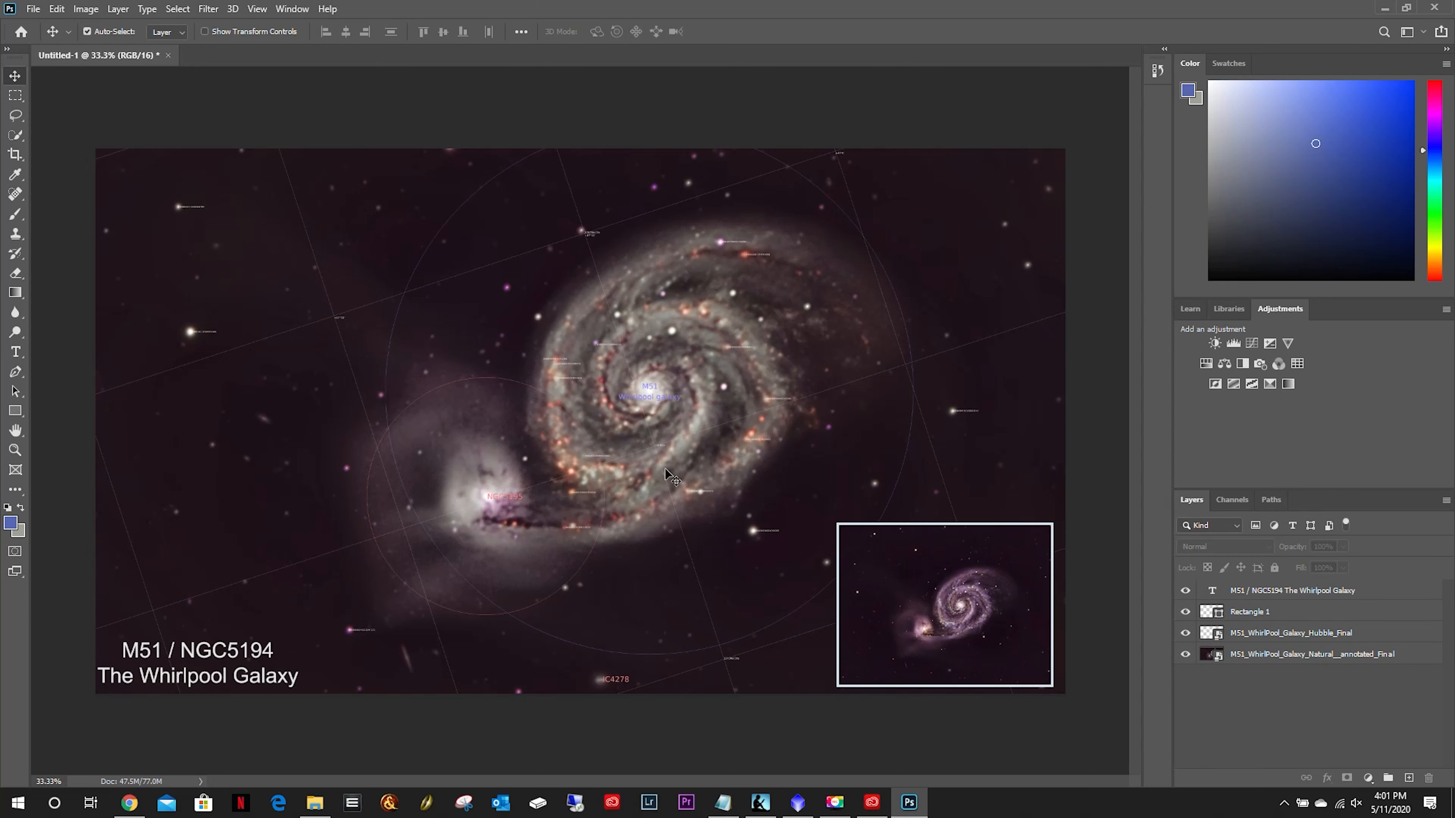
# Save the composition as the JPEG M51_WhirlPool_Galaxy_Combined_Annotated_Final at maximum quality 12 with the Baseline ("Standard") format.
pyautogui.click(34, 10)
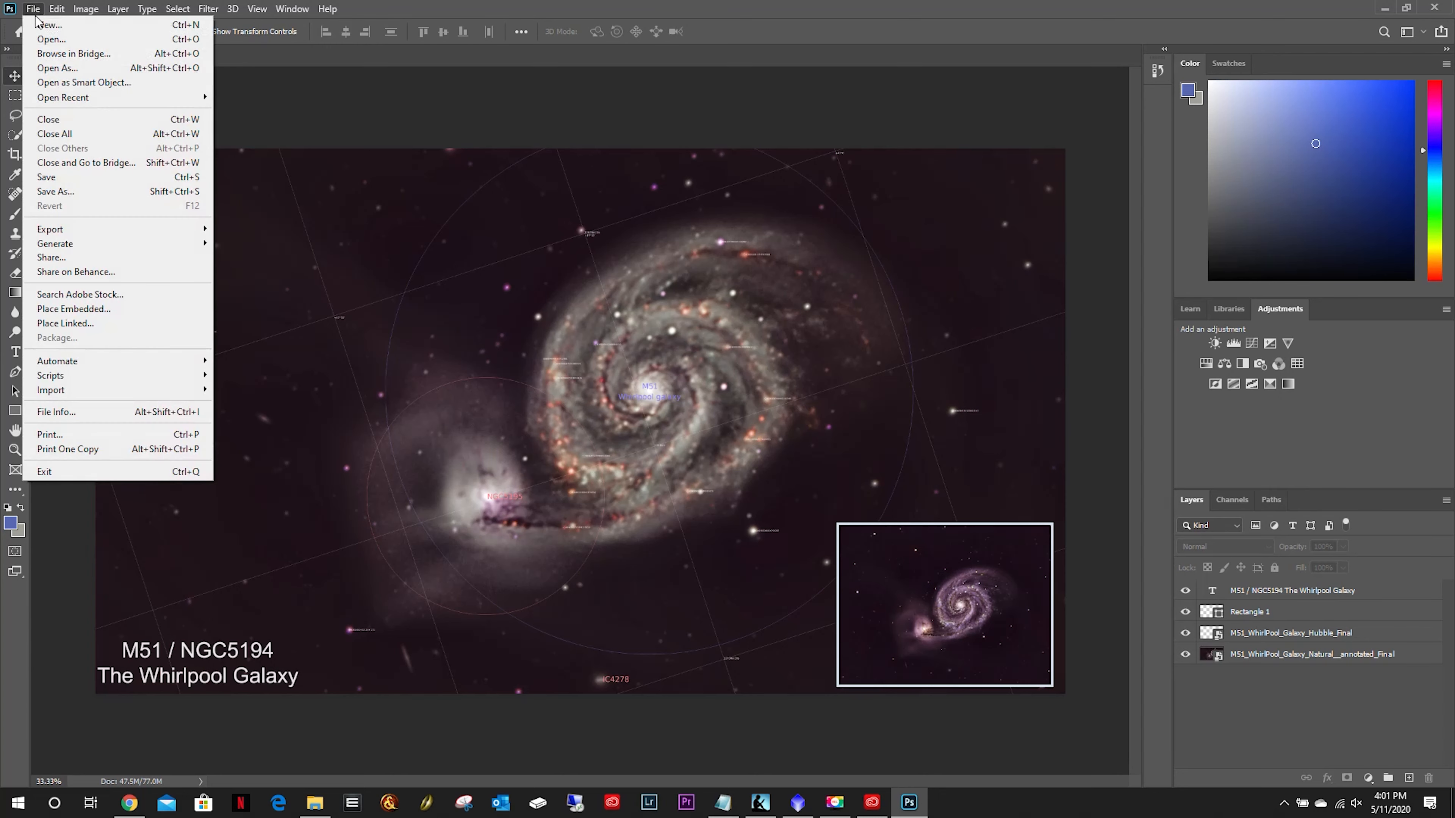
pyautogui.click(64, 193)
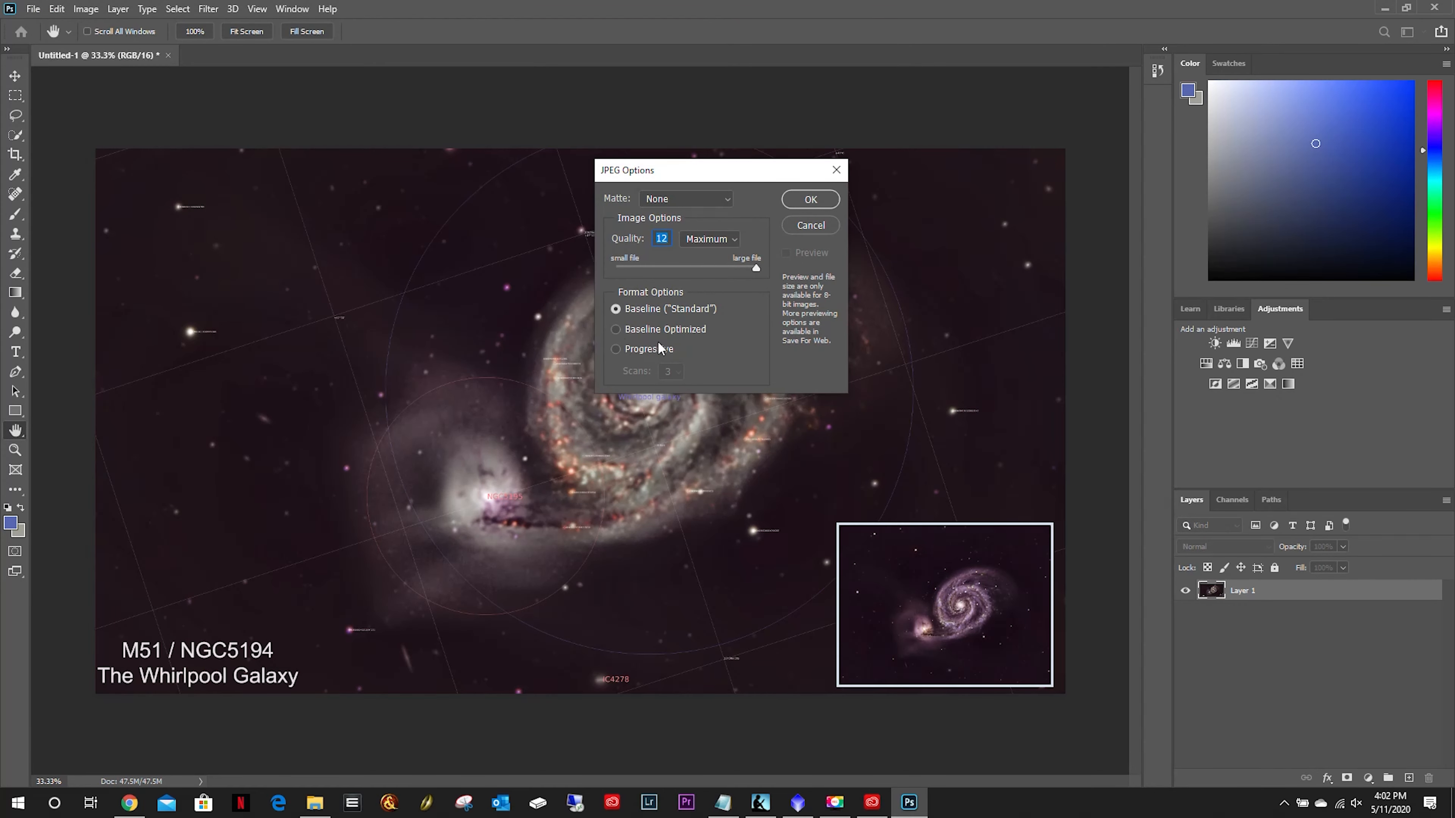
pyautogui.click(809, 202)
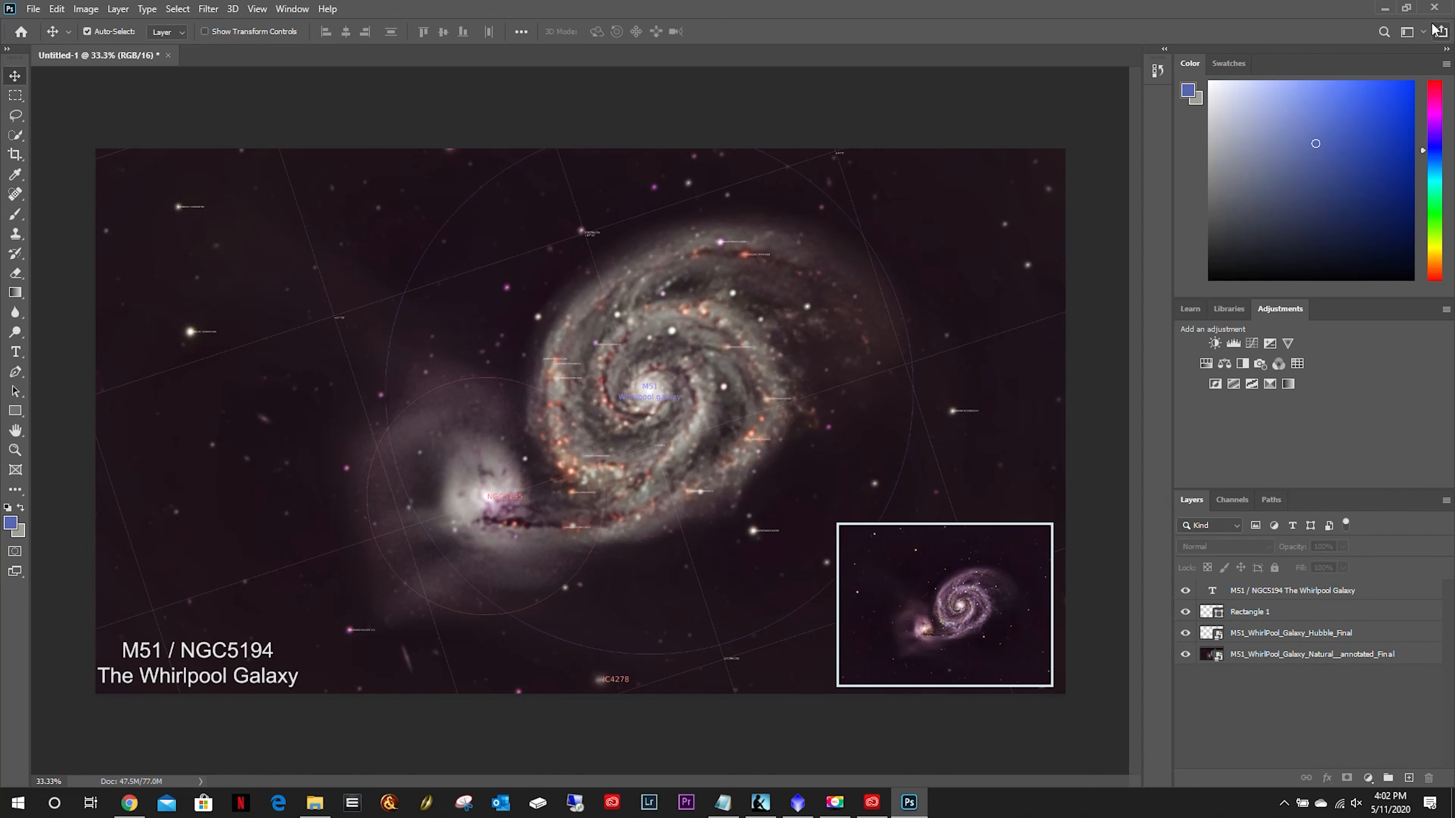
# Switch to the Final folder in File Explorer and open the M51_WhirlPool_Galaxy_Combined_Annotated_Final JPEG in the image viewer.
pyautogui.click(314, 802)
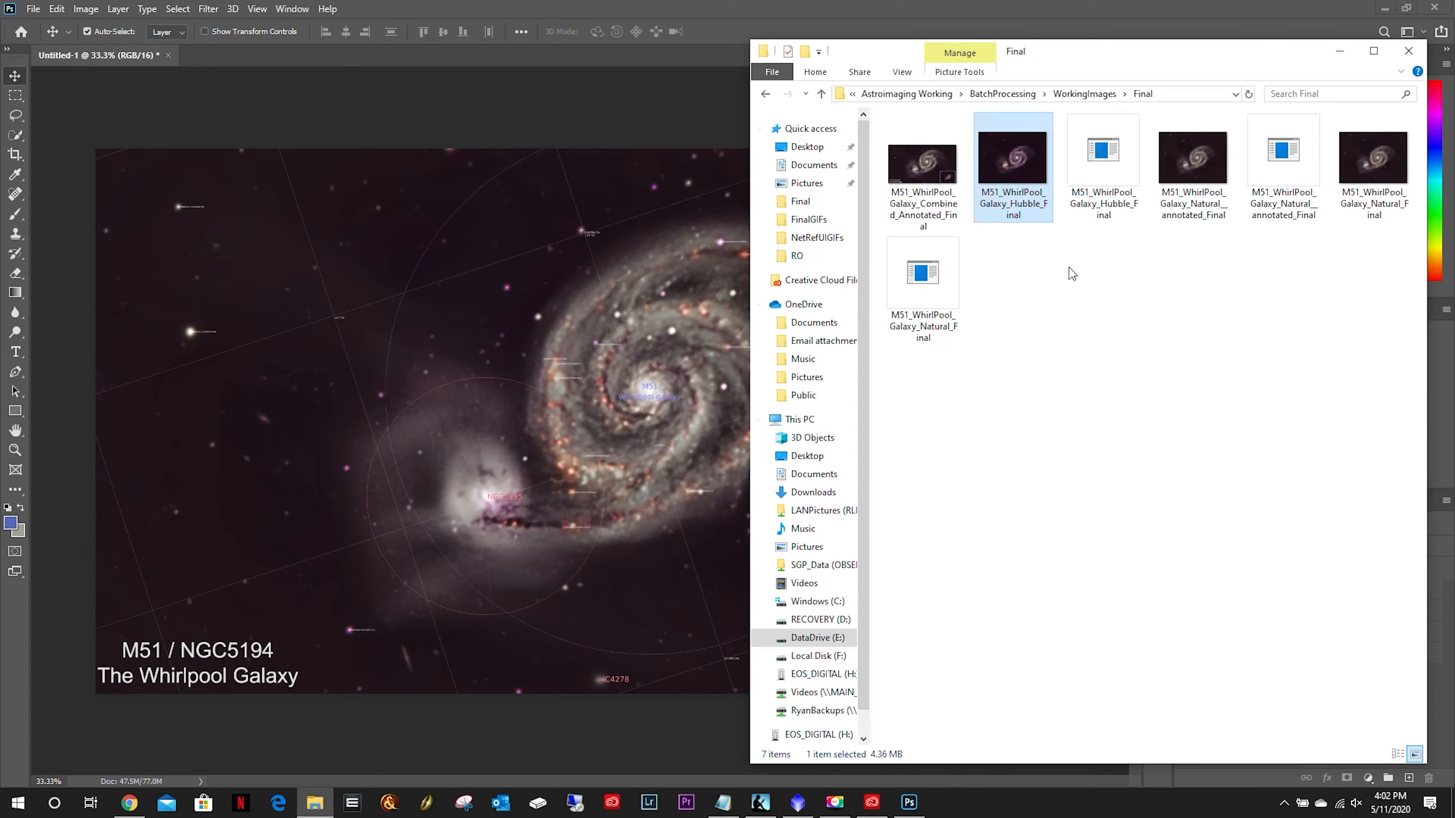
pyautogui.click(1118, 309)
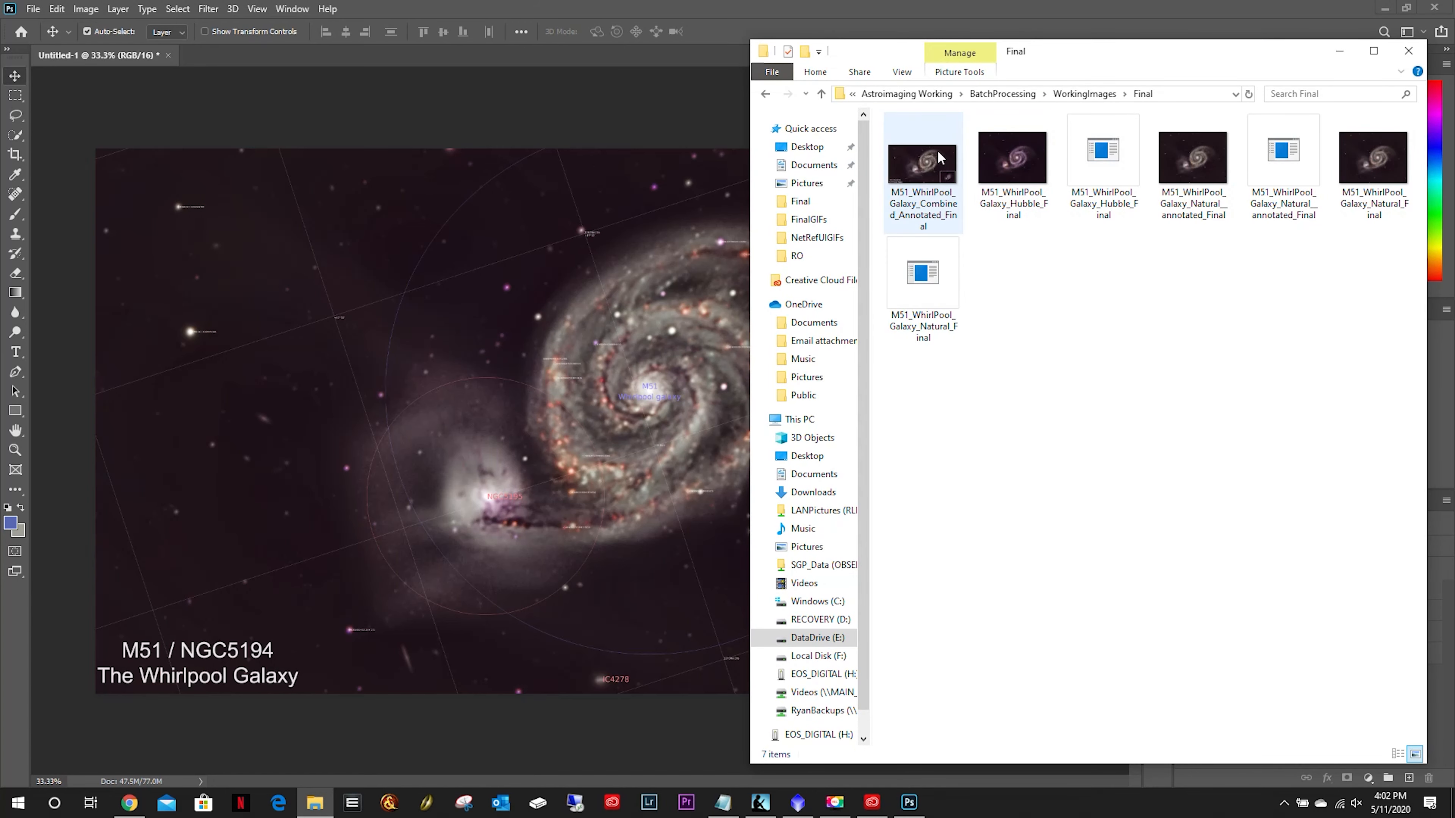
pyautogui.doubleClick(925, 172)
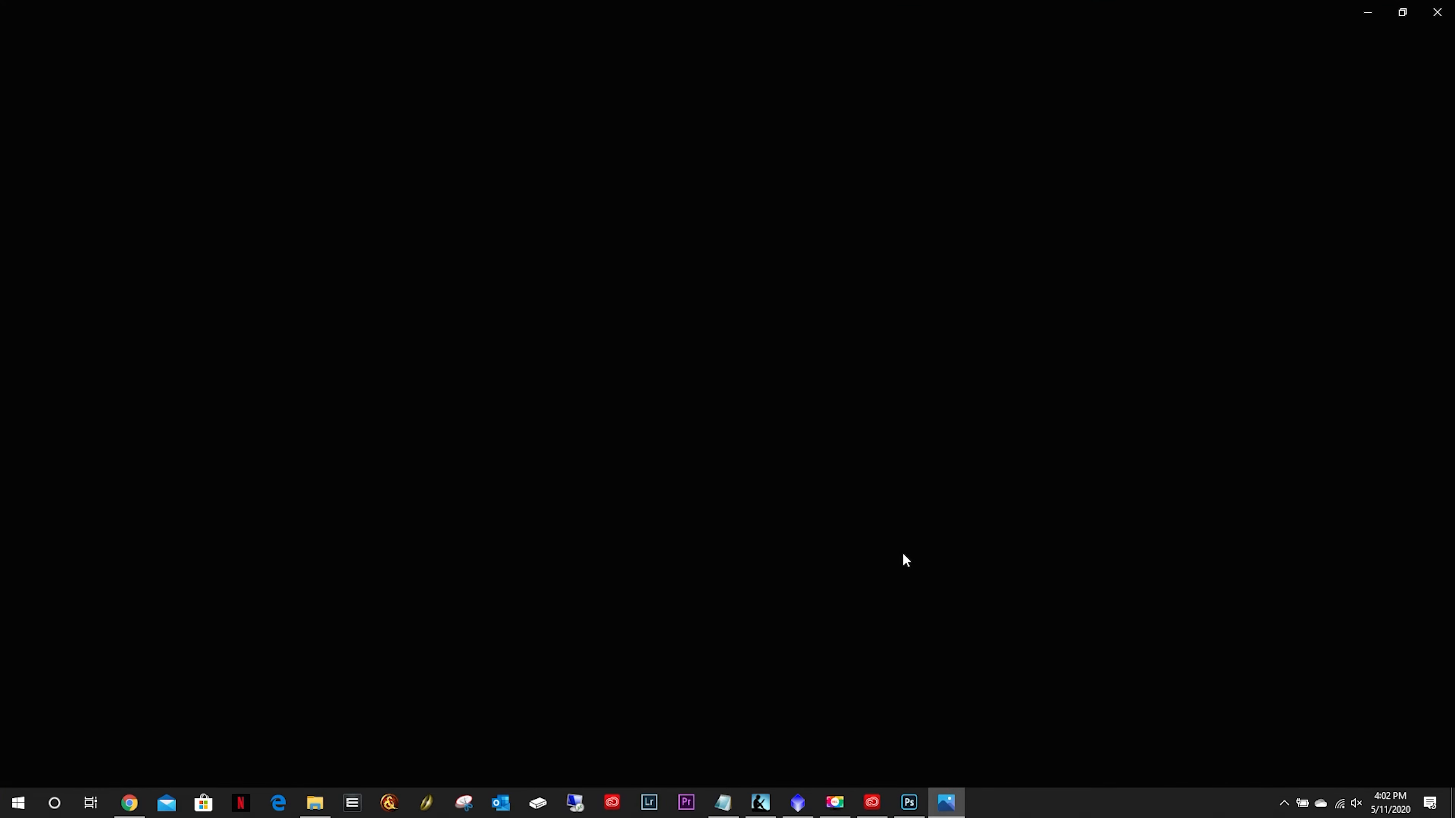